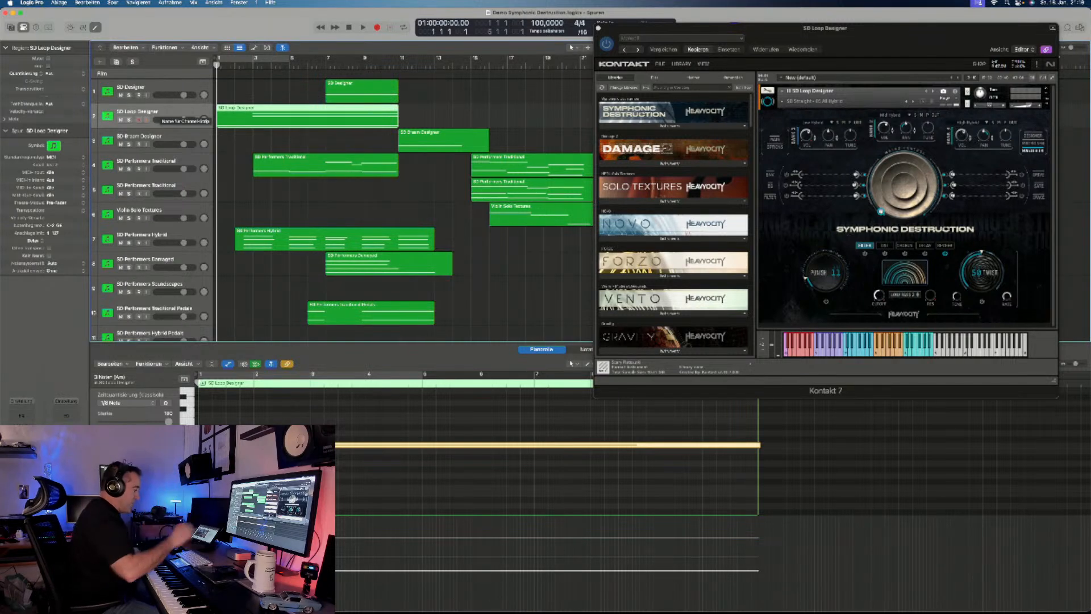
- Play the whole arrangement from its beginning through the last regions, and stop playback
key(space)
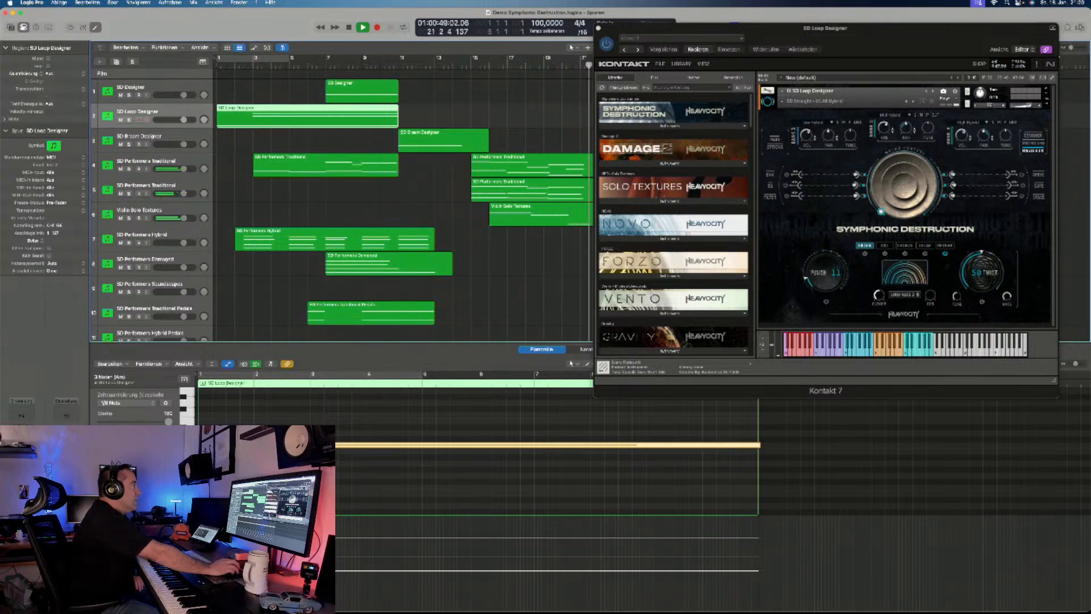
key(space)
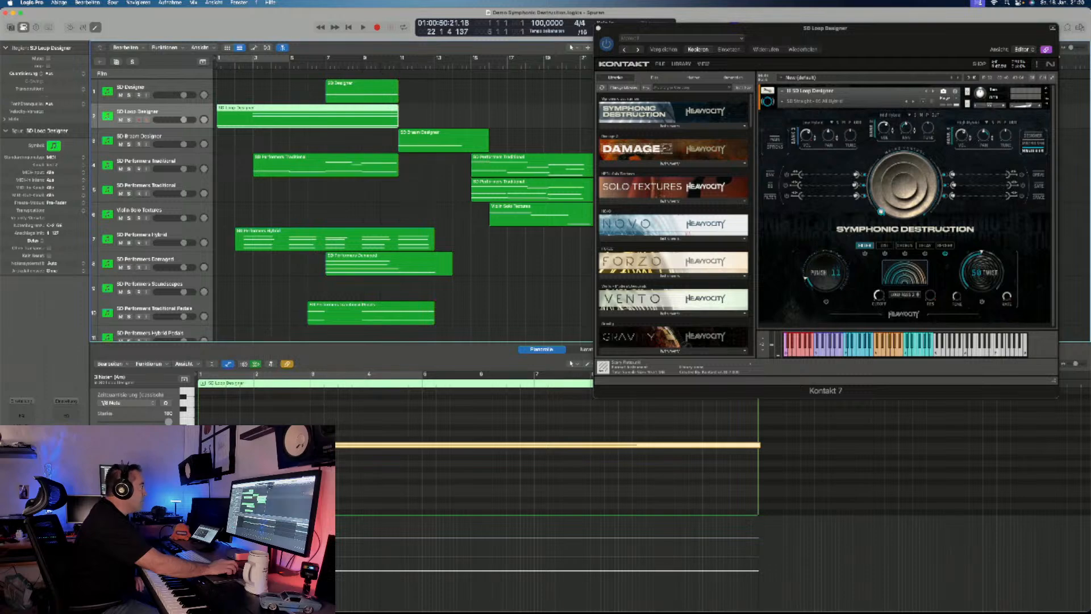
- Solo the upper of the two SD Performers Traditional tracks and listen to it from bar 15
click(146, 162)
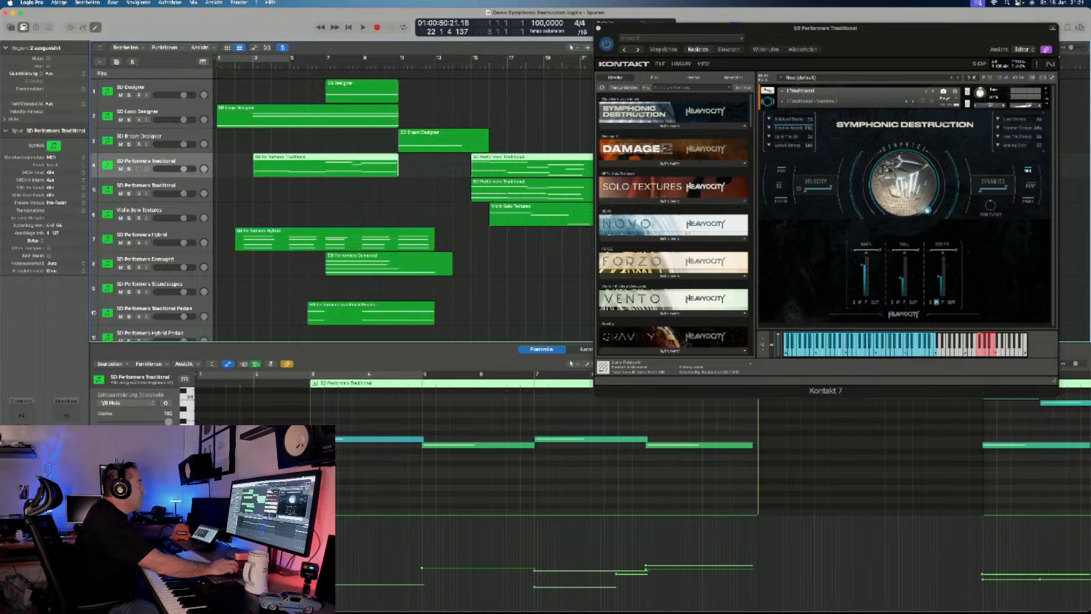
key(s)
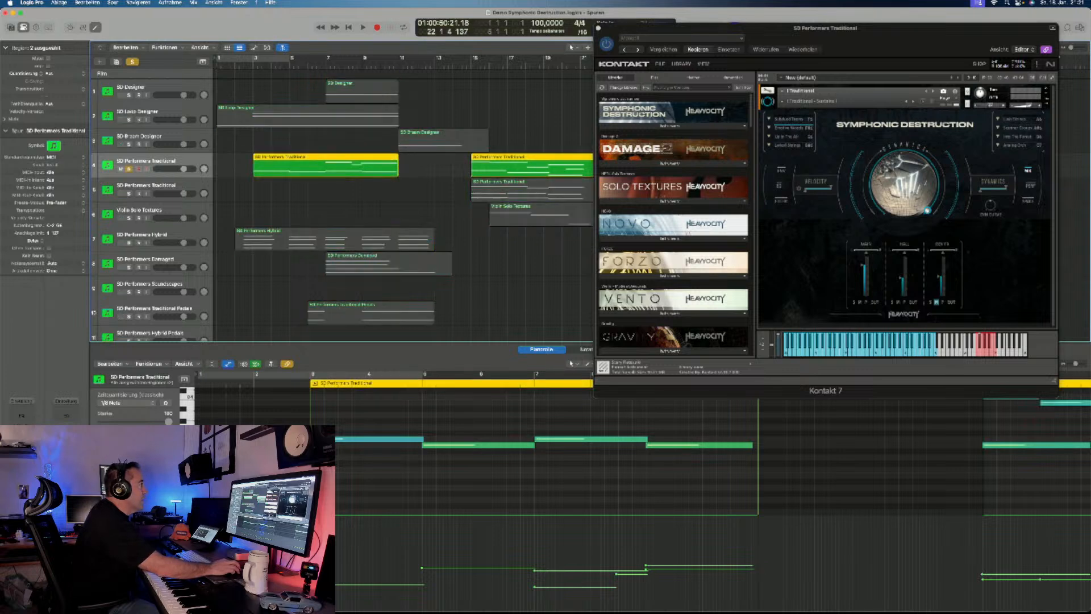
click(471, 66)
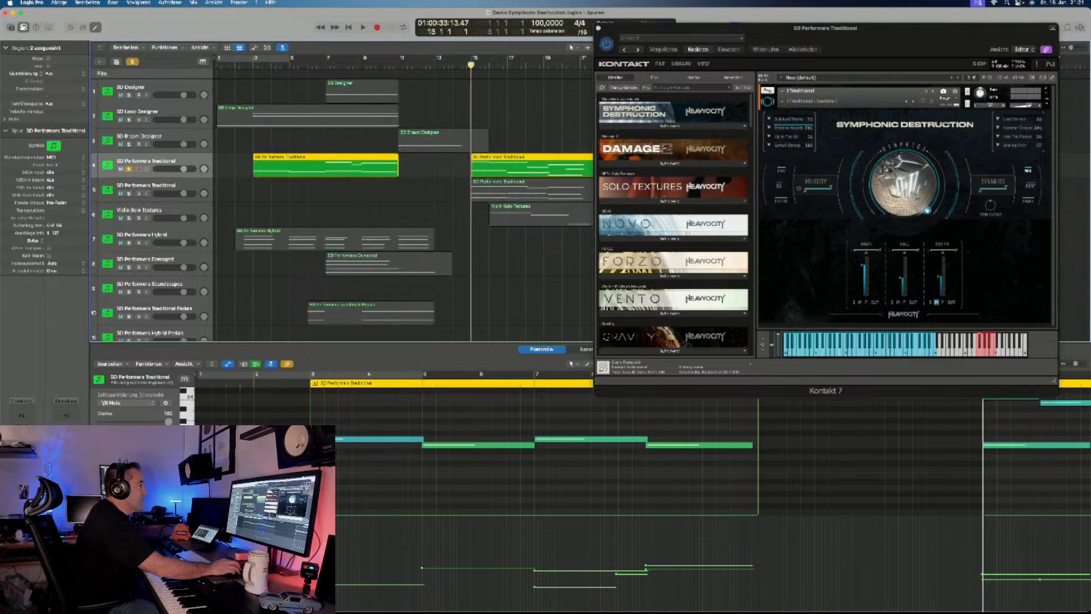
key(space)
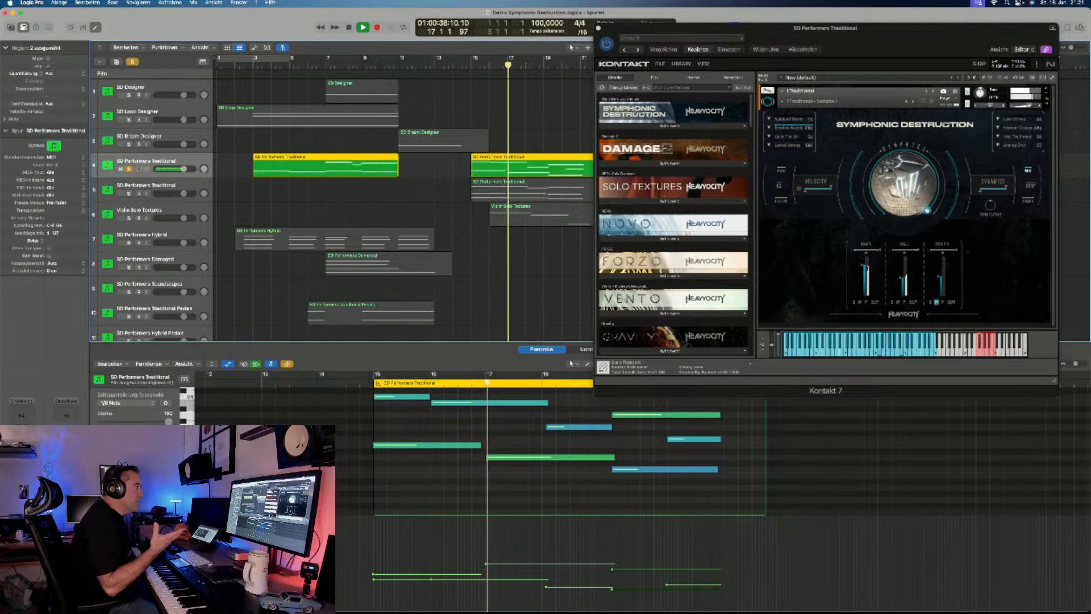
key(space)
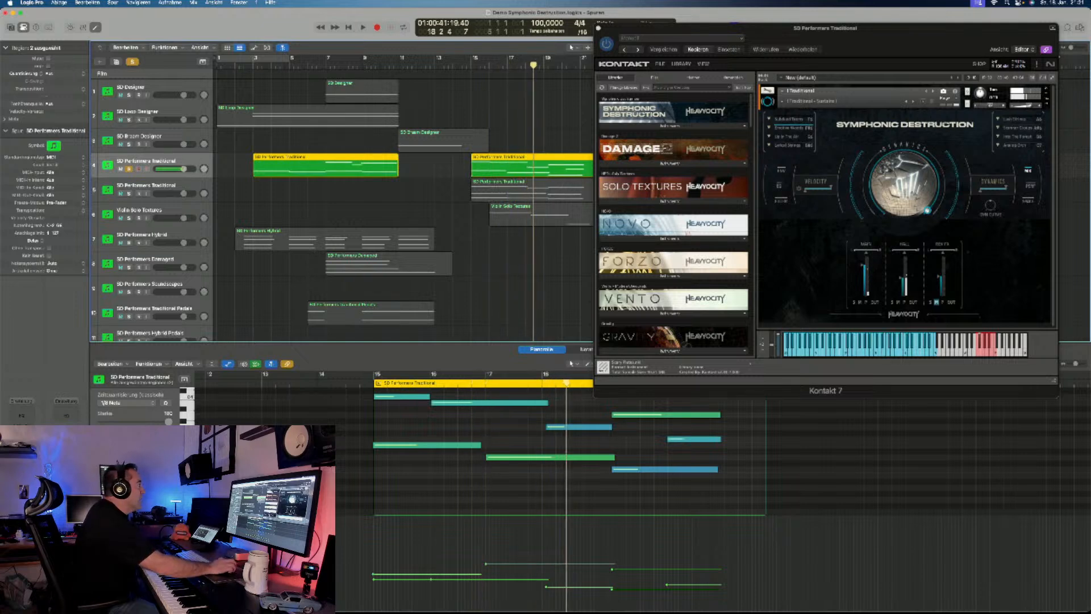
- Solo only the second SD Performers Traditional track (track 5) and listen to it from bar 15
key(Down)
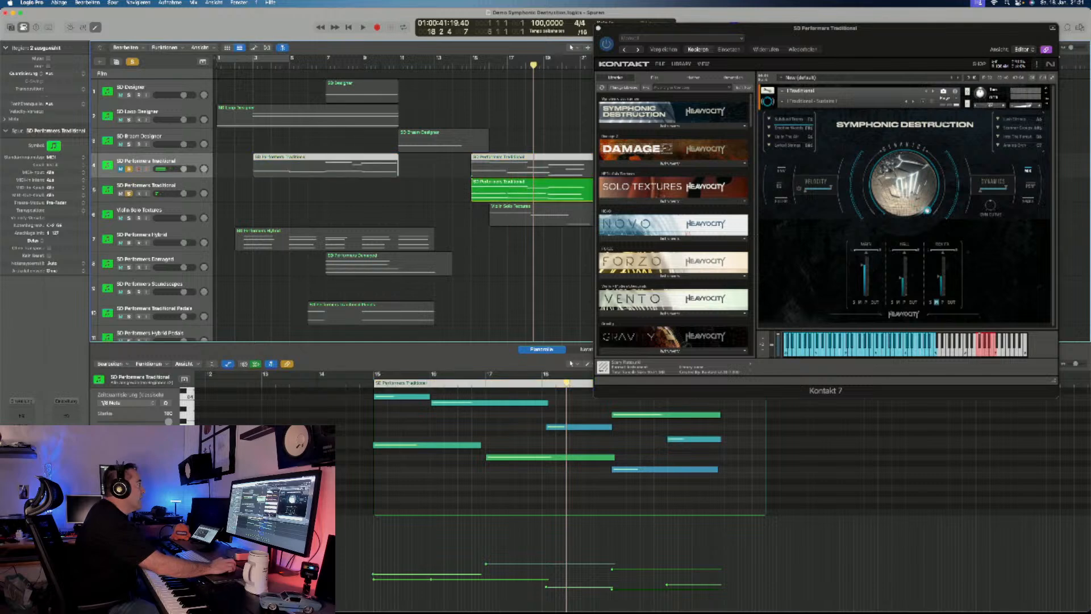
click(146, 186)
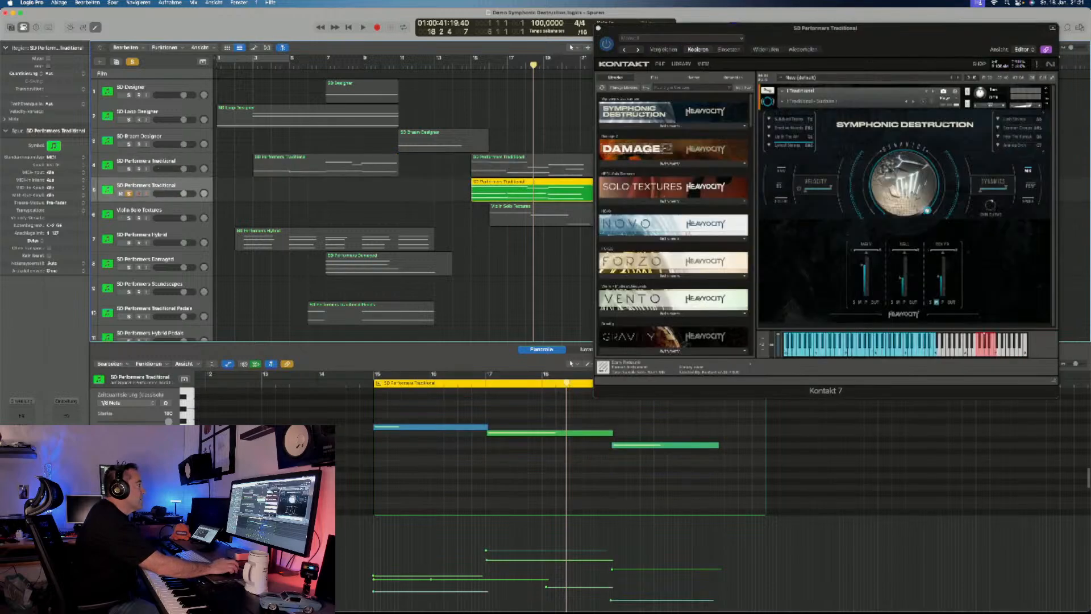
click(478, 65)
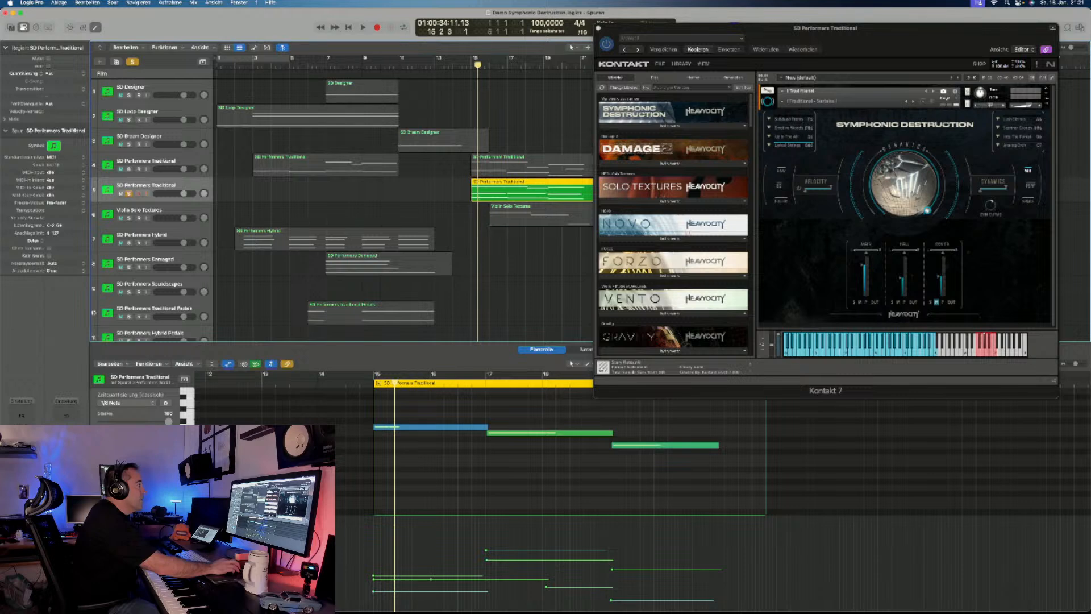
scroll(478, 66, right, 1)
click(468, 65)
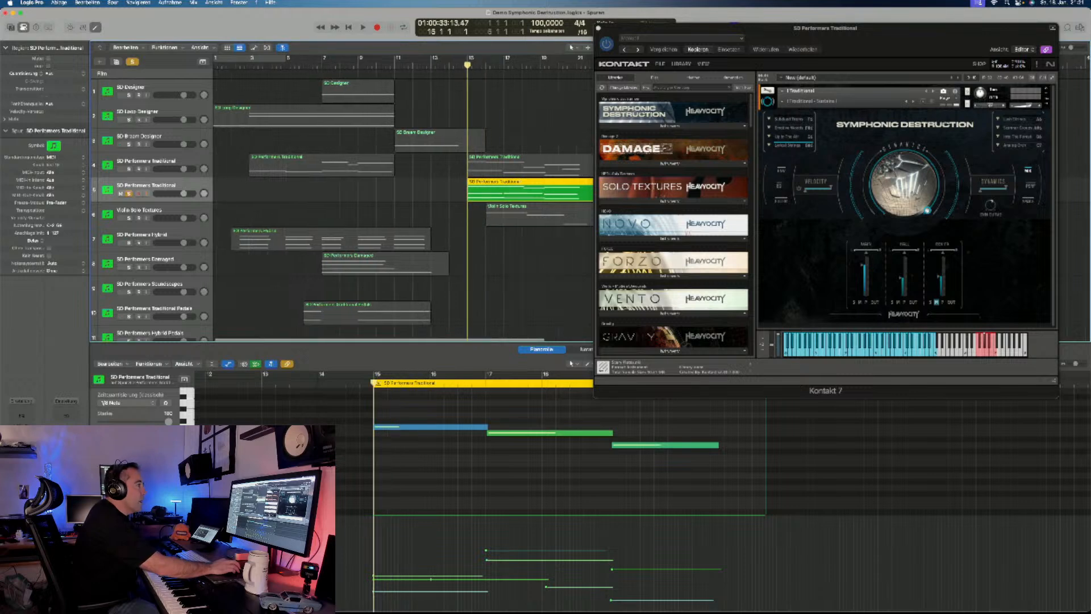
key(space)
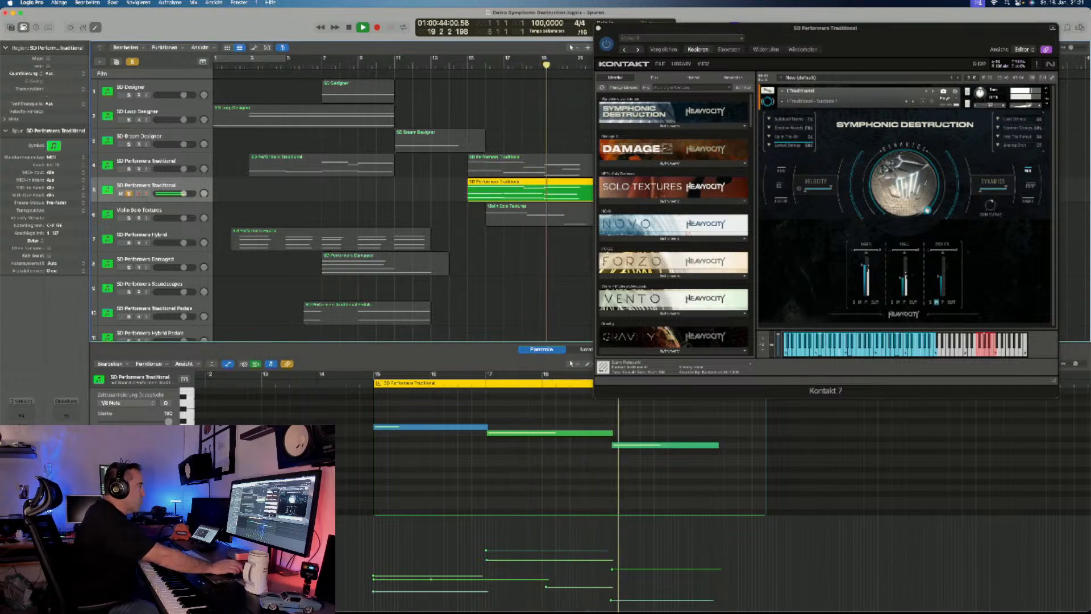
key(space)
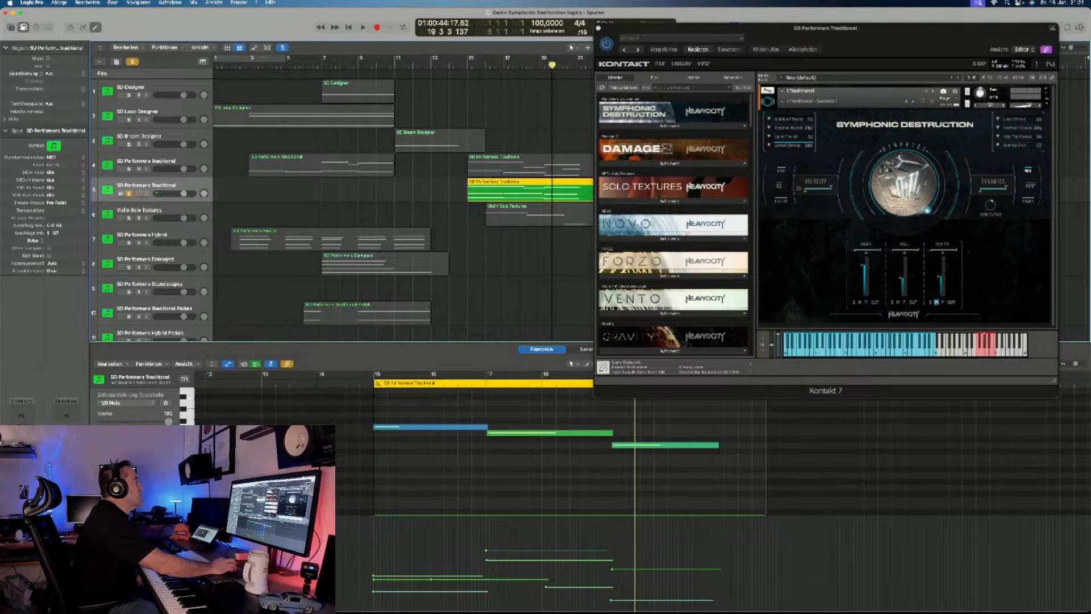
- Listen to both SD Performers Traditional tracks soloed together from just before bar 15, and clear all solos
click(129, 169)
click(462, 65)
key(space)
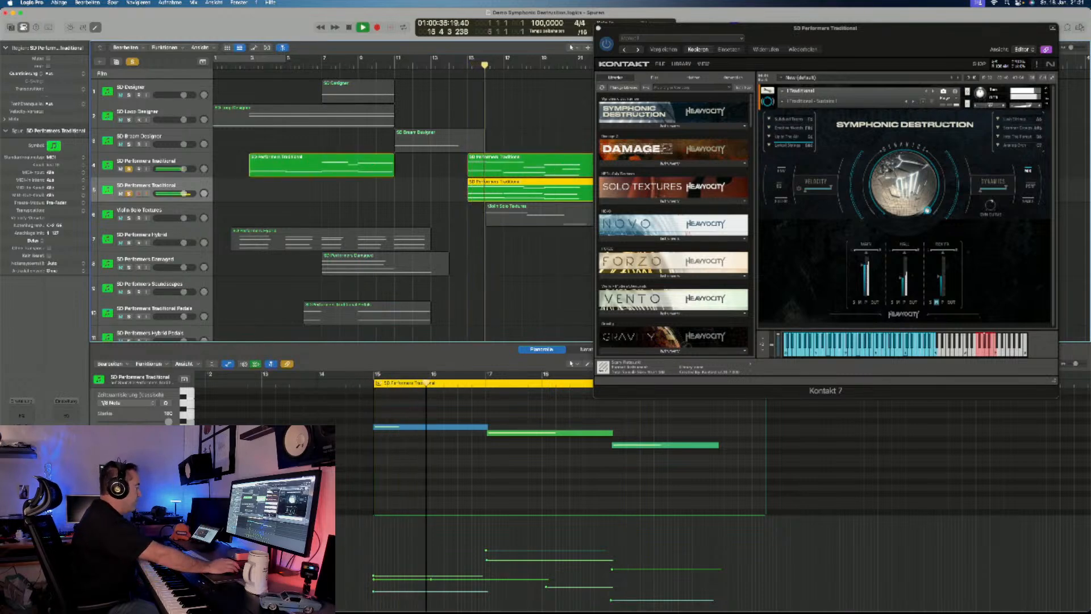
key(space)
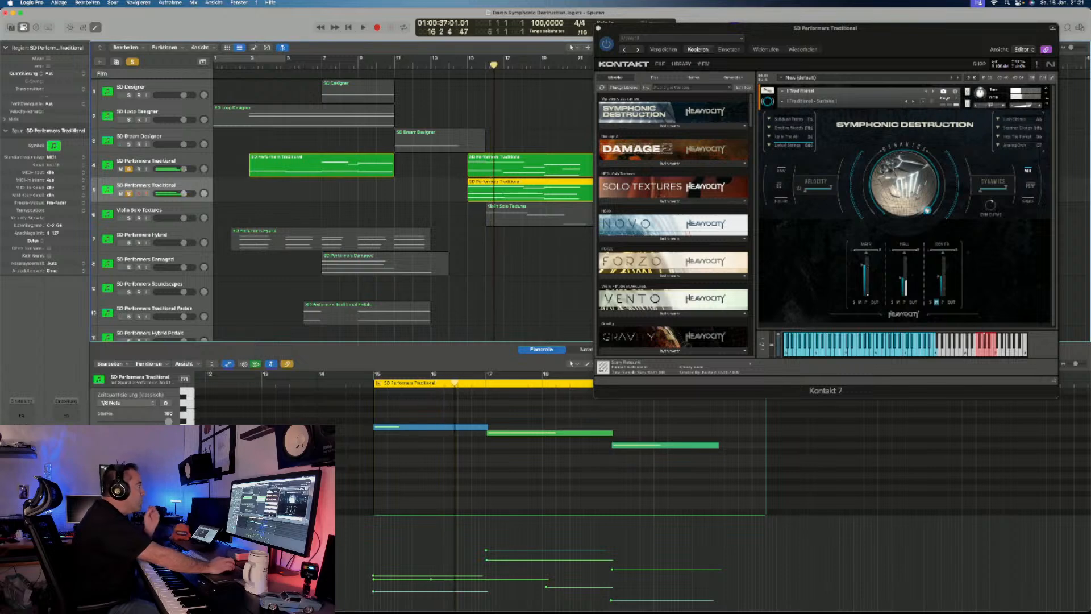
key(ctrl+m)
key(ctrl+s)
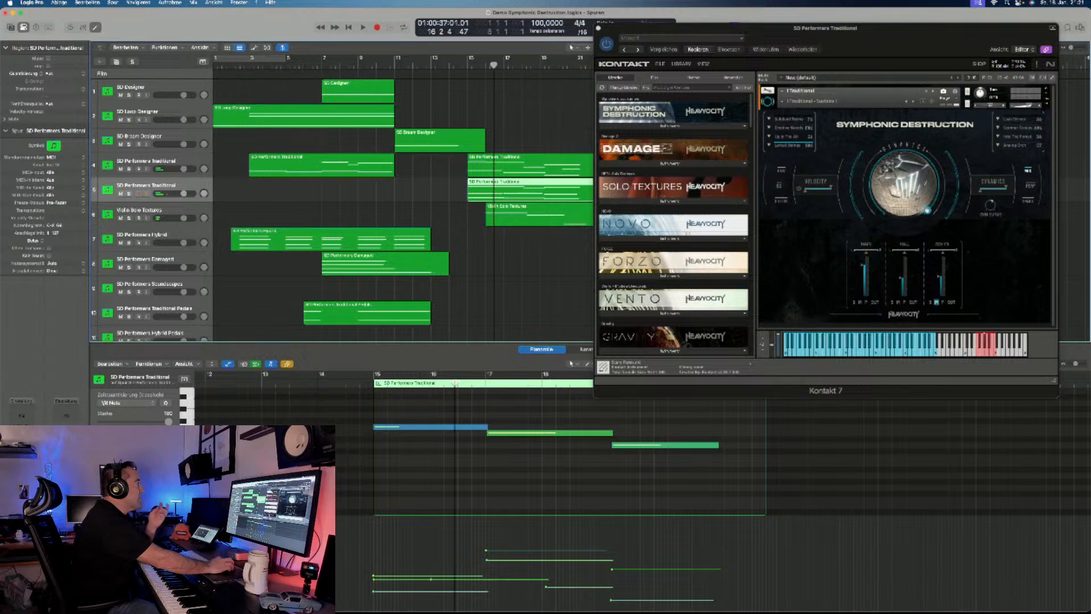
- Solo the Violin Solo Textures track and play its region alone from about bar 16
key(Down)
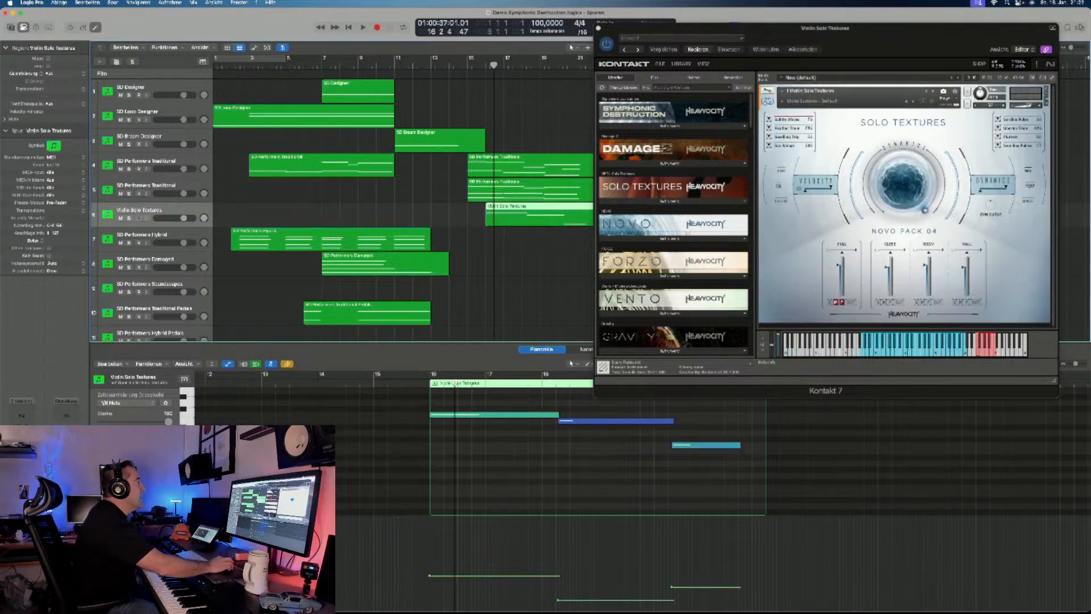
key(ctrl+s)
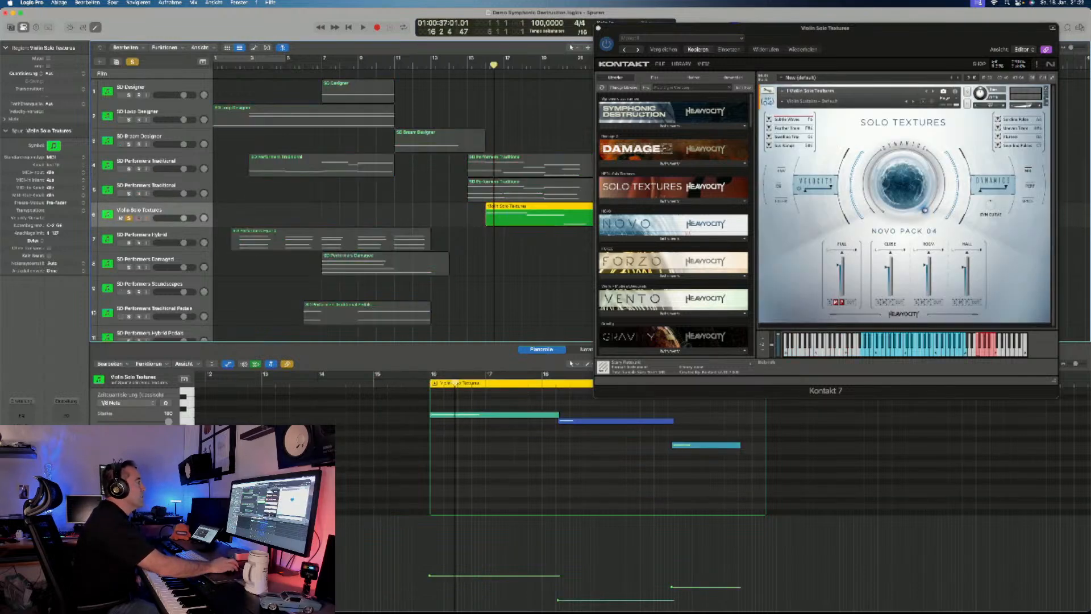
key(space)
key(space)
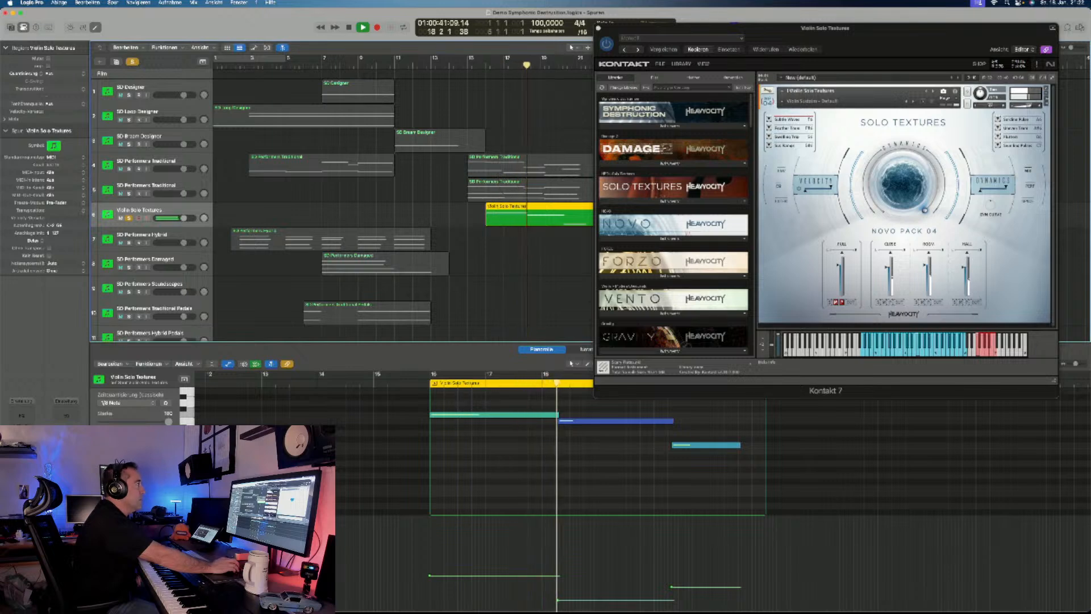
key(space)
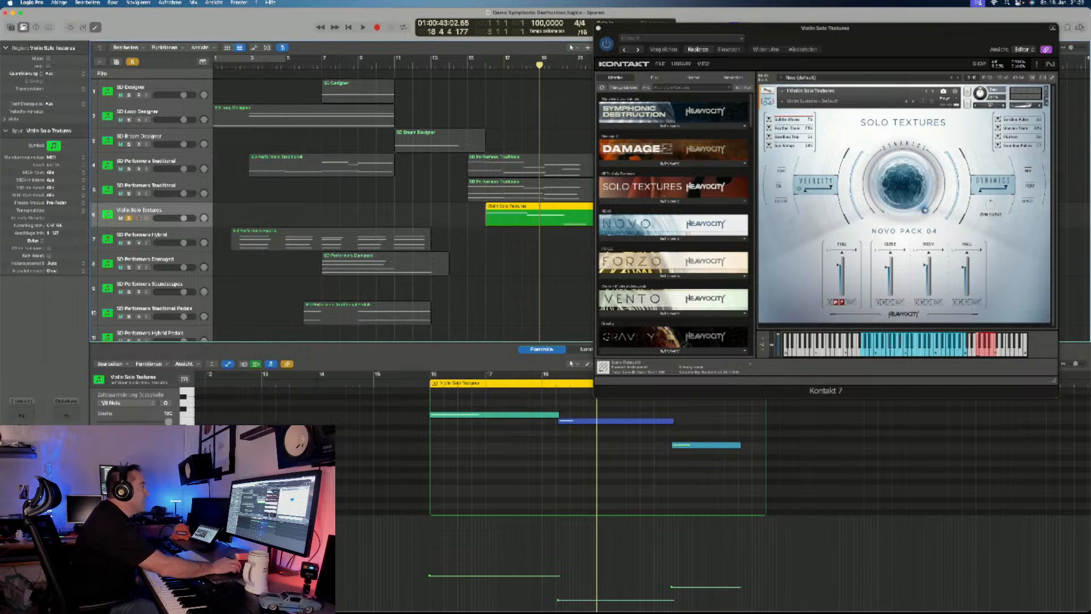
- Open the violin track's MicroFX Shimmer effect, play the soloed track through it from bar 15, and move its window clear of the regions
click(476, 66)
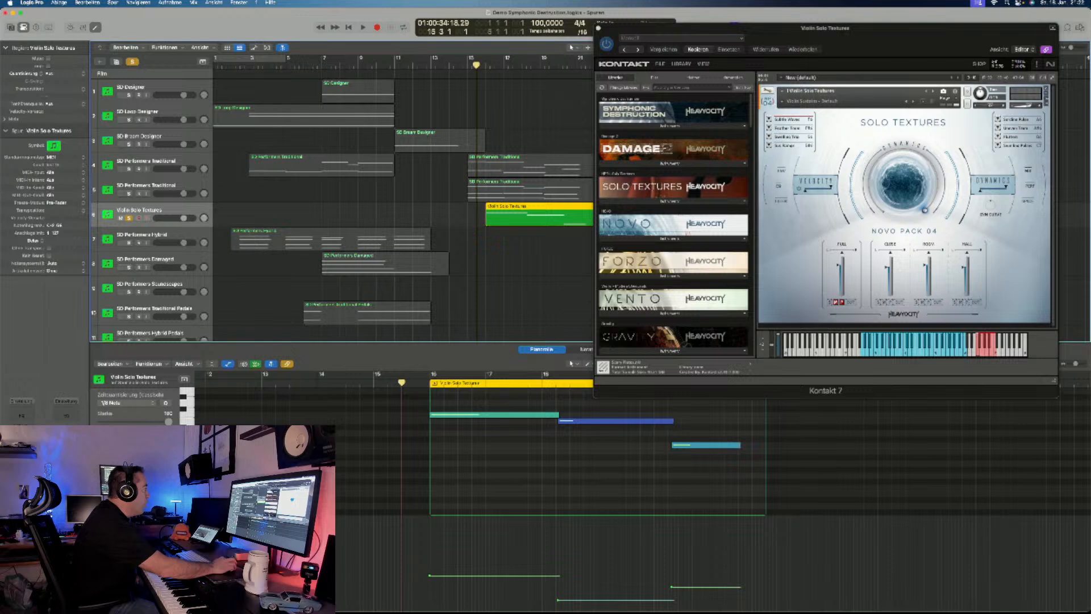
click(22, 453)
drag(688, 27, 334, 124)
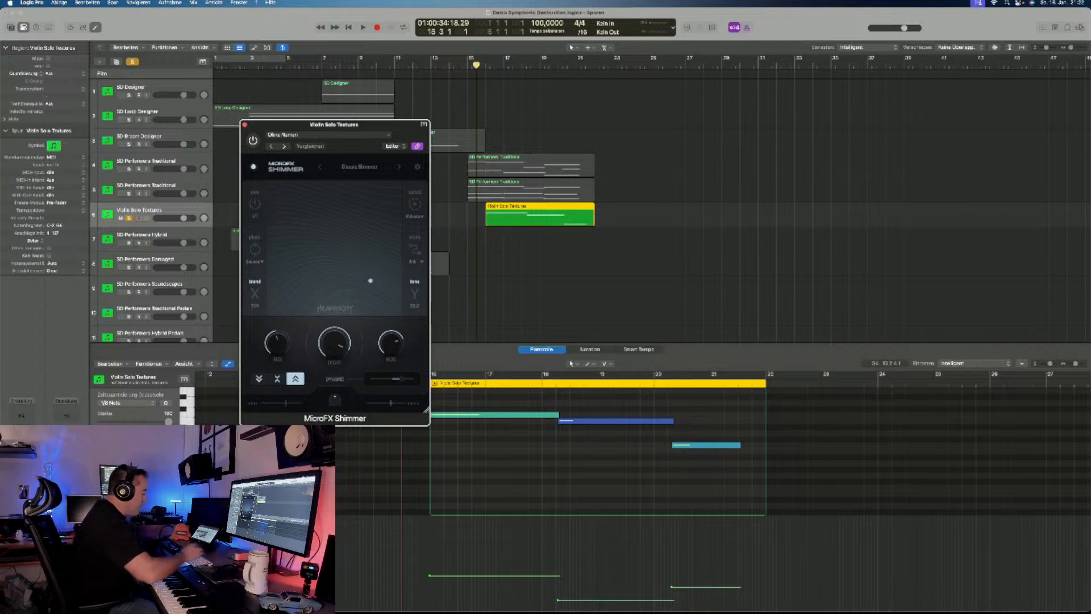
key(space)
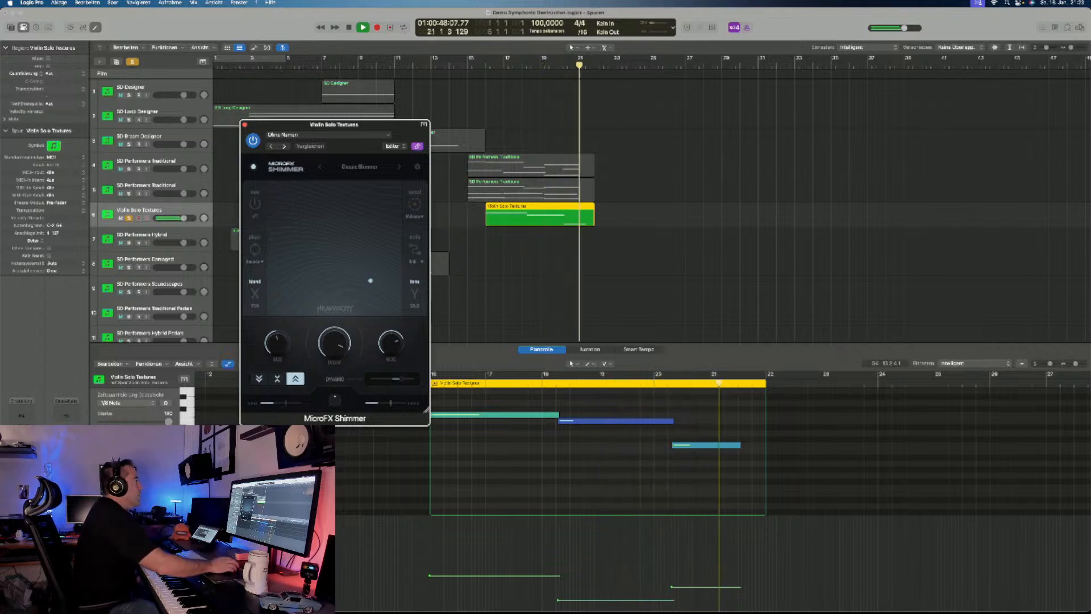
key(space)
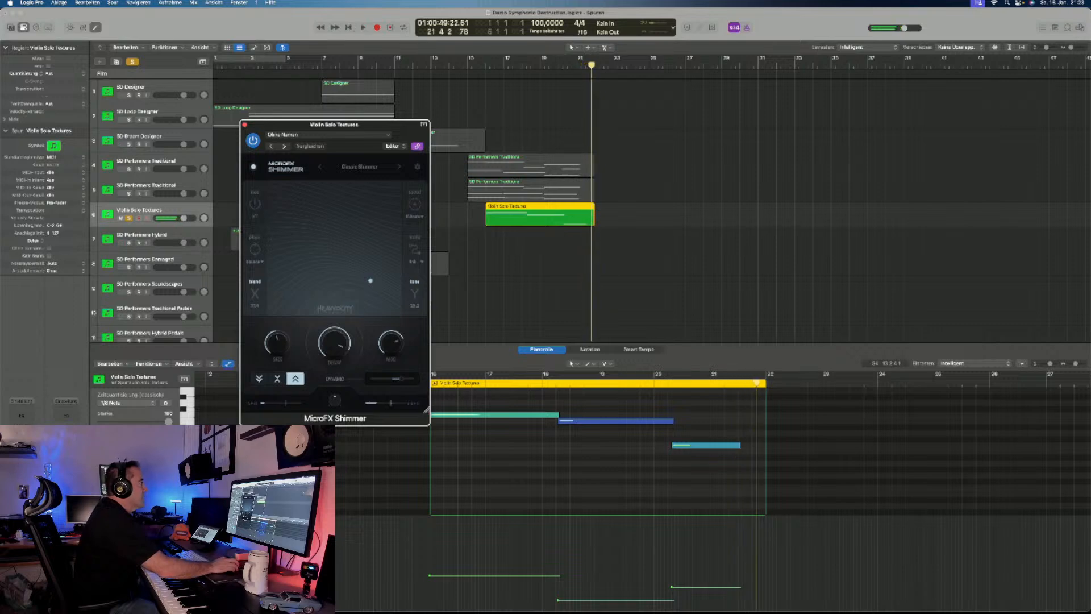
drag(335, 124, 918, 114)
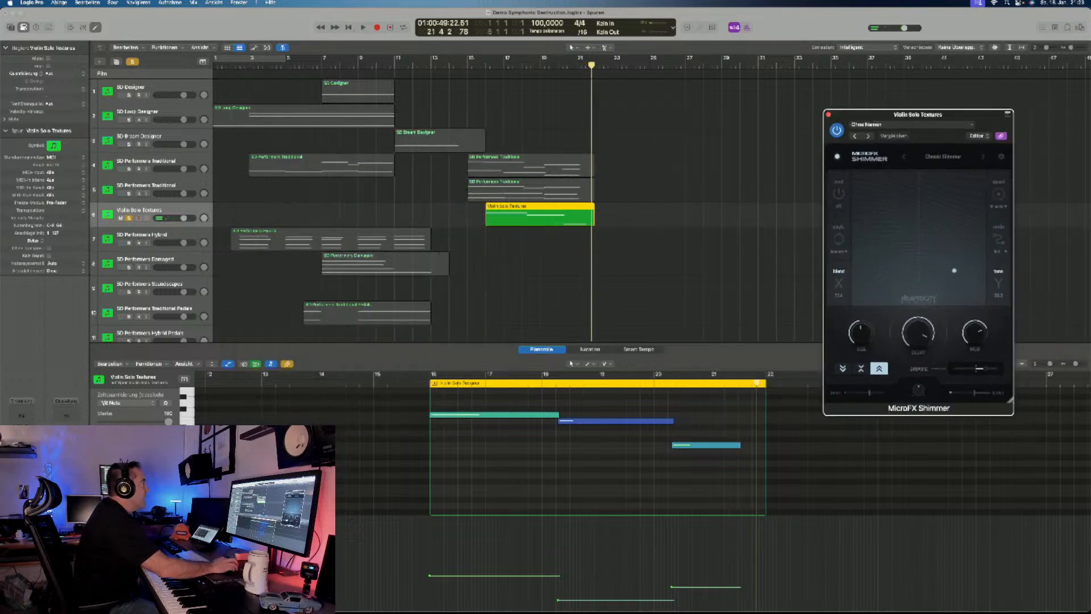
- Clear the violin solo, play the SD Performers Damaged Guitars track alone from just before bar 11, and unsolo it
key(super+a)
scroll(511, 211, down, 10)
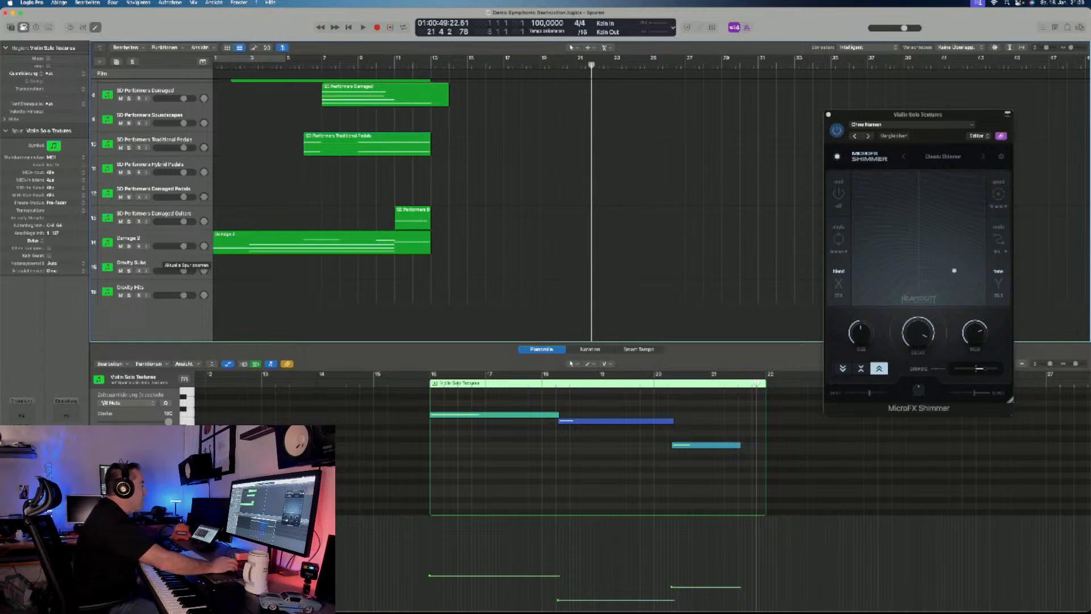
scroll(170, 272, up, 3)
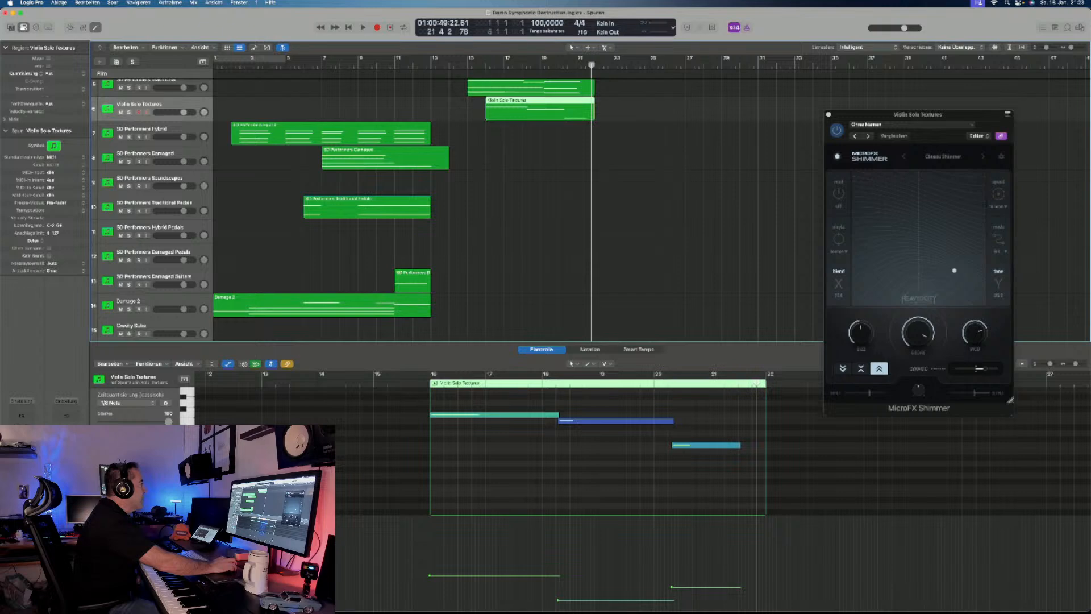
click(129, 284)
double_click(381, 65)
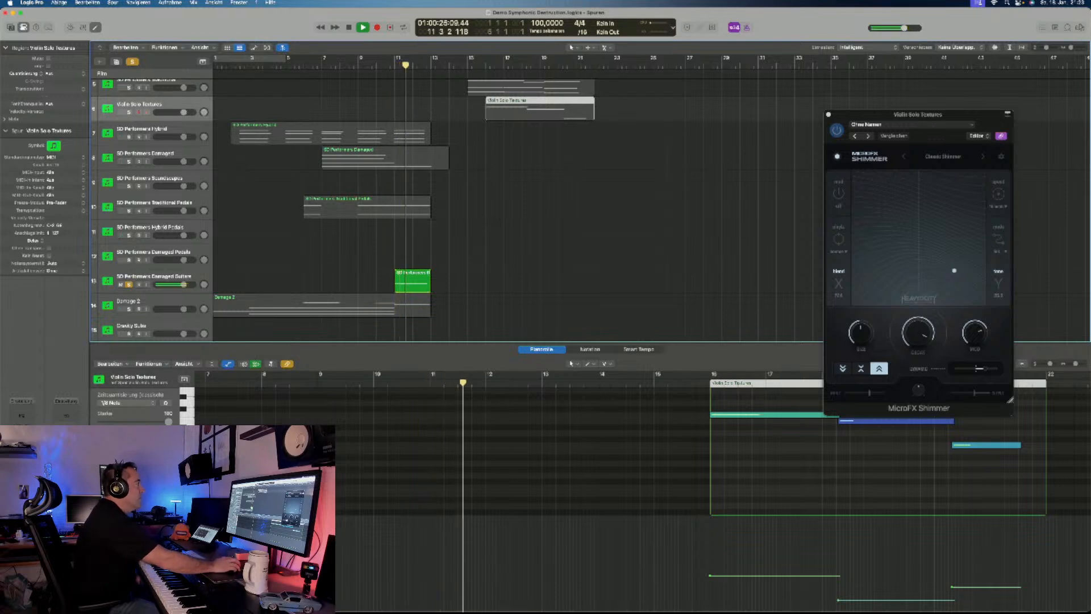
key(space)
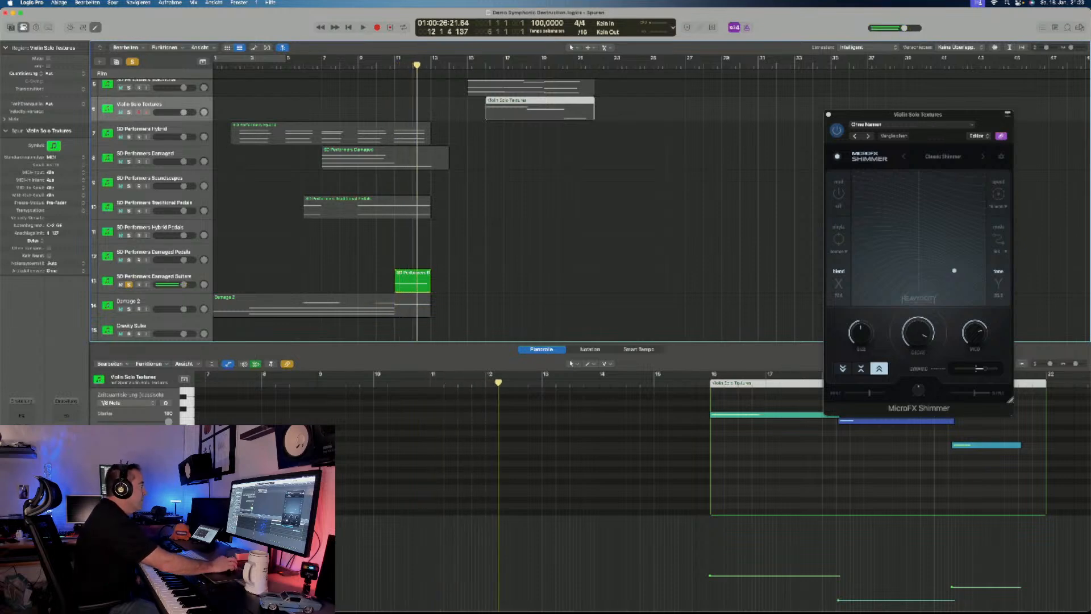
click(129, 284)
scroll(129, 285, up, 5)
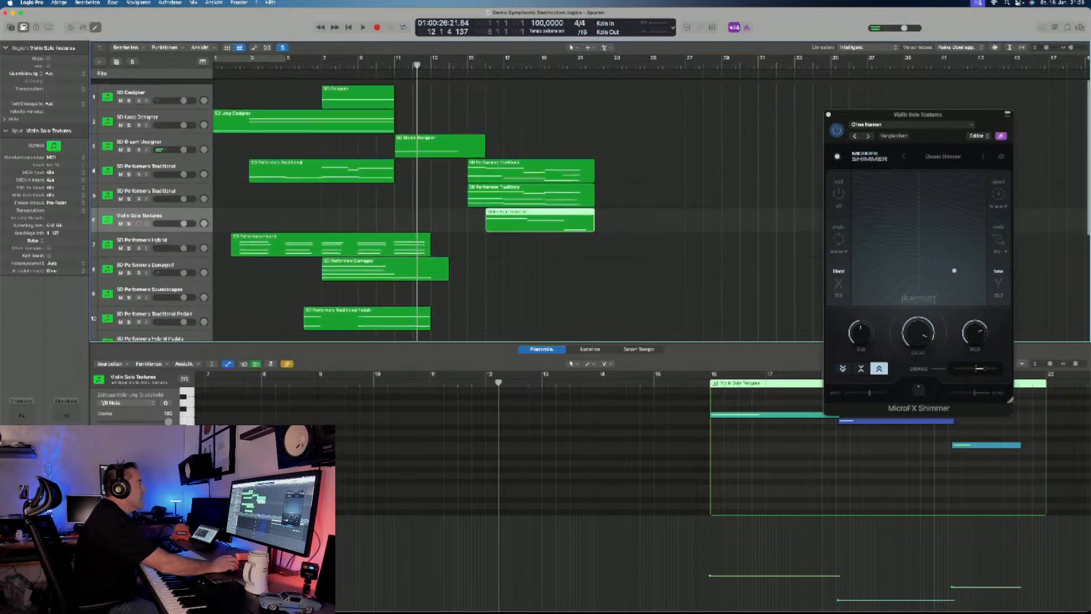
- Solo the SD Braam Designer track and listen to it from bar 12
click(129, 144)
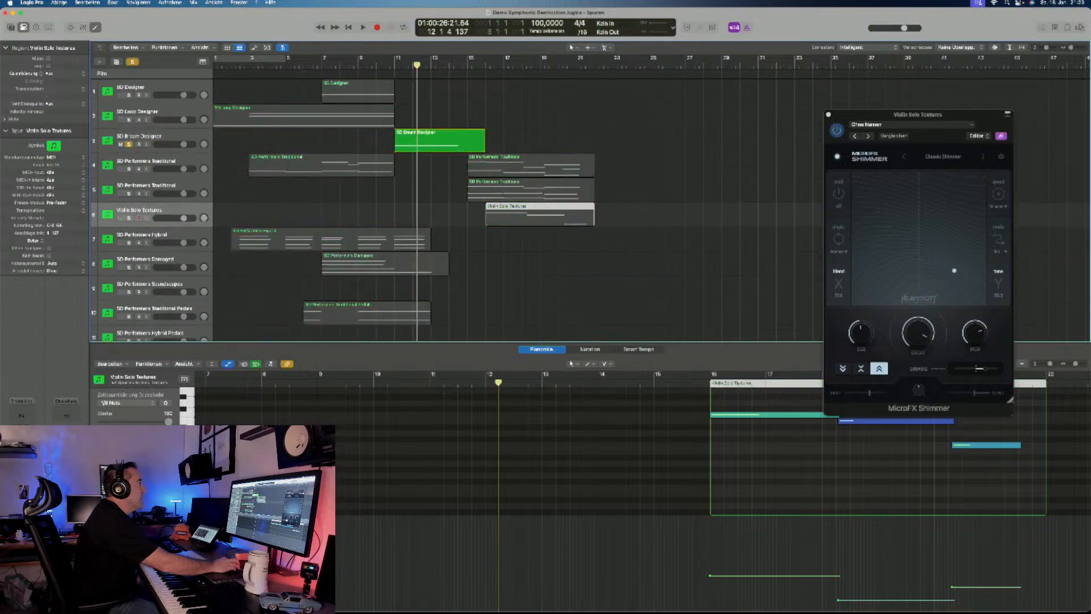
key(space)
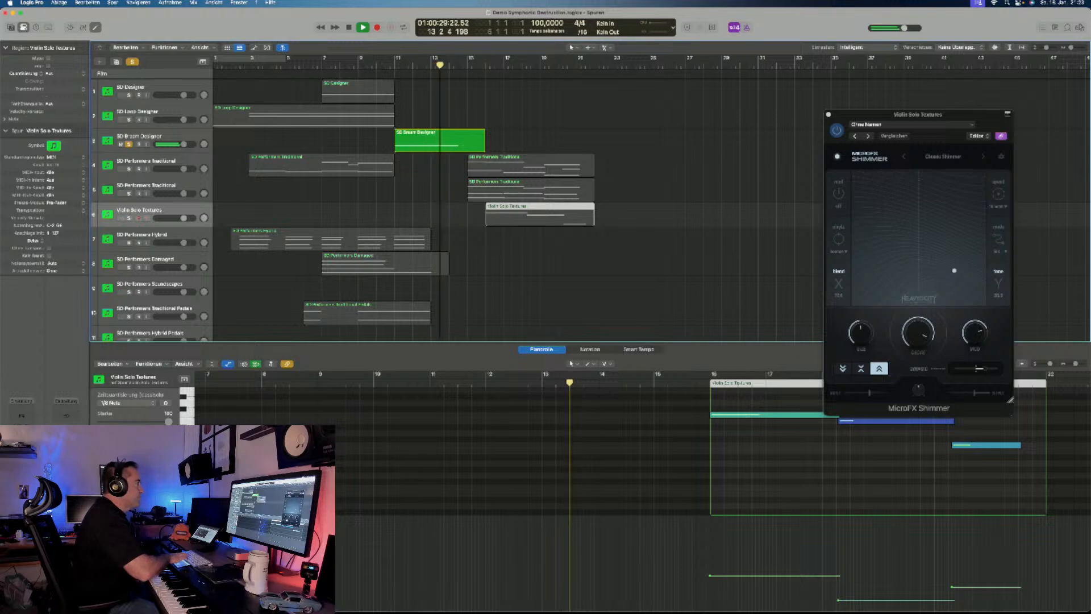
key(space)
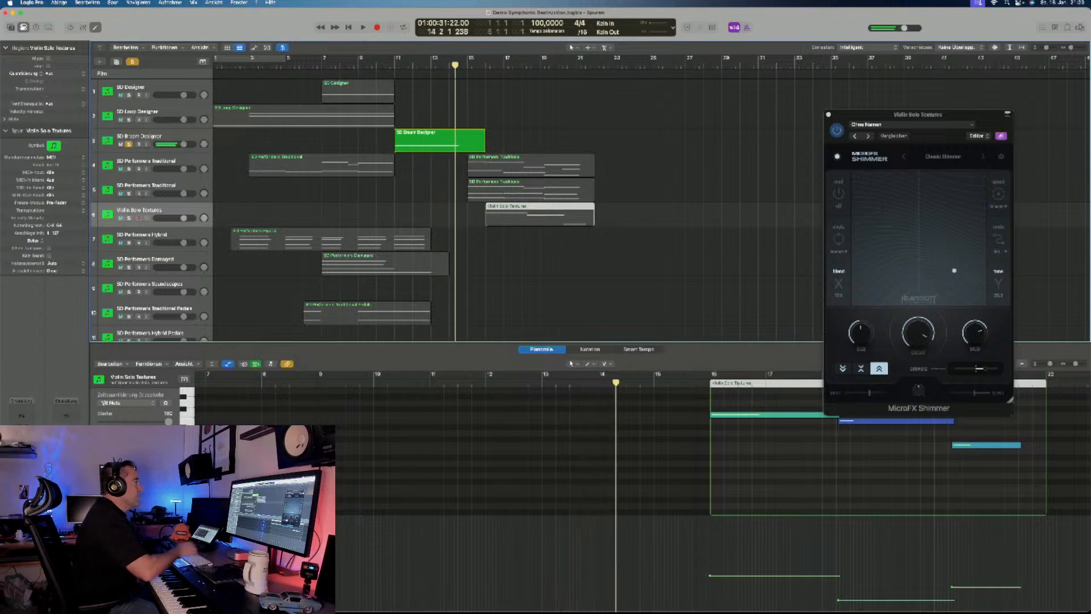
- Open the recent project Stream Symphonic Destruction, closing the current one, and delete all regions from its arrangement
click(59, 3)
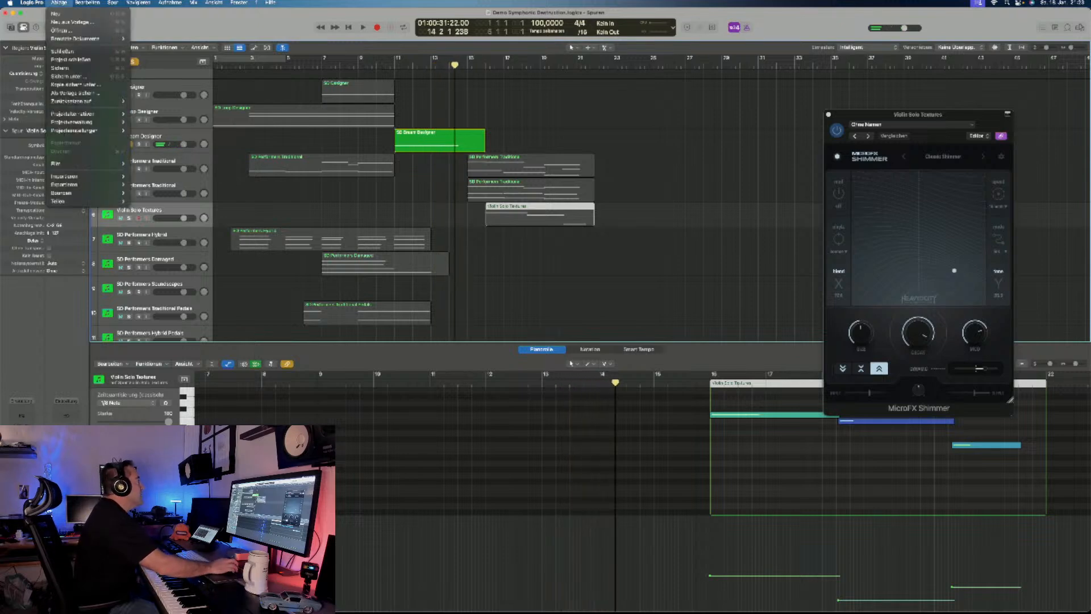
mouse_move(75, 39)
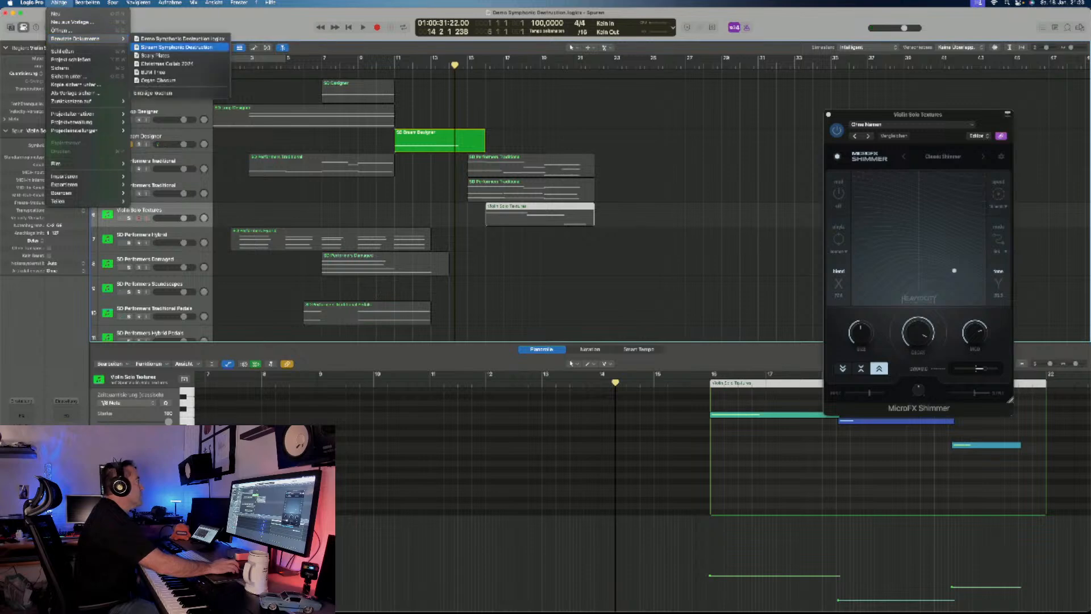
click(176, 47)
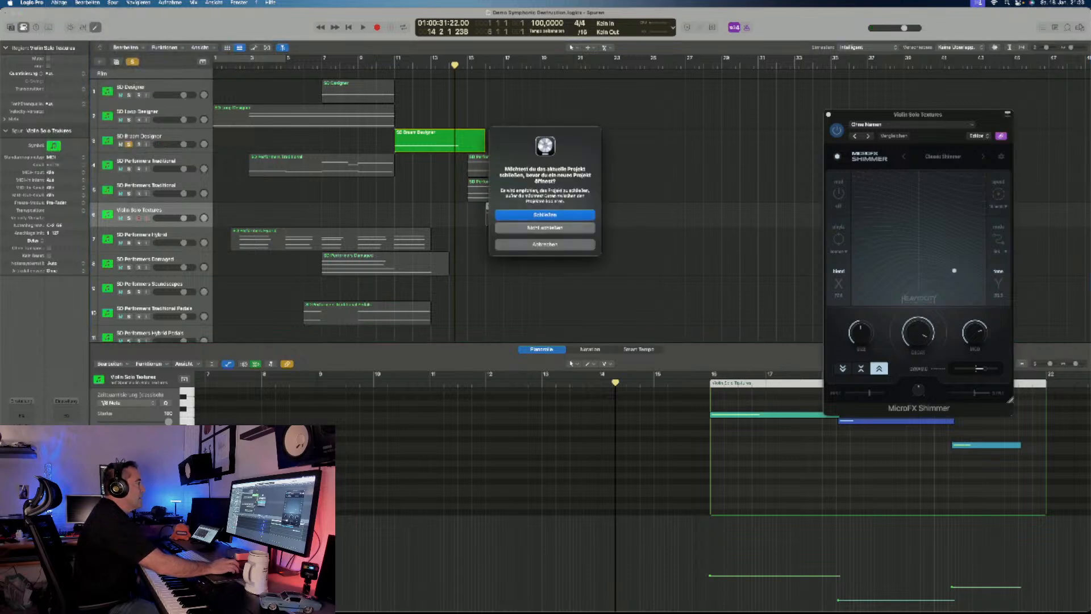
click(545, 215)
click(544, 211)
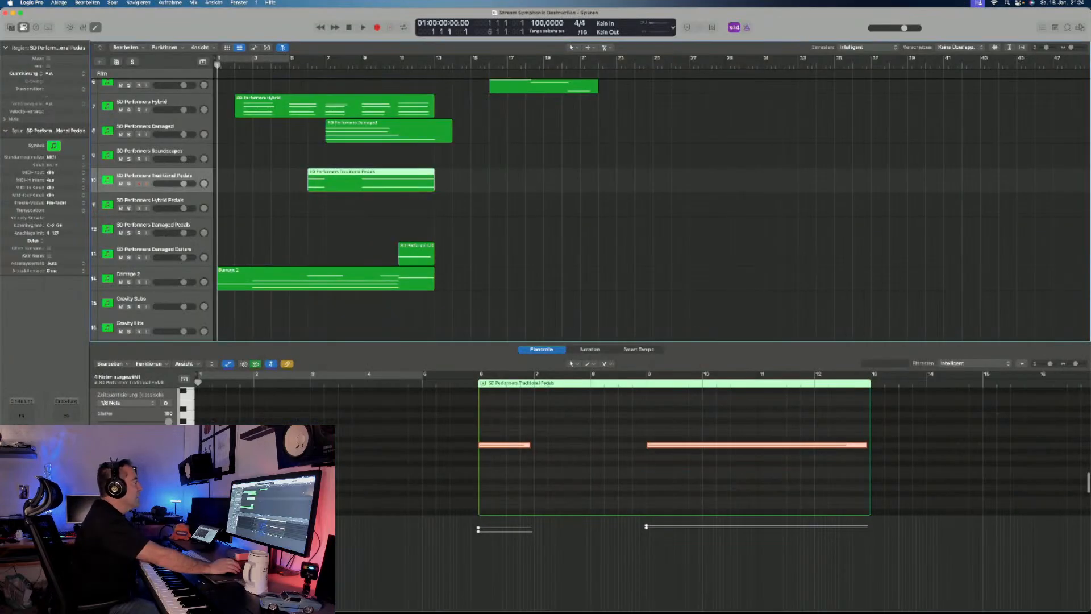
drag(573, 302, 252, 78)
key(Delete)
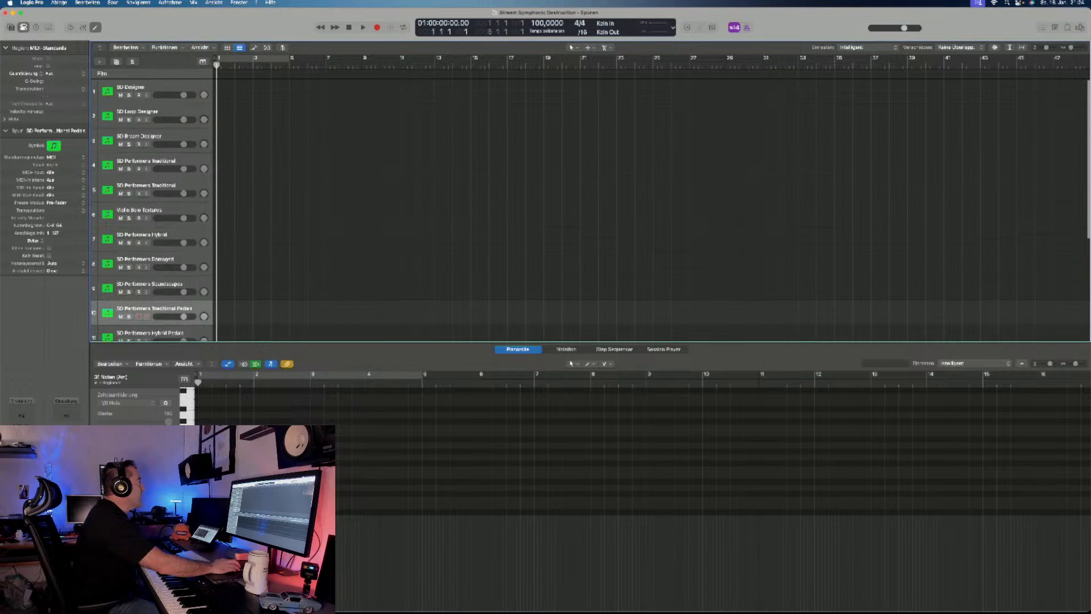
- Open the Kontakt instrument on the SD Designer track and expand the Designers folder of its Symphonic Destruction library
click(154, 88)
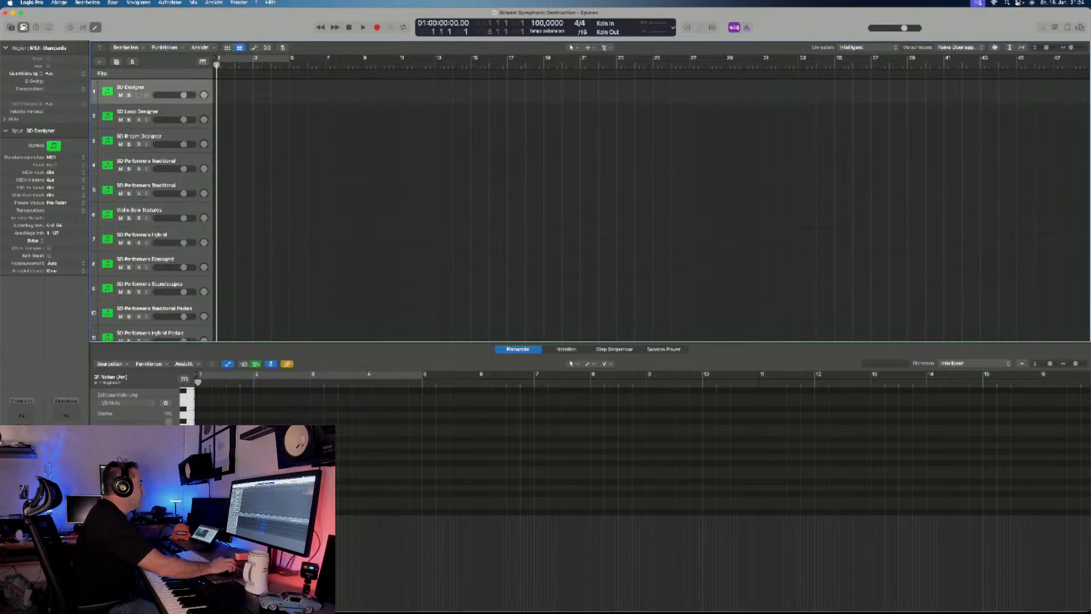
key(v)
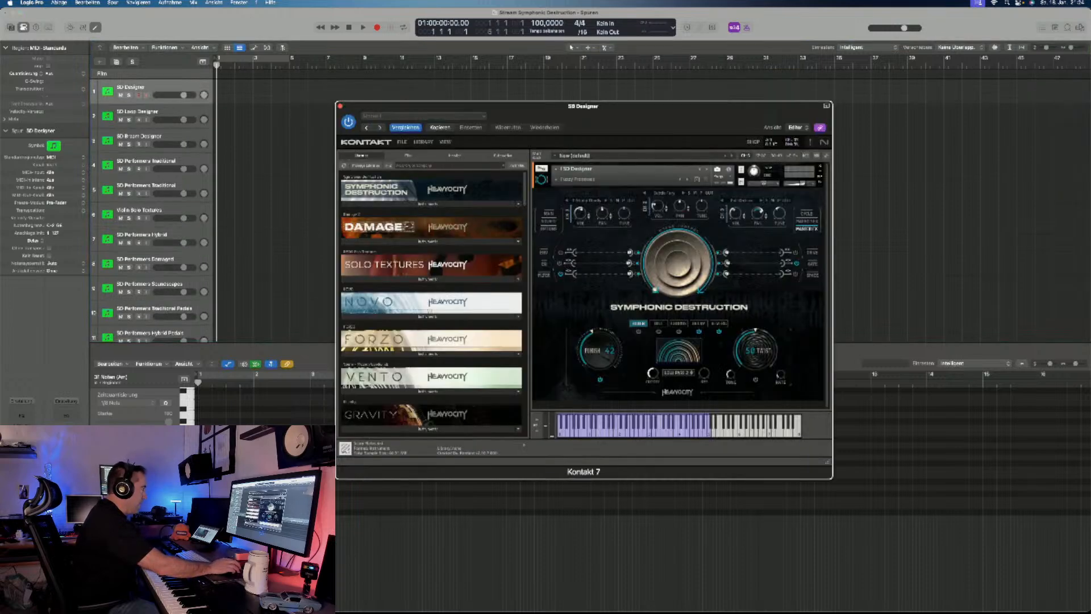
drag(506, 107, 652, 85)
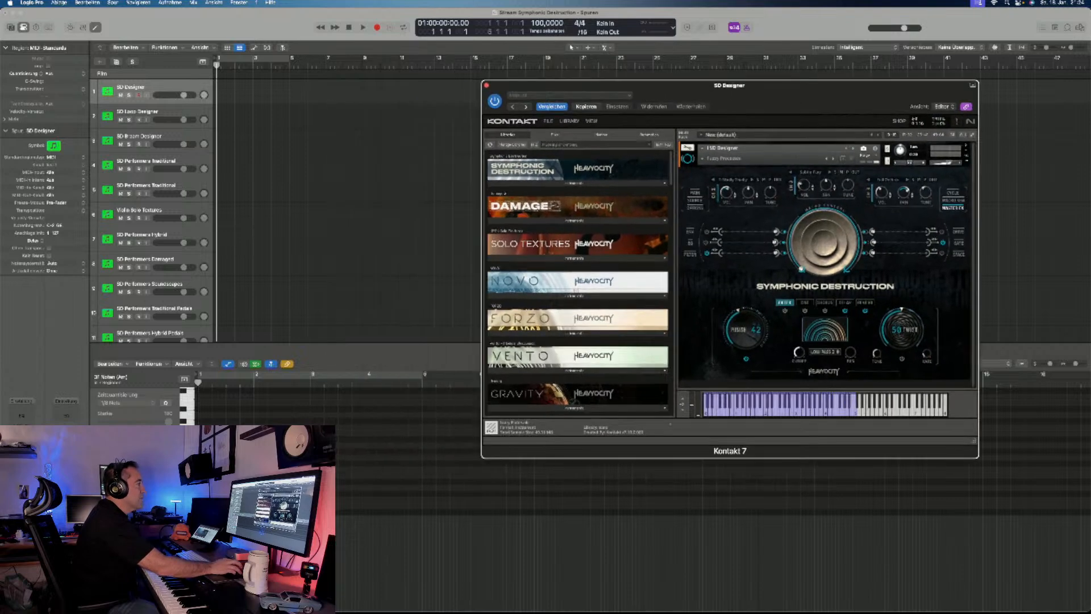
click(575, 183)
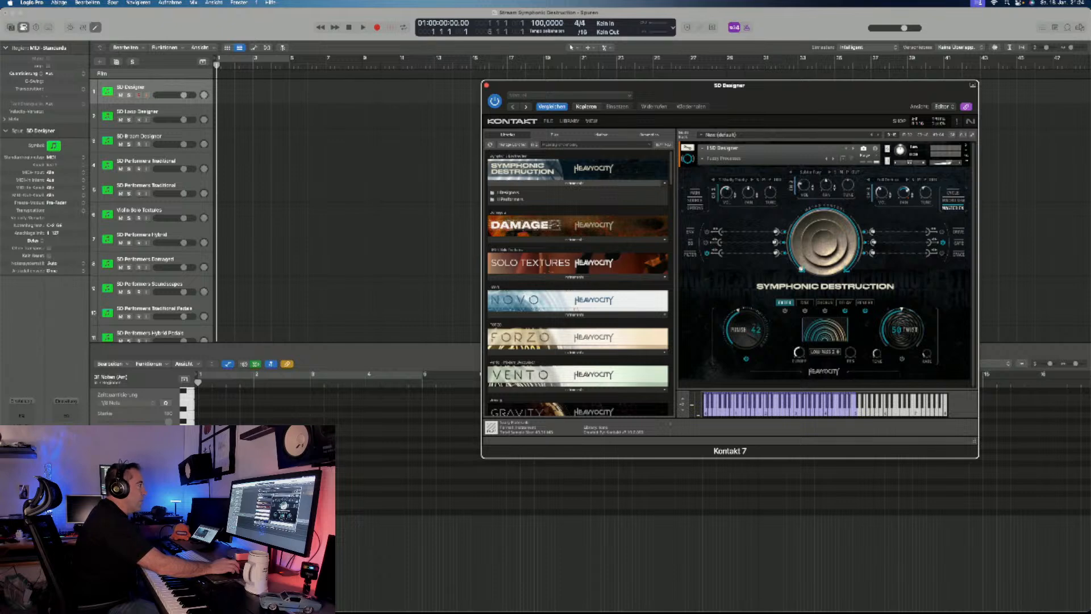
double_click(508, 192)
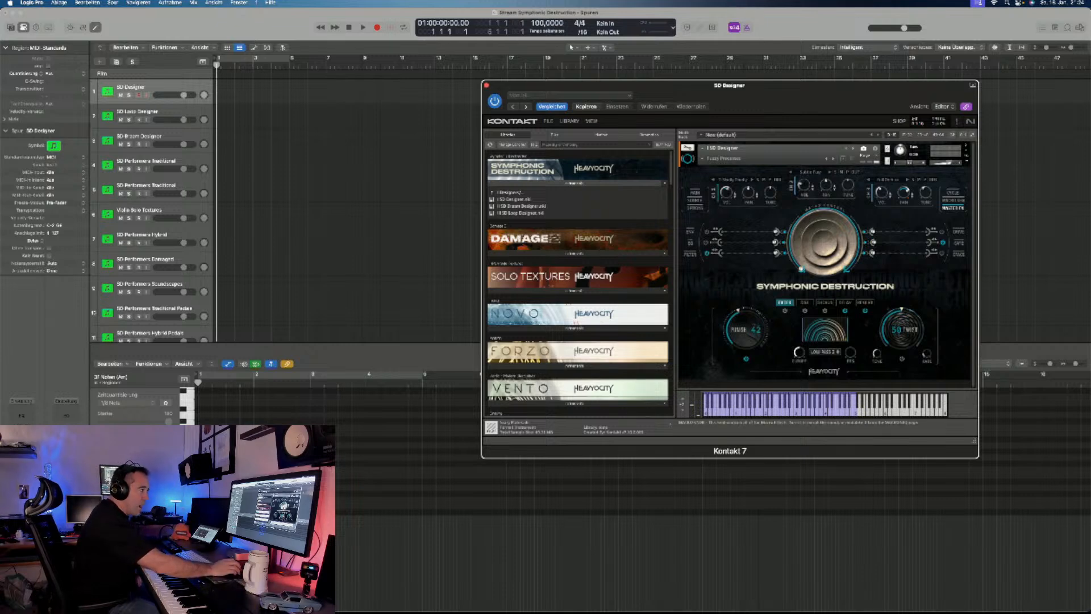
- Review SD Designer's envelope, EQ, filter, drive, gate and space pages, its macro sequencer, and its performance options
click(690, 232)
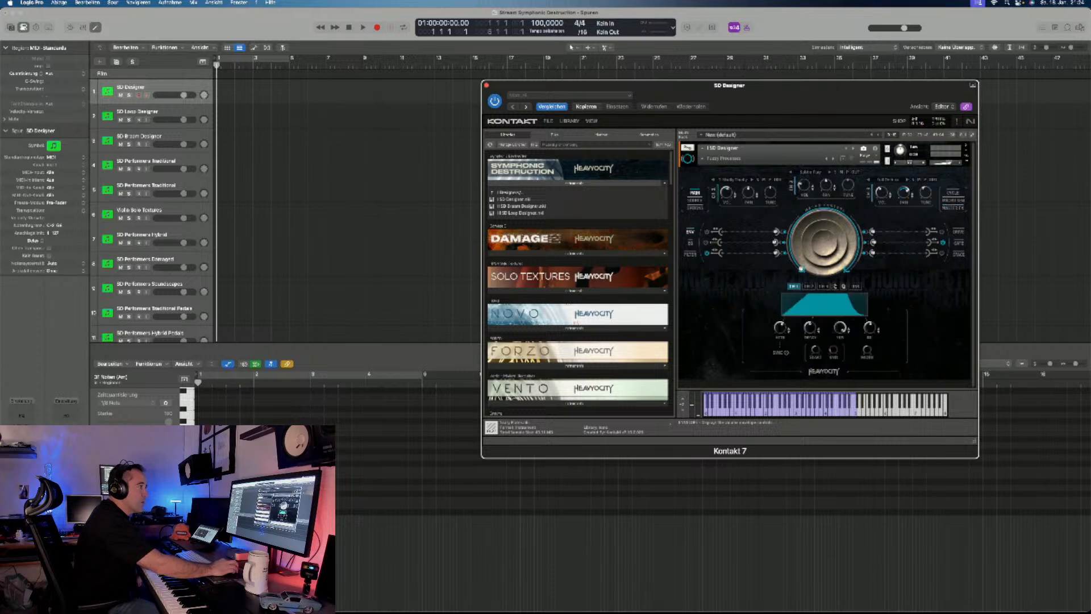
click(690, 244)
click(691, 254)
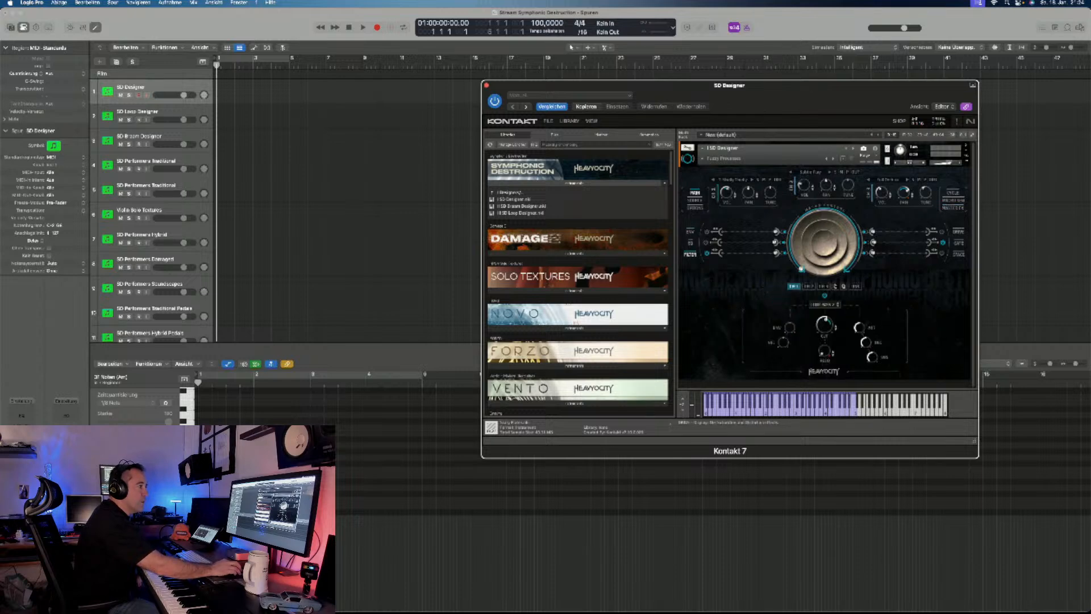
click(959, 231)
click(959, 243)
click(959, 254)
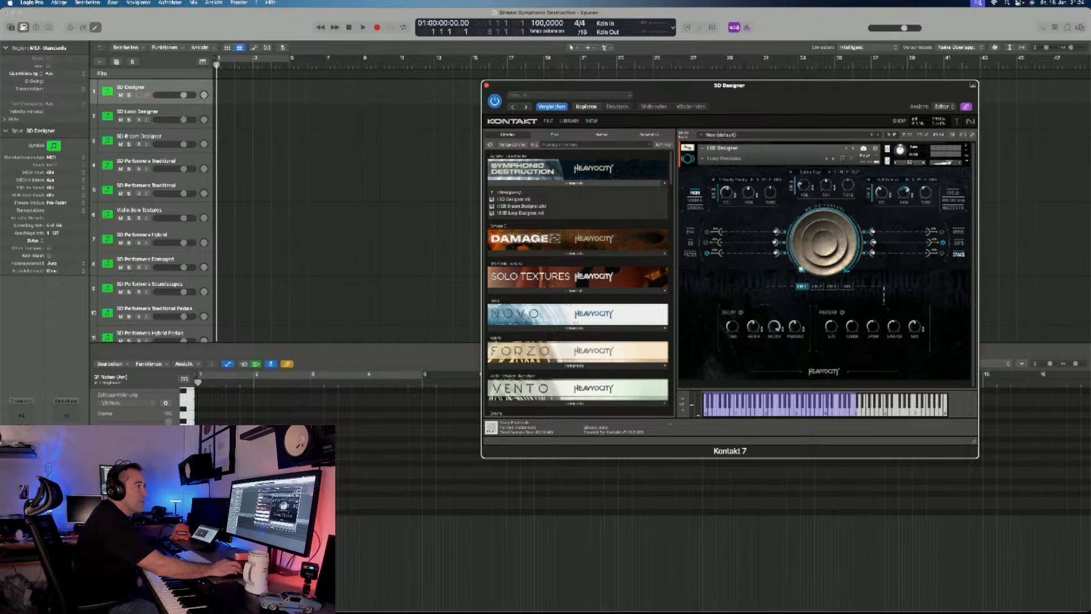
click(953, 200)
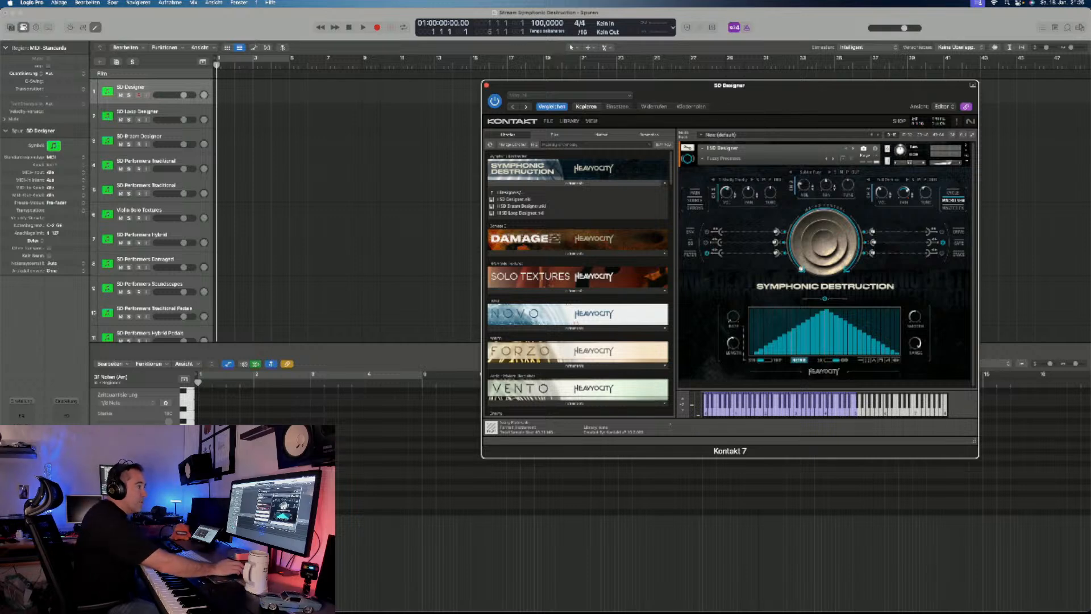
click(695, 207)
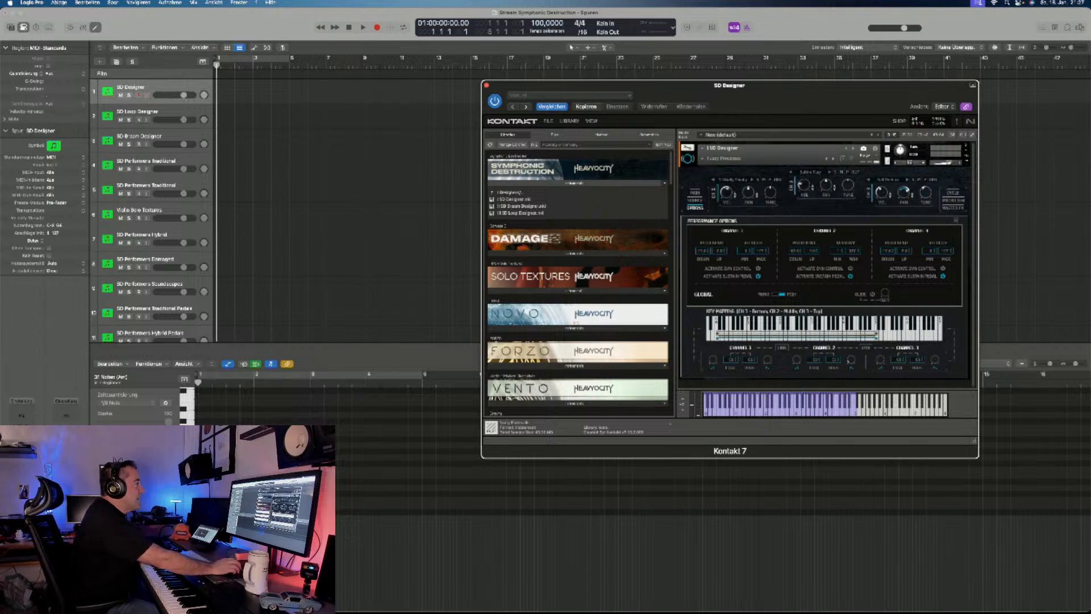
- Collapse the Designers folder and list the Performers instruments of the Symphonic Destruction library
double_click(510, 192)
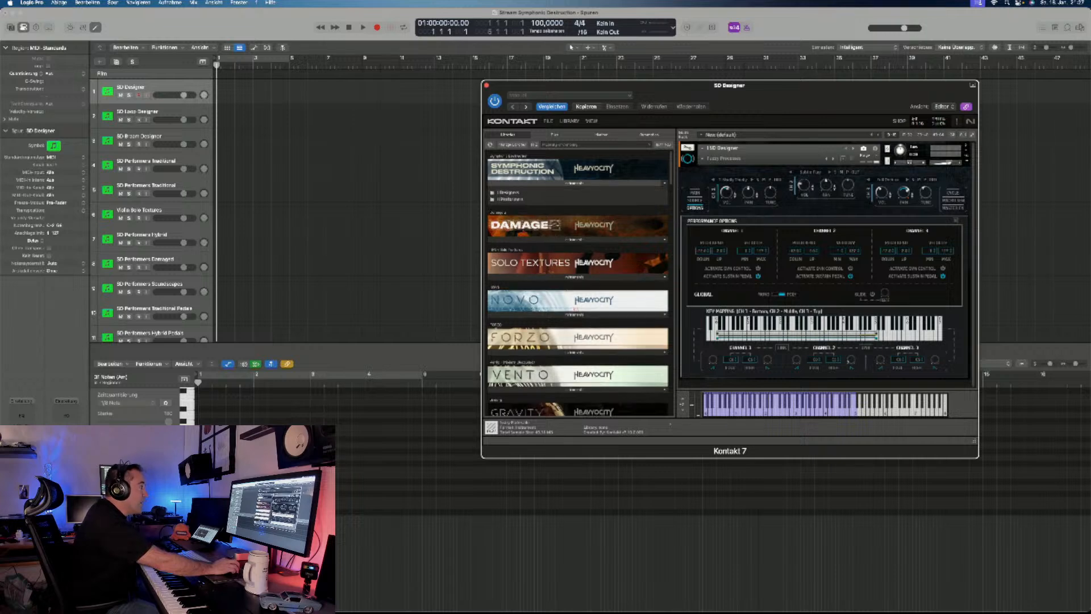
double_click(510, 199)
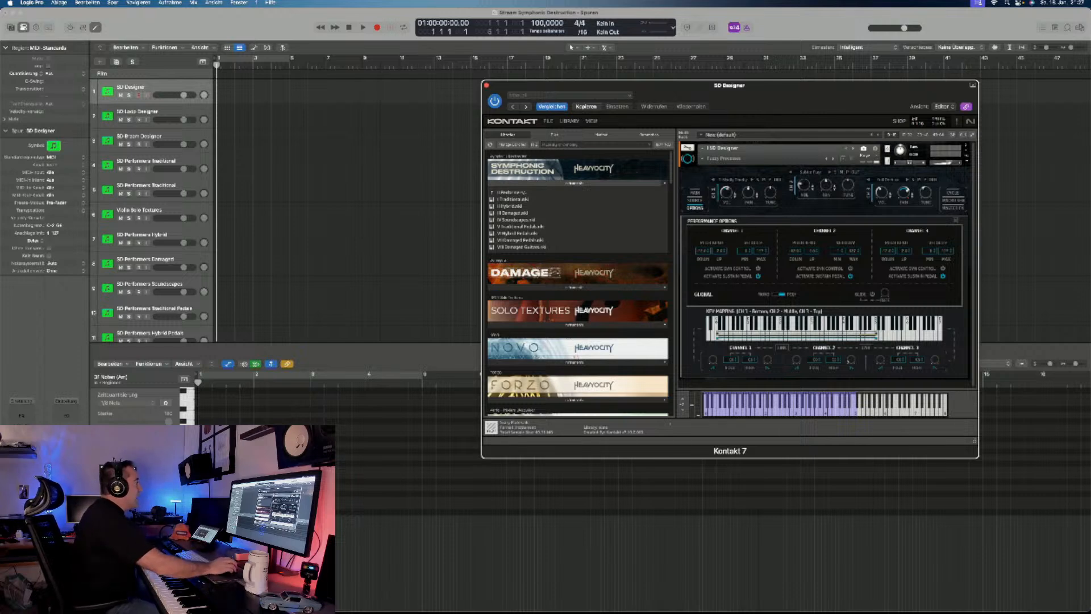
- Switch to the first SD Performers Traditional track and load the Traditional - Shorts snapshot in its instrument
scroll(150, 210, down, 3)
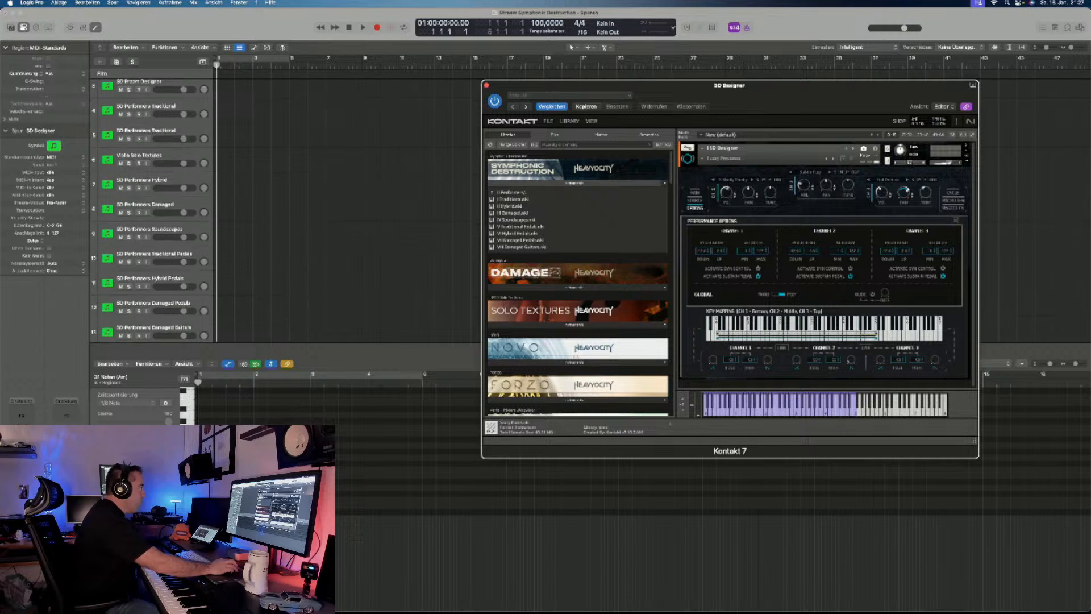
click(147, 106)
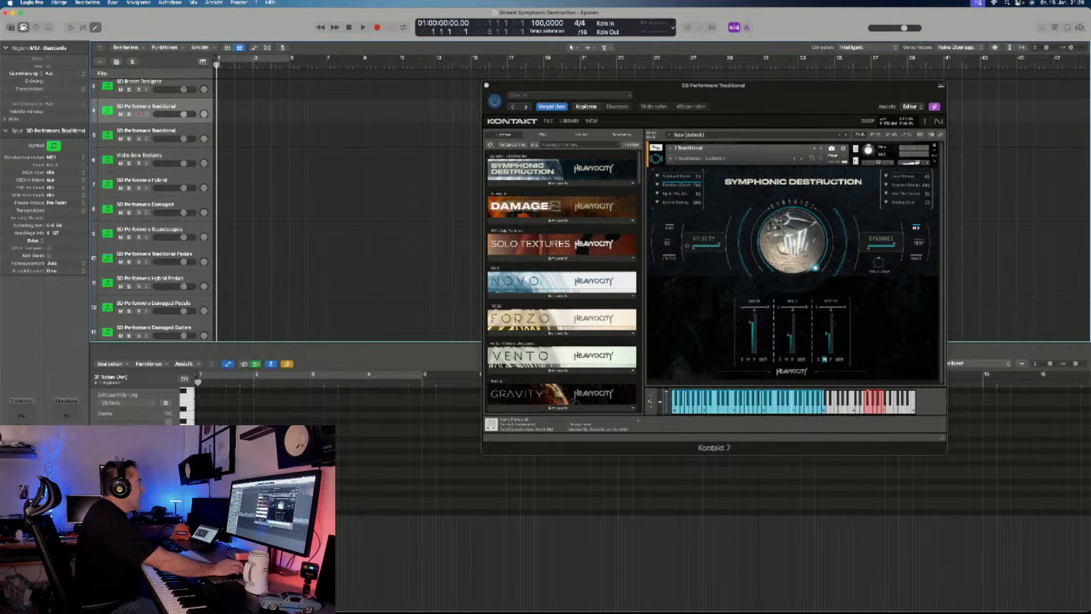
click(699, 158)
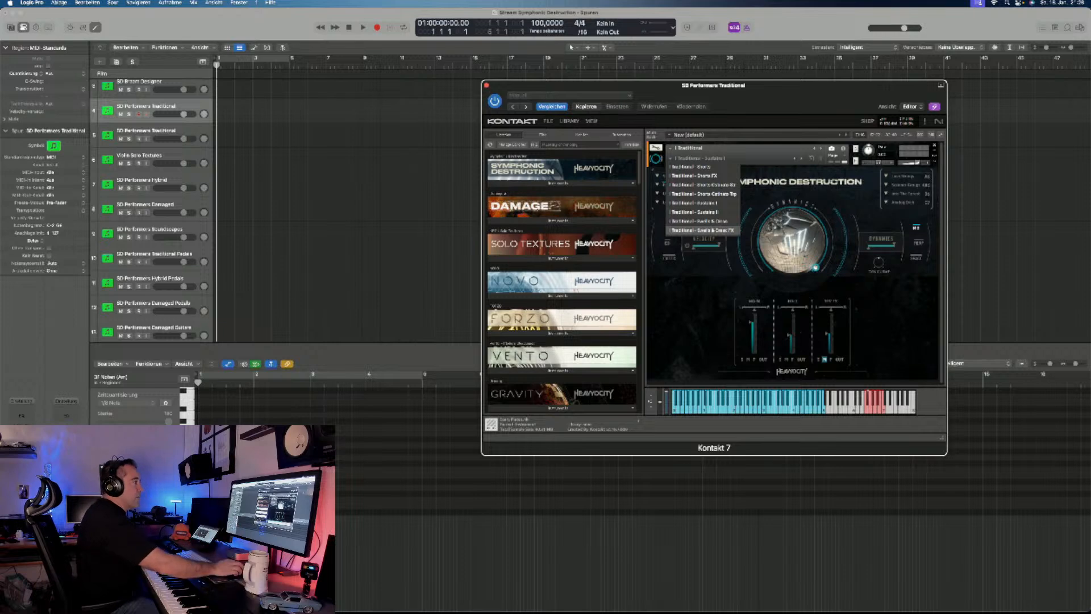
click(691, 167)
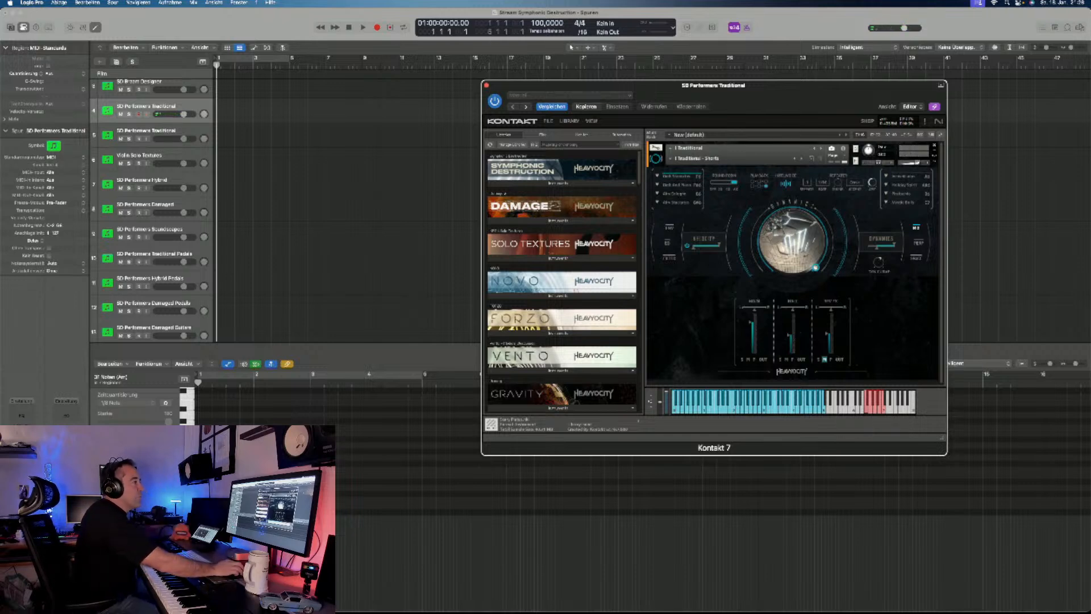
- Set the number selector above the Traditional - Shorts main knob to 5 and audition two options of the accompanying text selector
click(807, 183)
click(817, 226)
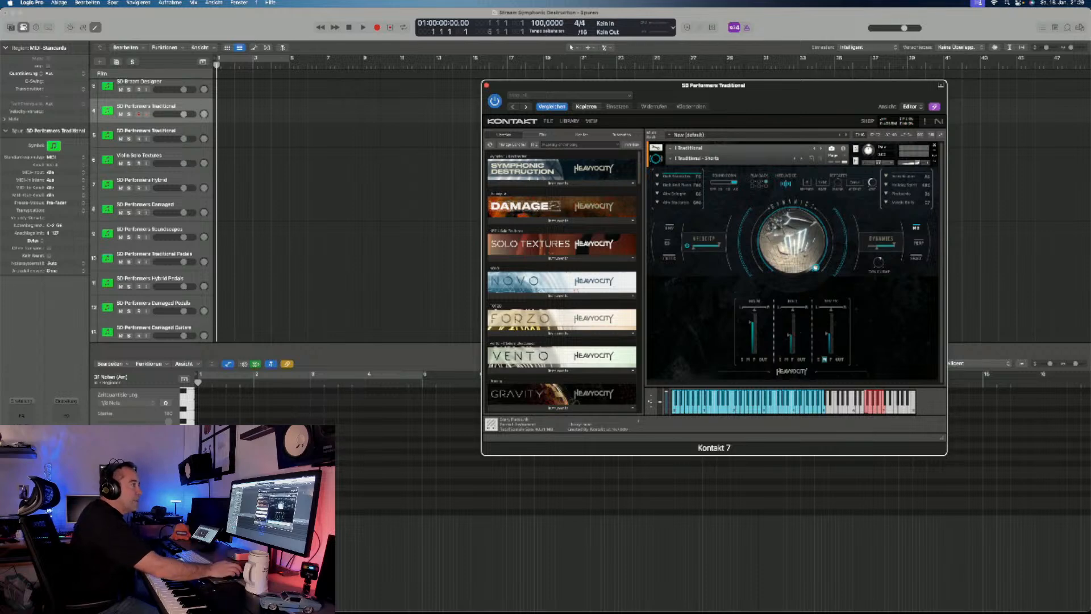
click(854, 183)
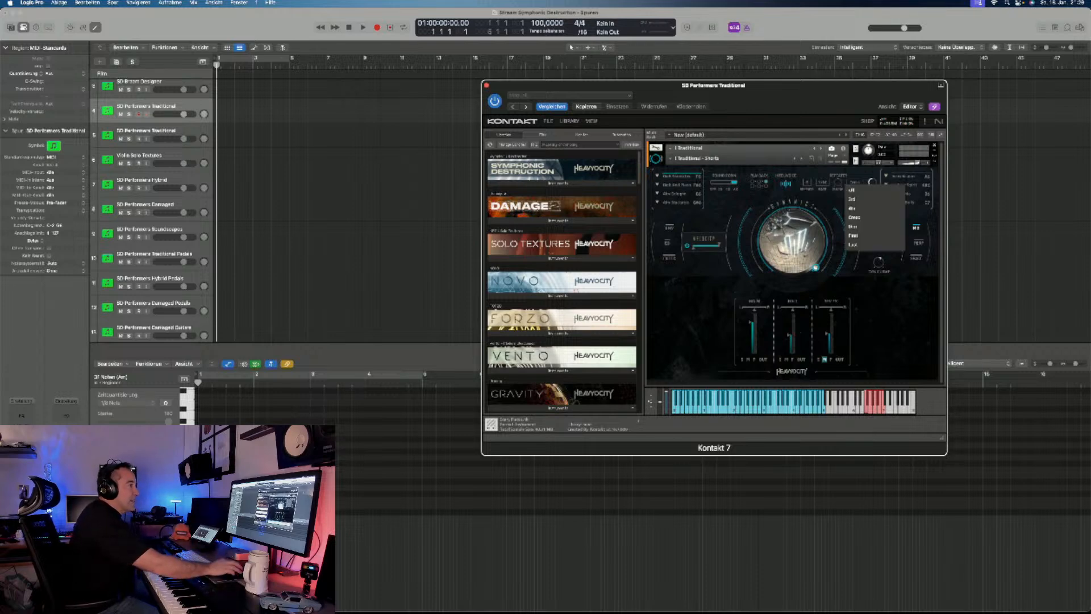
click(855, 199)
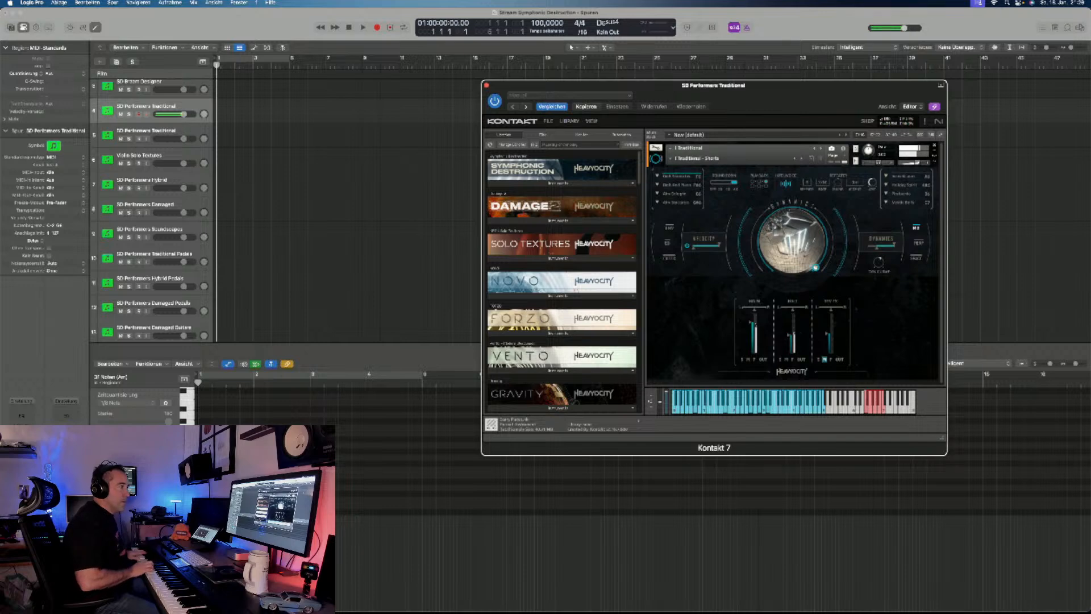
click(855, 182)
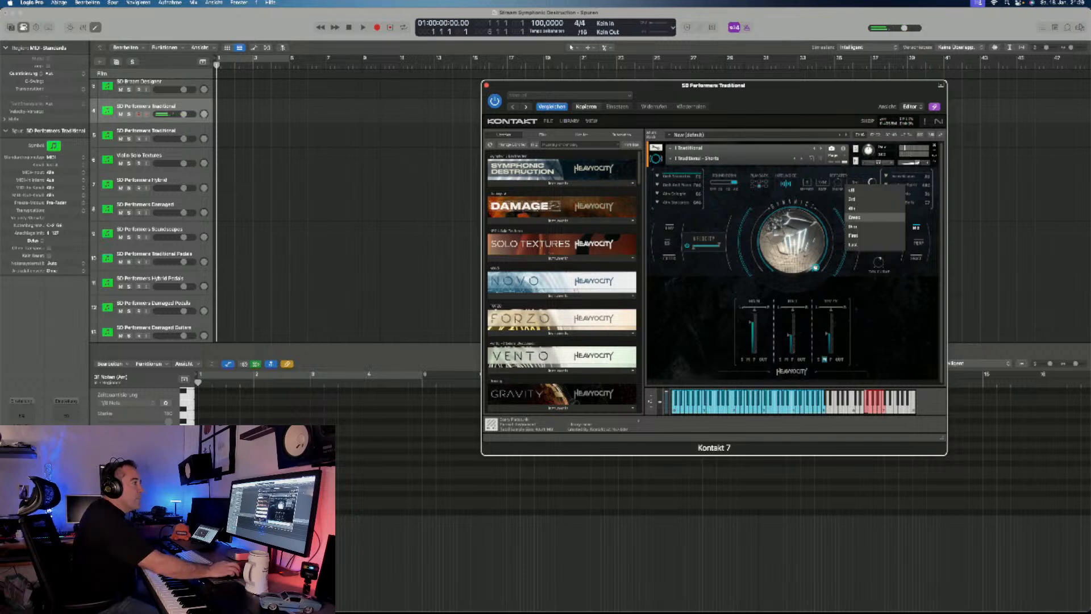
click(853, 245)
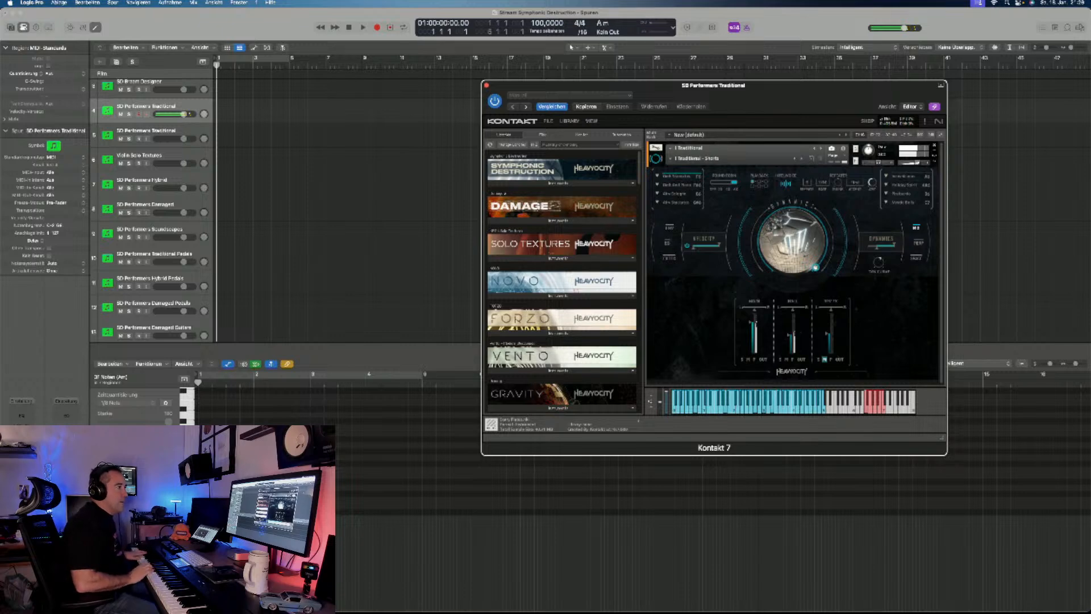
- Try 10 in the Traditional - Shorts number selector, choose the third option in its accompanying text selector, and change the number to 6
click(807, 182)
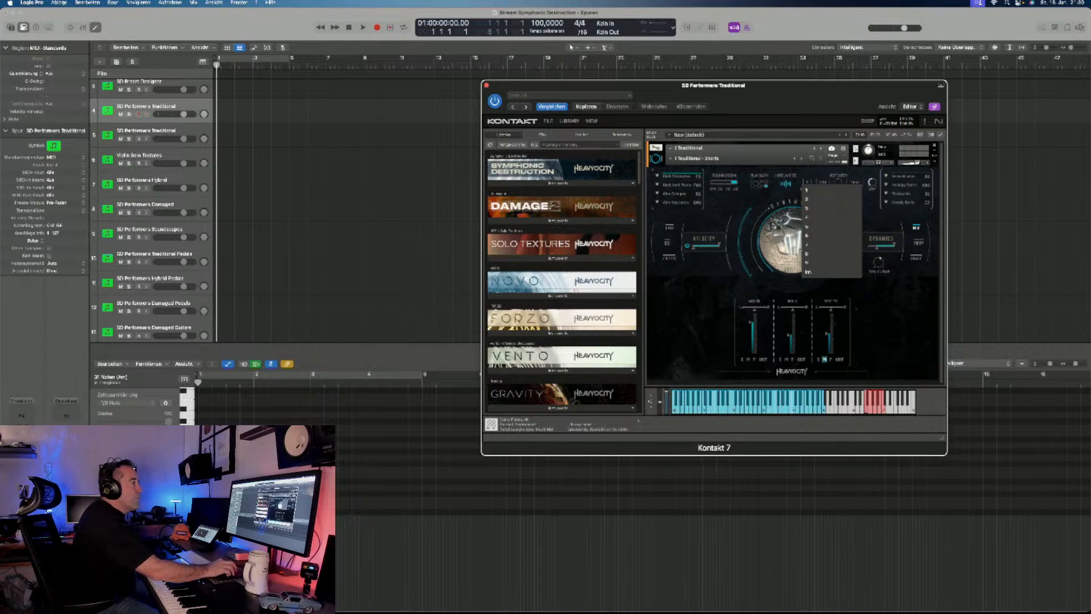
click(808, 272)
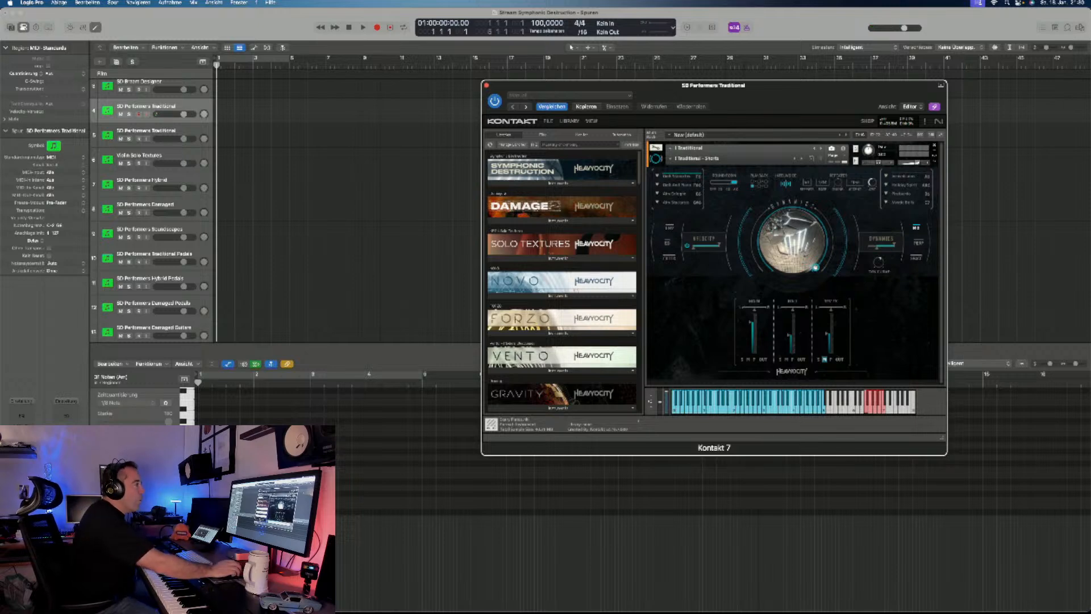
click(854, 182)
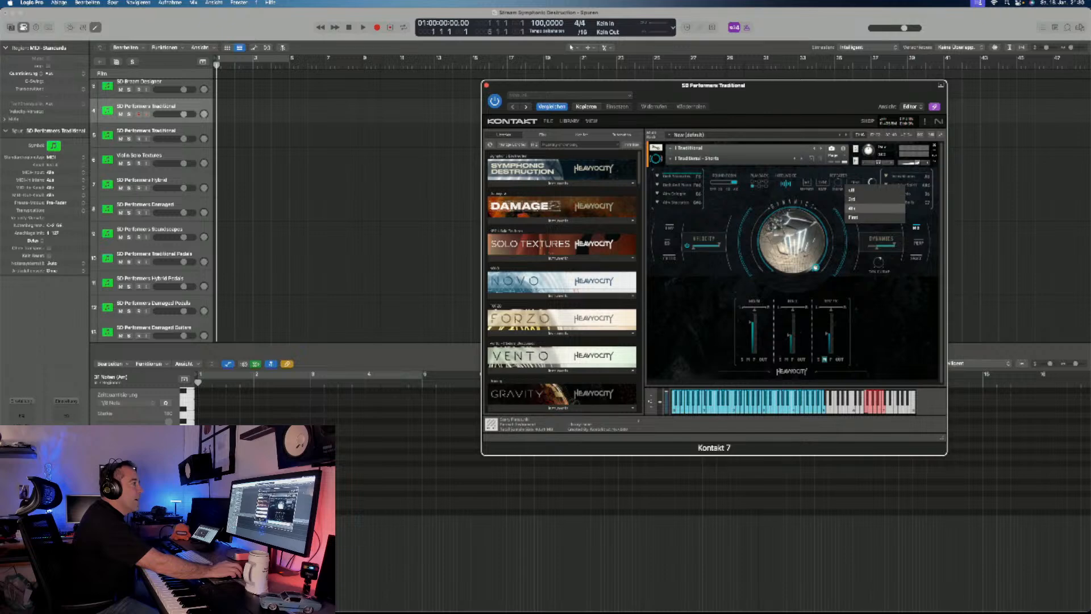
click(852, 208)
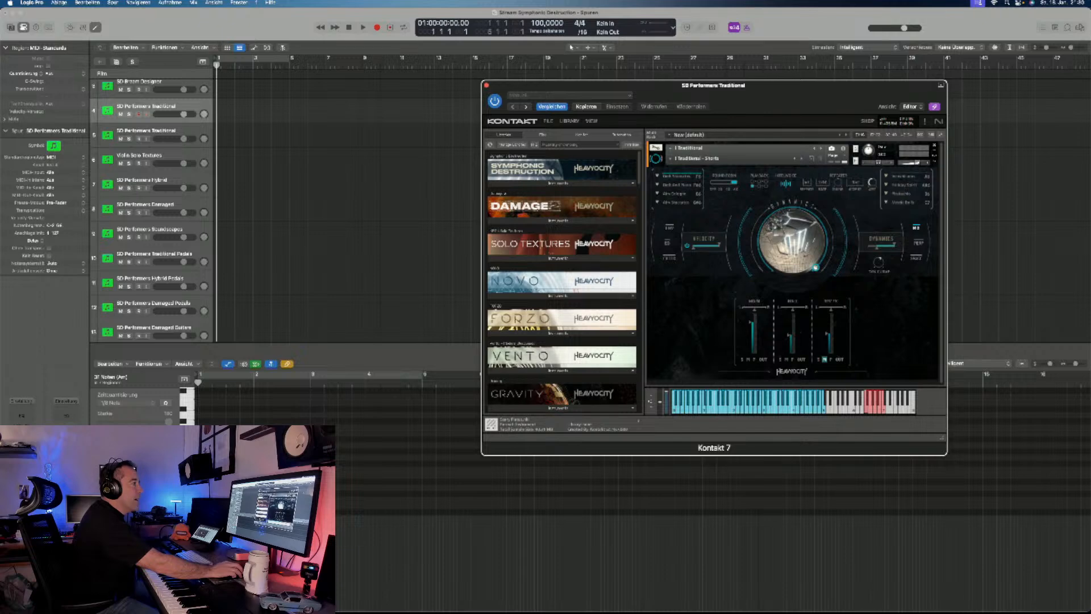
click(808, 183)
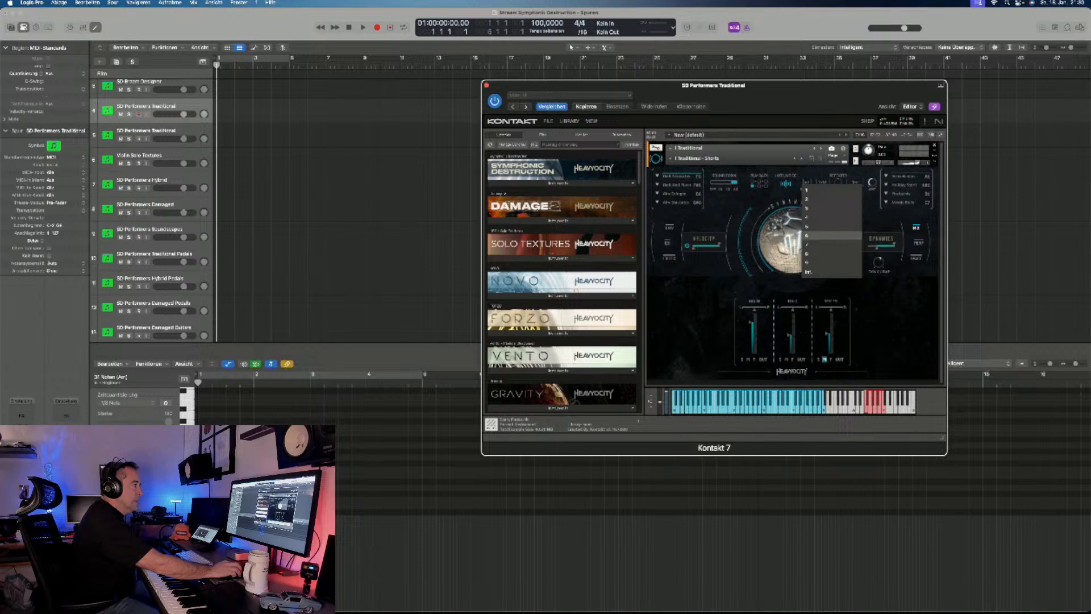
click(812, 235)
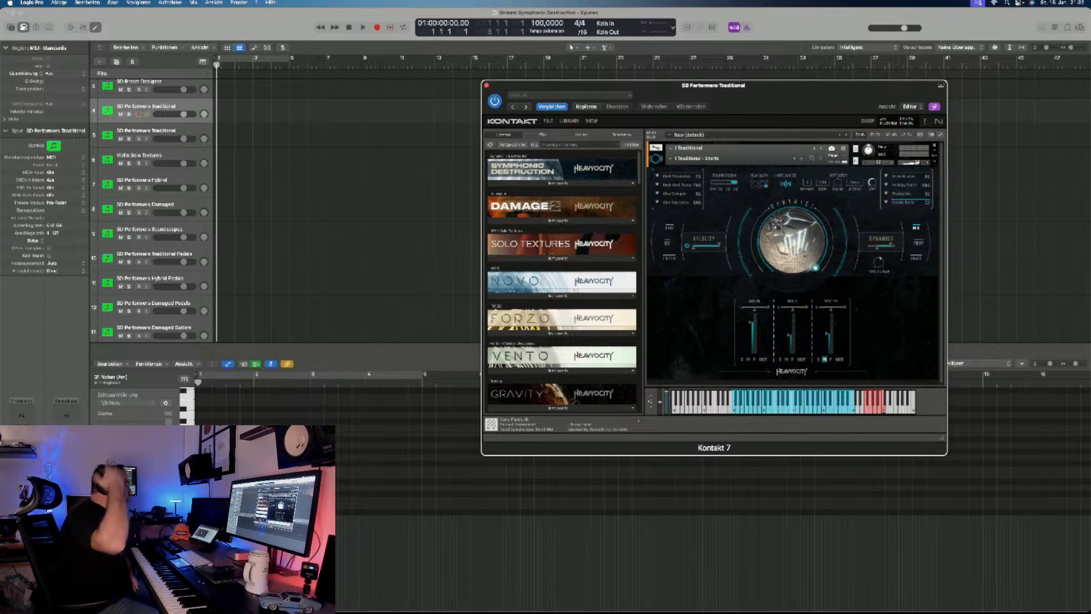
- Assign the first articulation in the Sustains group to the fourth articulation slot of the Traditional - Shorts snapshot
click(658, 203)
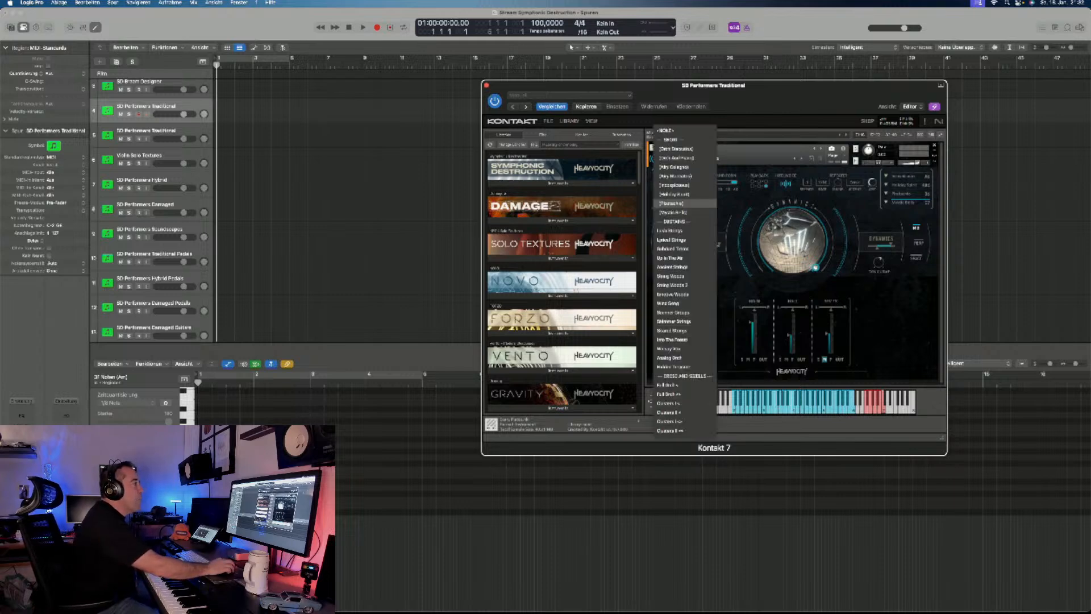
click(670, 122)
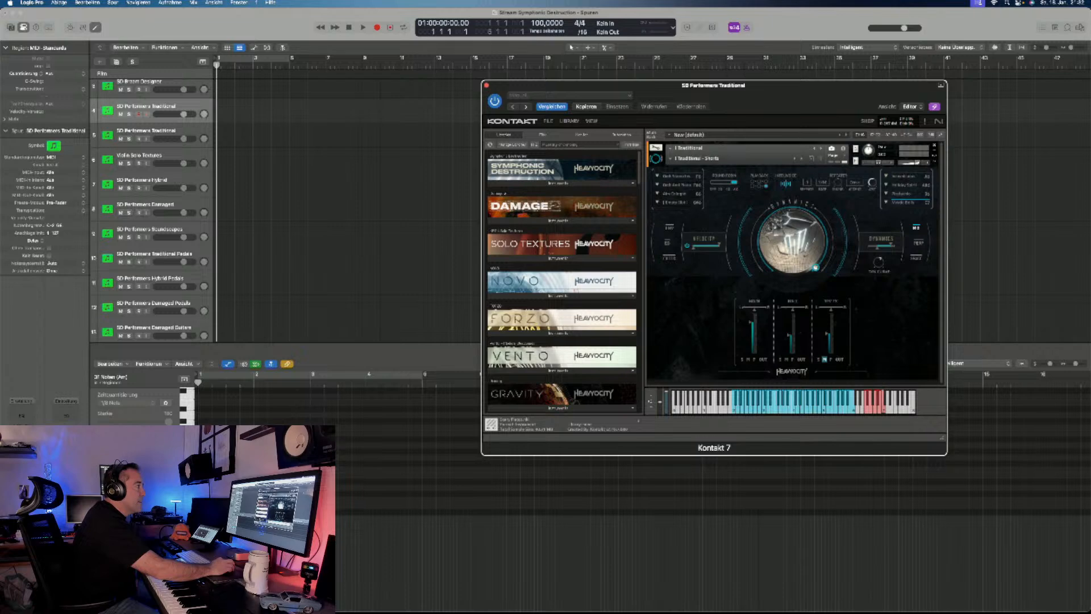
click(658, 203)
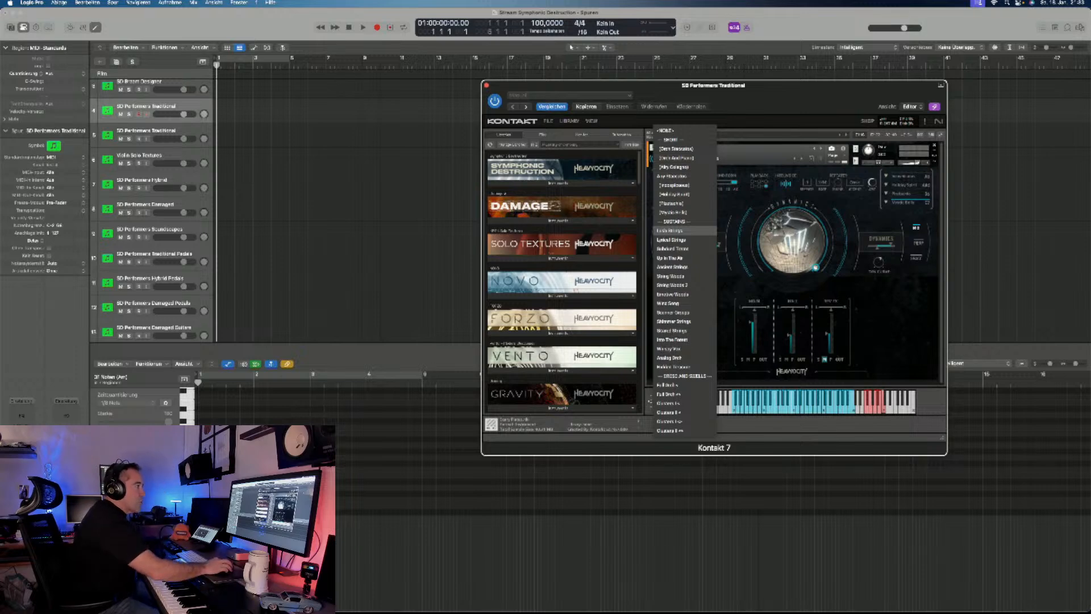
click(671, 230)
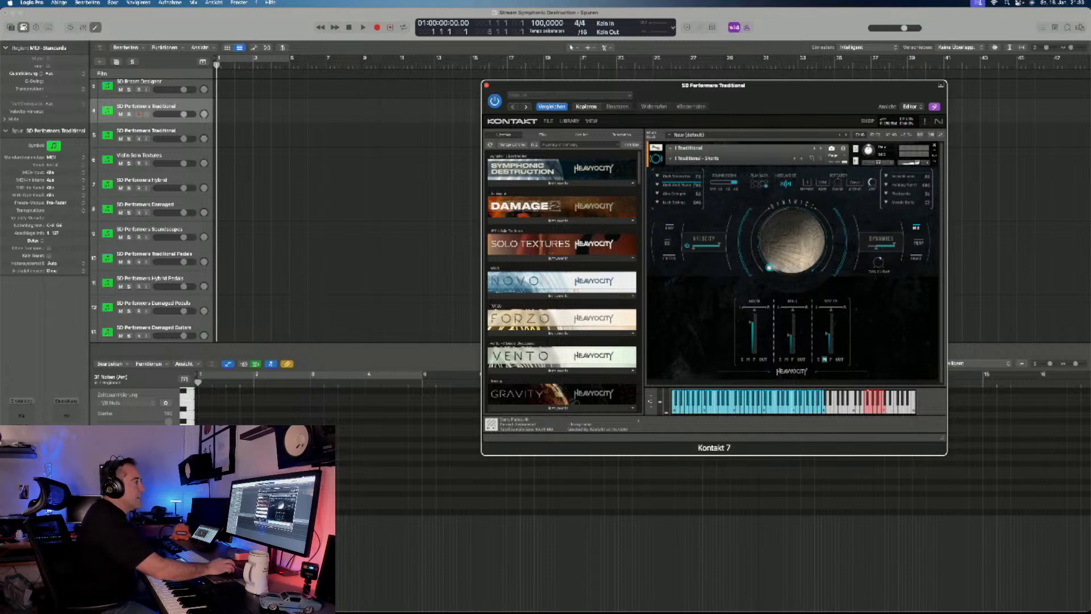
- Examine the Traditional instrument's envelope, filter and Space pages, ending on the Perf page with its rhythmic gate settings
click(669, 228)
click(669, 257)
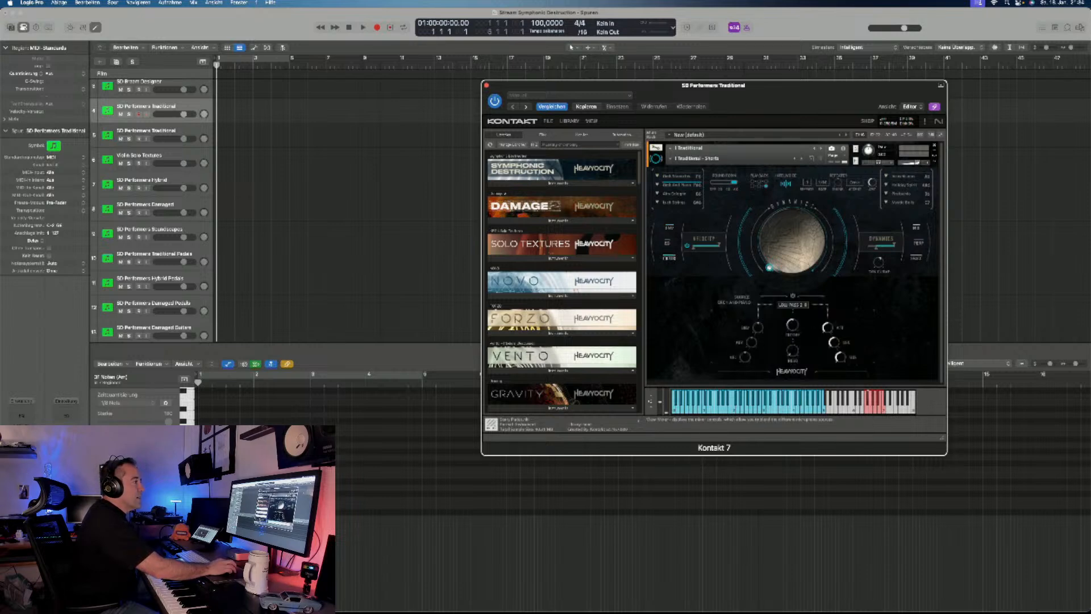
click(919, 243)
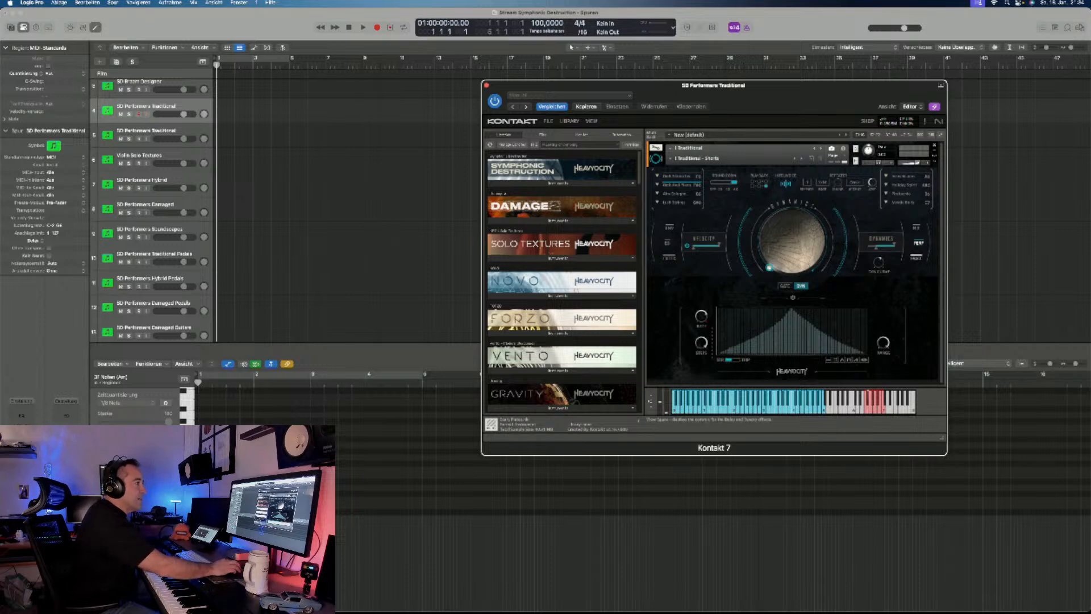
click(916, 258)
click(919, 242)
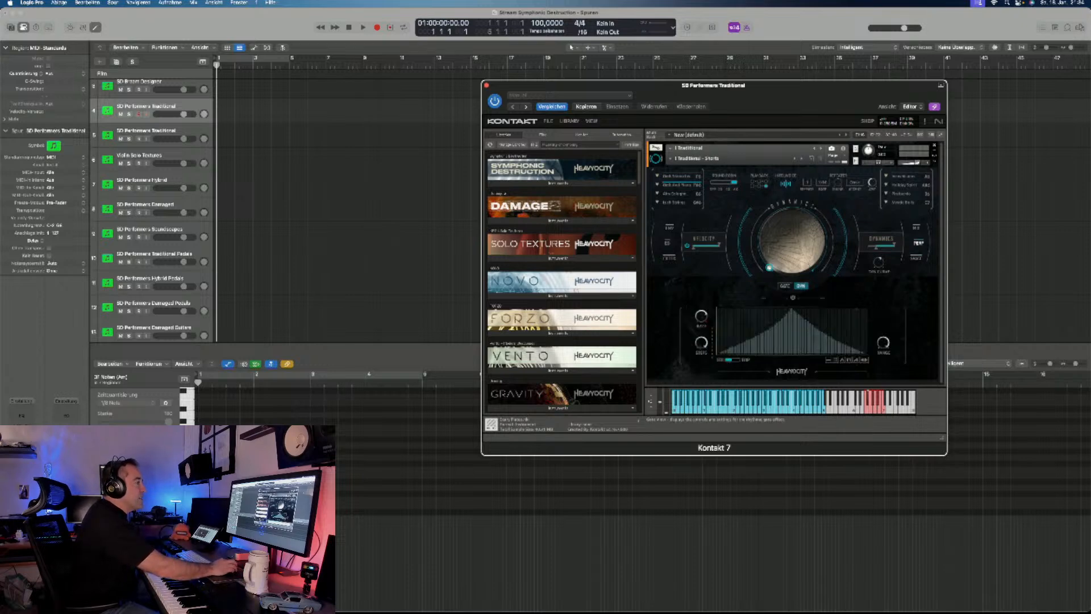
- Compare the Gate mode with the neighbouring mode on the Perf page, ending on the neighbouring mode
click(785, 286)
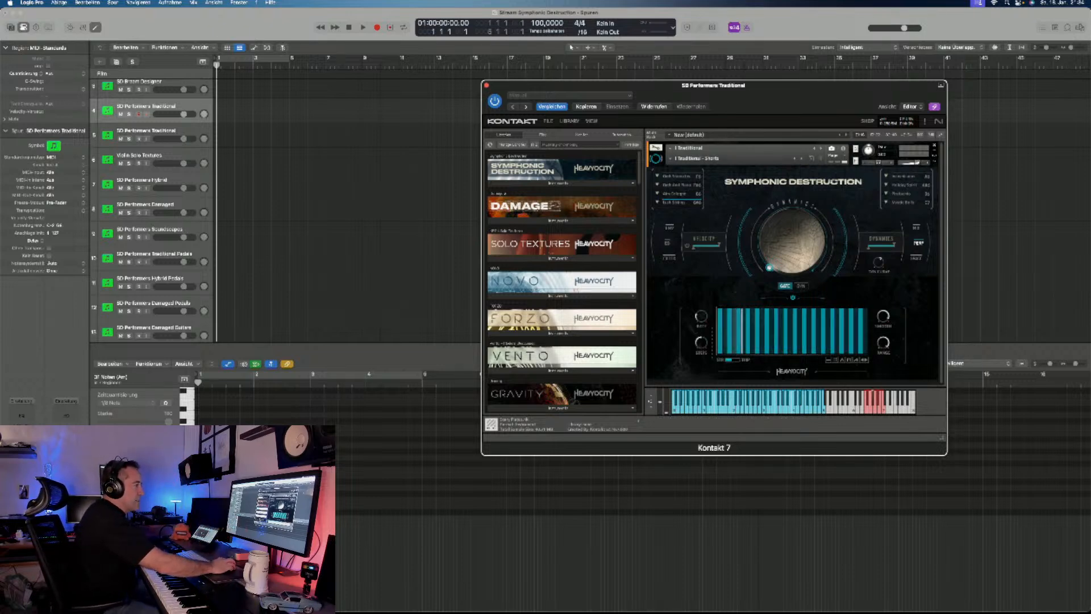
click(800, 286)
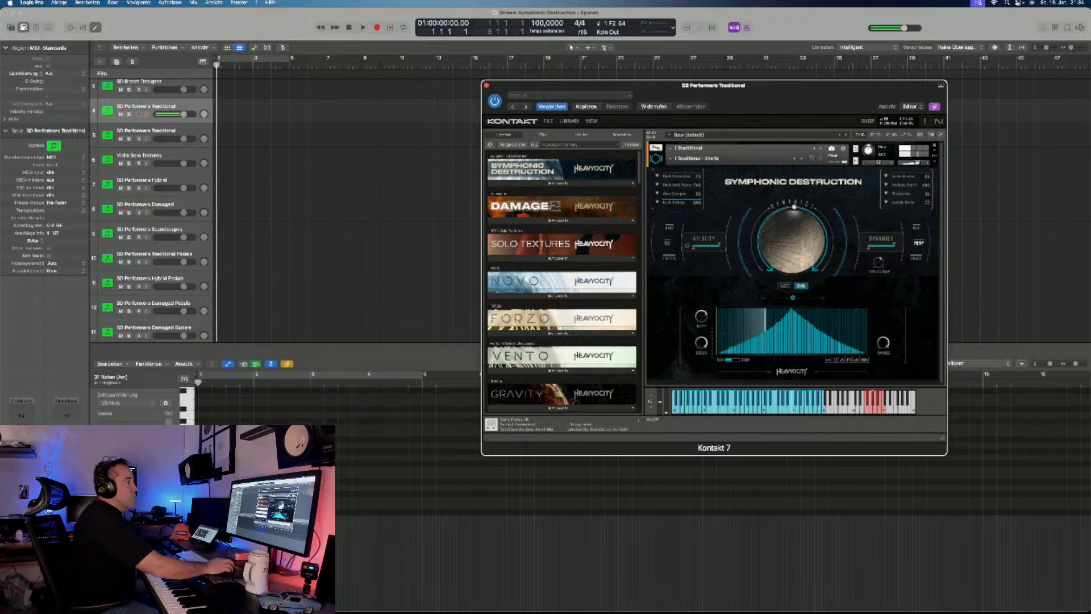
click(785, 285)
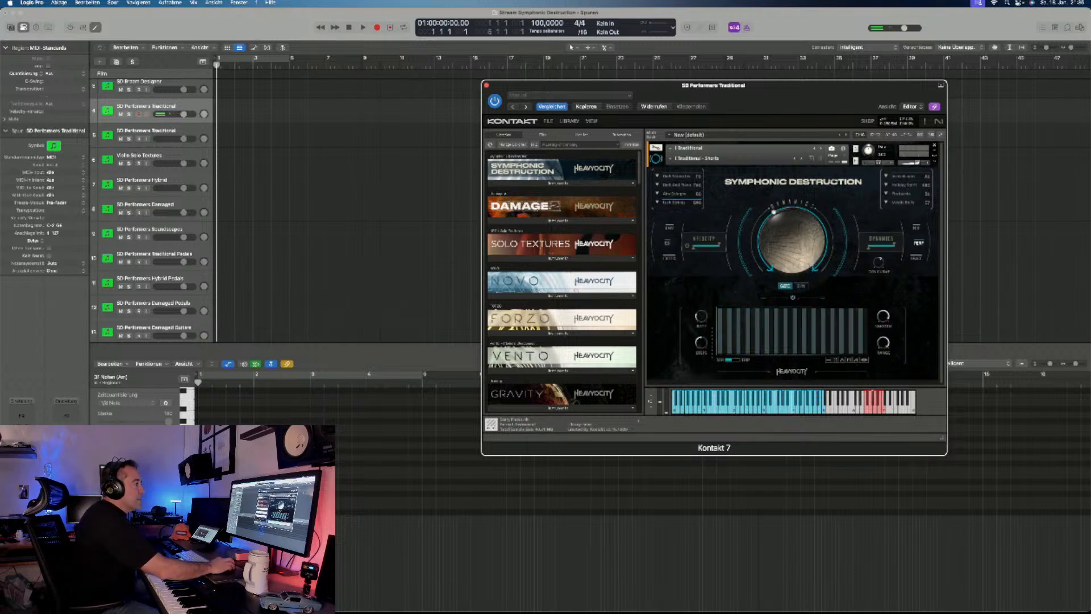
click(800, 285)
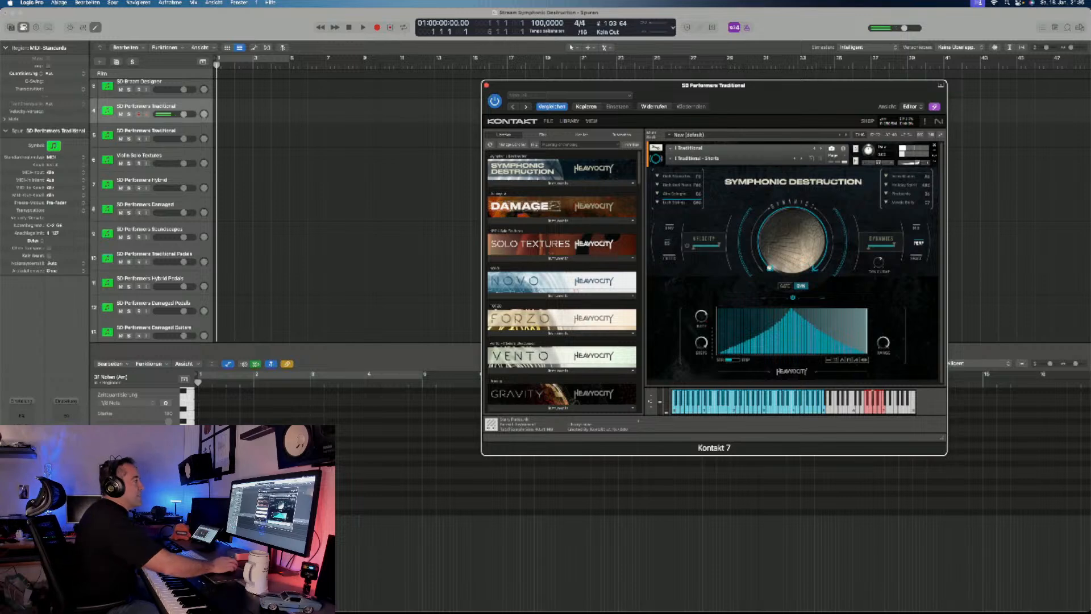
- Load the Traditional - Shorts FX snapshot to audition it, followed by the snapshot listed directly after it
click(698, 159)
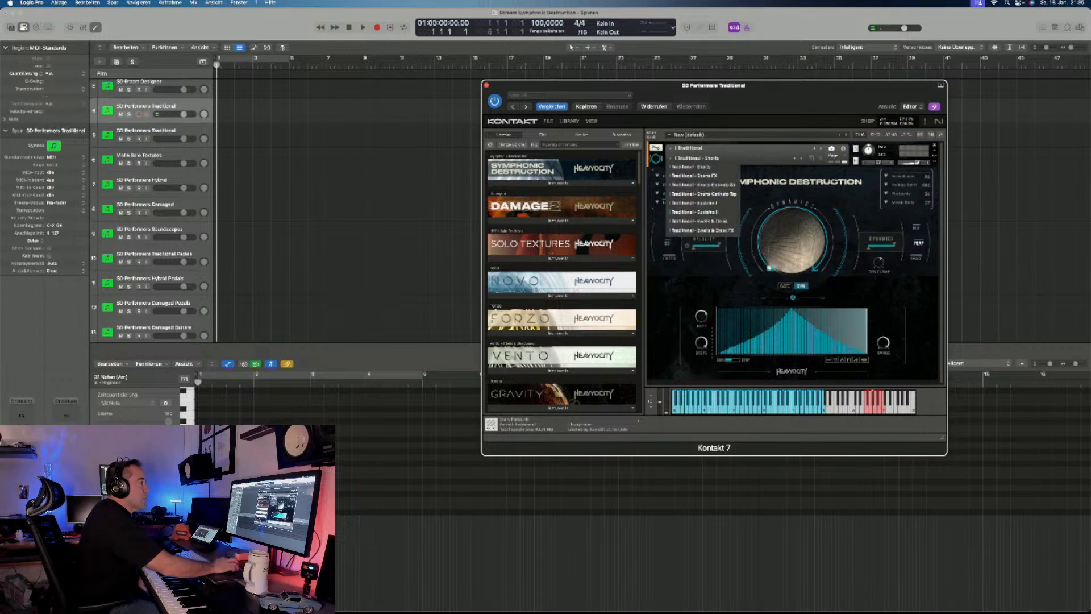
click(698, 176)
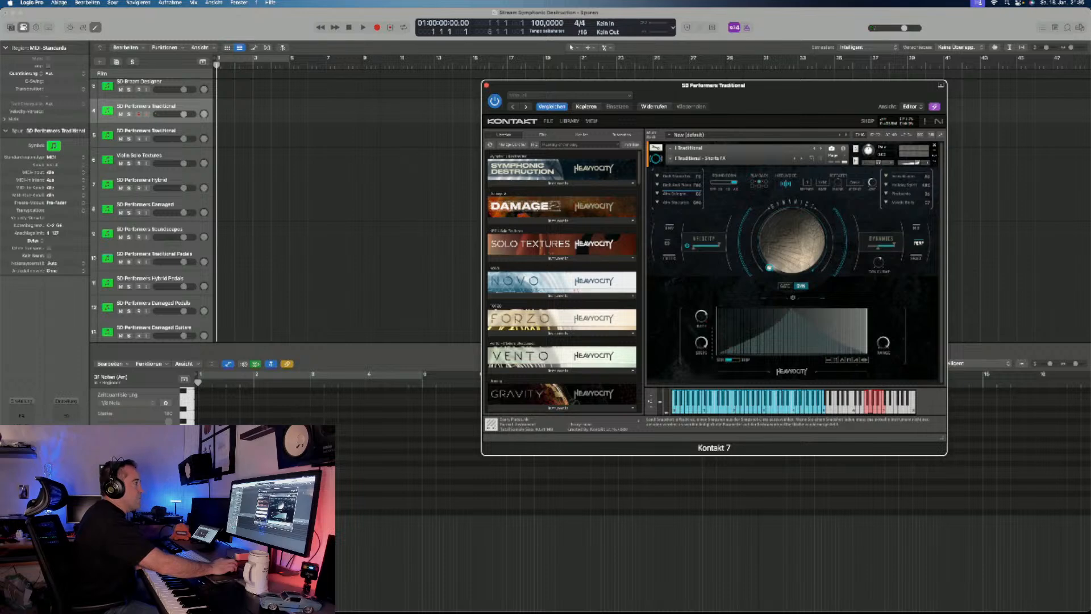
click(671, 158)
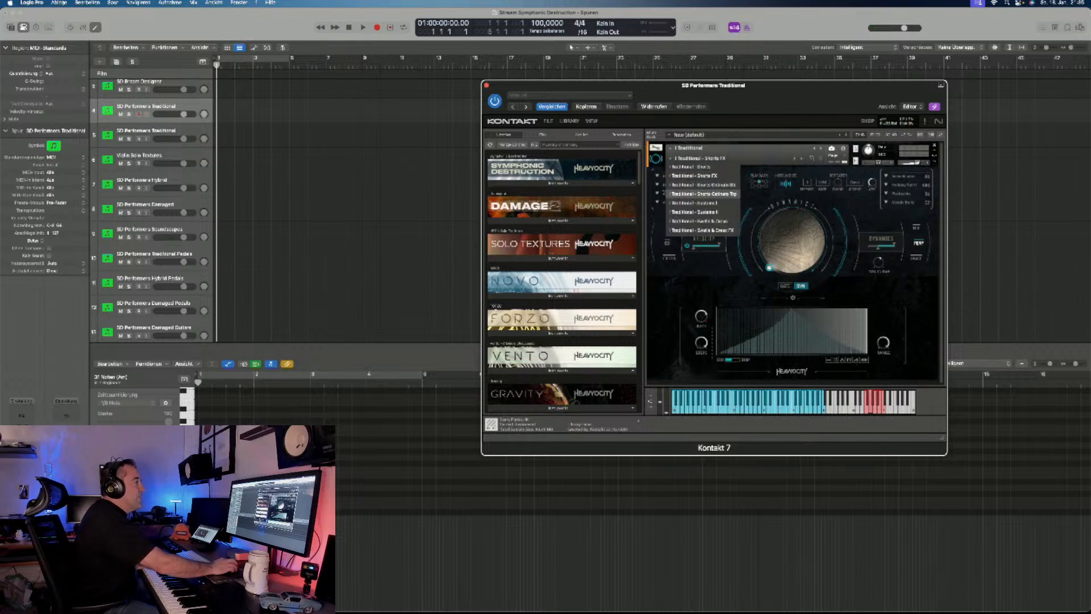
click(703, 185)
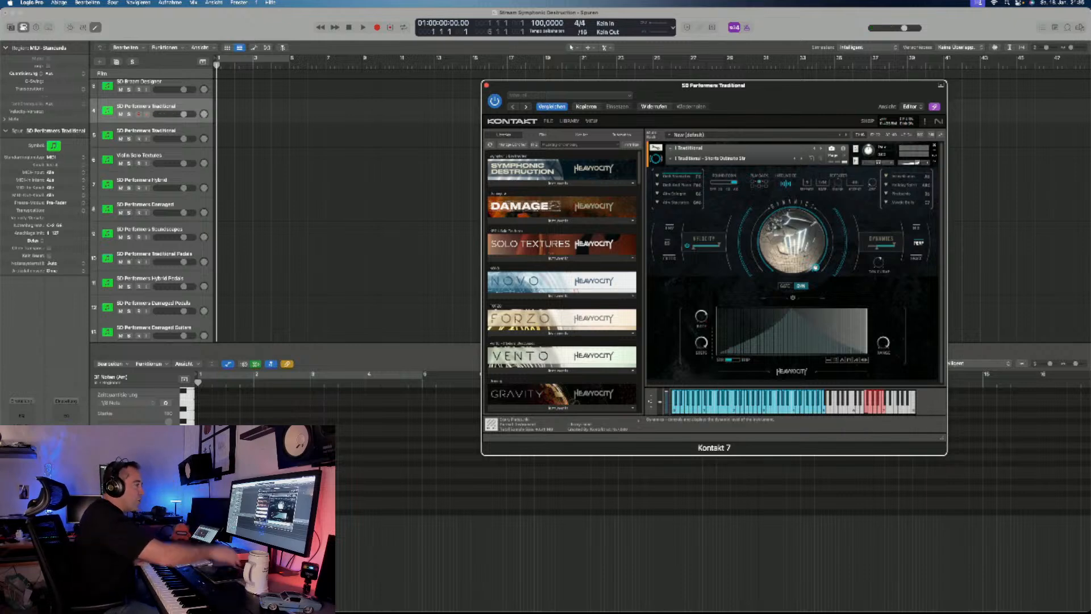
- Load the Traditional - Sustains I snapshot to audition it, followed by the Traditional - Sustains II snapshot
click(703, 159)
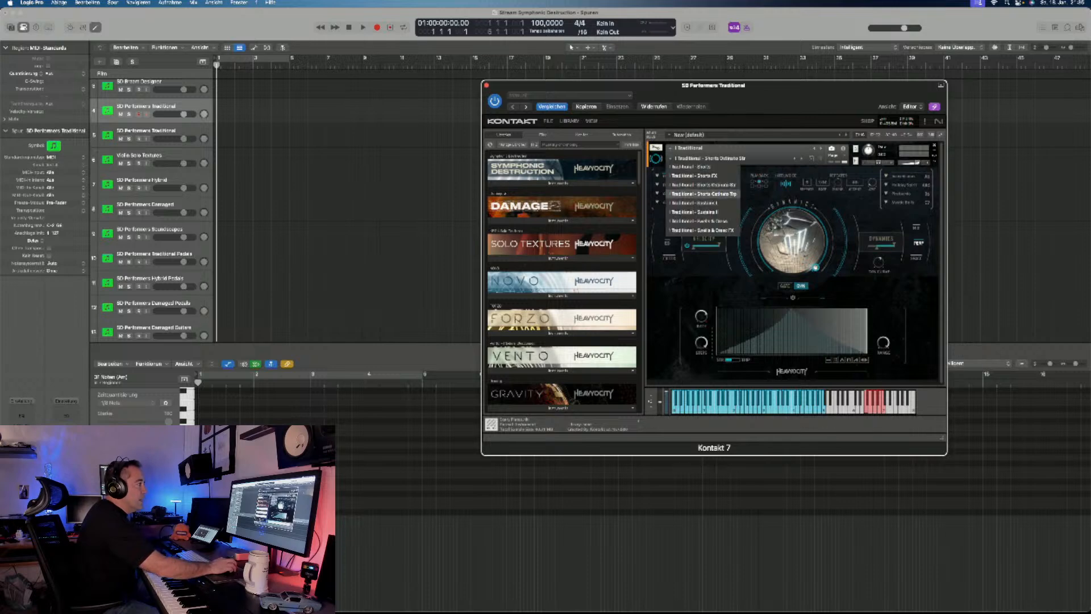
click(703, 203)
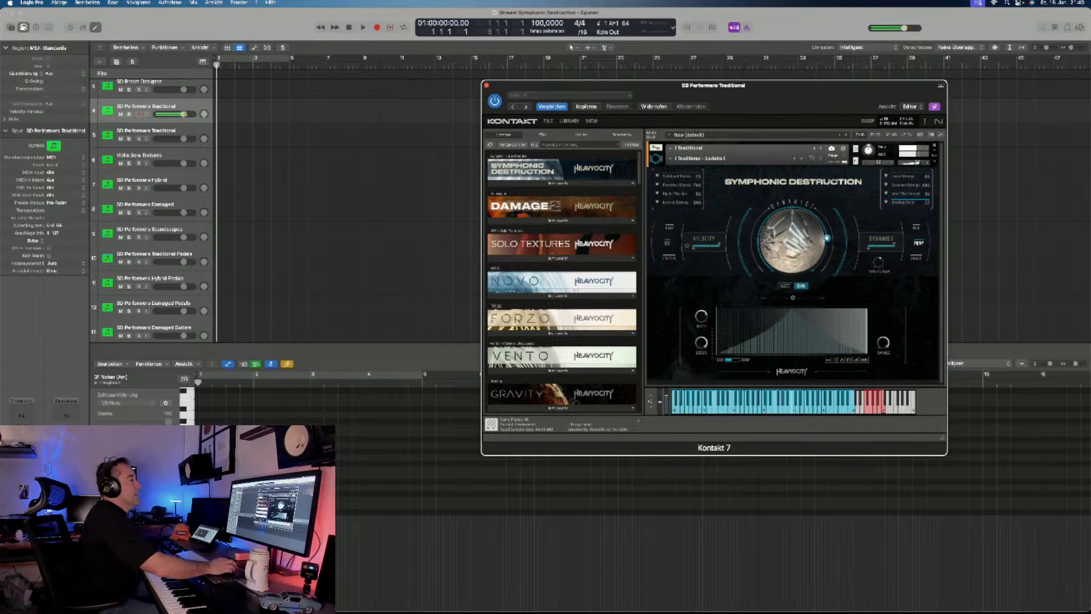
click(671, 158)
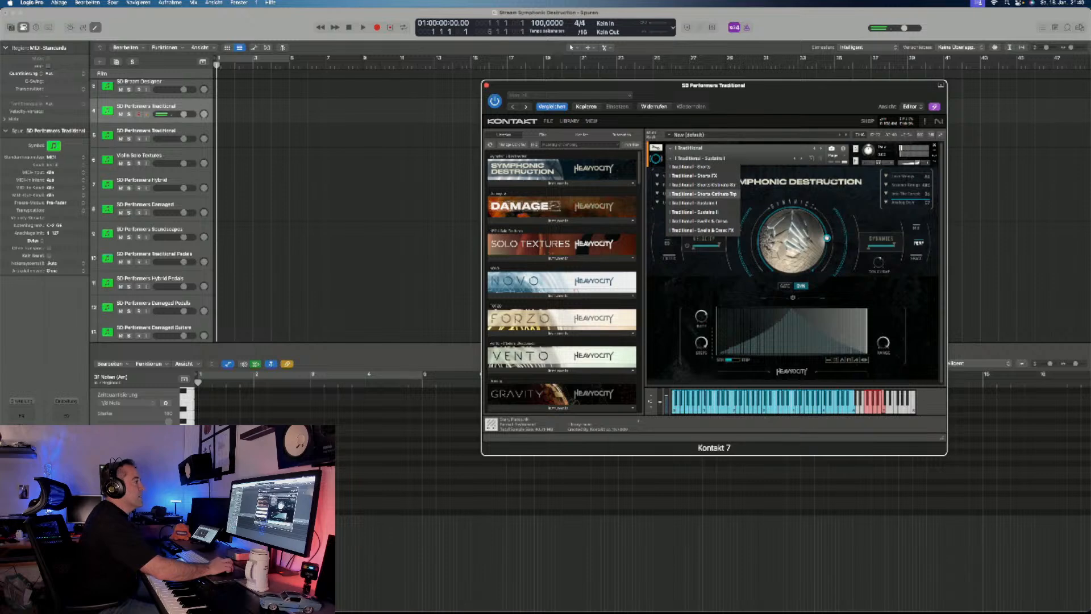
click(695, 212)
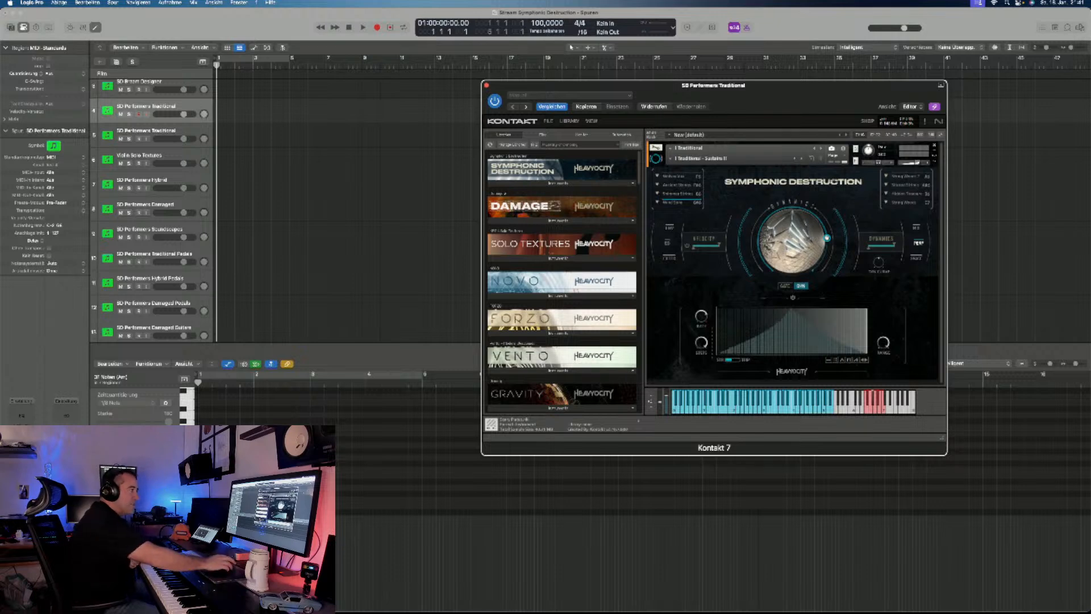
- Select the last articulation slot in the second column of the Traditional - Sustains II snapshot
scroll(562, 282, down, 5)
scroll(562, 282, down, 1)
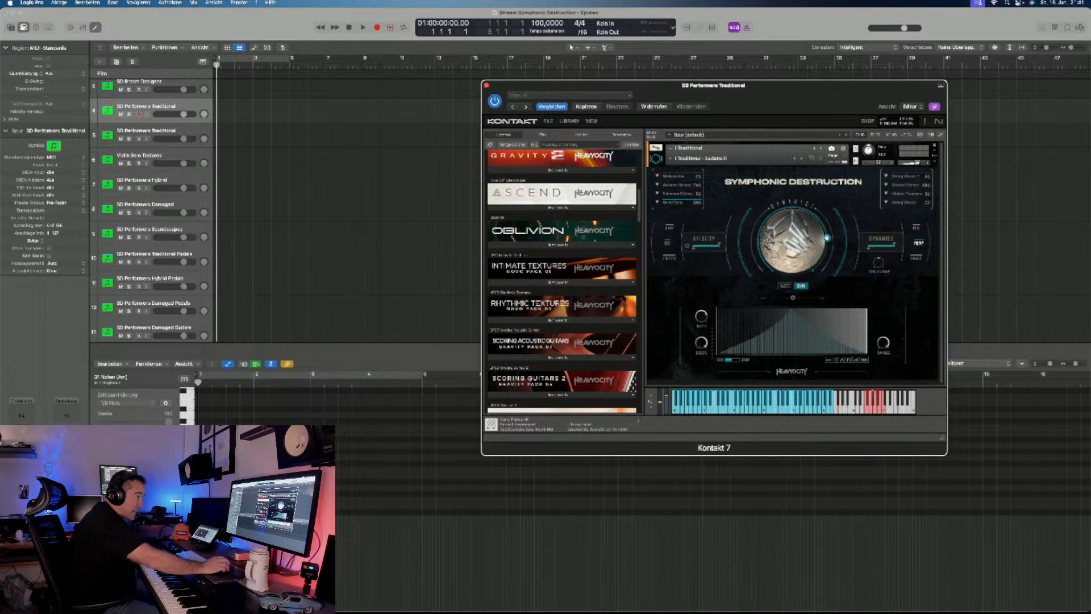
scroll(538, 317, up, 8)
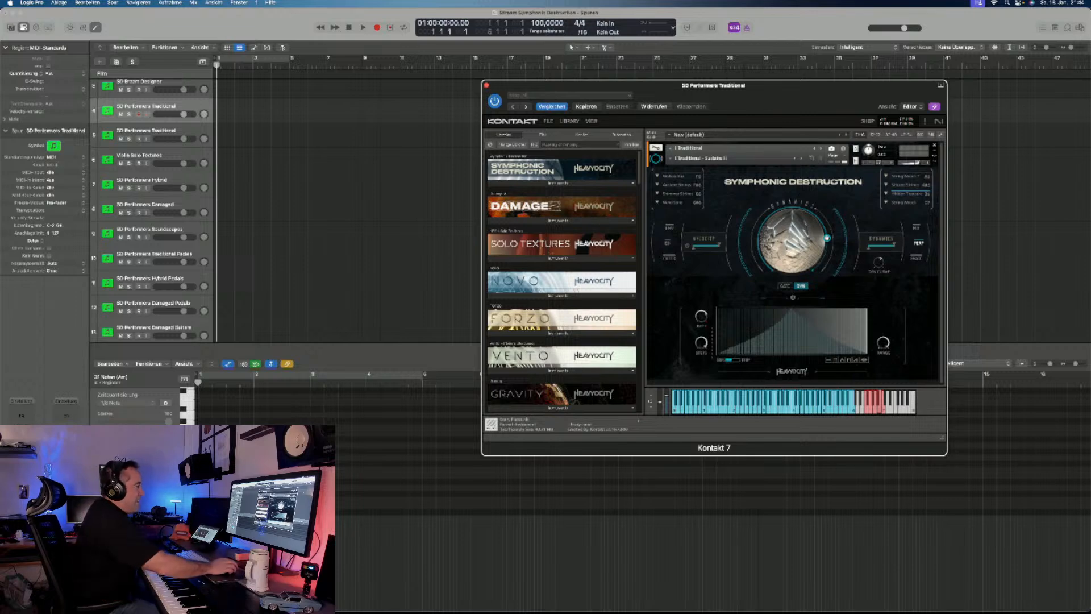
click(903, 203)
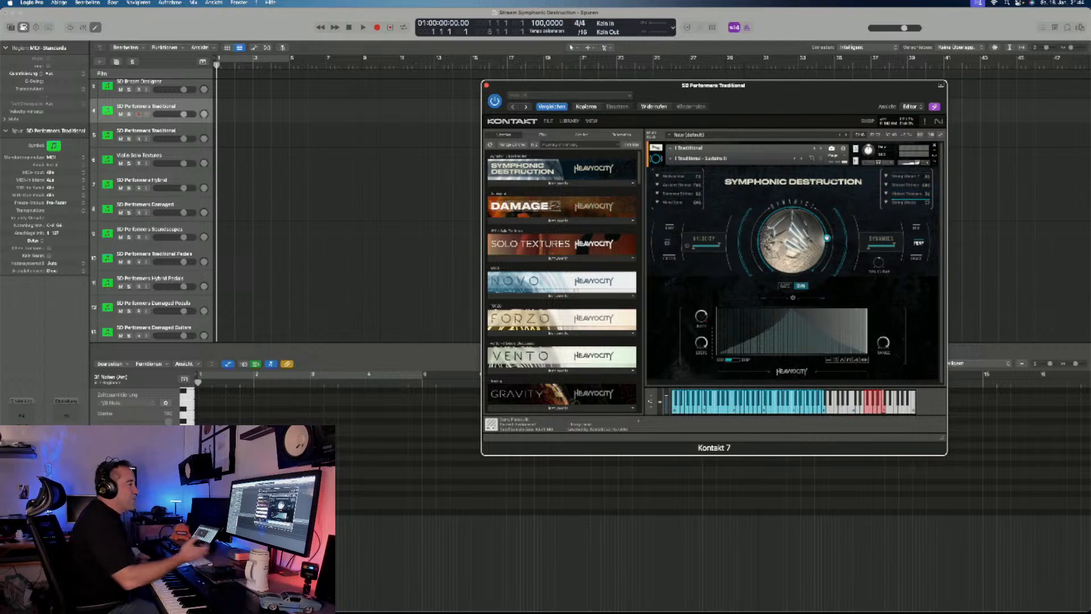
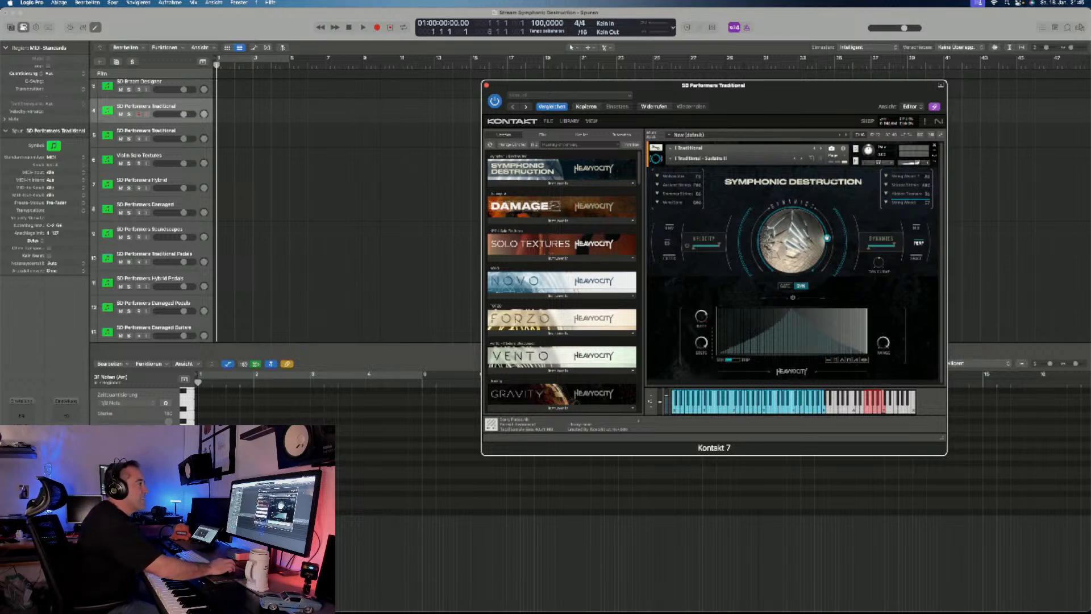
- Load the Traditional - Swells & Cresc snapshot to audition it
click(699, 158)
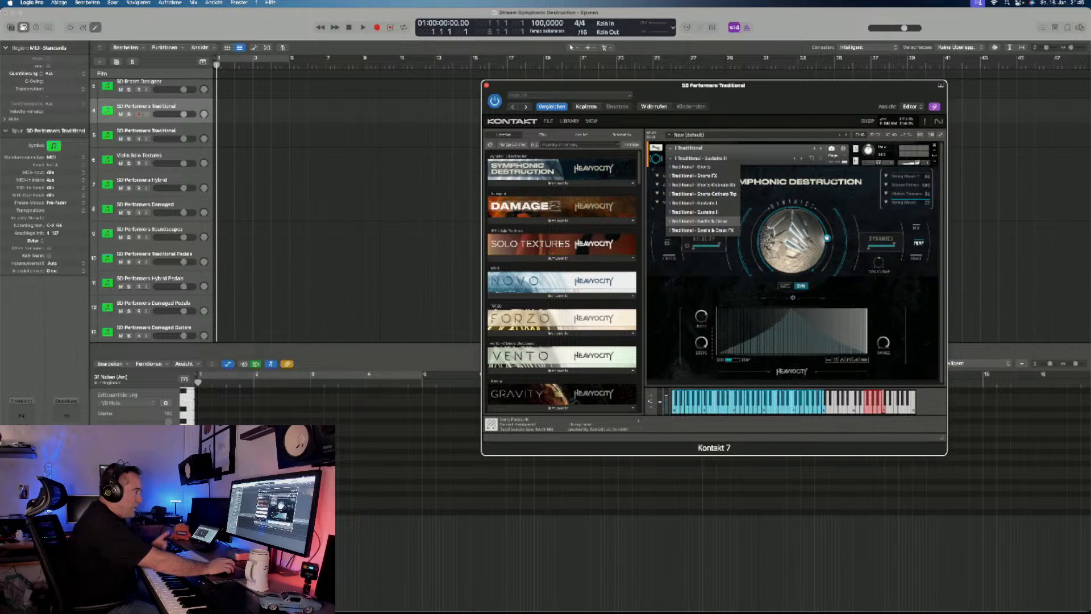
click(703, 230)
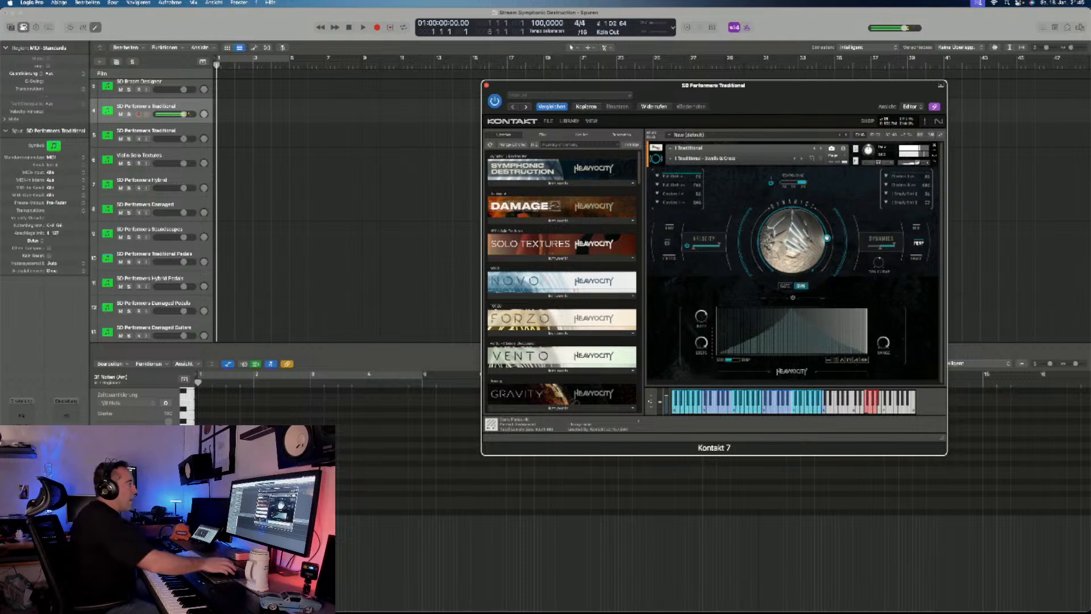
- Record a phrase of about four bars on the first SD Performers Traditional track and change the selector setting above the dial
key(r)
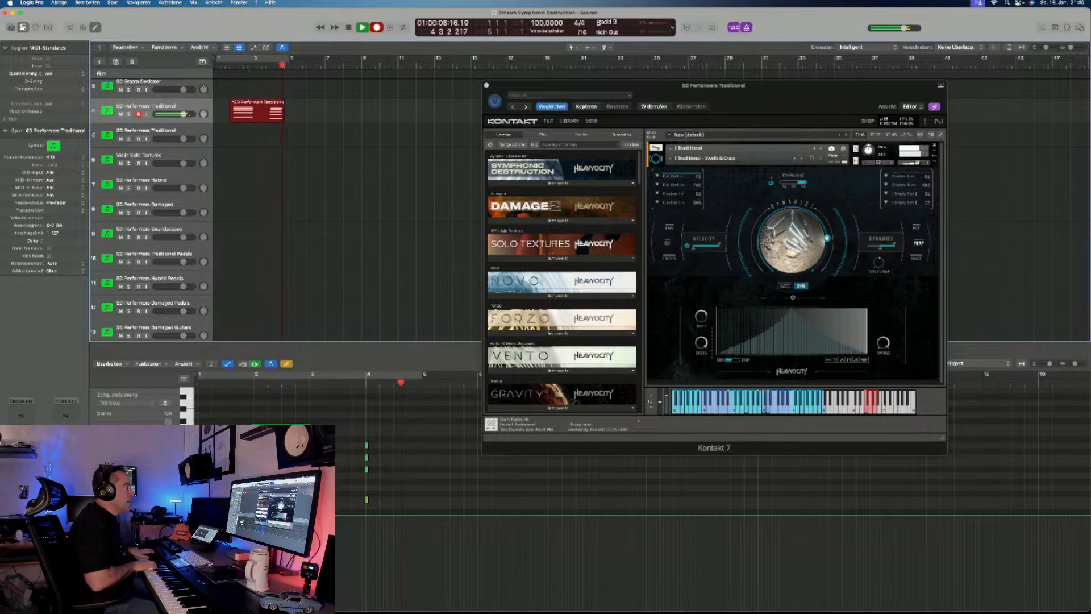
key(space)
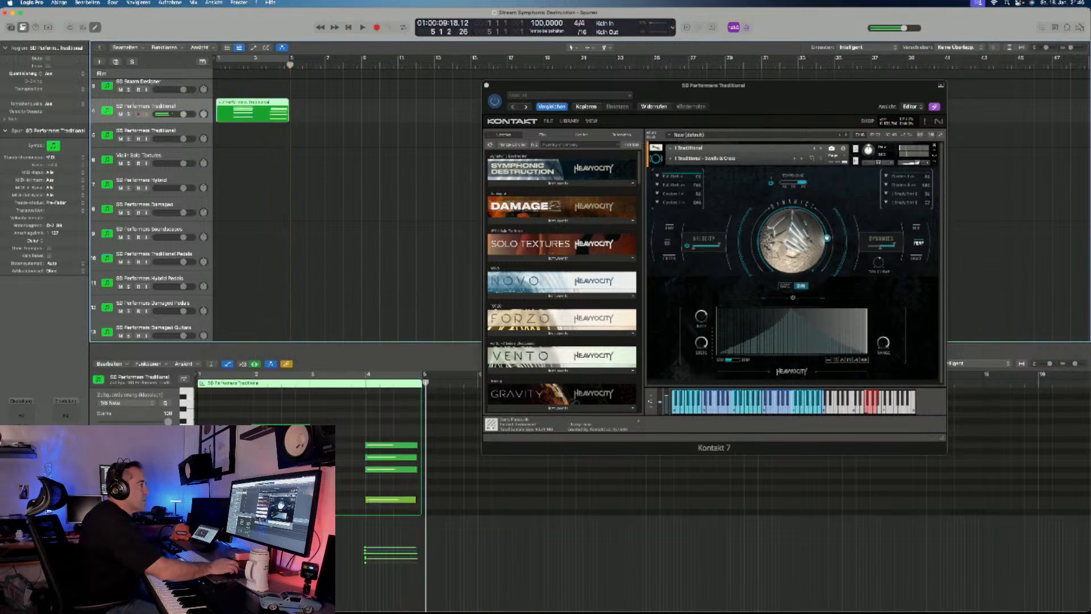
click(793, 183)
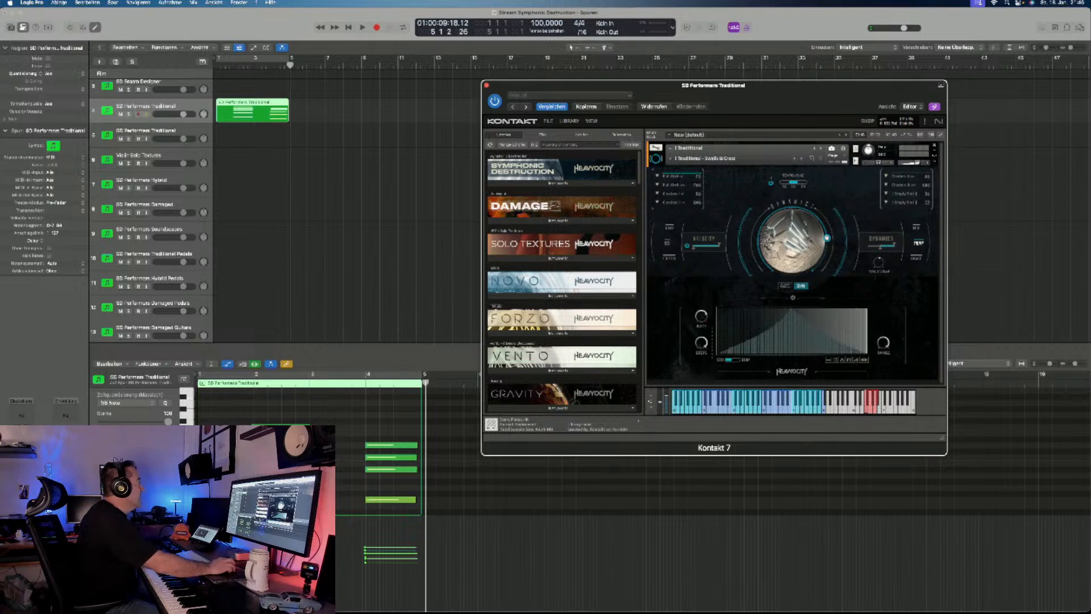
- Record a second phrase of about four bars from the project start on the second SD Performers Traditional track, using its Sustains snapshot
click(146, 131)
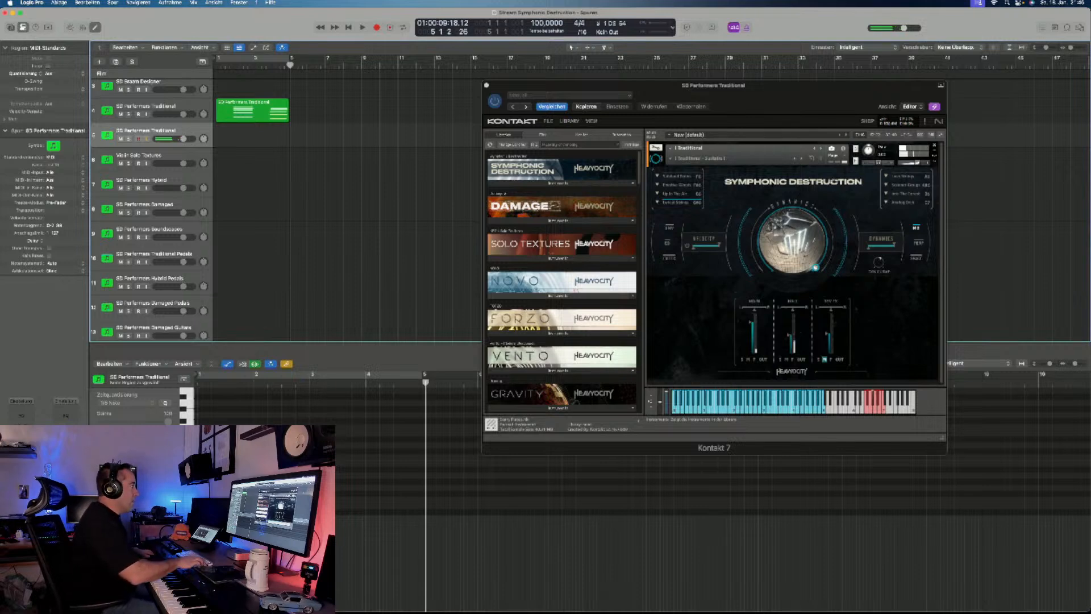
key(Return)
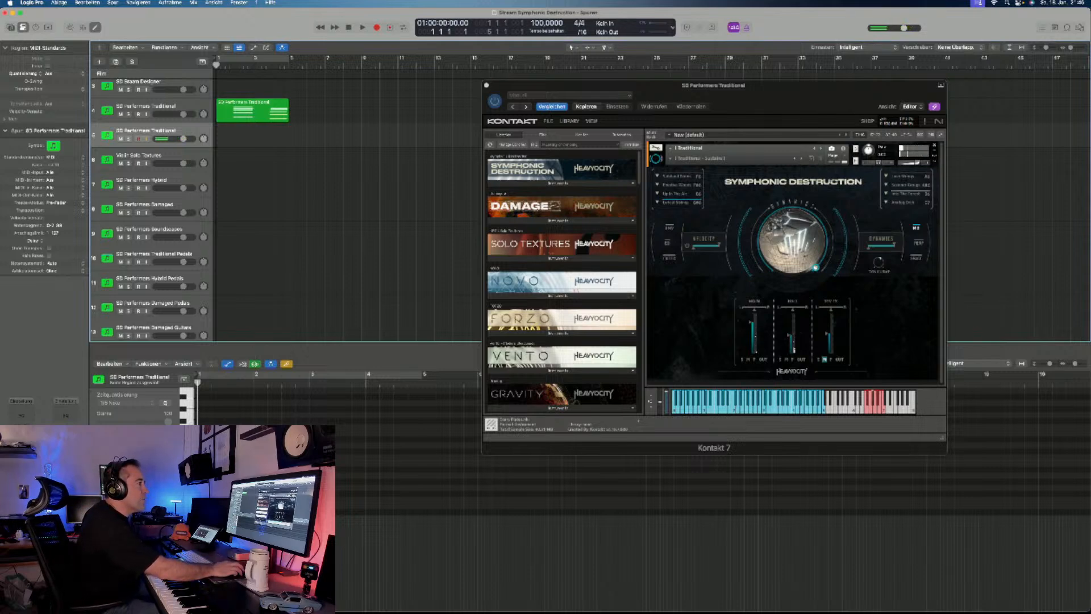
click(903, 177)
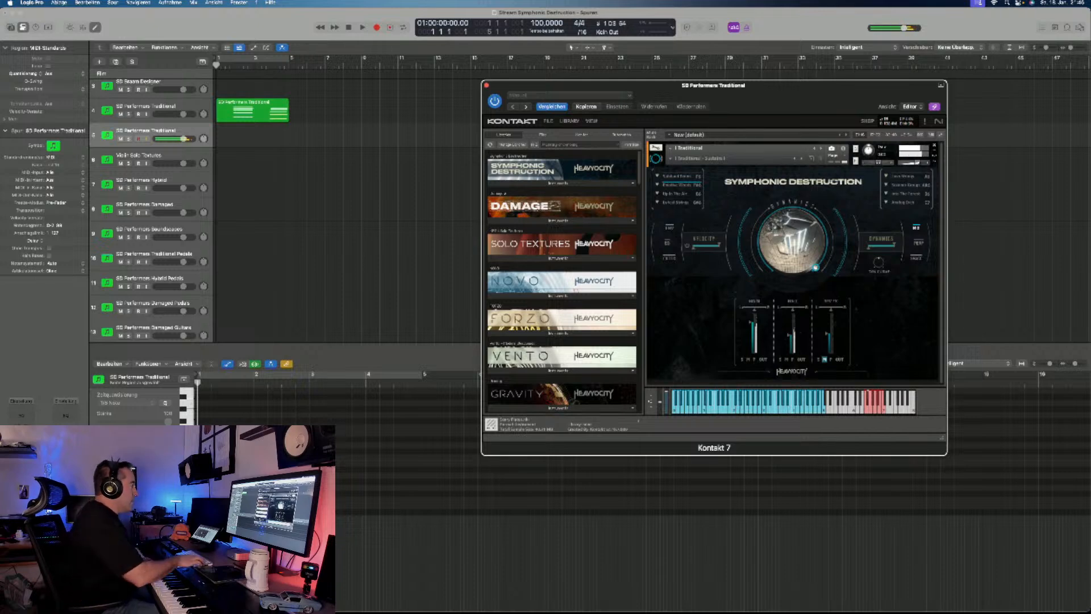
key(r)
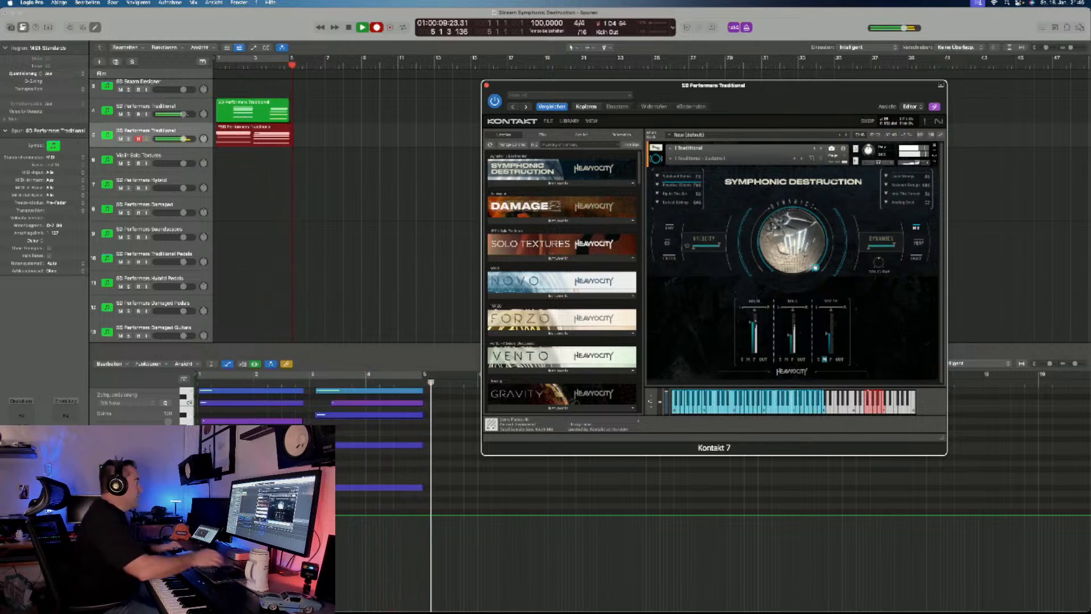
key(space)
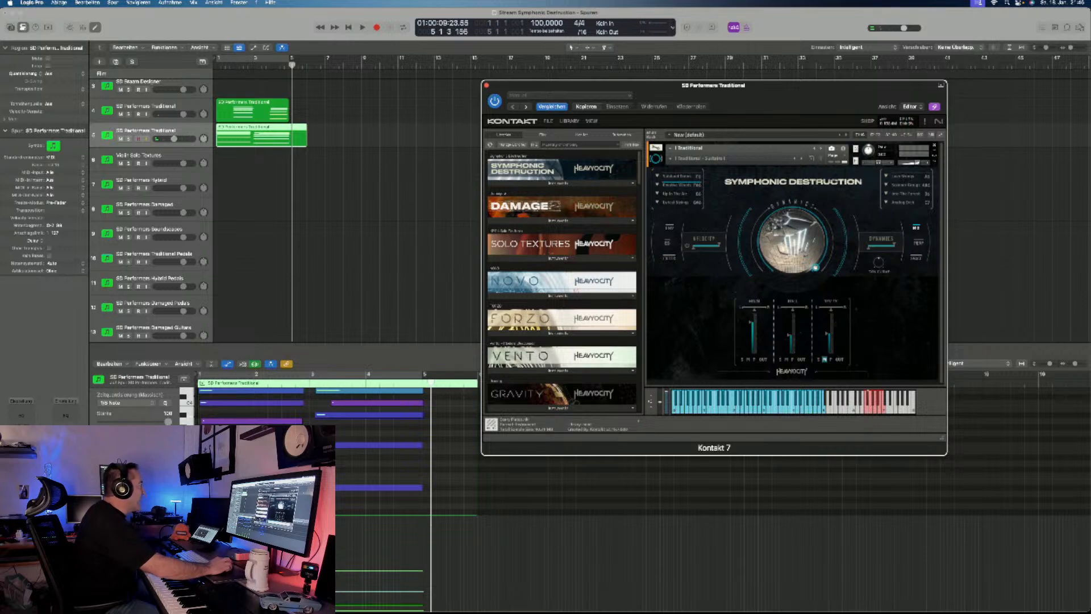
- Select all notes of the region recorded on the first SD Performers Traditional track in the piano roll
click(263, 136)
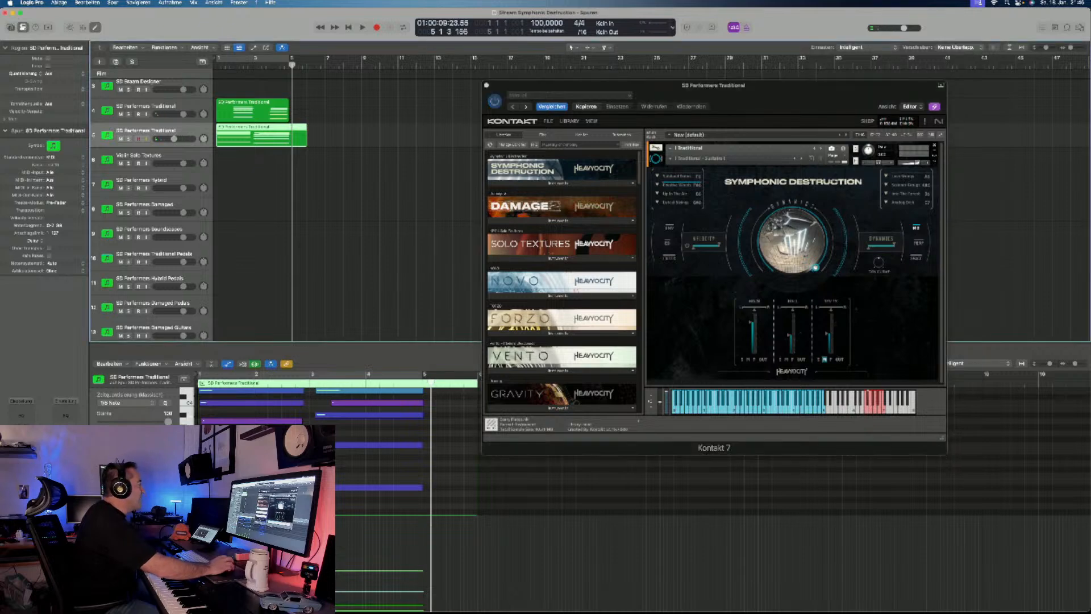
click(258, 111)
click(348, 463)
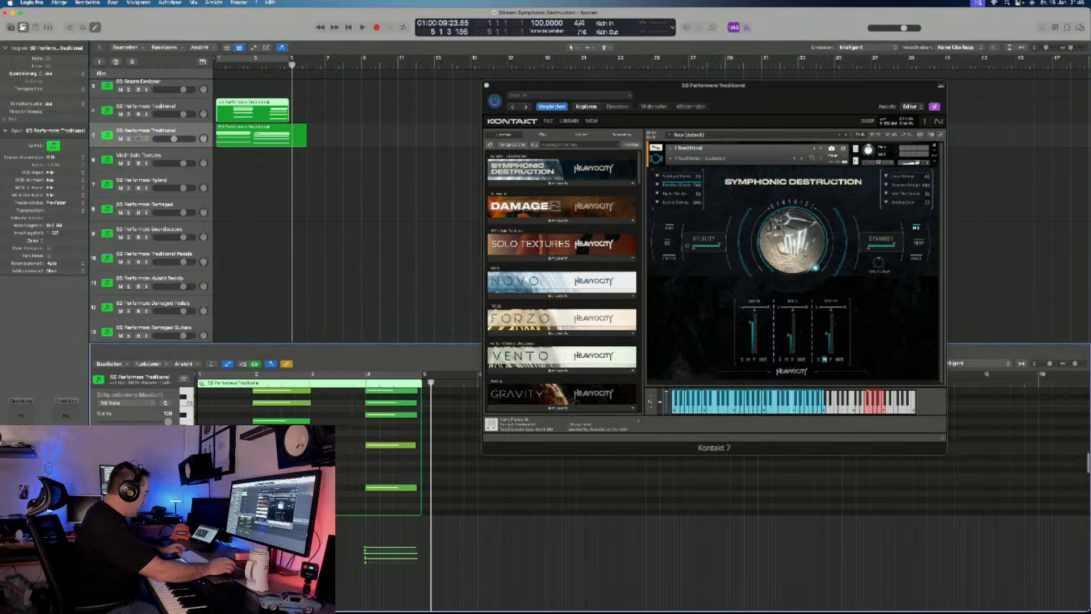
key(super+a)
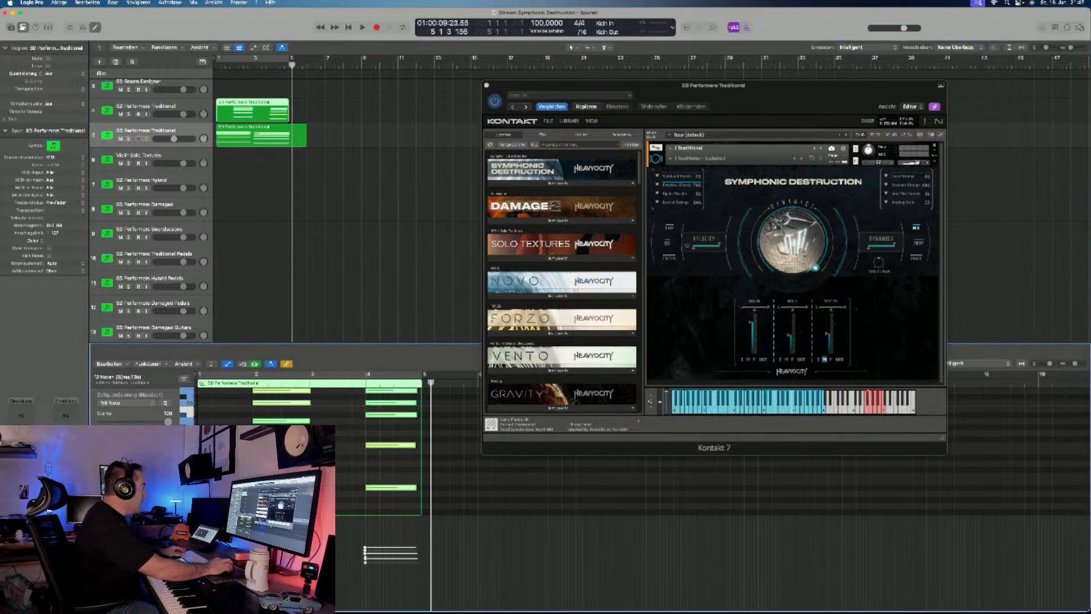
- Play both recorded regions together from the project start, once at 100 BPM and once with the tempo lowered to 68 BPM
key(Return)
key(space)
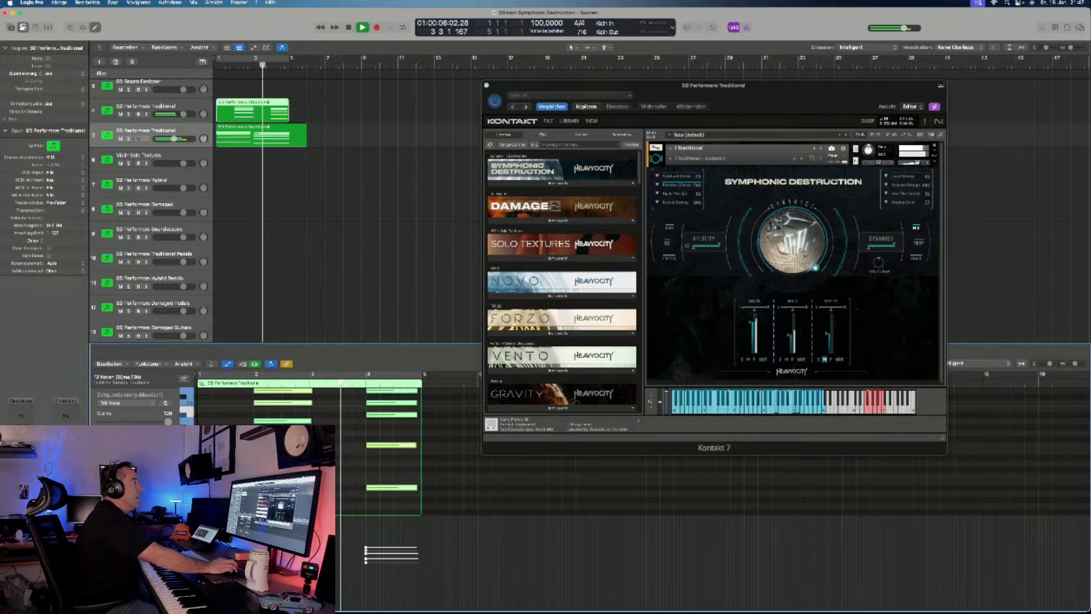
key(space)
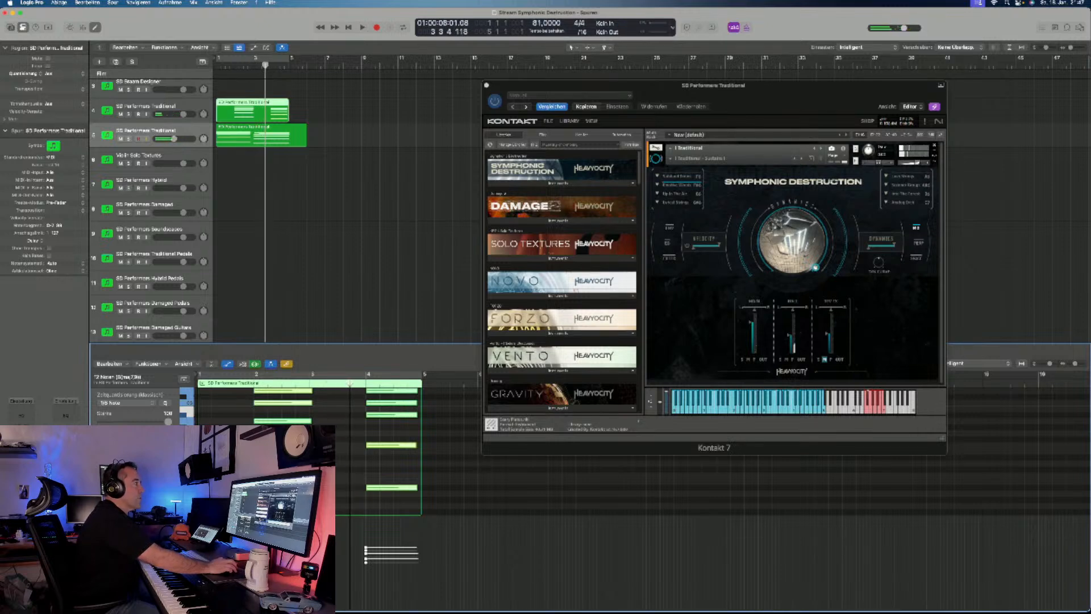
key(Return)
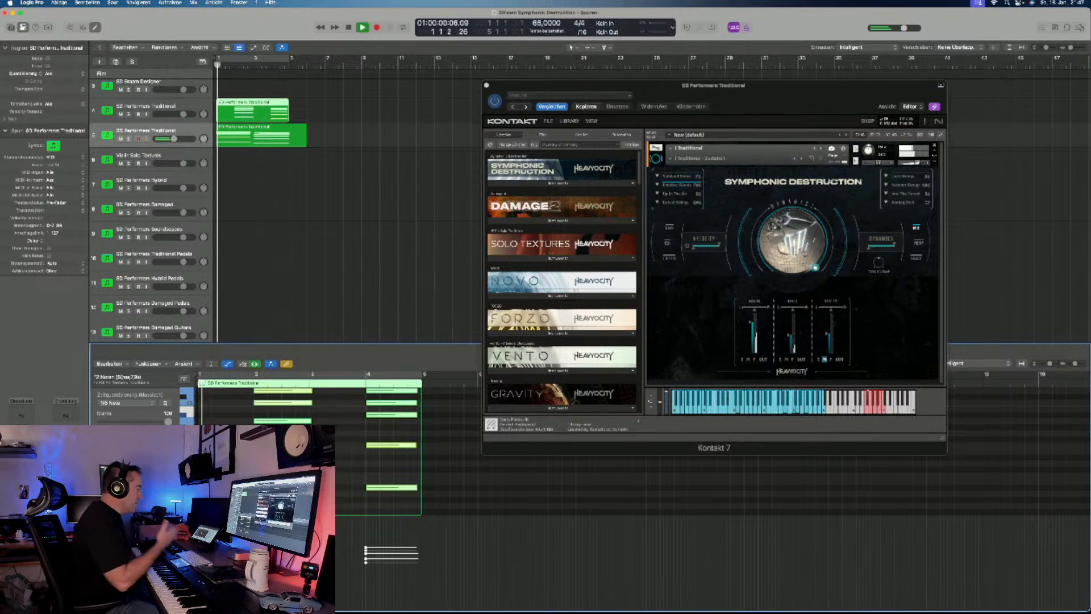
key(space)
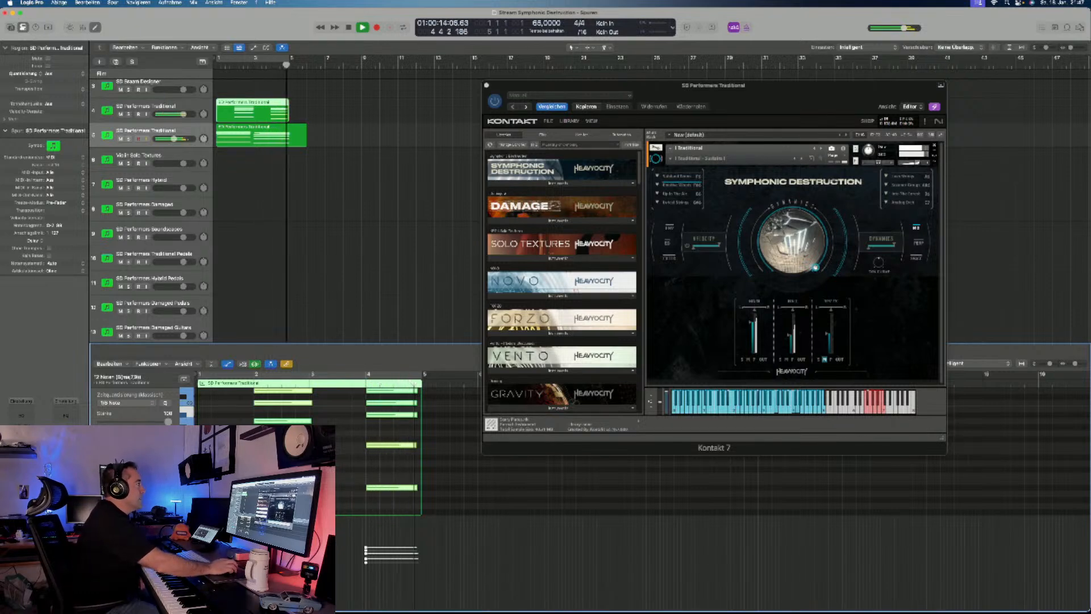
key(space)
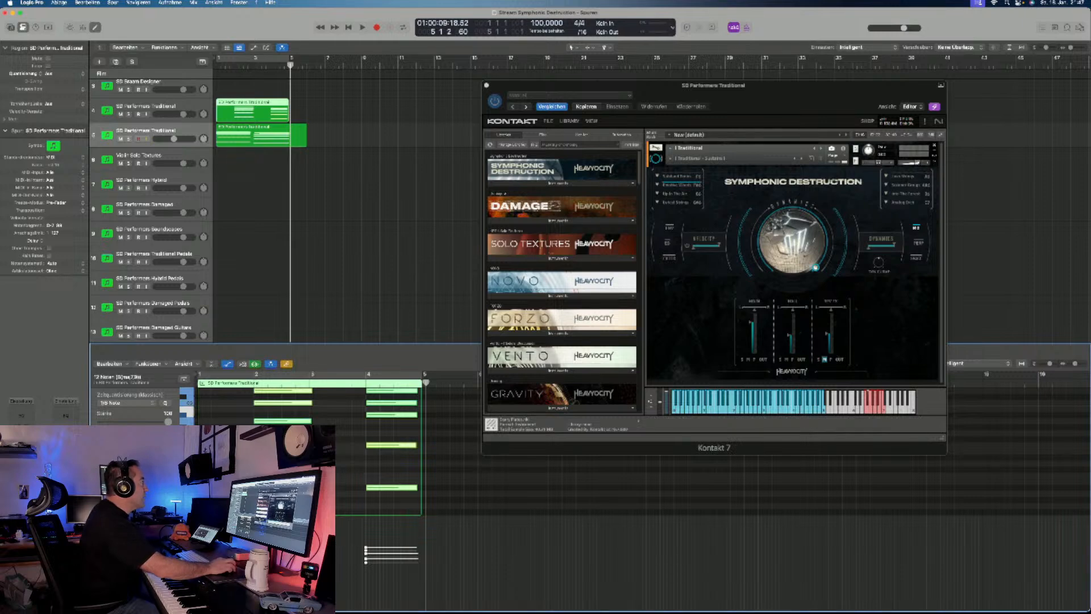
- Load the Traditional - Shorts snapshot on the second SD Performers Traditional track and change two of the list settings above the dial
click(687, 159)
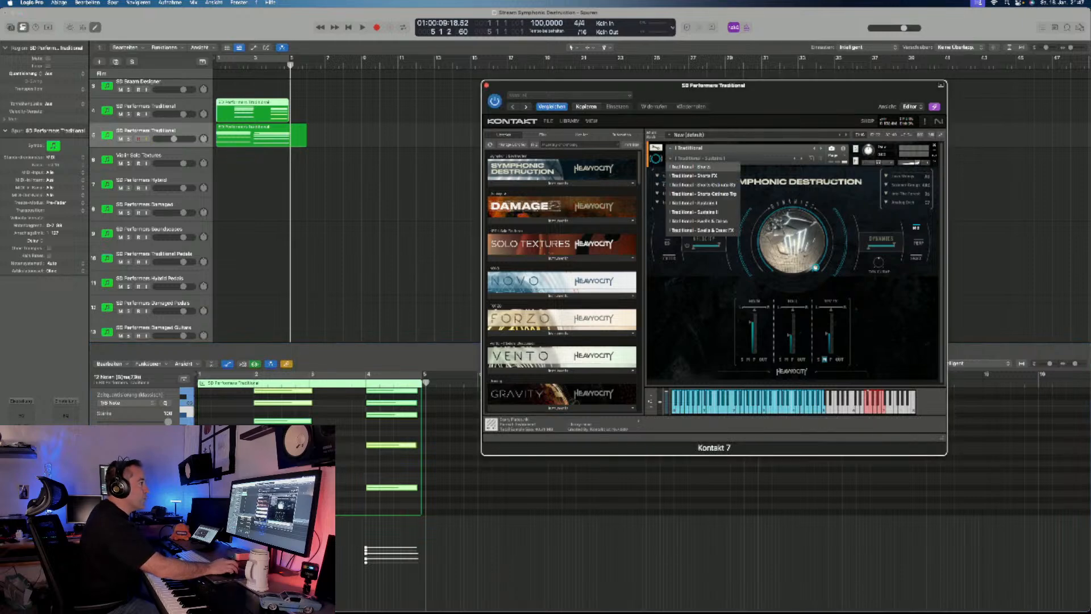
click(691, 167)
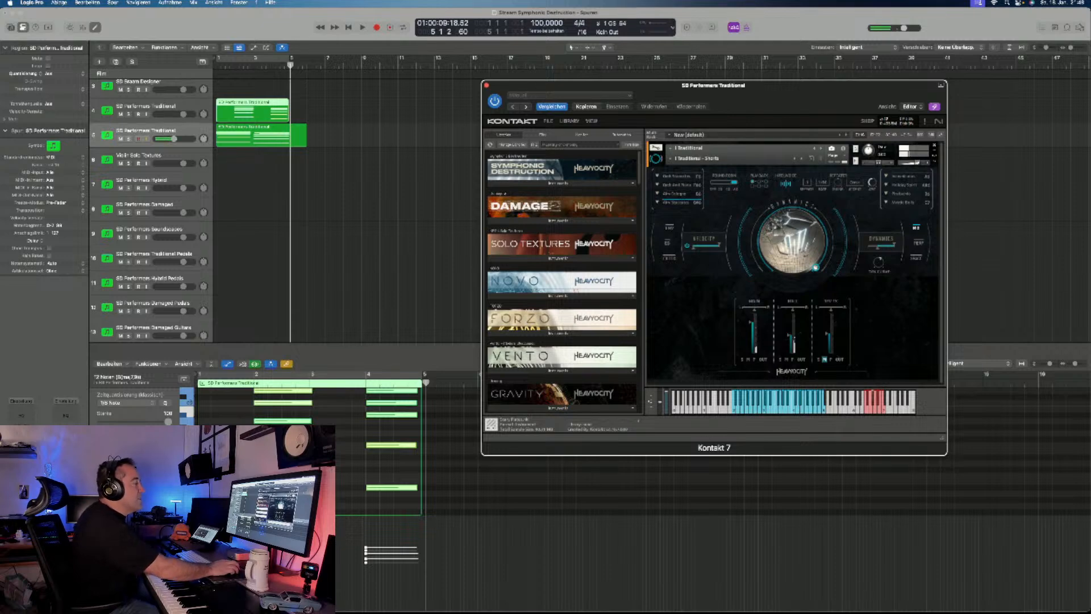
click(807, 183)
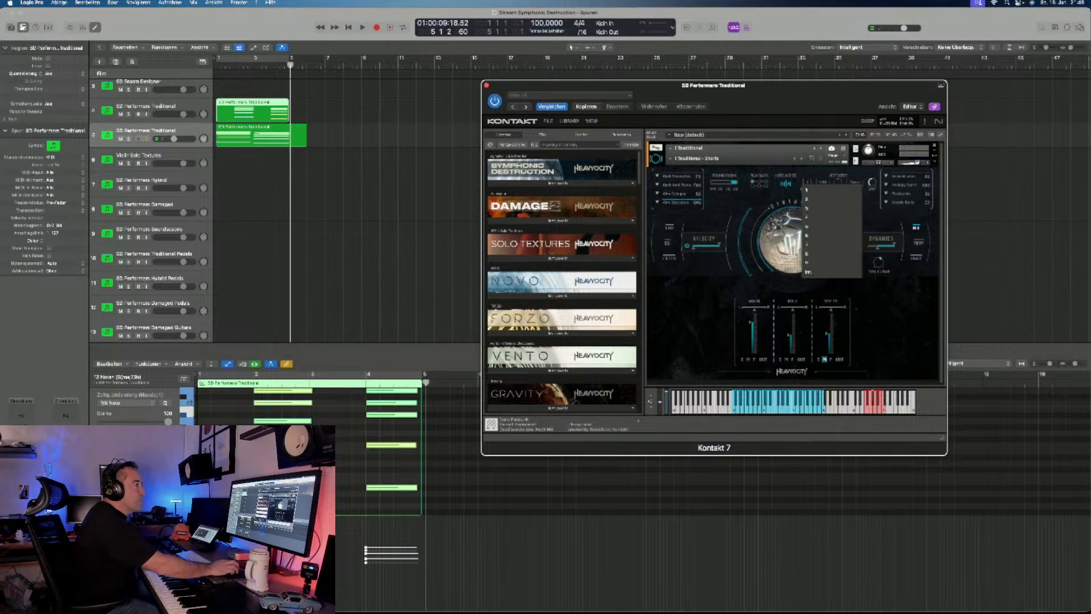
click(807, 226)
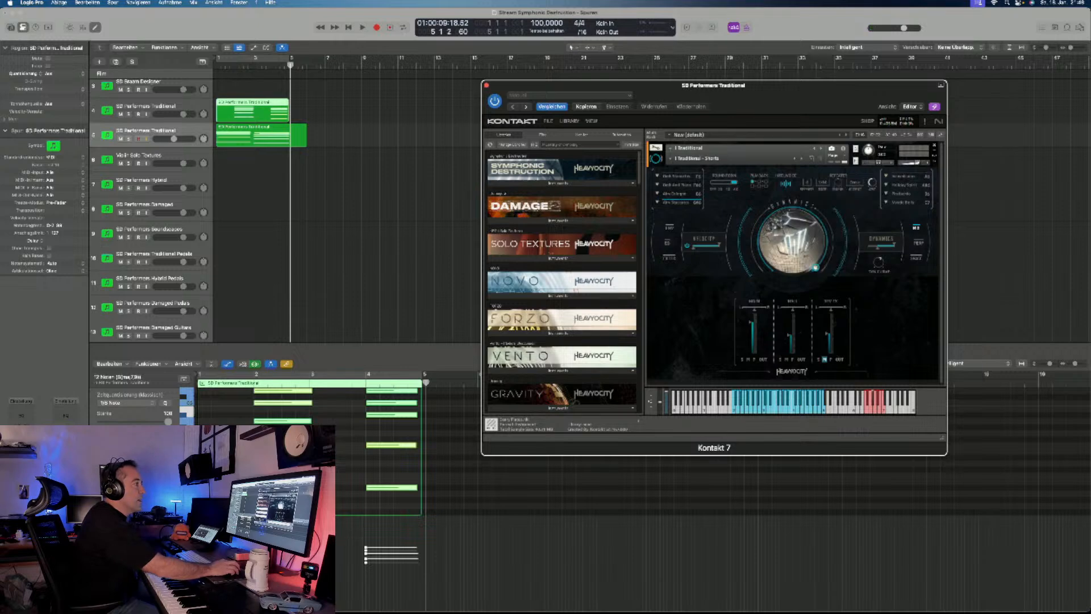
click(852, 182)
click(852, 199)
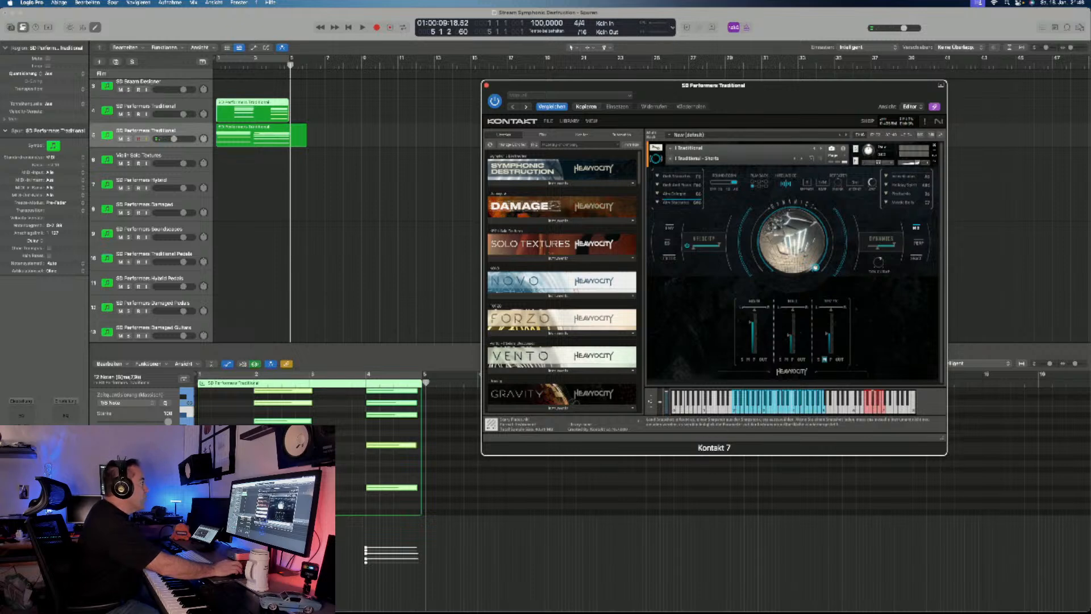
- Return to the first SD Performers Traditional track and audition its Swells & Cresc snapshot with the Perf page in Gate mode
click(146, 107)
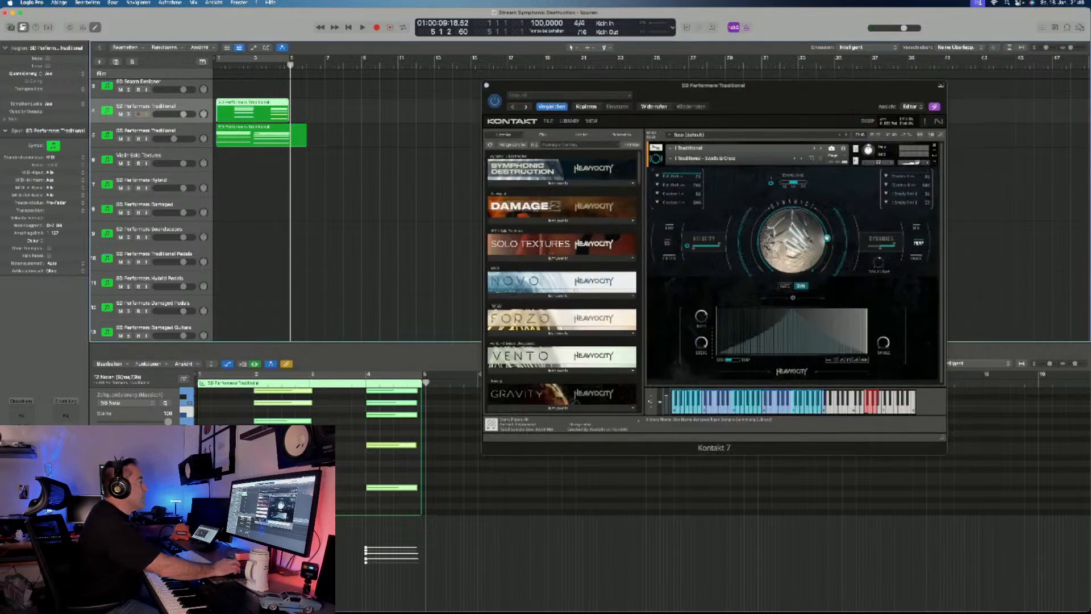
click(670, 159)
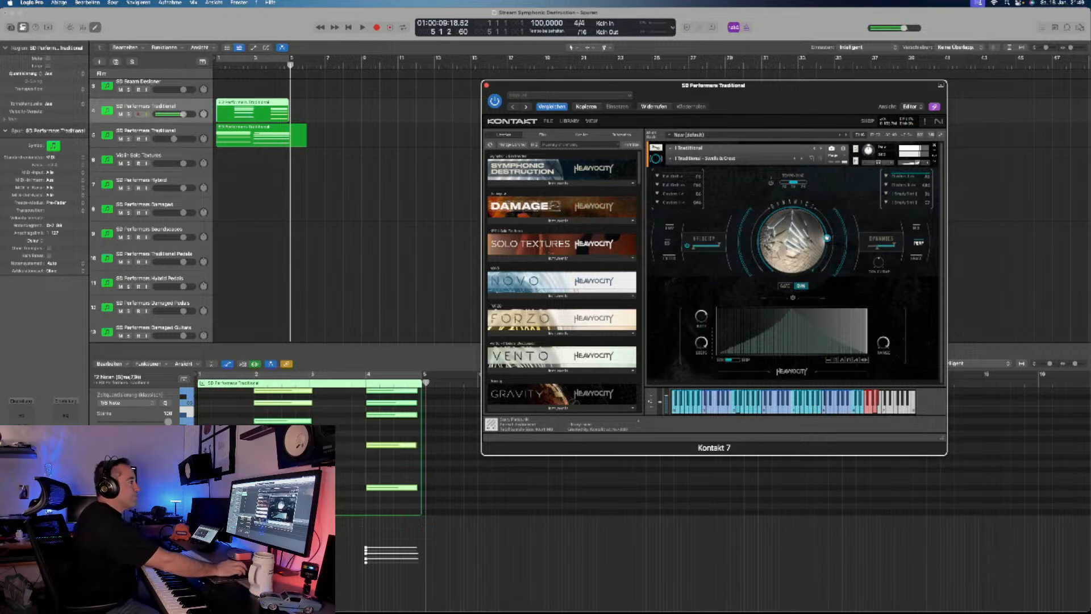
click(785, 286)
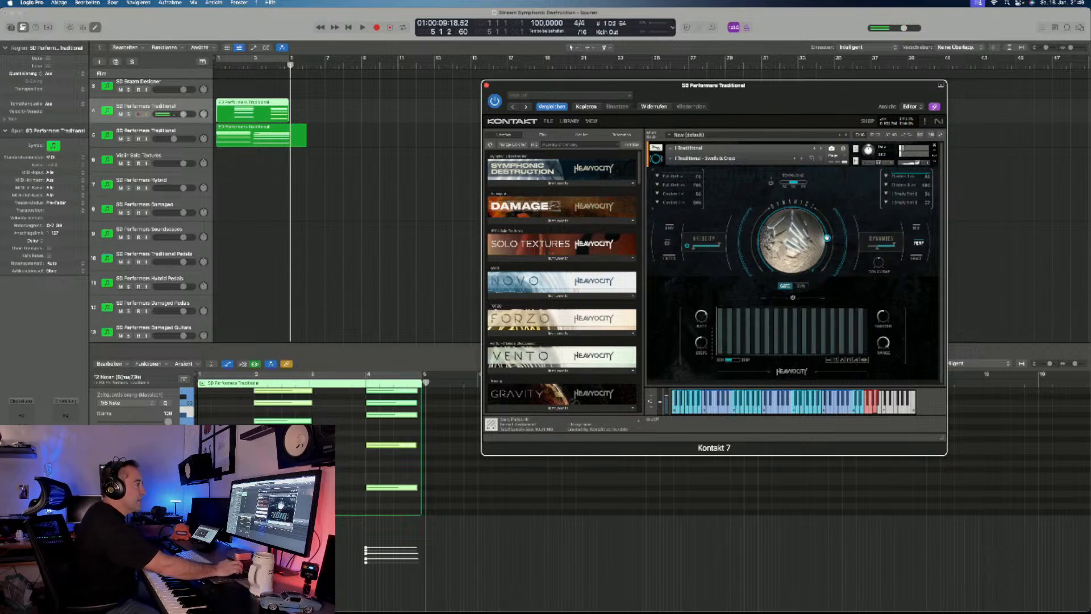
click(792, 298)
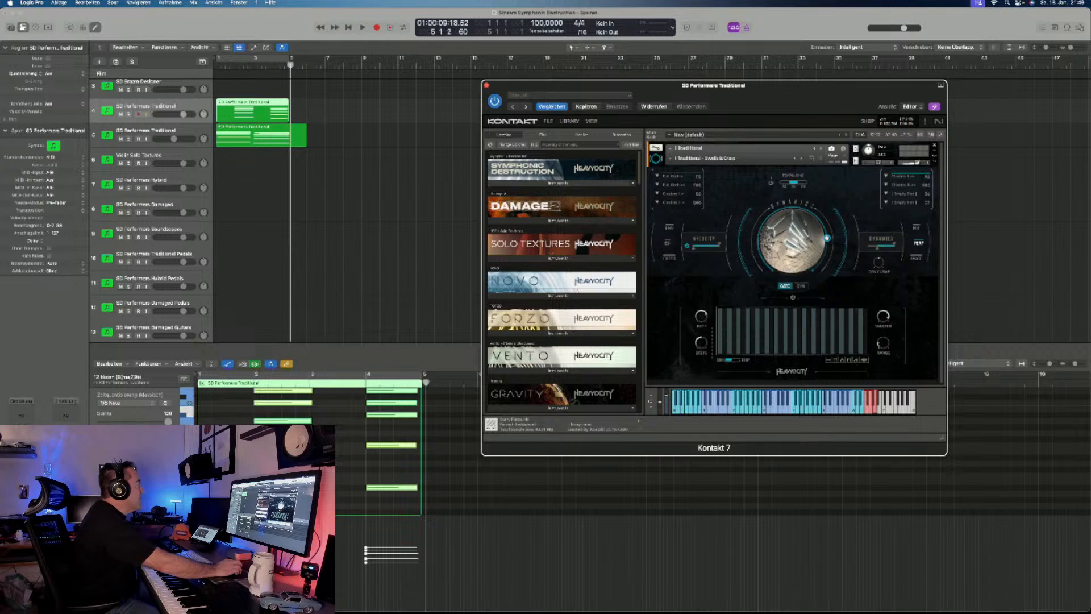
- List the instruments of the Symphonic Destruction library and audition the SD Performers Hybrid track, choosing the first entry of a numbered list above the dial
click(558, 183)
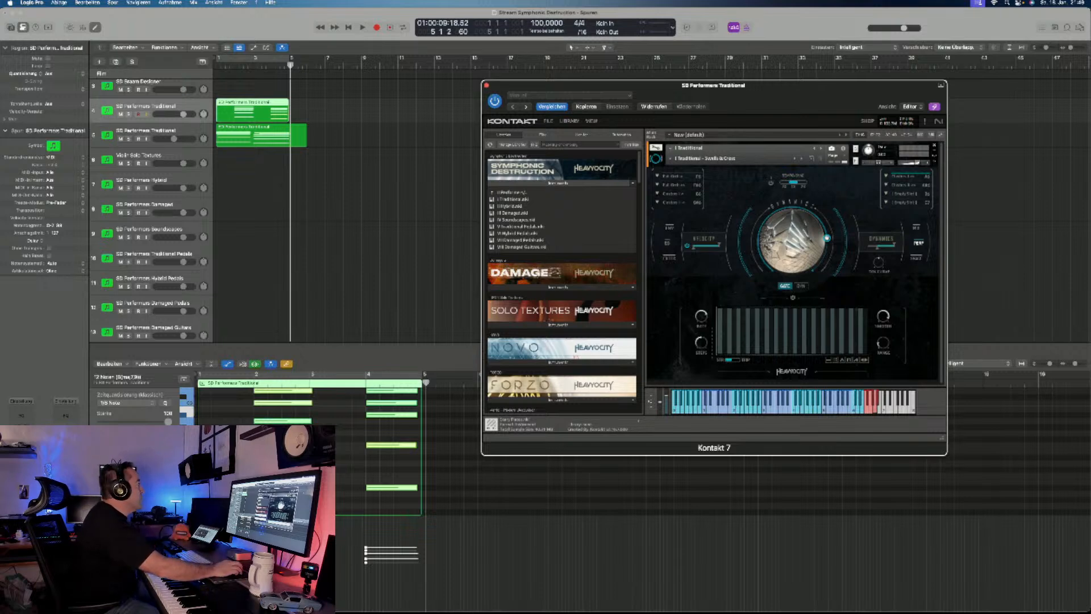
click(158, 181)
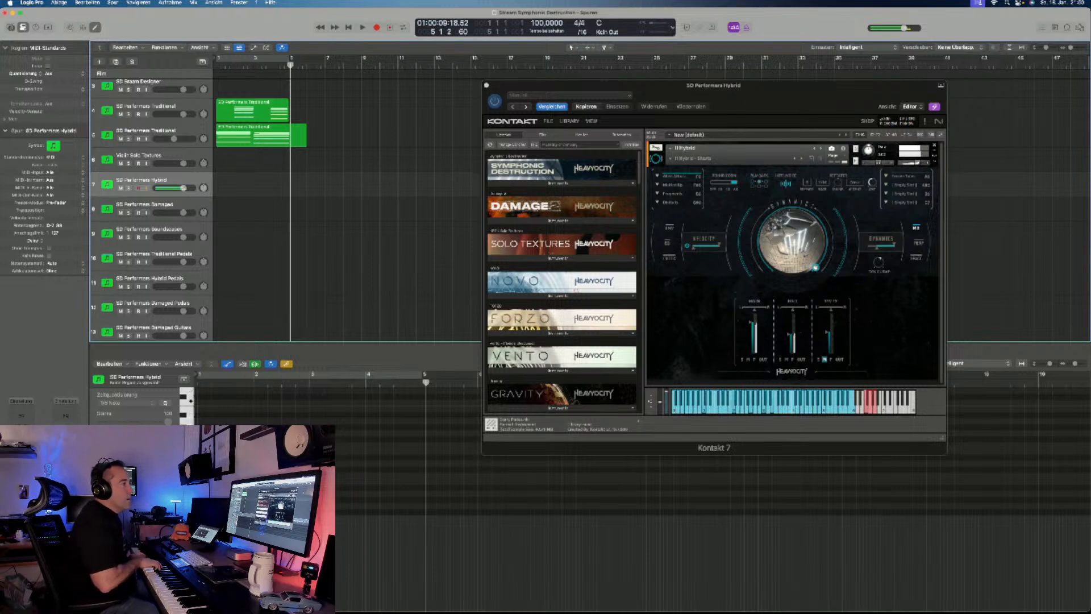
click(822, 182)
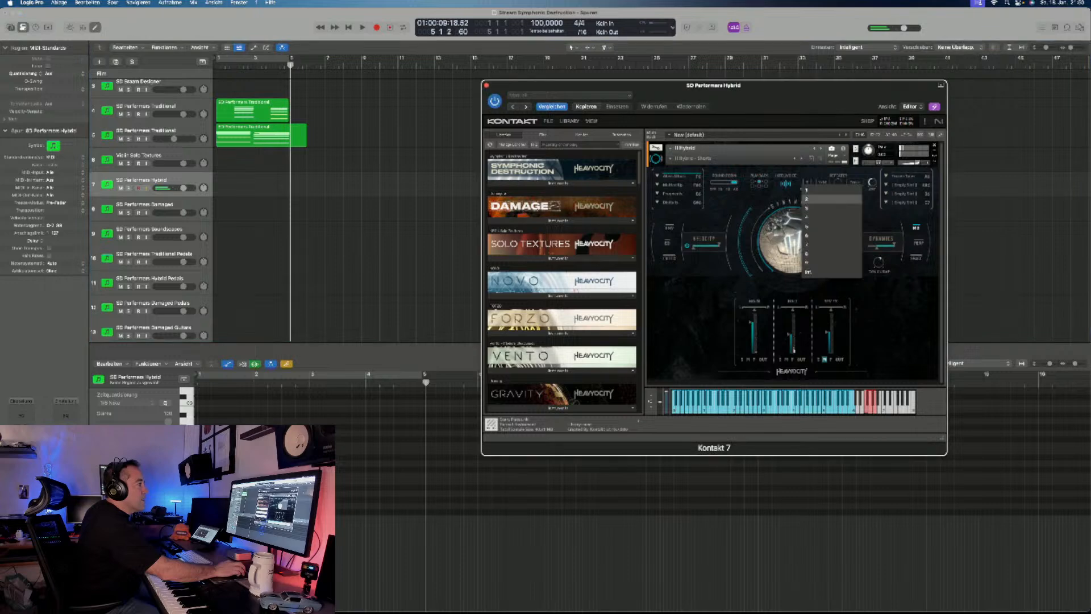
click(824, 190)
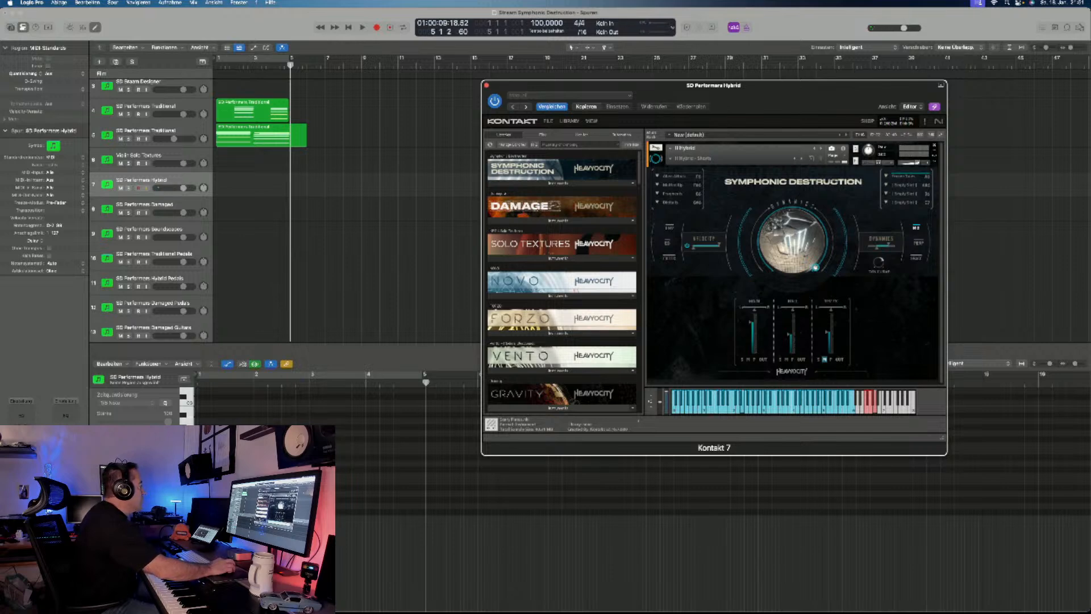
- Close the Hybrid instrument window and bypass the MicroFX Shimmer effect on the SD Performers Hybrid track
key(super+w)
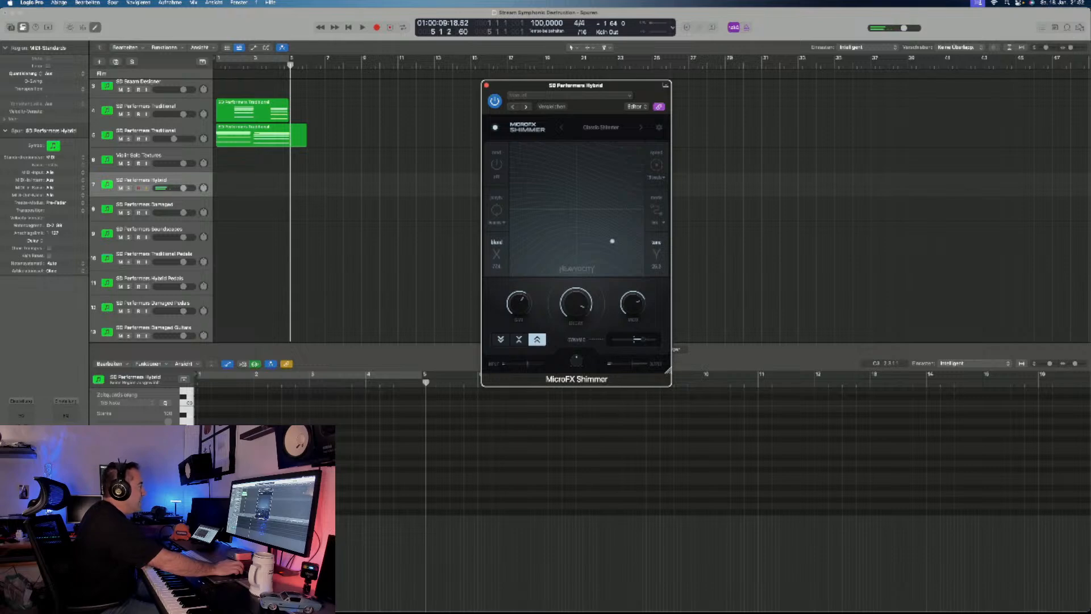
click(495, 101)
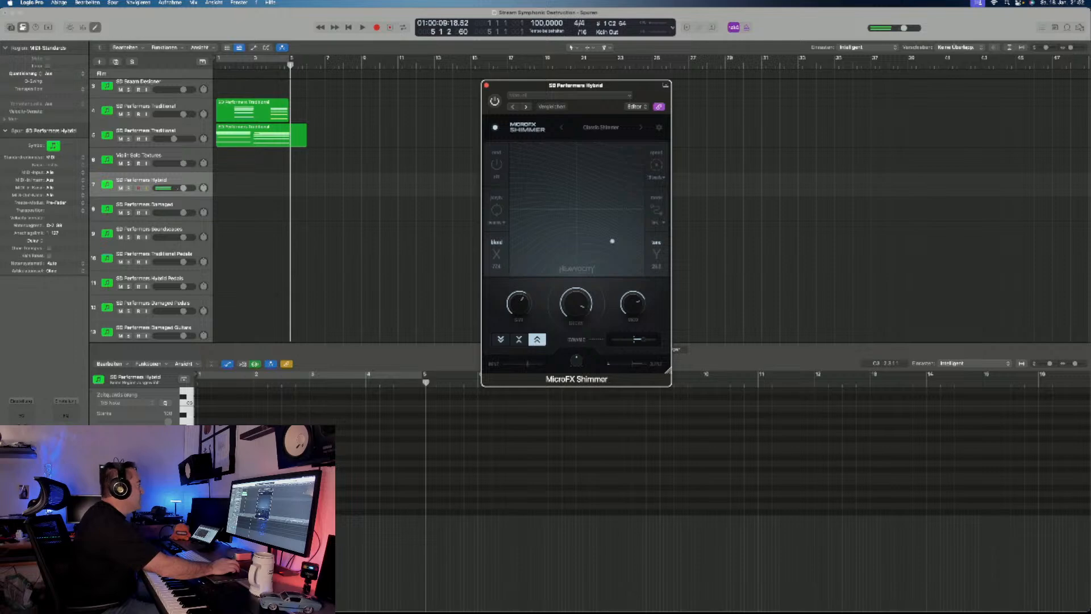
- Reopen the instrument on the SD Performers Hybrid track and load its Hybrid - Shorts Ostinato Trip snapshot for auditioning
click(21, 440)
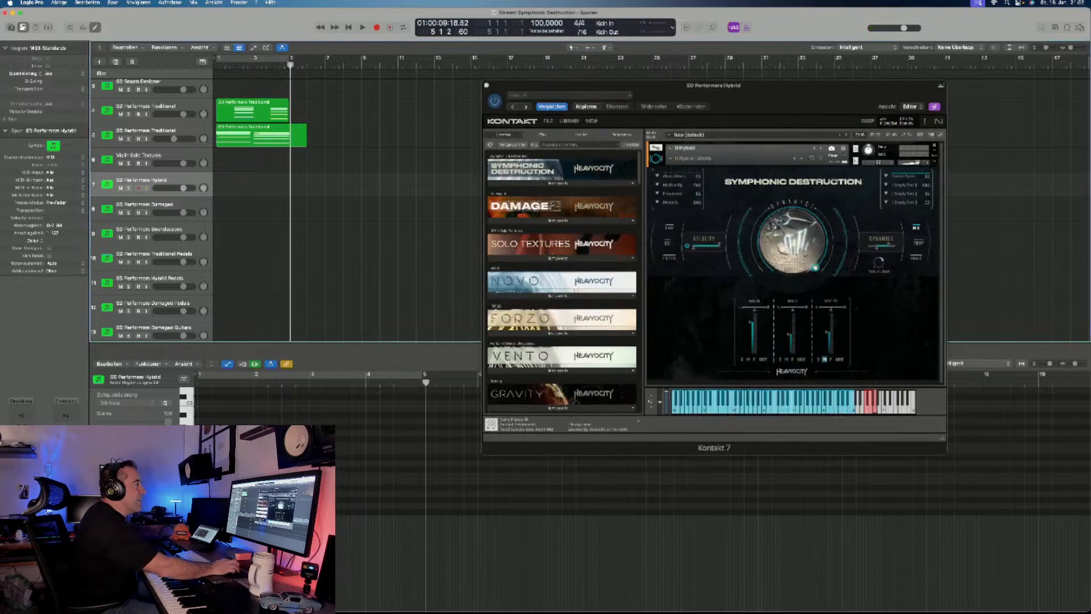
click(692, 158)
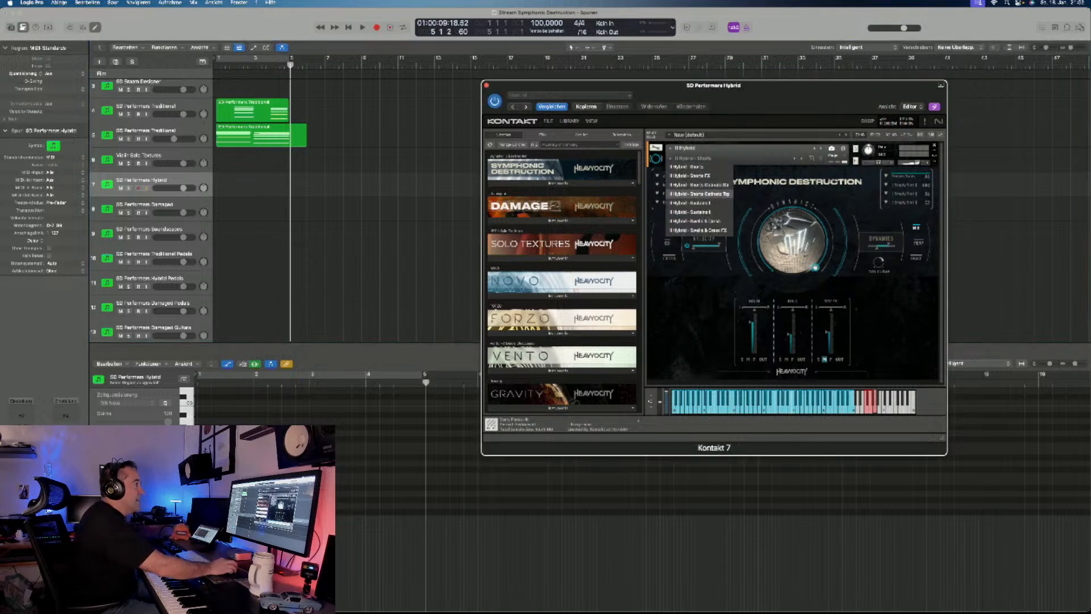
click(701, 194)
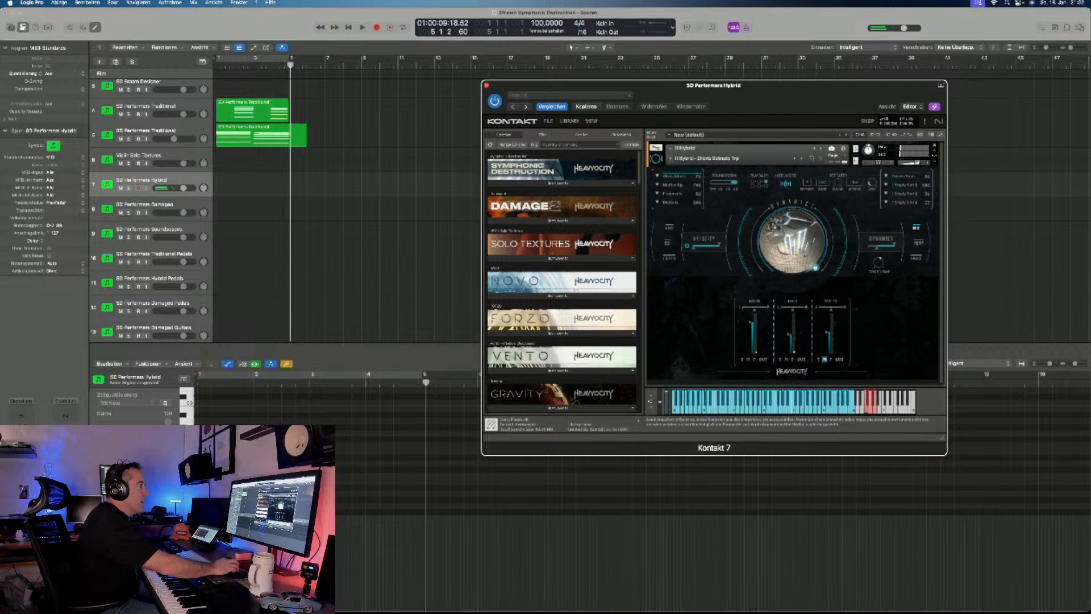
- Audition the Hybrid - Sustains I snapshot on the SD Performers Hybrid track, followed by Hybrid - Swells & Cresc
click(696, 158)
click(697, 203)
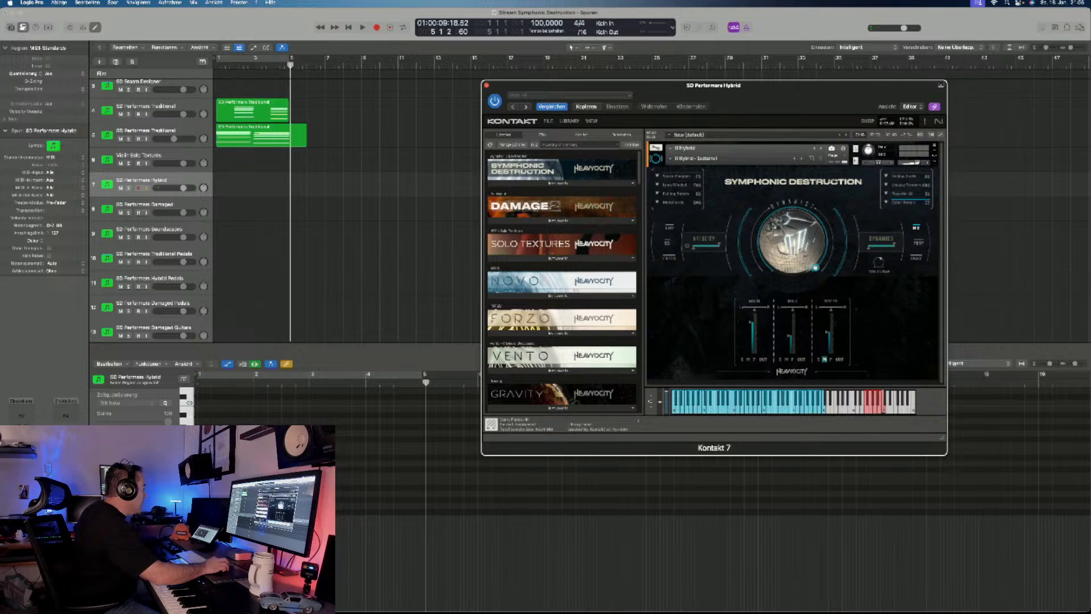
click(364, 228)
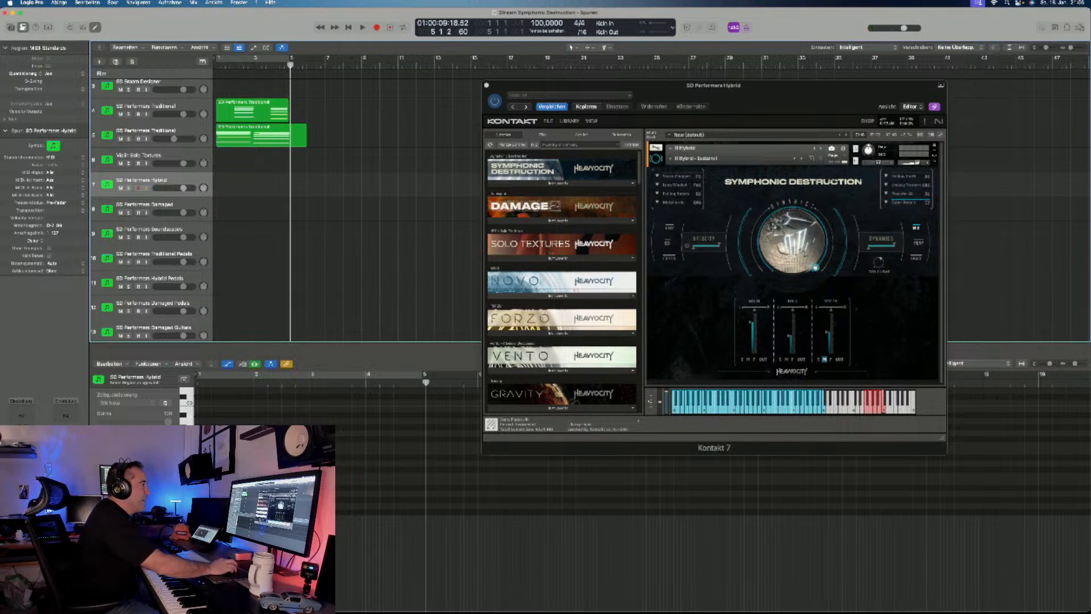
click(696, 159)
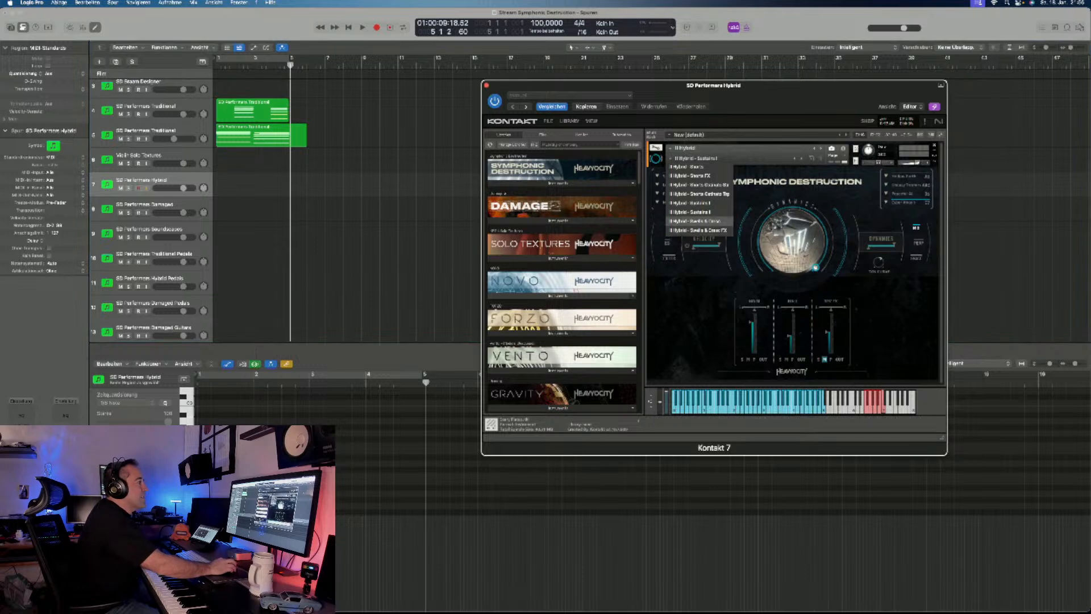
click(695, 221)
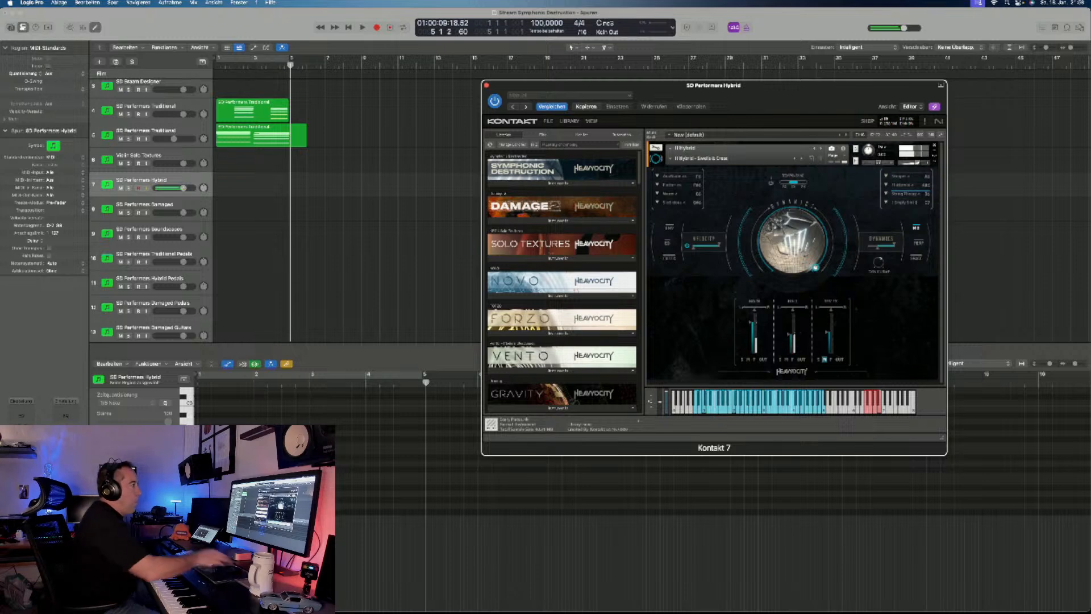
click(701, 159)
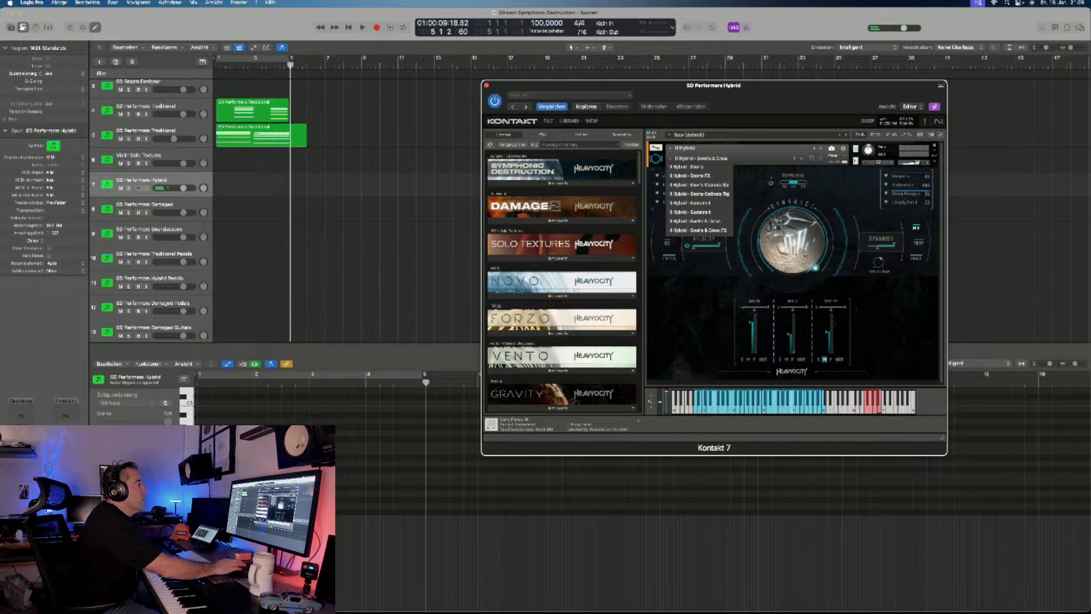
- Switch to the SD Performers Damaged track and audition its Damaged - Shorts snapshot, choosing the second entry of the list beside the dial
click(145, 204)
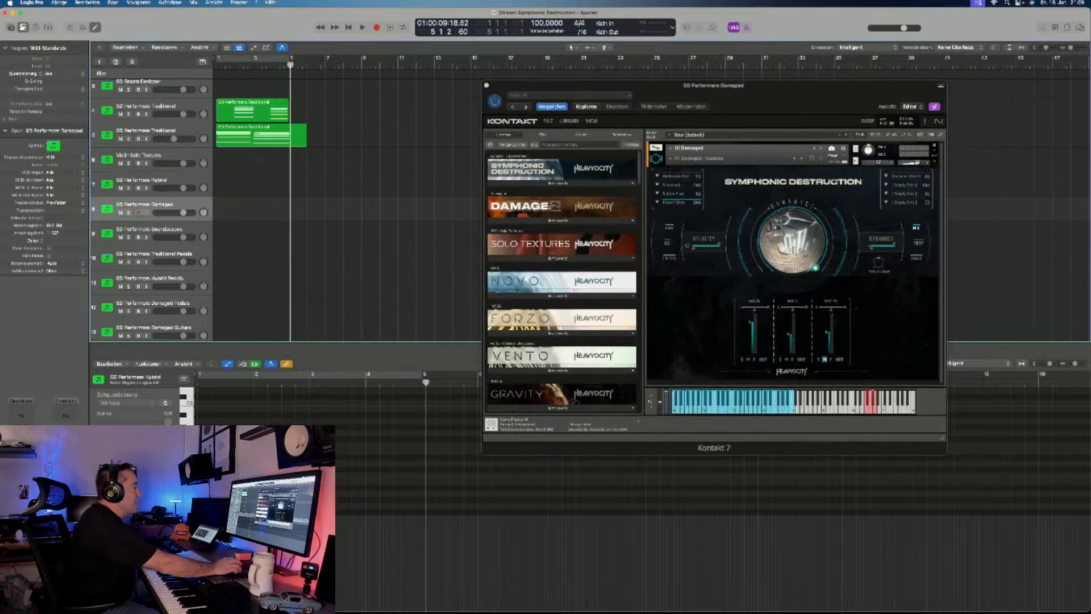
click(670, 158)
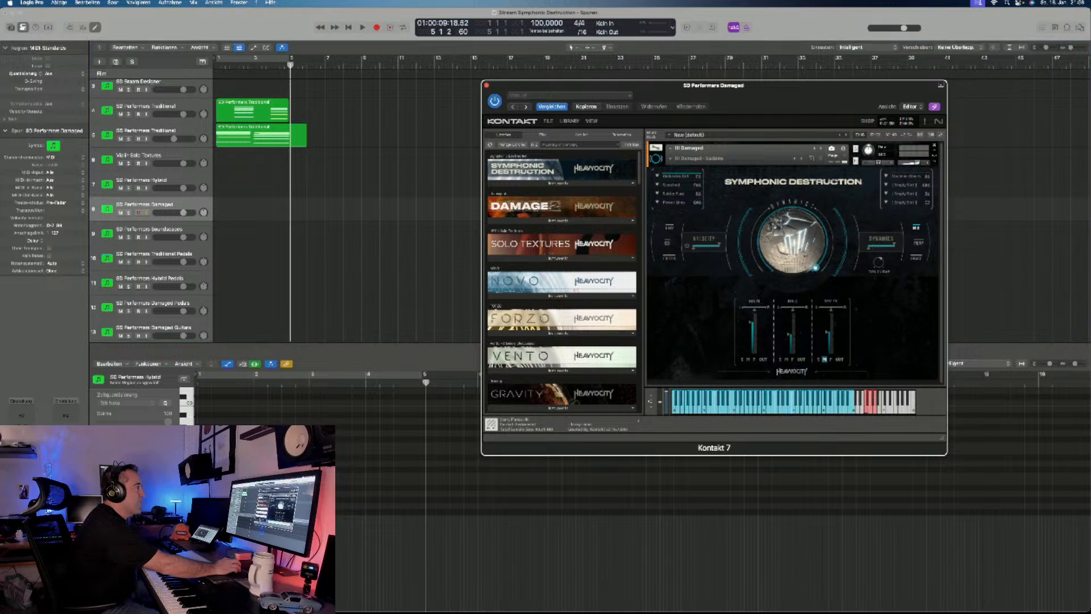
click(670, 159)
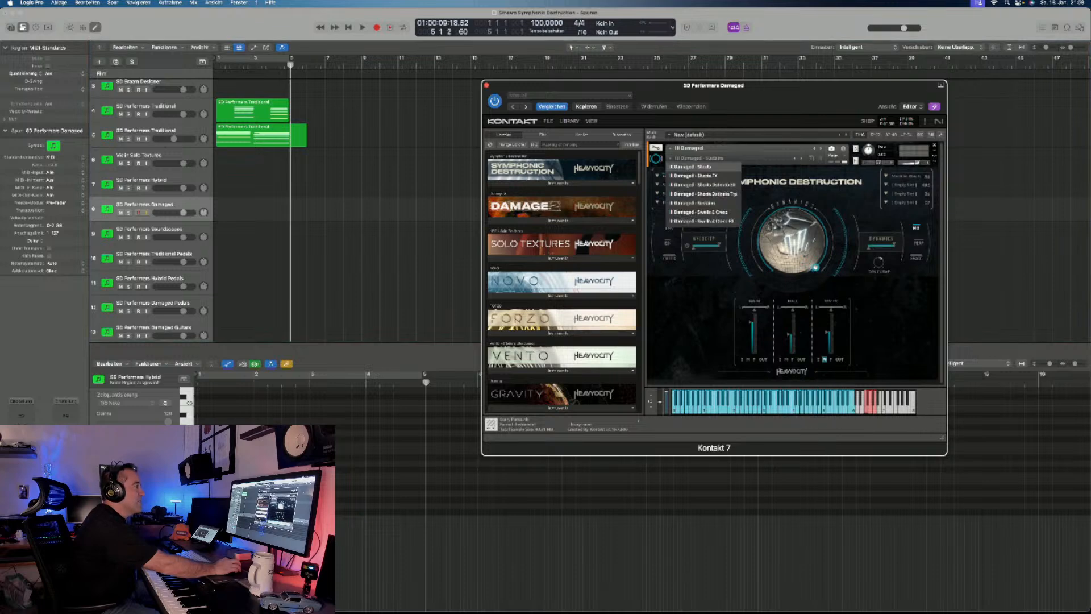
click(696, 167)
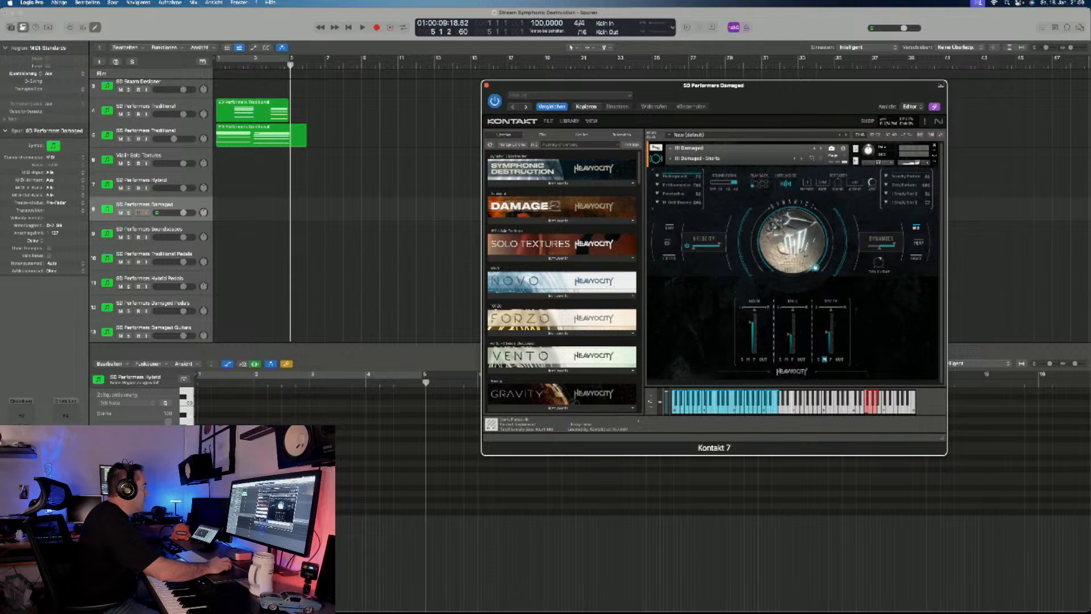
click(386, 239)
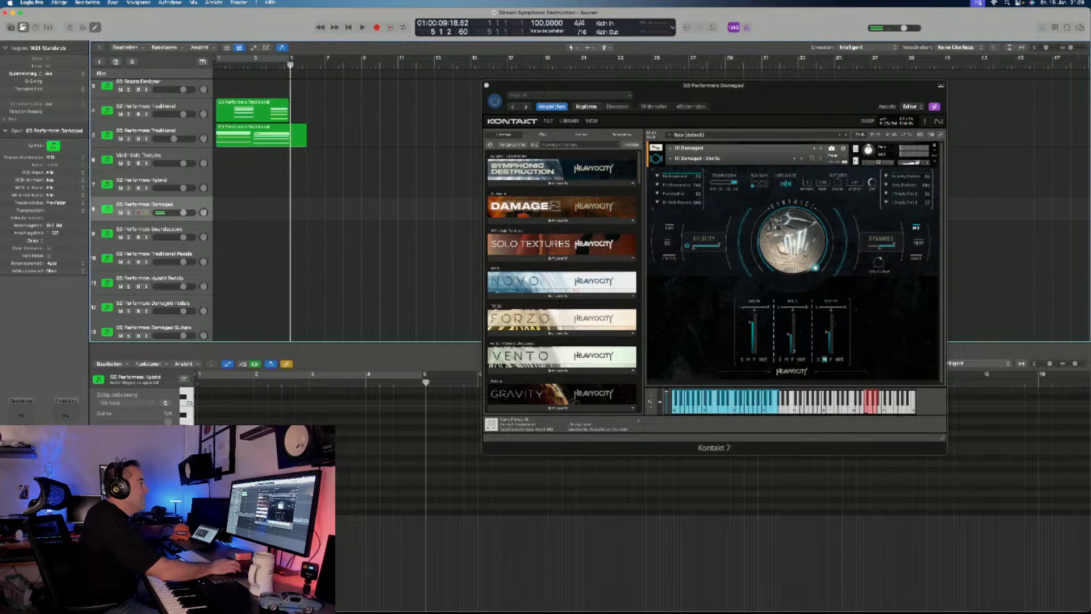
click(682, 185)
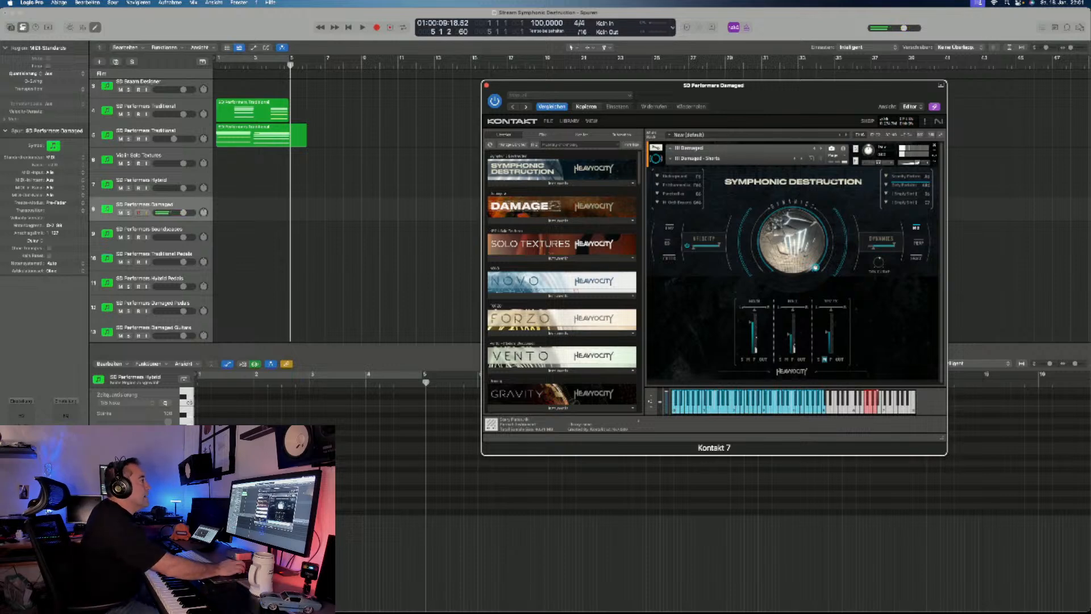
- Audition the Damaged - Shorts Ostinato Trip snapshot on the SD Performers Damaged track, followed by Damaged - Sustains
click(671, 159)
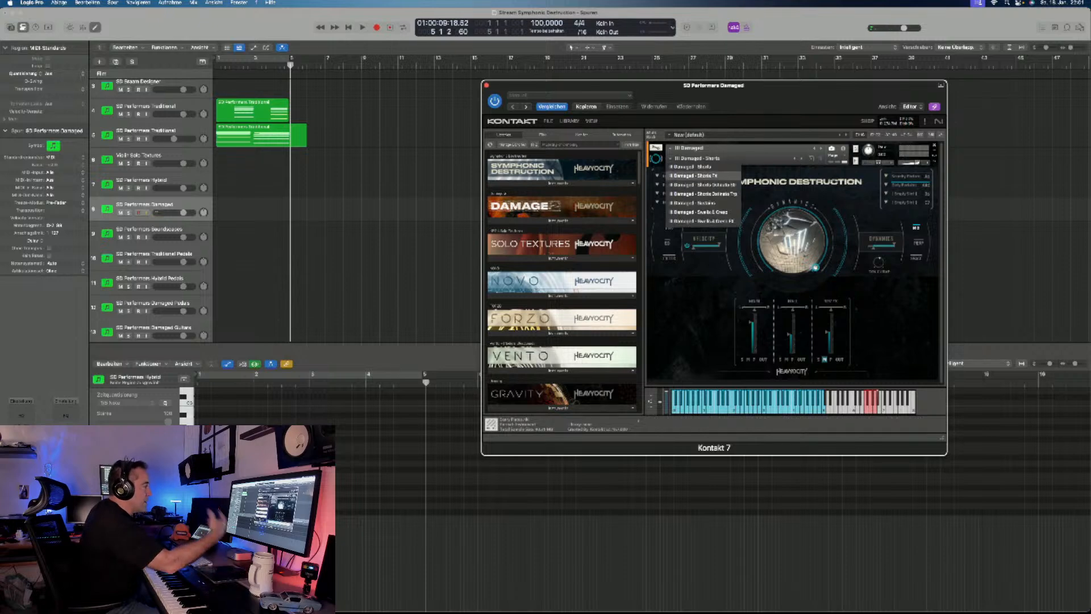
click(704, 194)
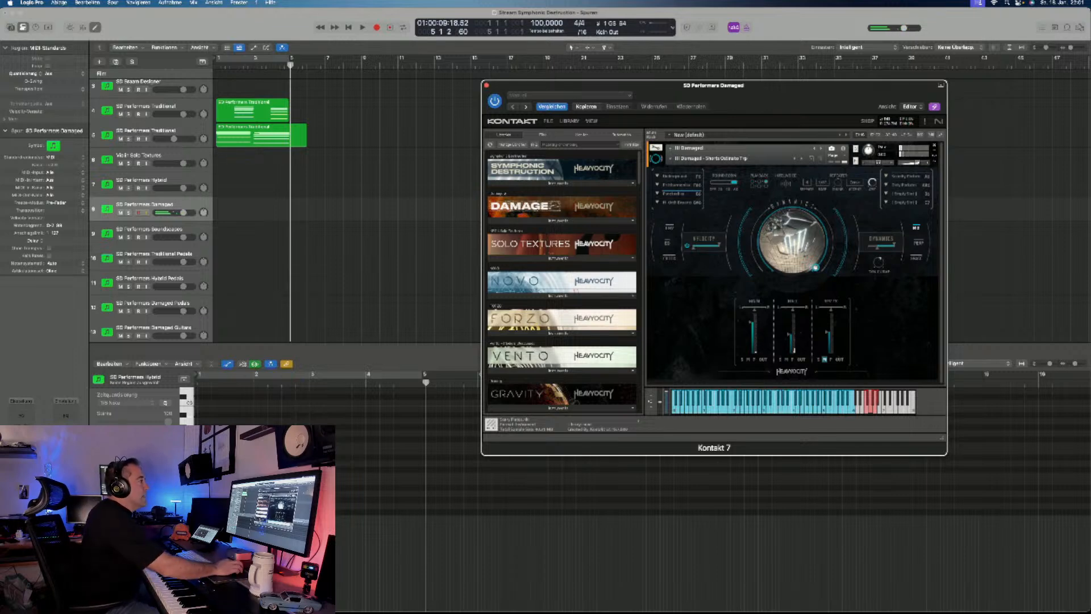
click(710, 158)
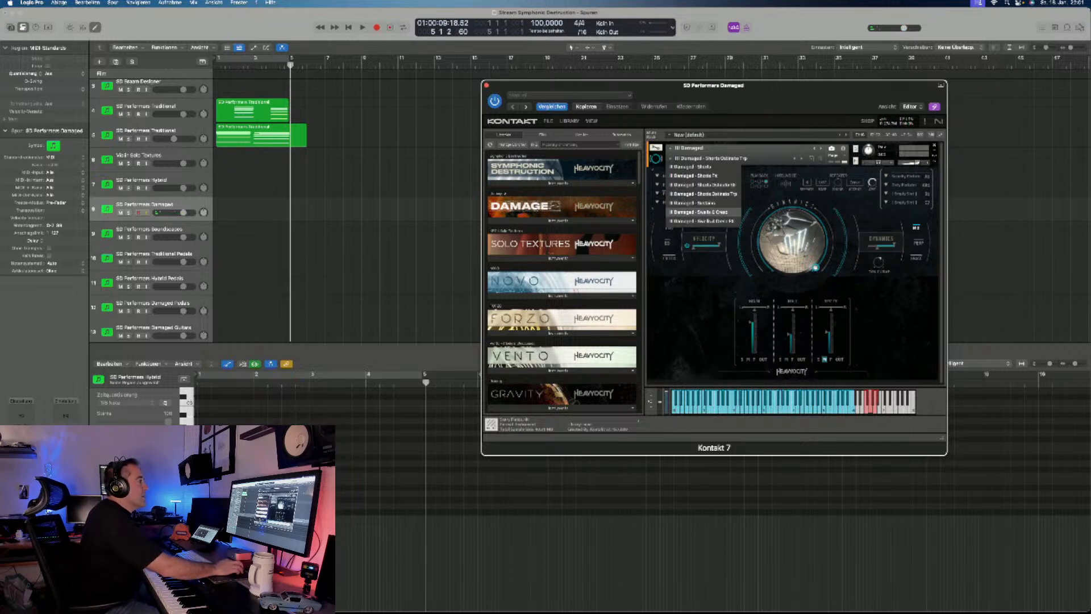
click(697, 203)
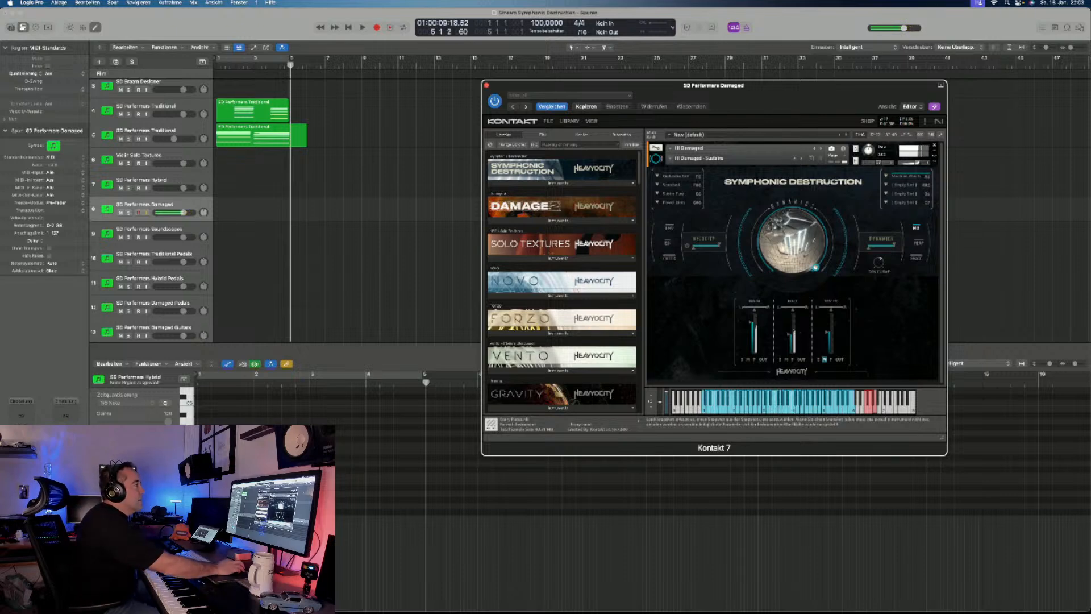
- Audition the Damaged - Swells & Cresc snapshot, and list the instruments of the Symphonic Destruction library
click(672, 158)
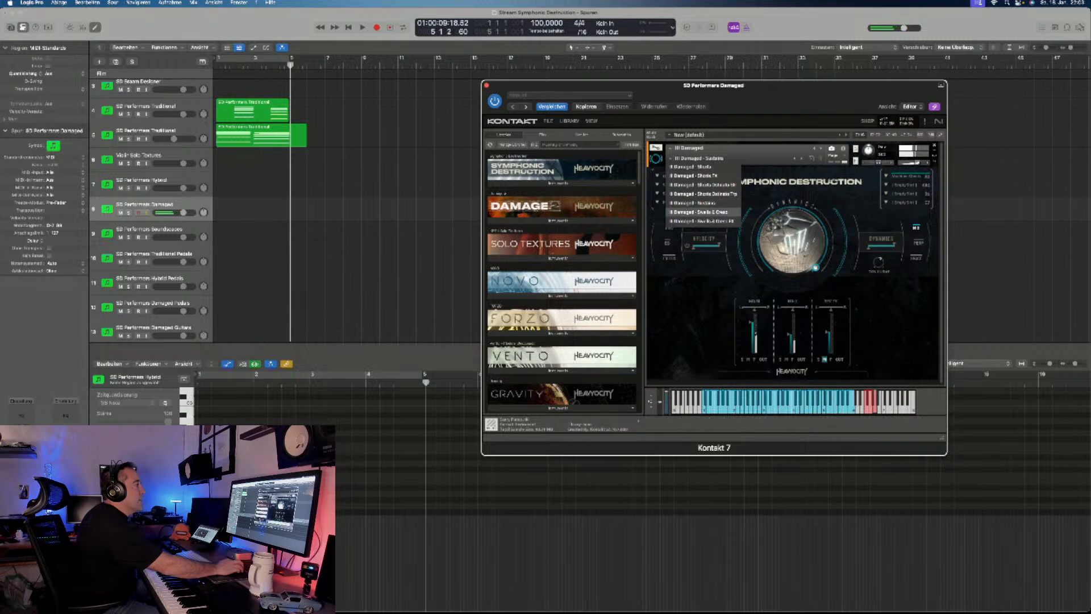
click(700, 212)
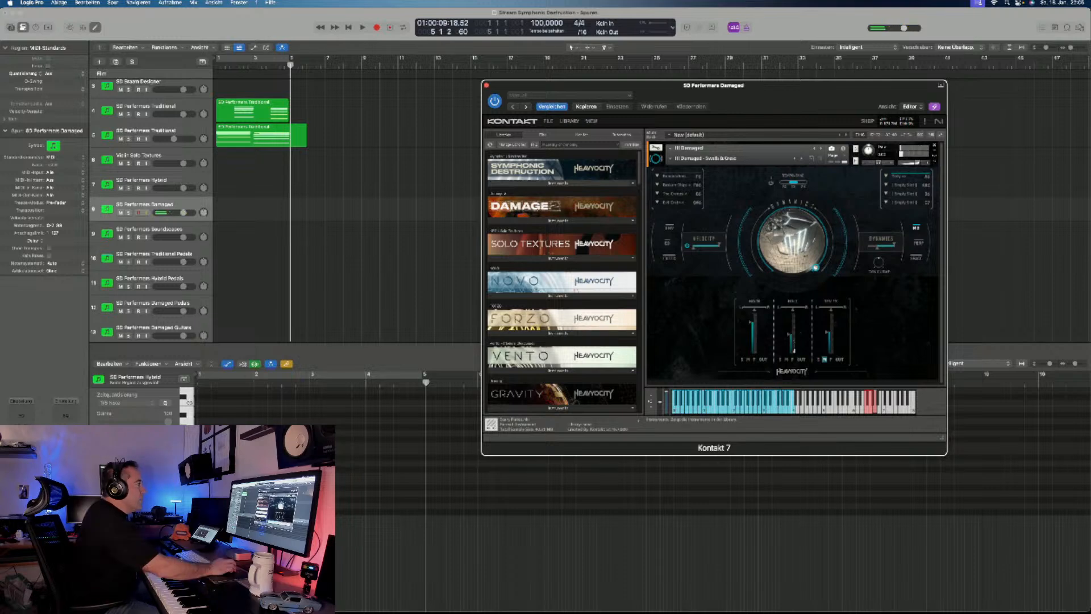
click(558, 183)
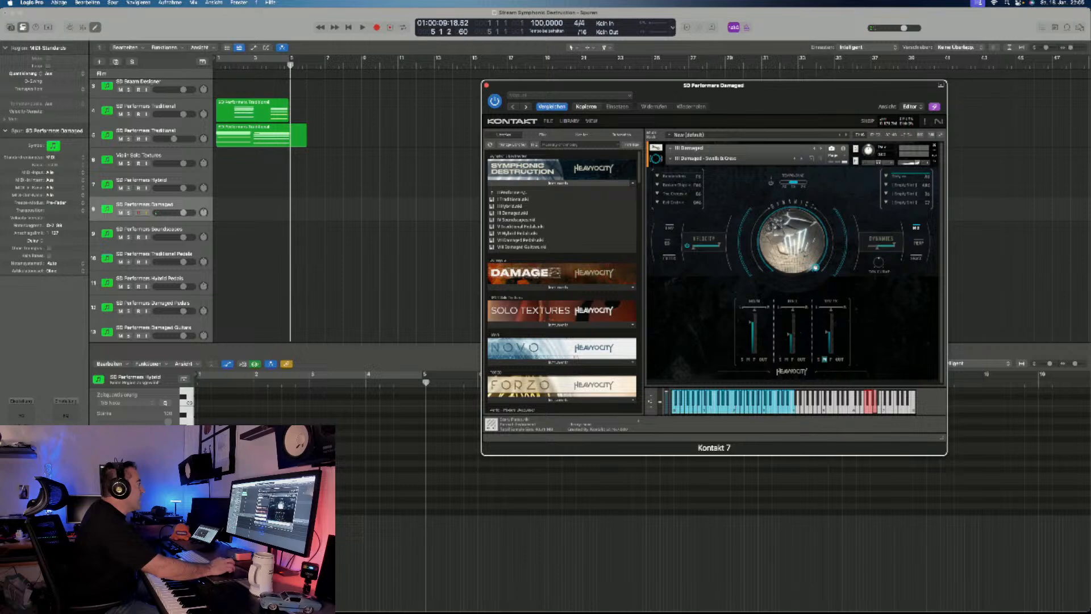
- Switch to the SD Performers Soundscapes track and audition its Soundscapes - I Full Range and Soundscapes - II Tonal snapshots
click(149, 229)
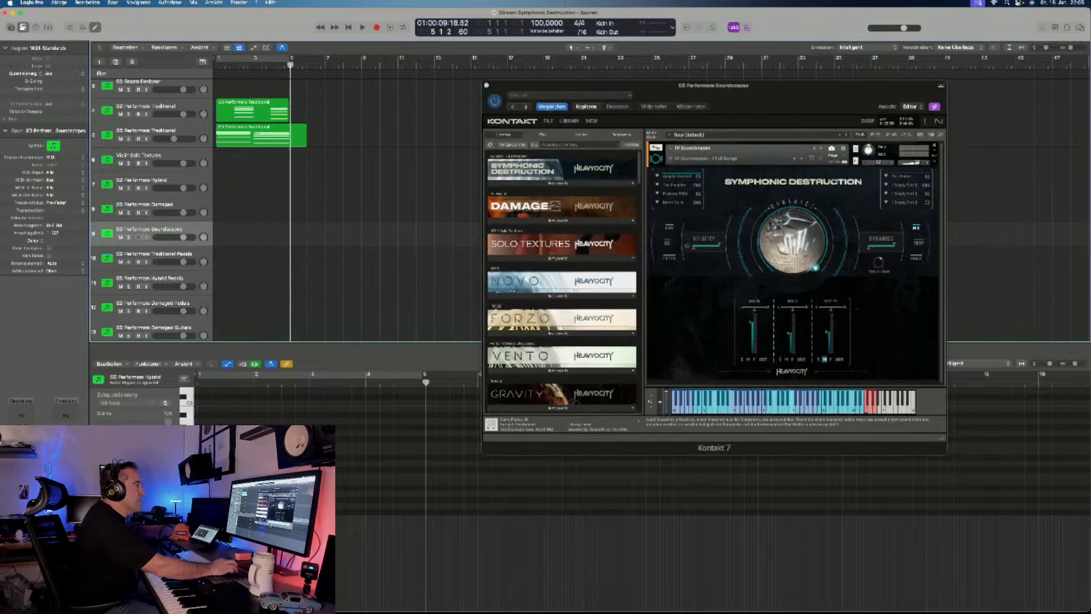
click(704, 158)
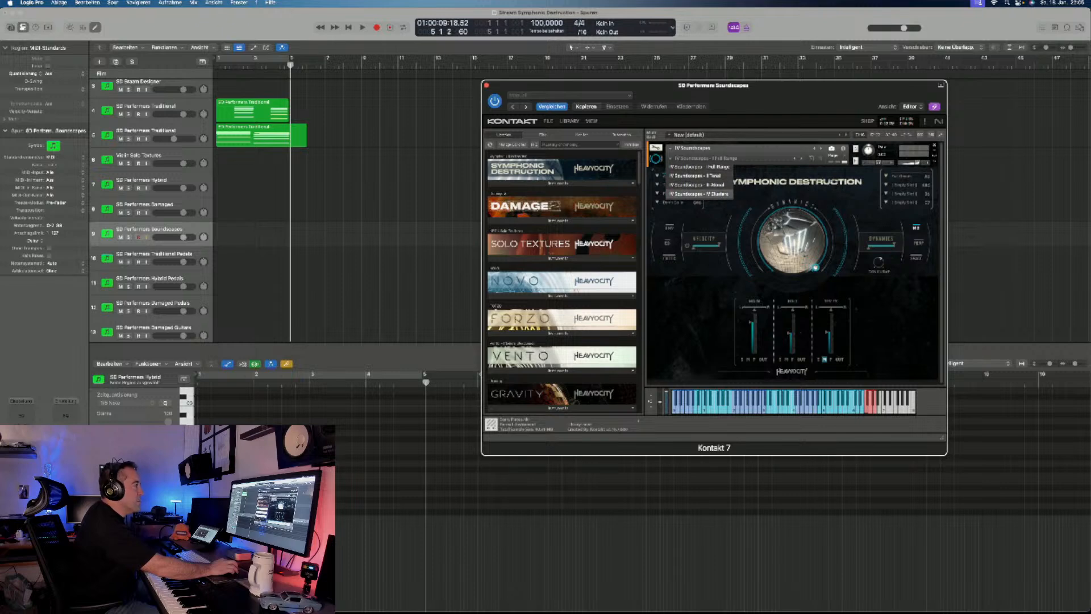
click(700, 166)
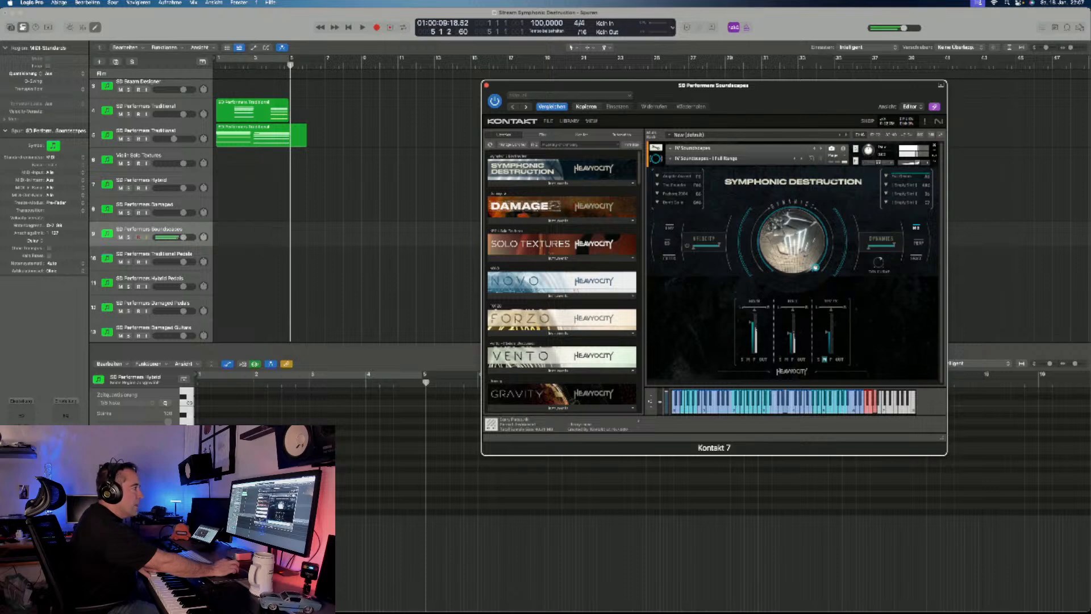
click(694, 159)
click(694, 176)
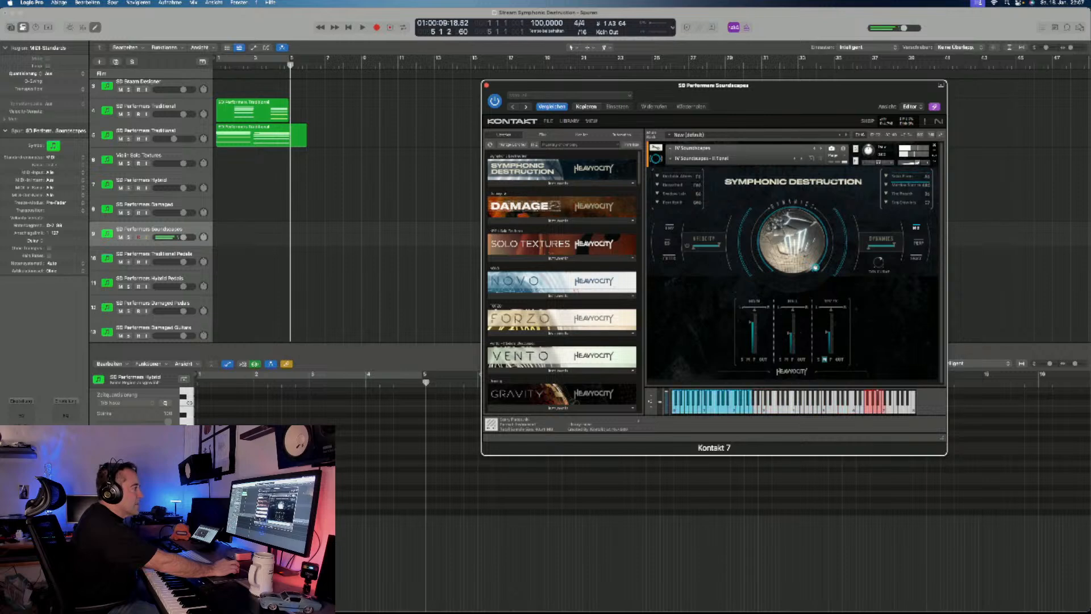
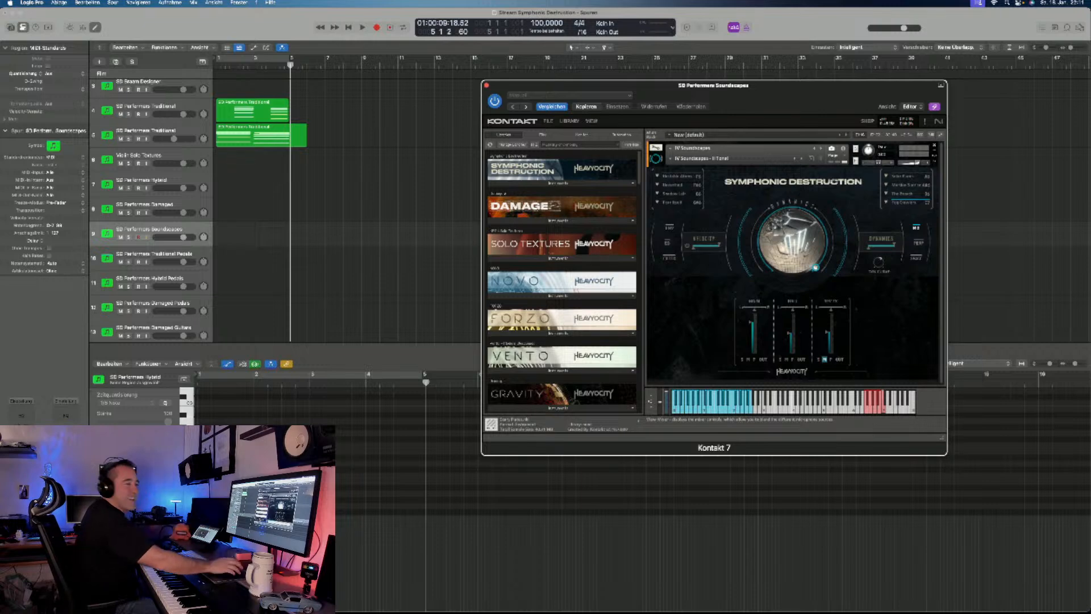
- Load the Soundscapes - III Atonal snapshot and audition the first entries of both lists beside the dial
click(671, 158)
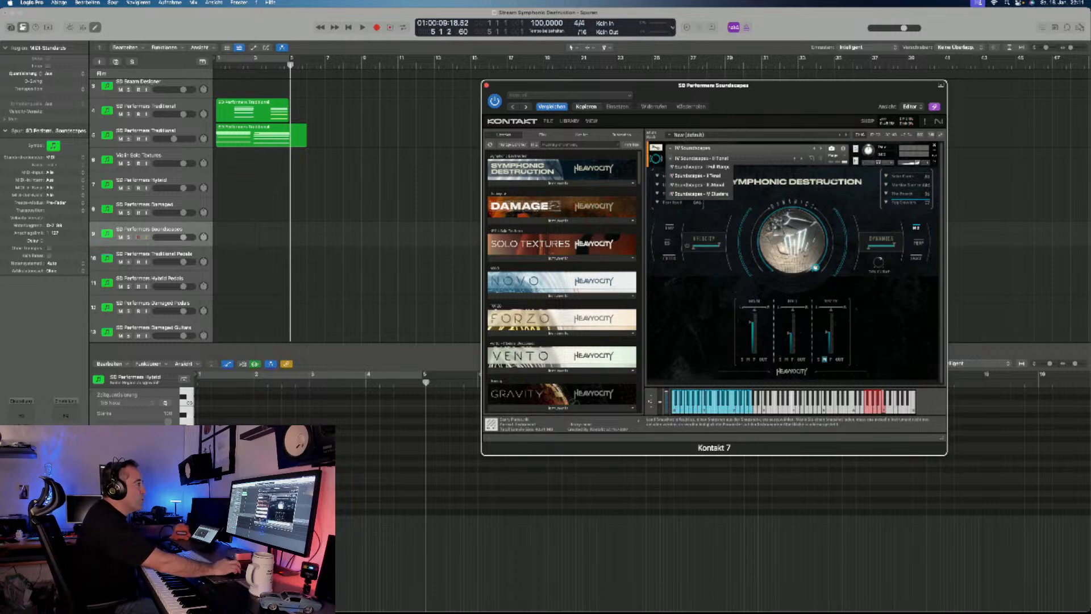
click(699, 184)
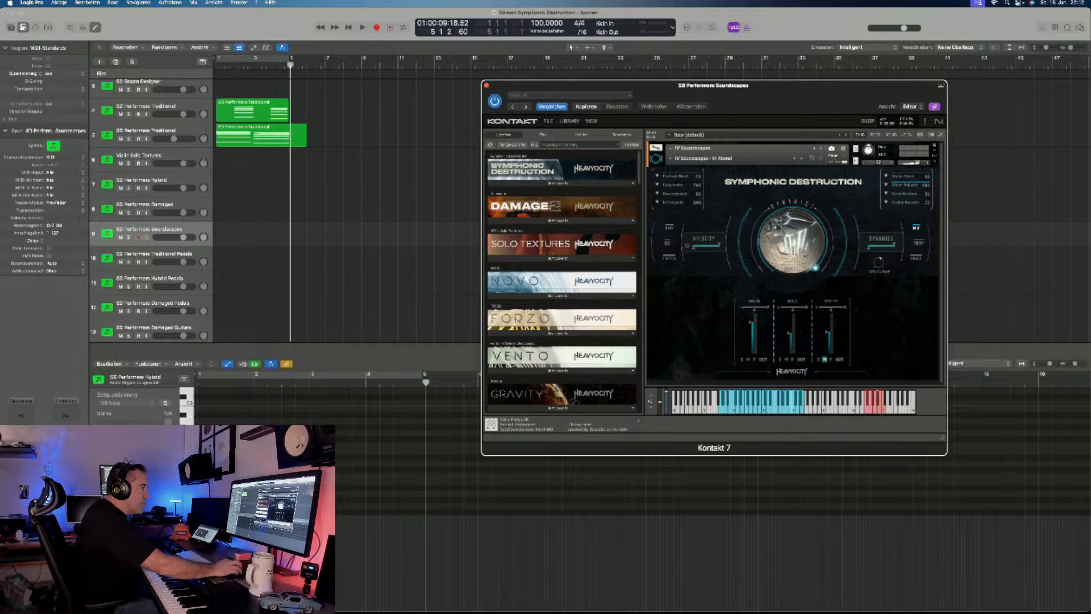
click(675, 176)
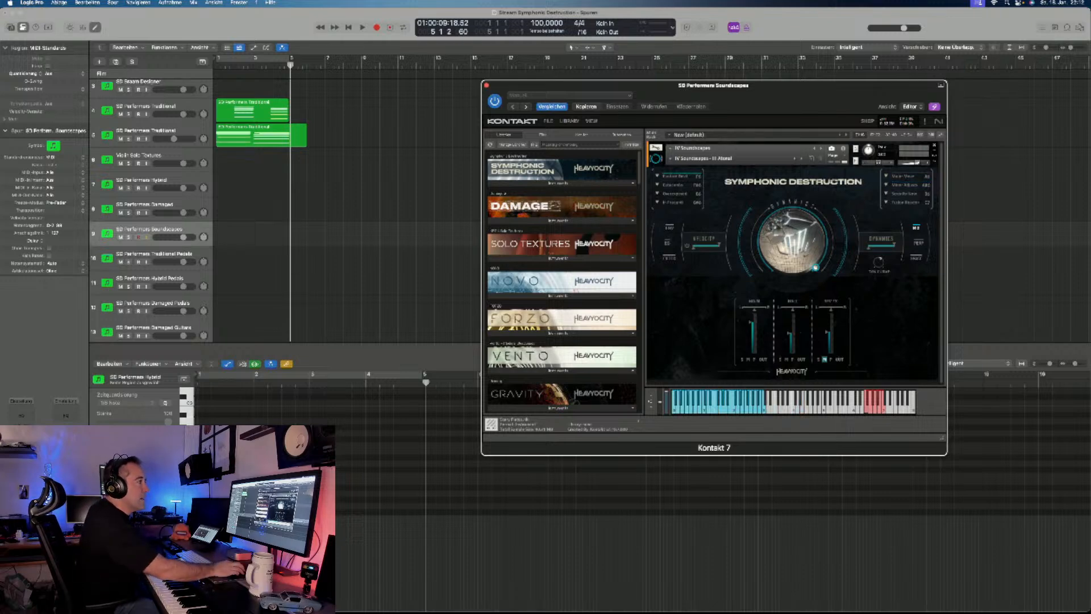
click(904, 176)
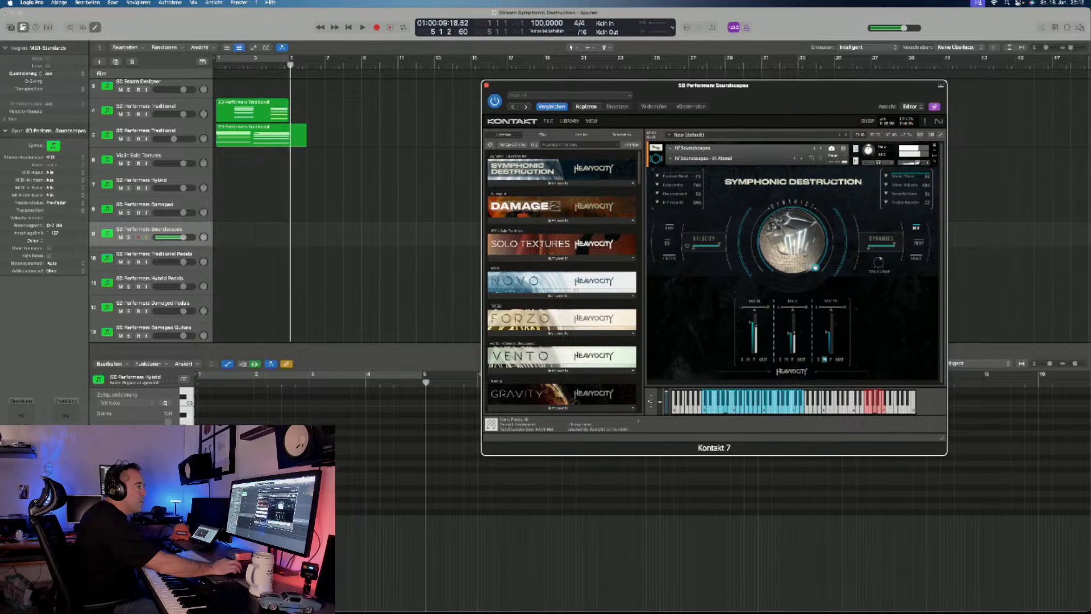
- Inspect the snapshot's envelope, filter and mixer pages, briefly soloing the first mixer channel to hear it alone
click(669, 228)
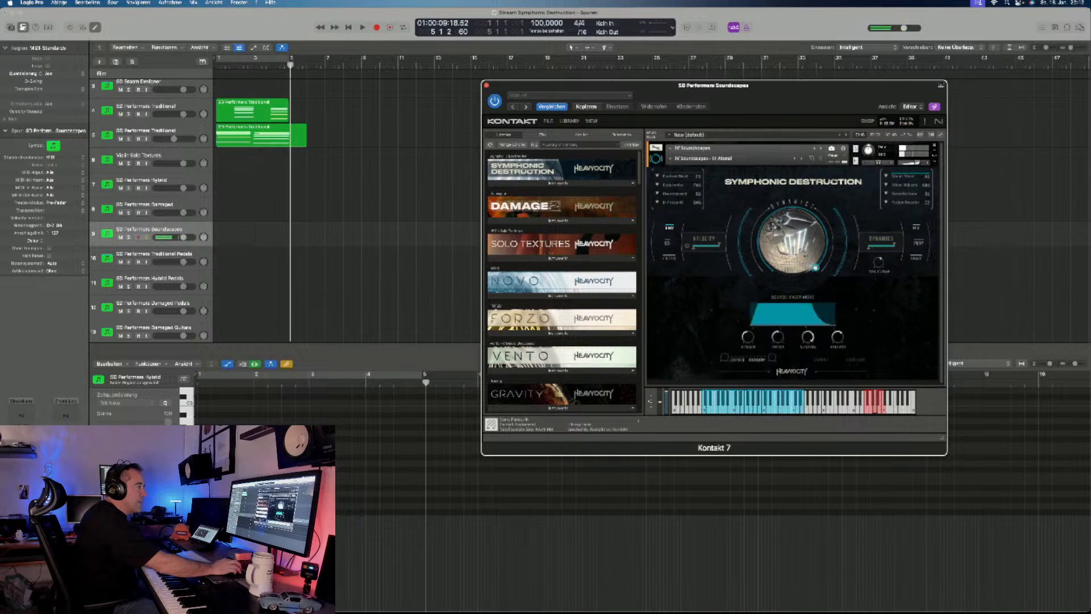
click(669, 257)
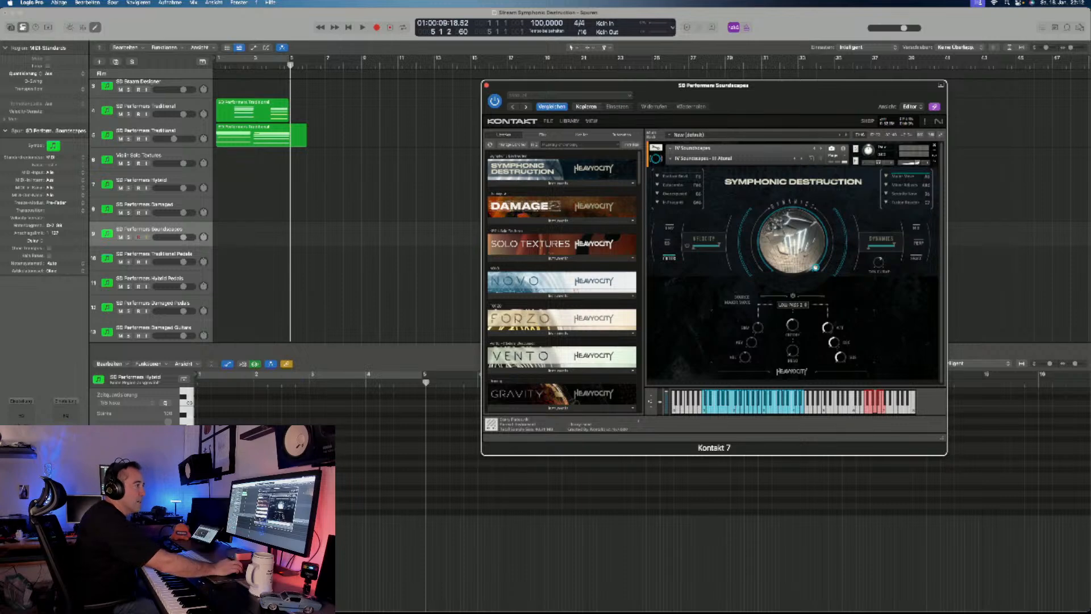
click(916, 226)
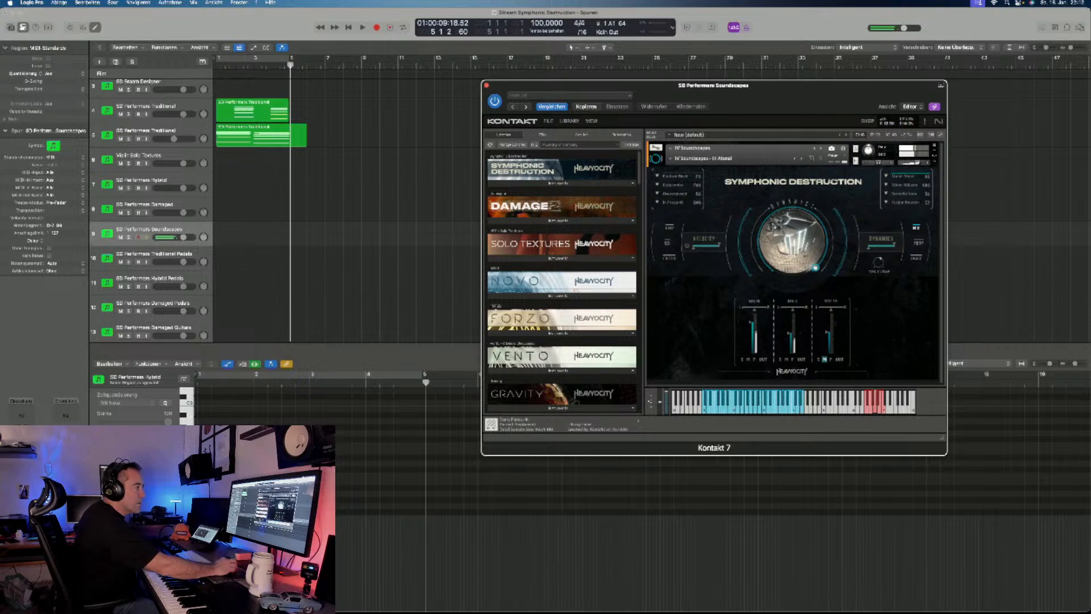
click(742, 359)
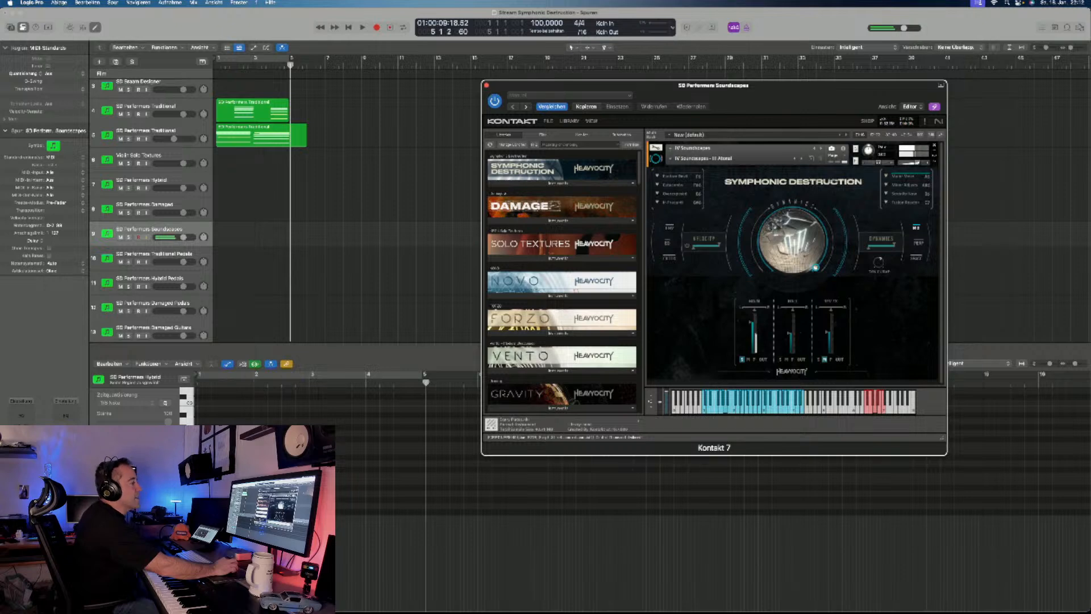
click(742, 360)
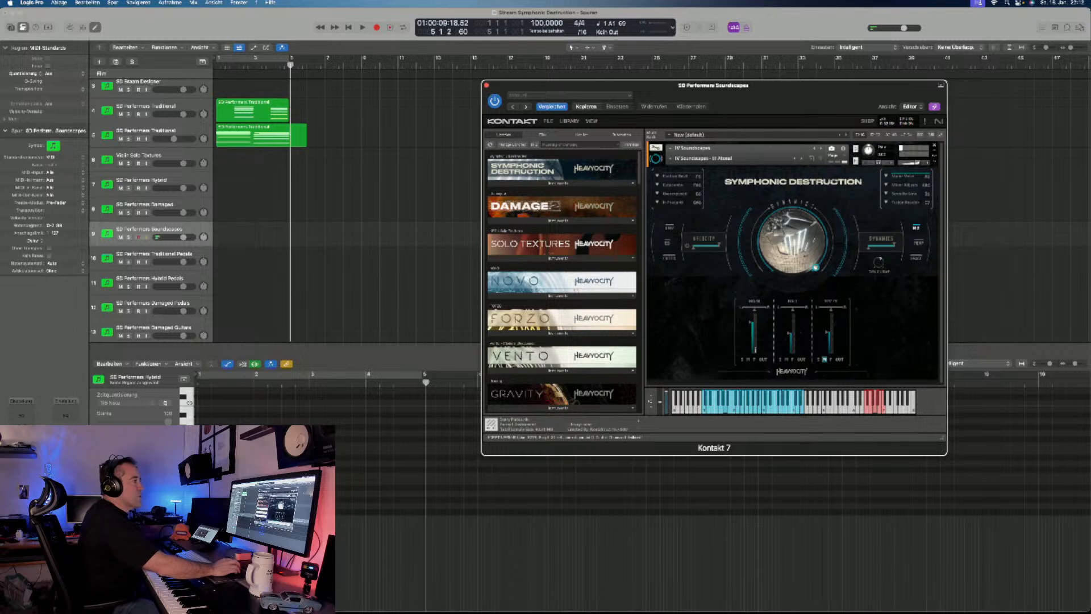
- Inspect the snapshot's performance page in its two modes, followed by its delay and reverb page
click(919, 243)
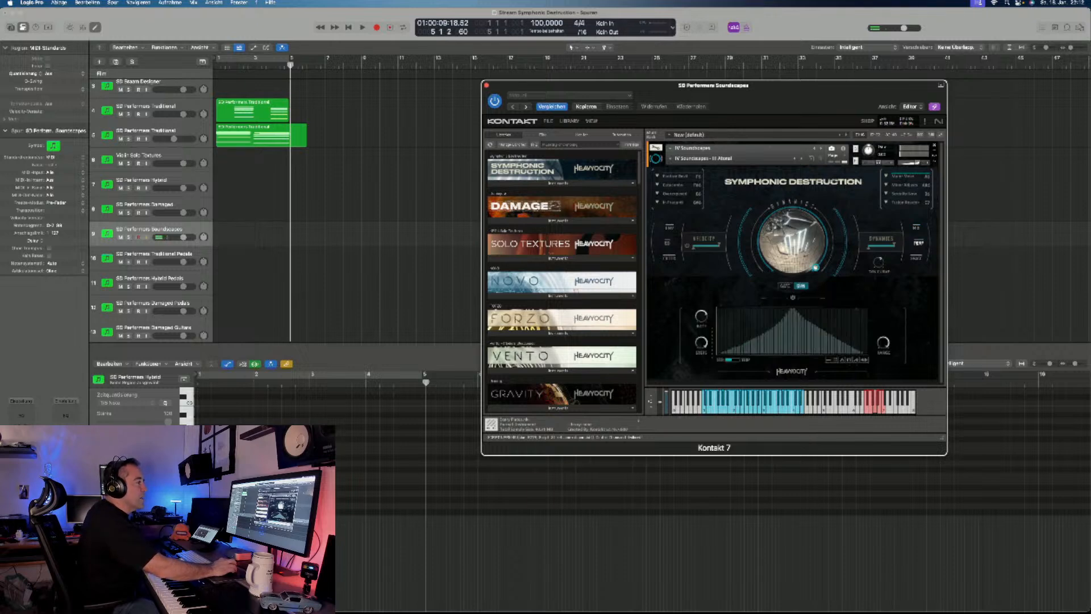
click(785, 285)
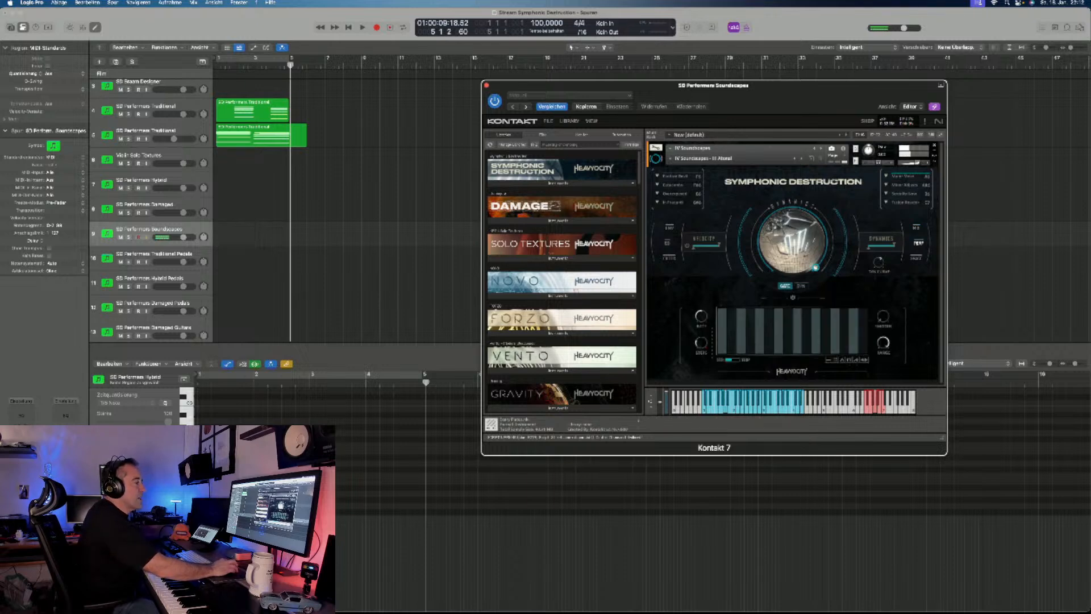
click(916, 258)
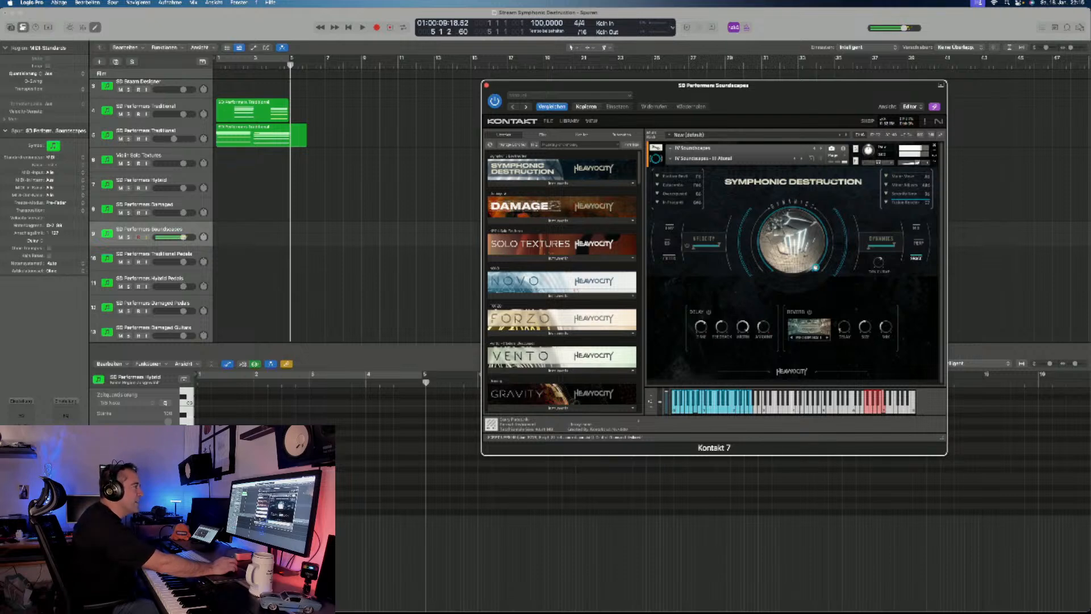
- Audition the Soundscapes - IV Clusters snapshot, and list the instruments of the Symphonic Destruction library
click(671, 159)
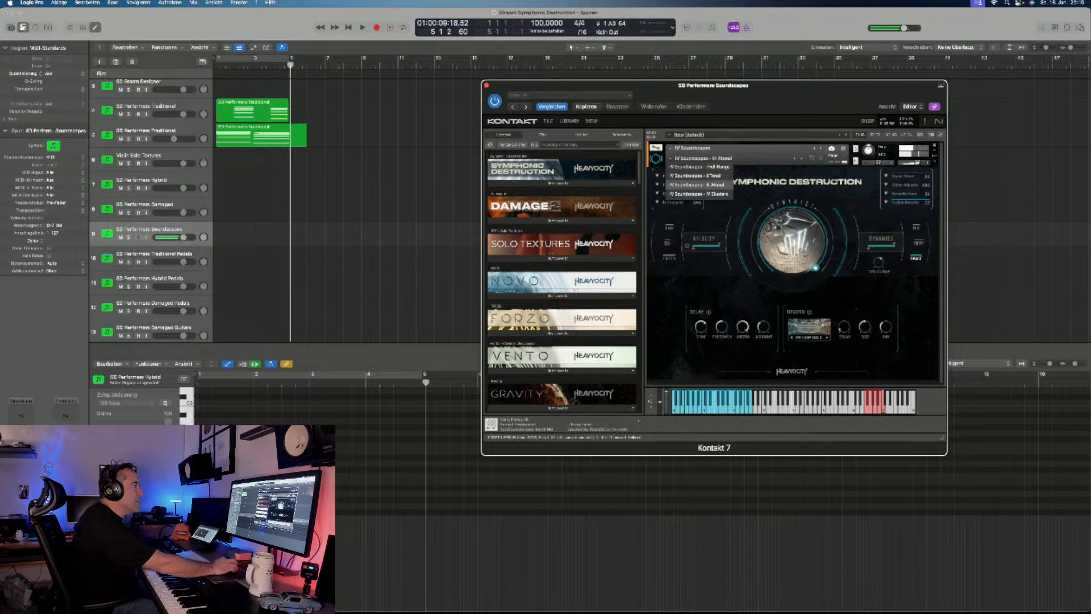
click(698, 193)
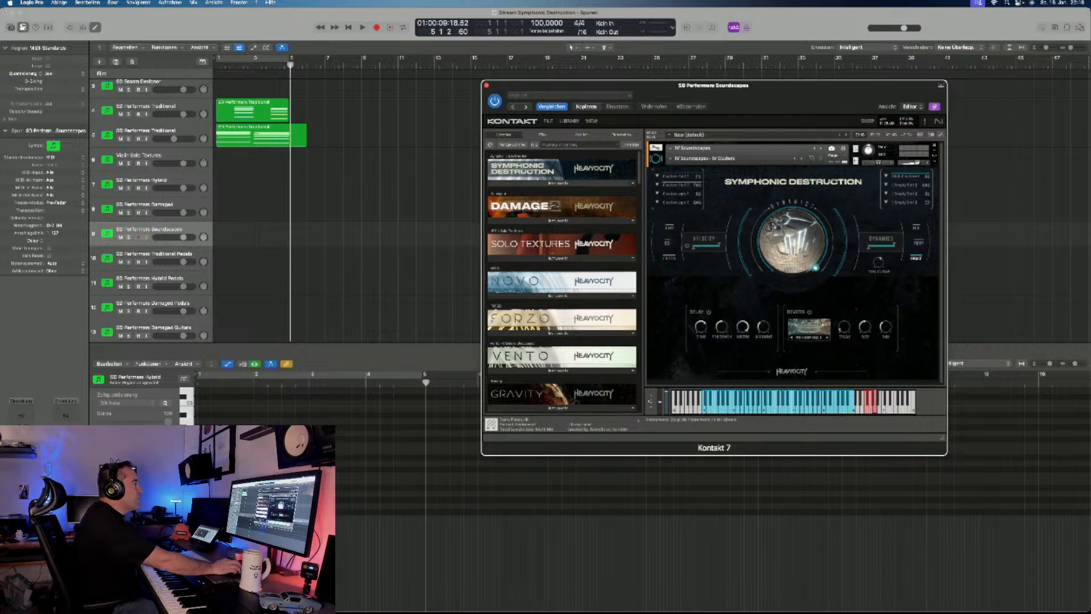
click(558, 183)
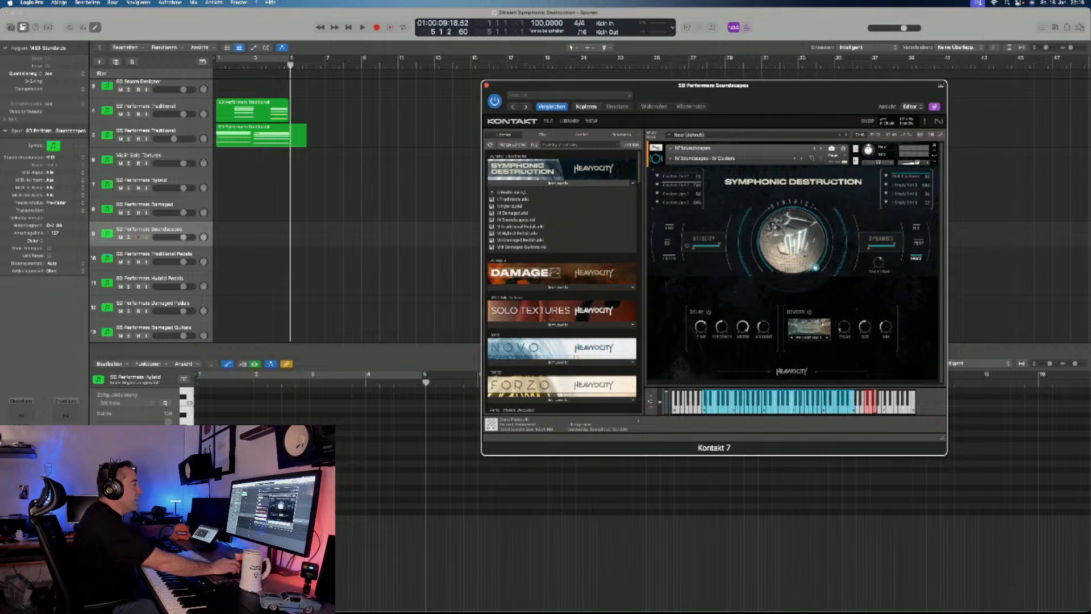
- Switch to the SD Performers Traditional Pedals track, audition its Straight I FX snapshot and load Traditional Pedals - Straight II
key(Down)
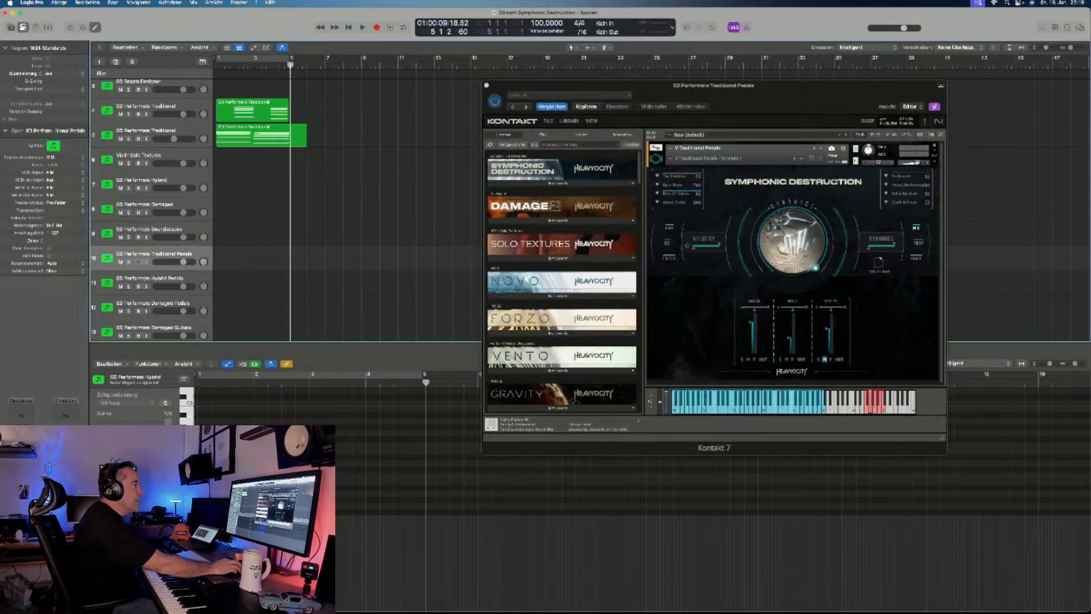
click(705, 158)
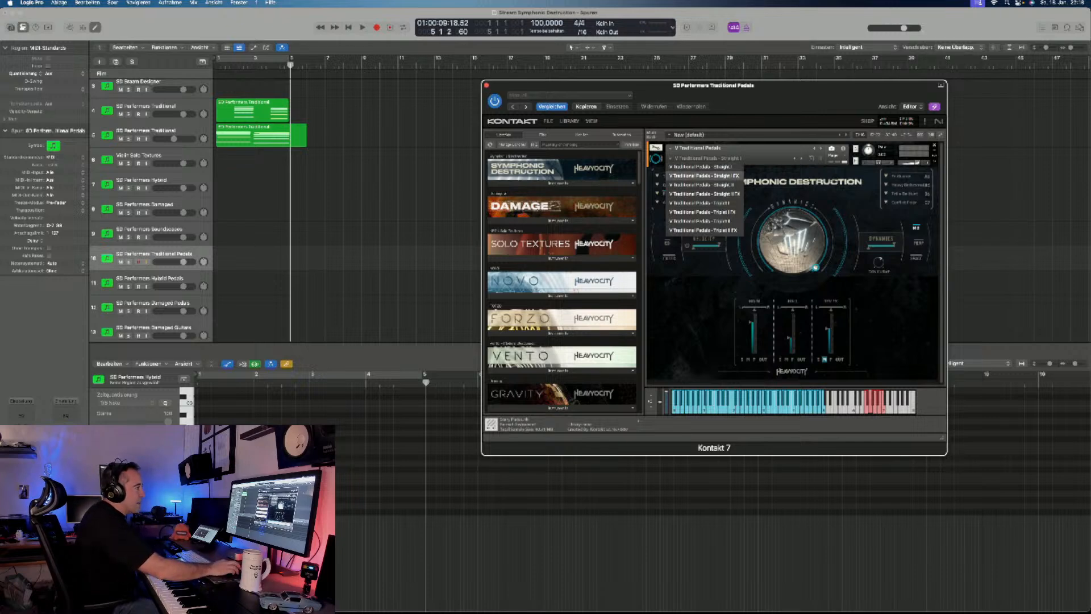
click(705, 175)
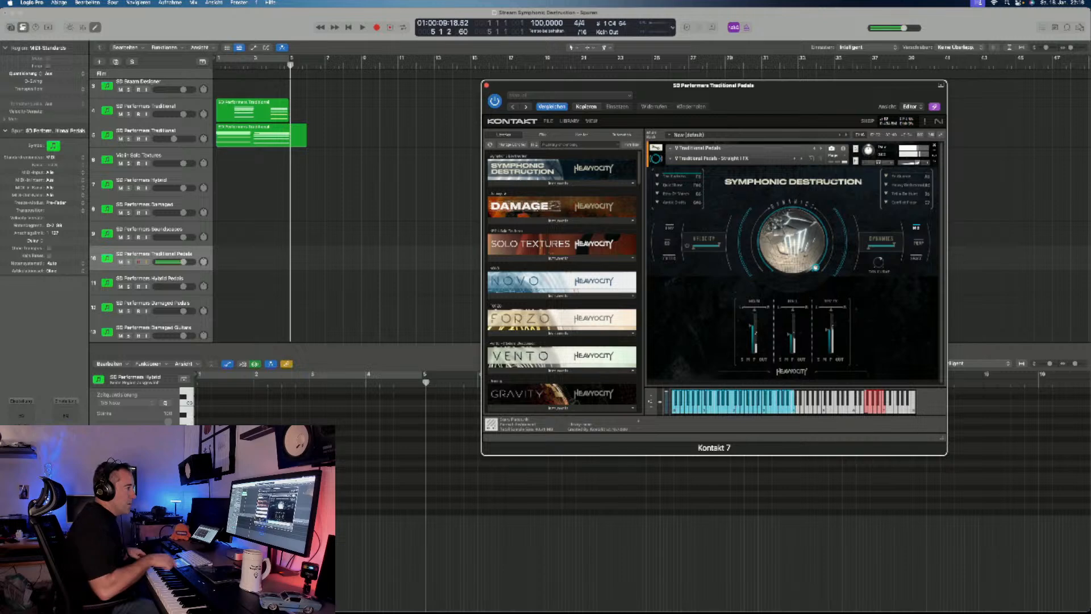
click(711, 159)
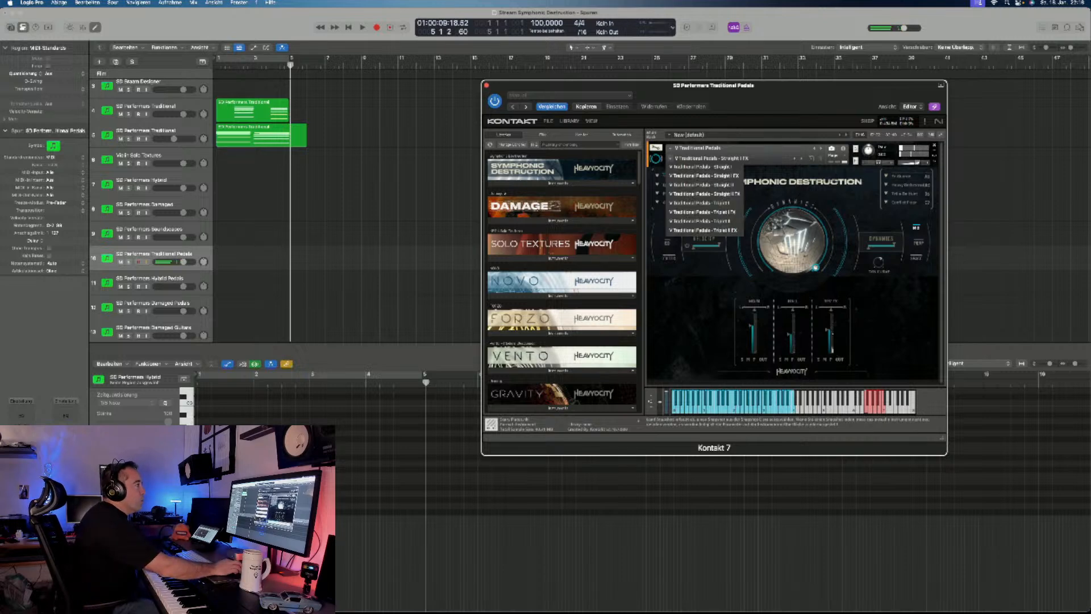
click(705, 167)
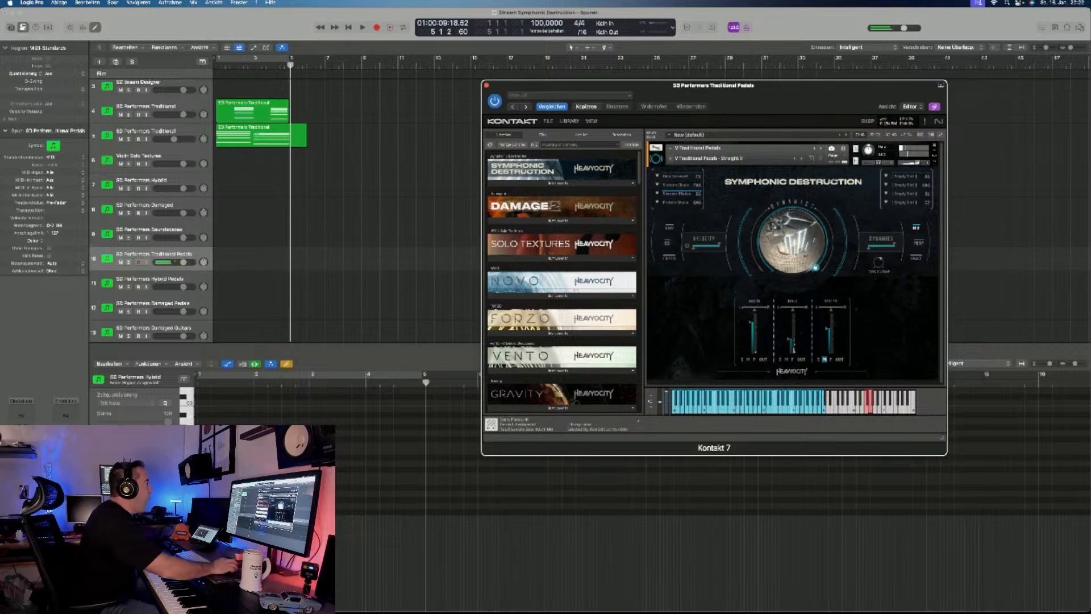
- Delete the two existing regions on the SD Performers Traditional tracks
drag(318, 173, 244, 85)
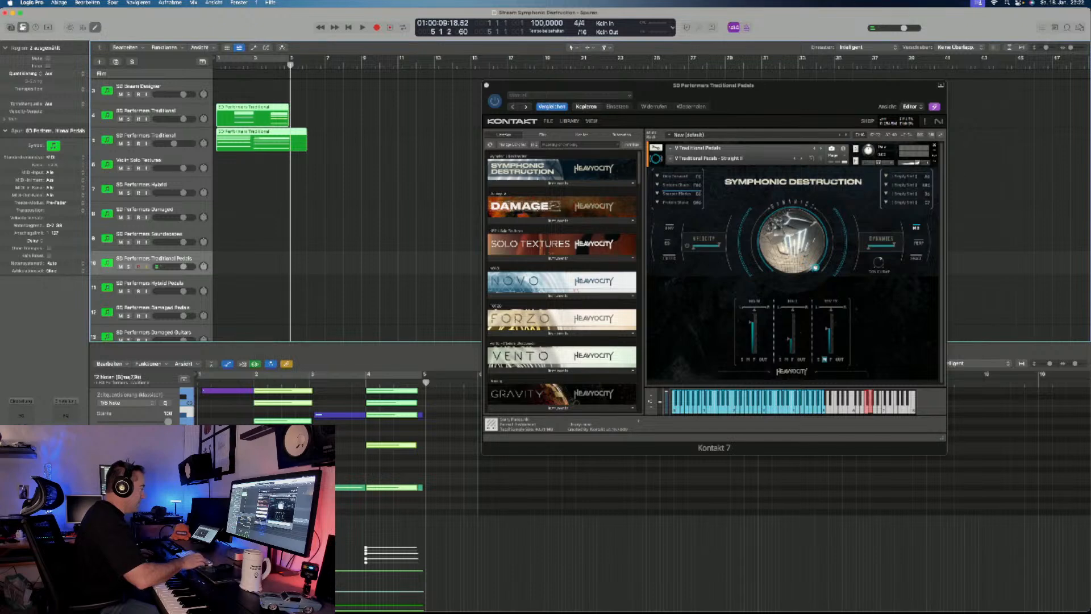
click(324, 183)
drag(323, 184, 233, 86)
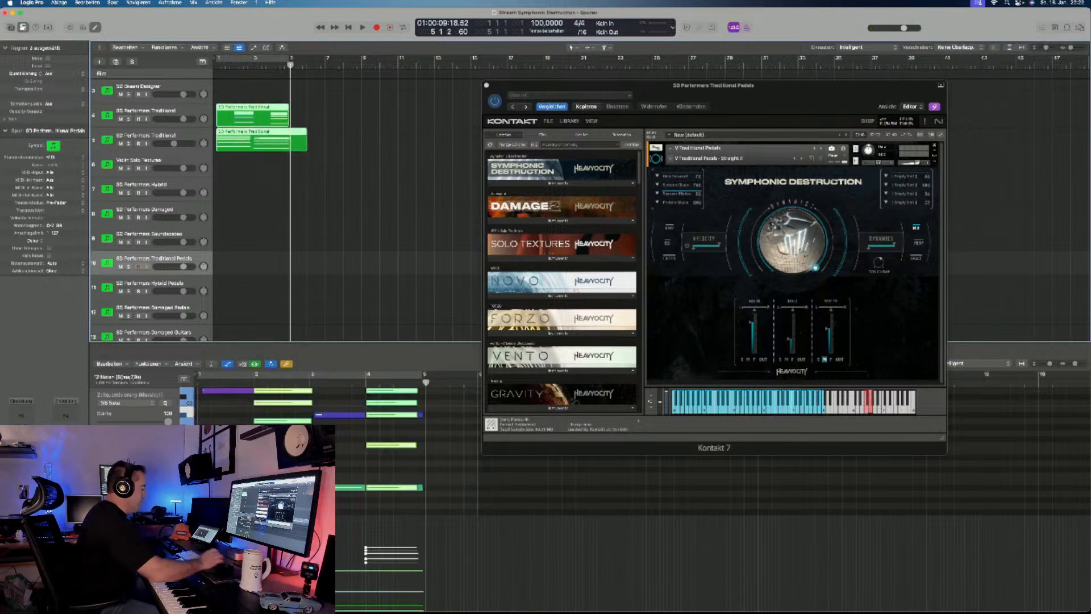
key(BackSpace)
- Record a chord part of about eight bars from the project start on the Traditional Pedals track and select all its notes
key(Return)
key(r)
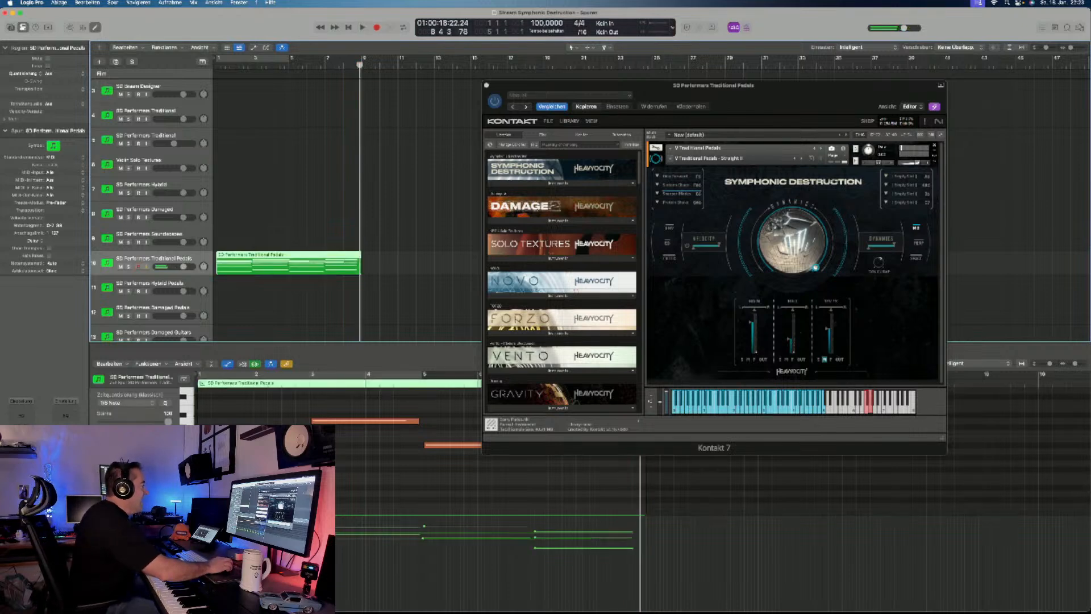
key(super+a)
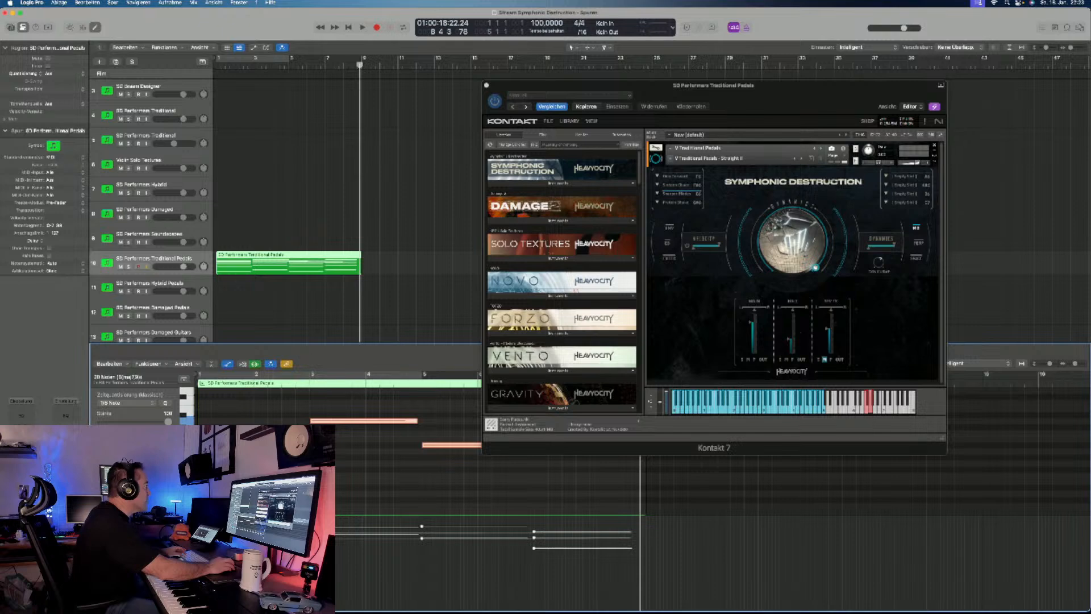
- Select only the notes of the opening chord in the recorded Traditional Pedals region
click(289, 263)
scroll(407, 449, up, 4)
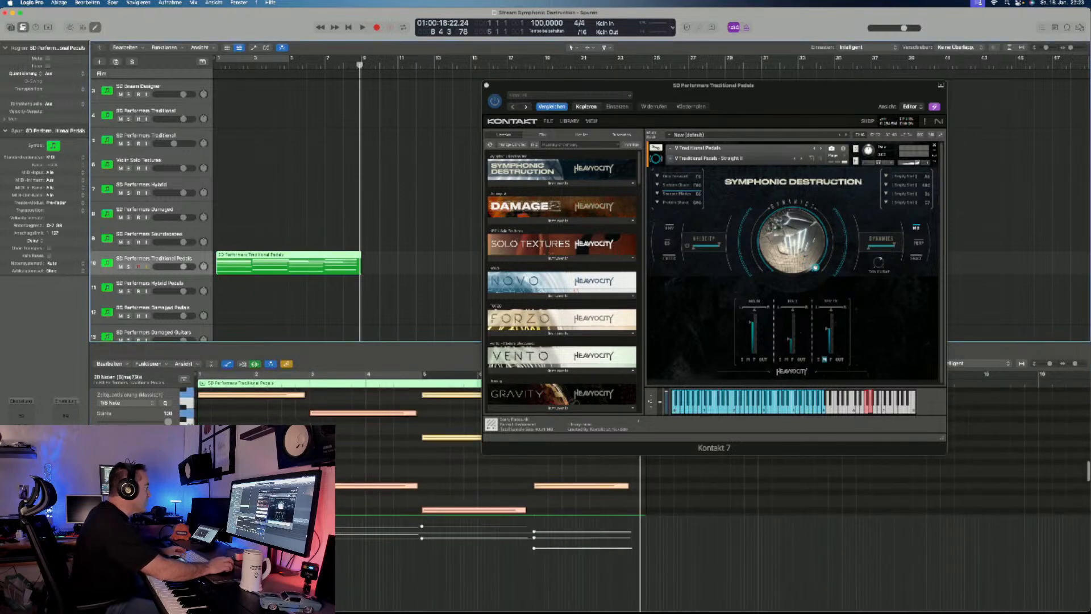
scroll(272, 455, down, 4)
drag(258, 489, 288, 388)
scroll(288, 406, down, 5)
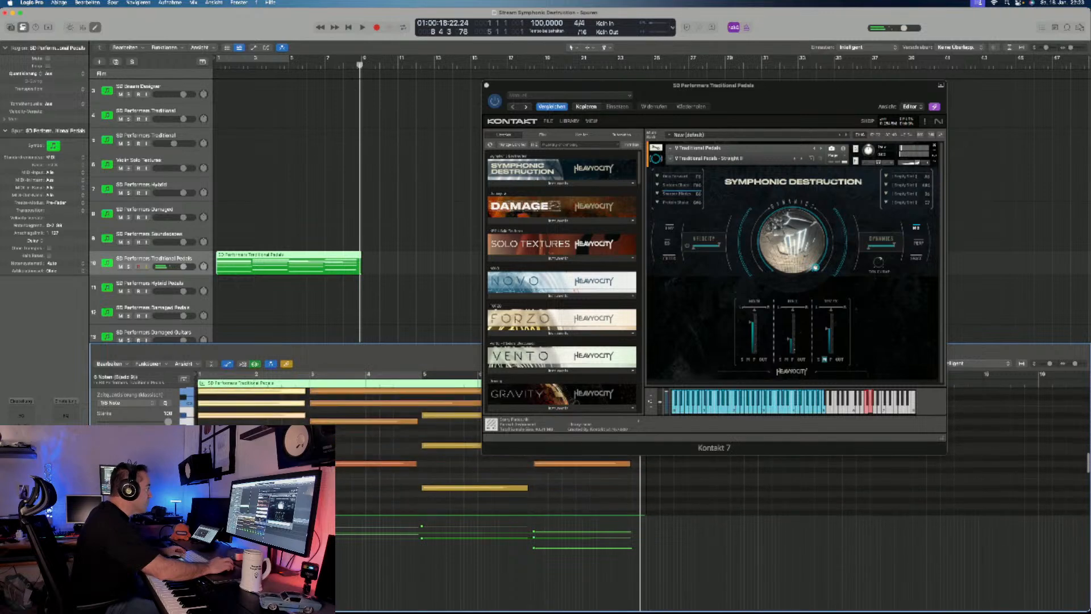
- Switch to the Damage 2 track and move its Kontakt window further away from the arrangement
scroll(227, 210, down, 3)
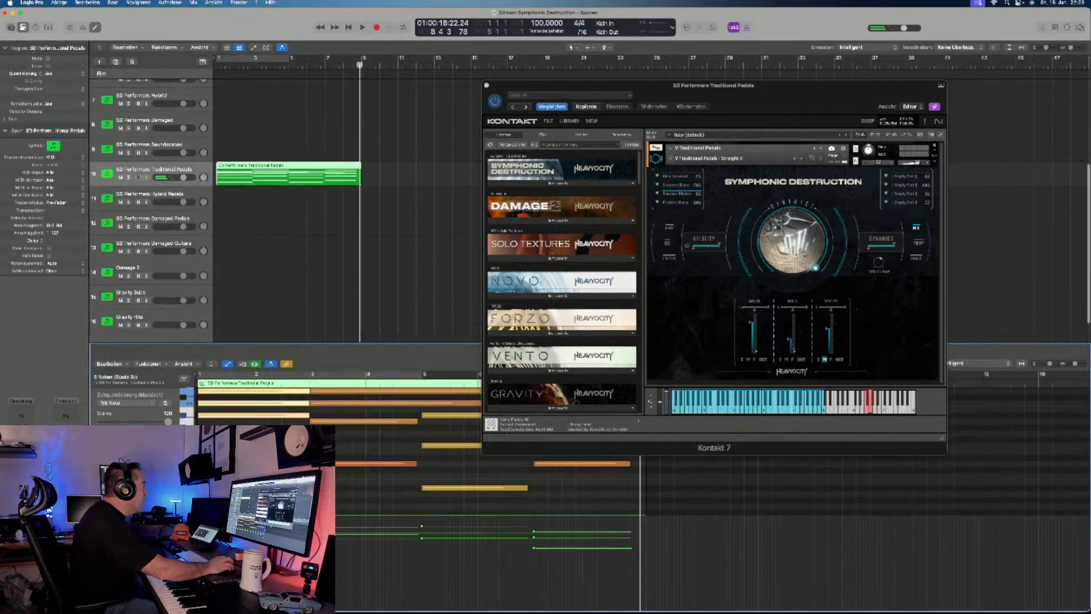
scroll(227, 211, down, 1)
click(149, 260)
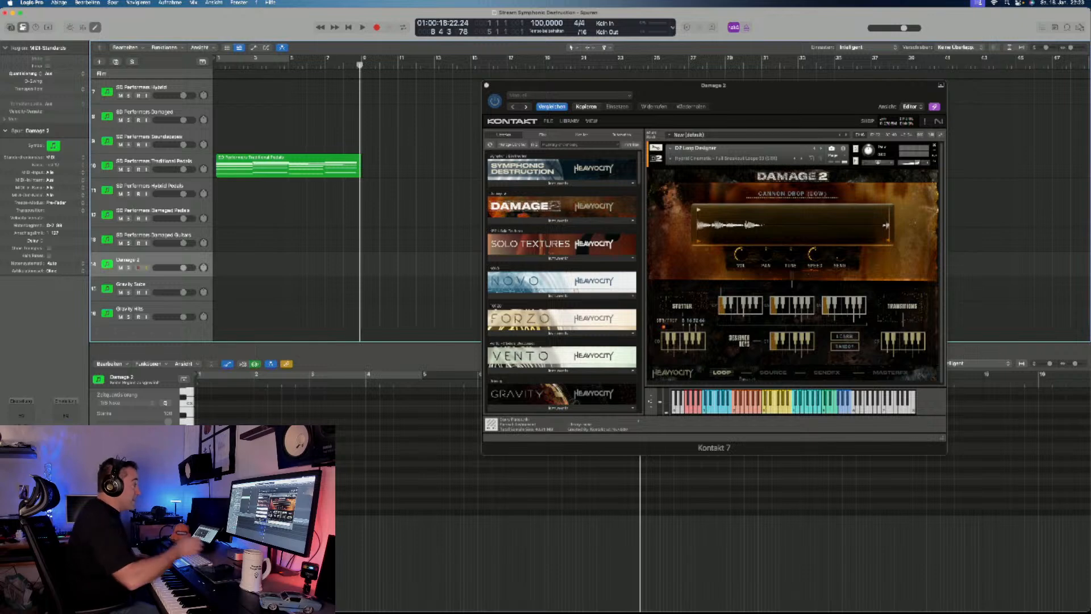
drag(653, 86, 720, 92)
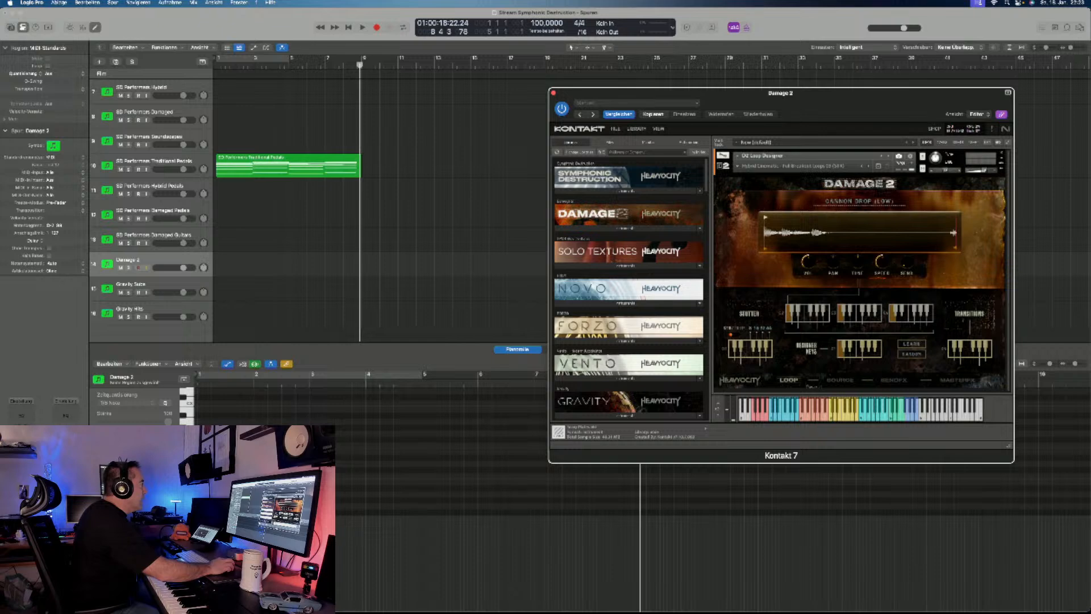
- Record about four bars of the Damage 2 loop from the project start alongside the Traditional Pedals part
click(432, 268)
key(Return)
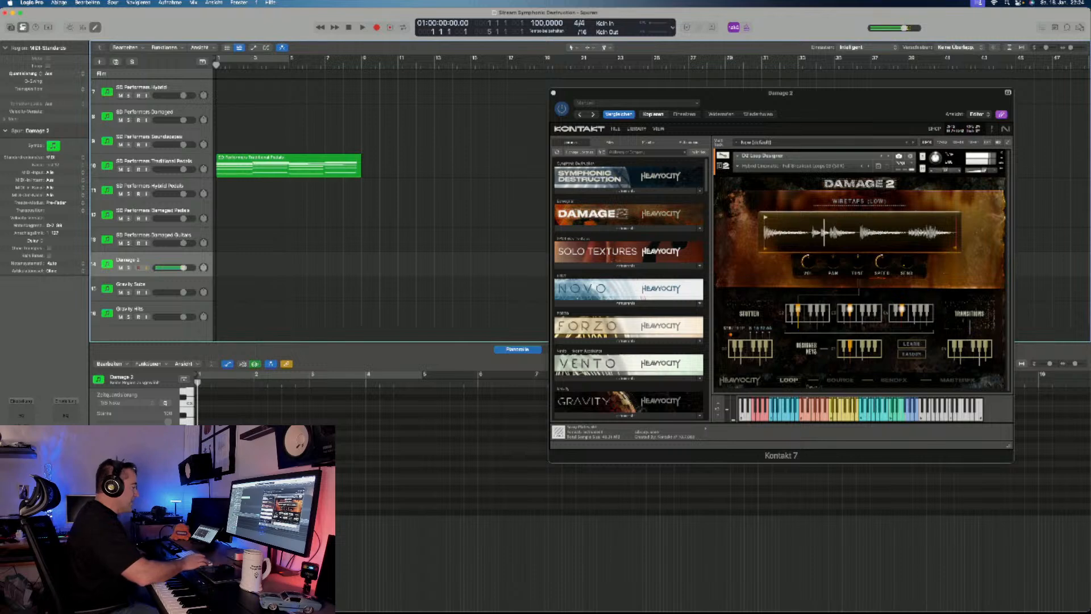
key(r)
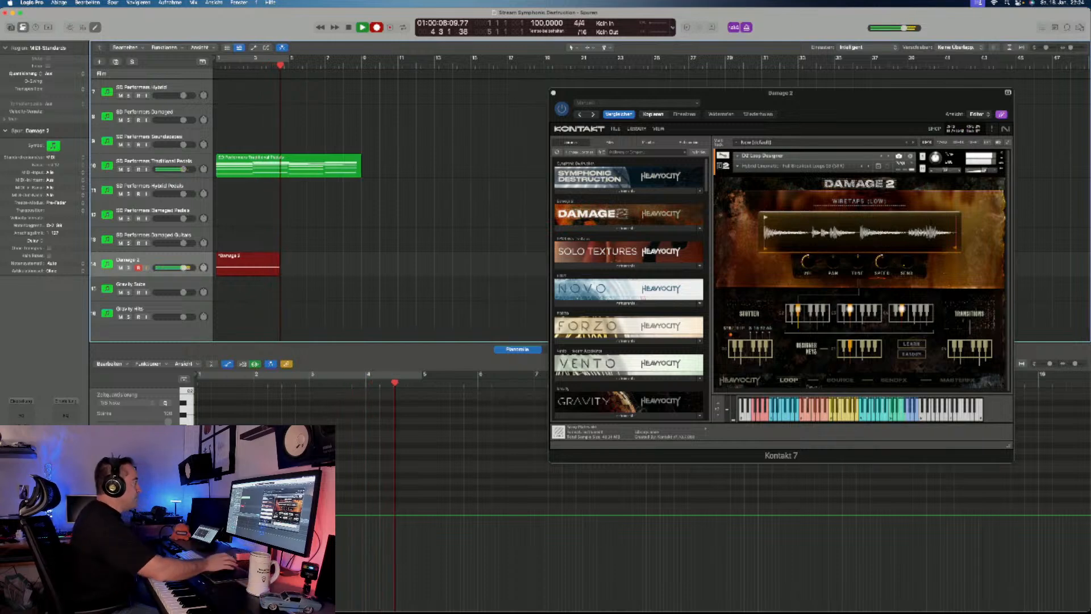
key(space)
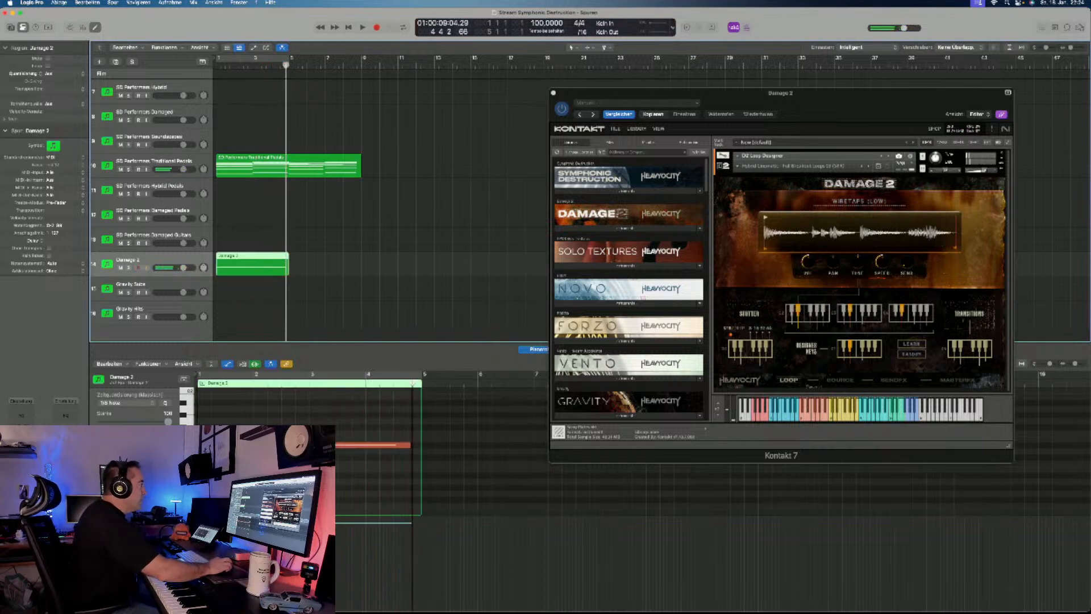
- Extend the Damage 2 region and its single note to match the end of the Traditional Pedals region
drag(287, 268, 362, 268)
drag(631, 92, 649, 50)
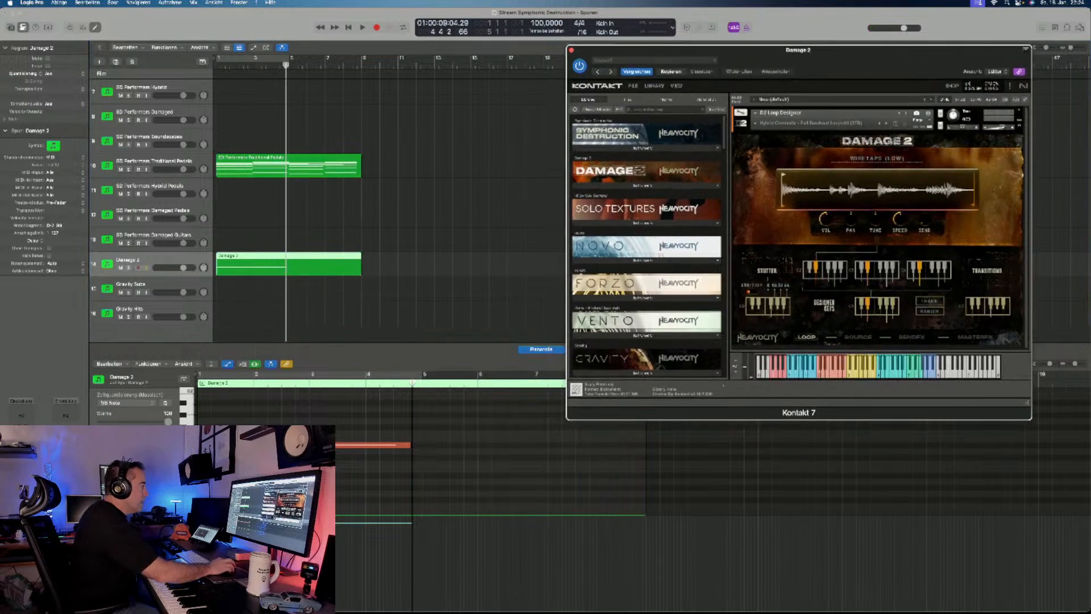
drag(411, 446, 643, 446)
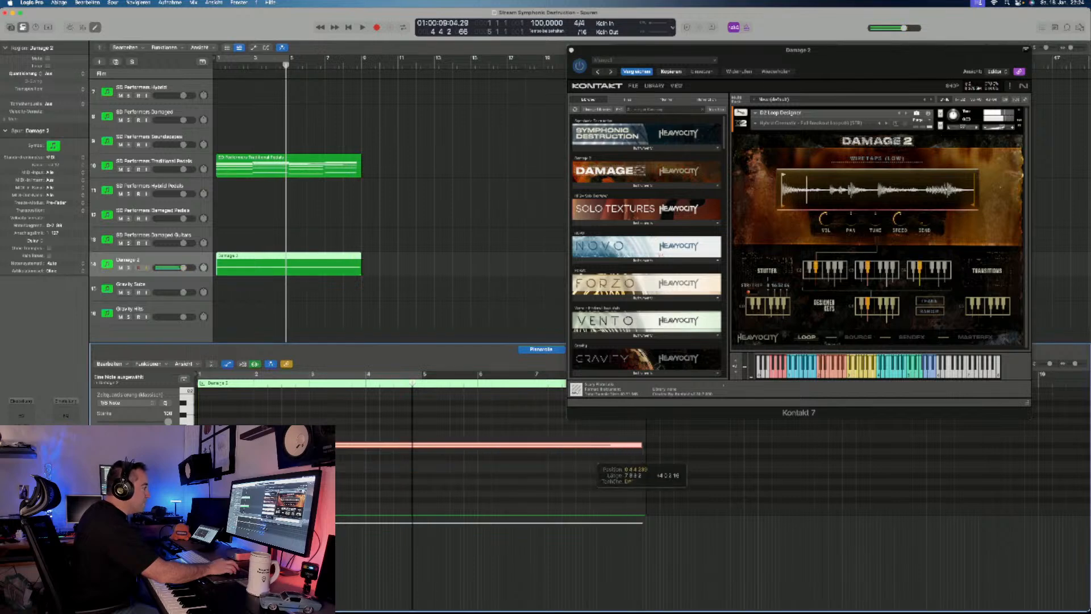
scroll(272, 199, up, 5)
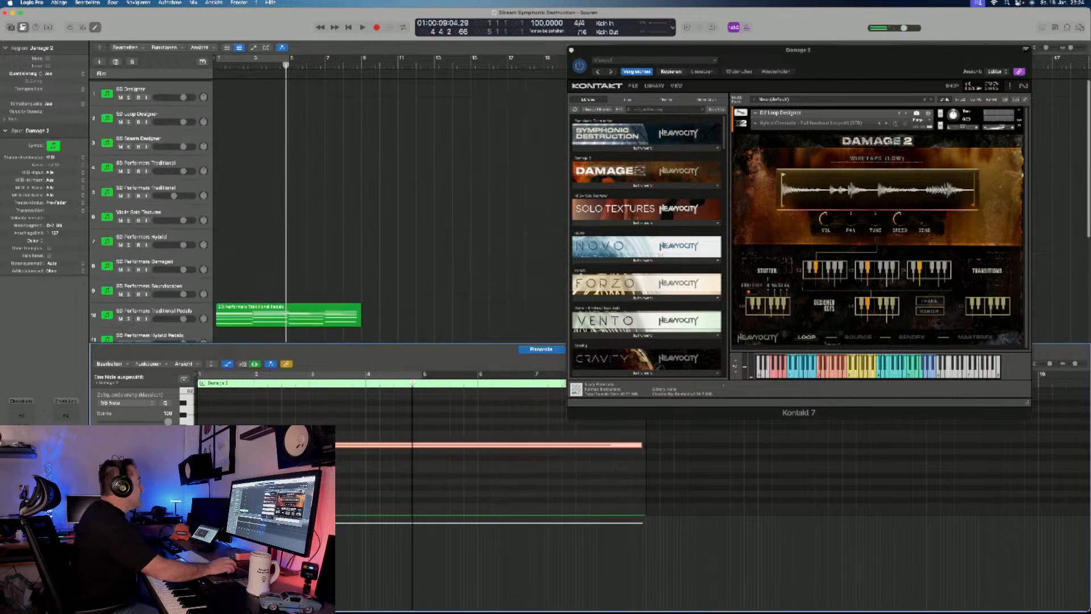
- Overdub additional Damage 2 loop and transition notes into the Damage 2 region from the project start to about bar 7
scroll(272, 199, up, 1)
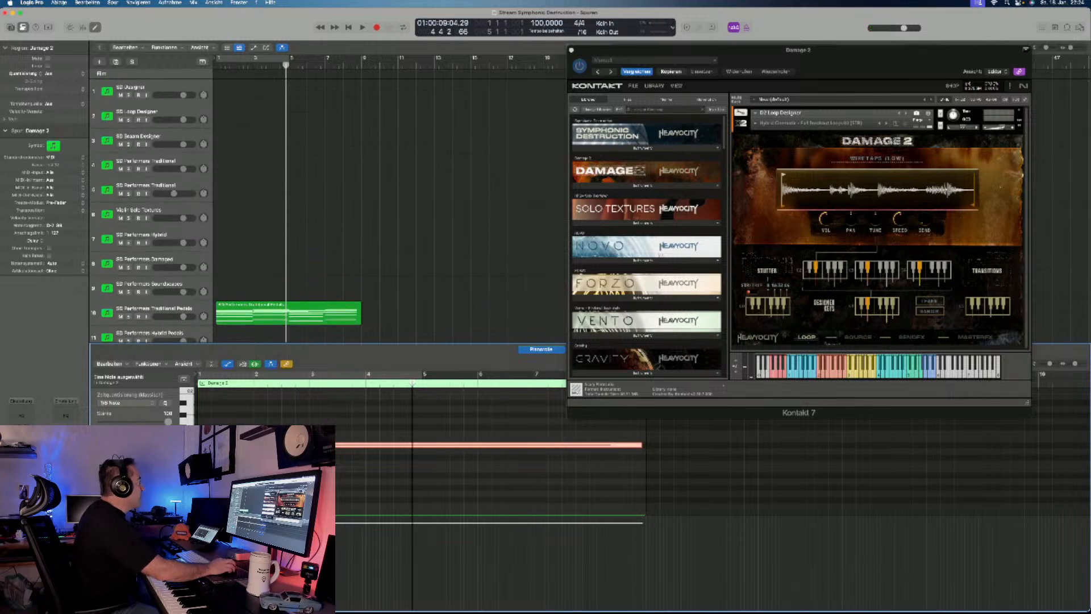
scroll(273, 199, down, 7)
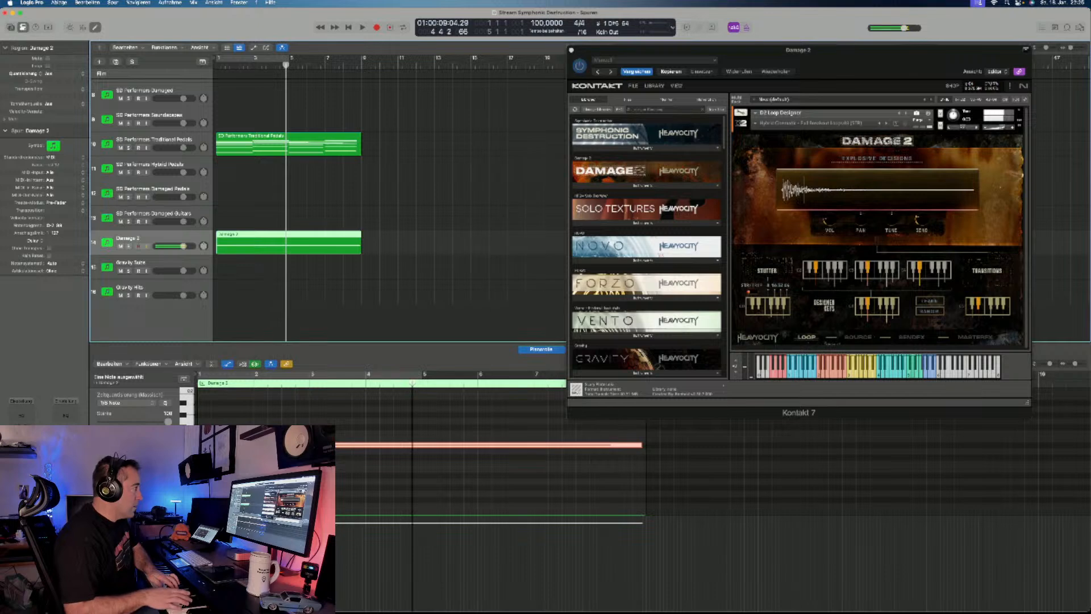
key(space)
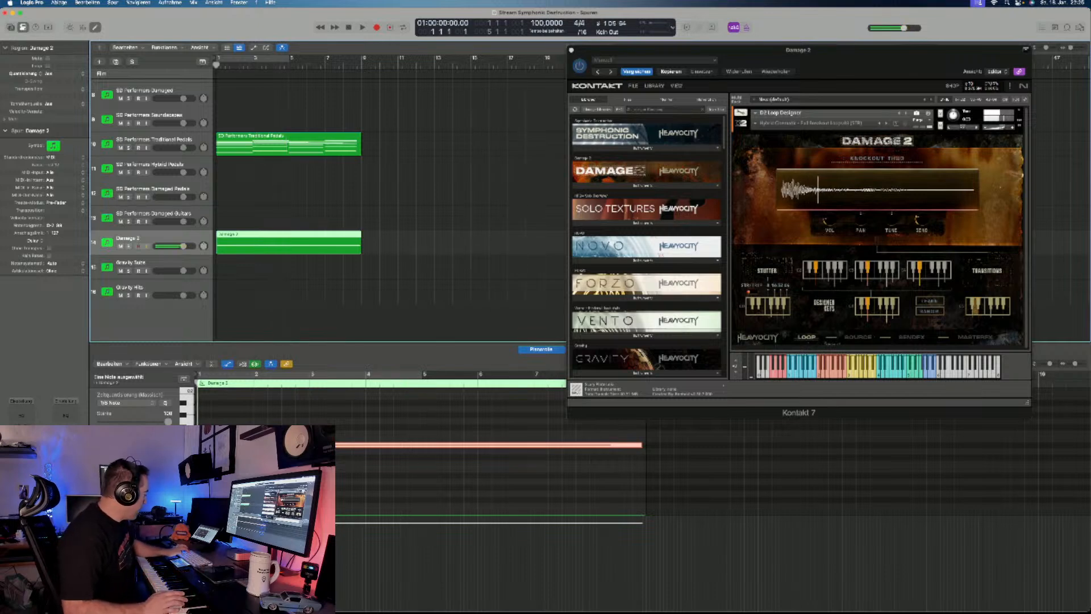
key(r)
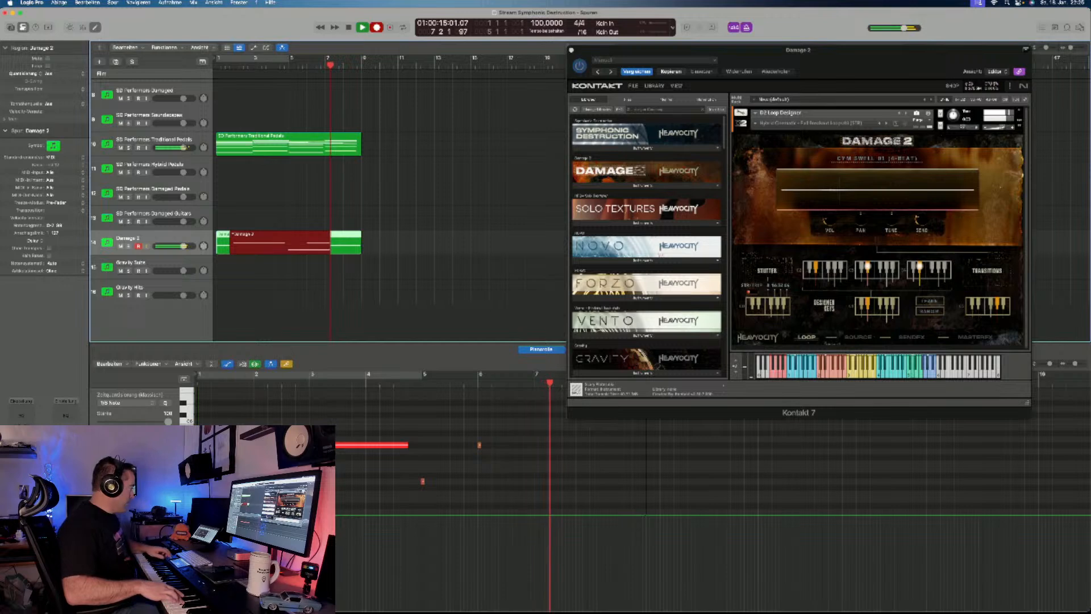
key(space)
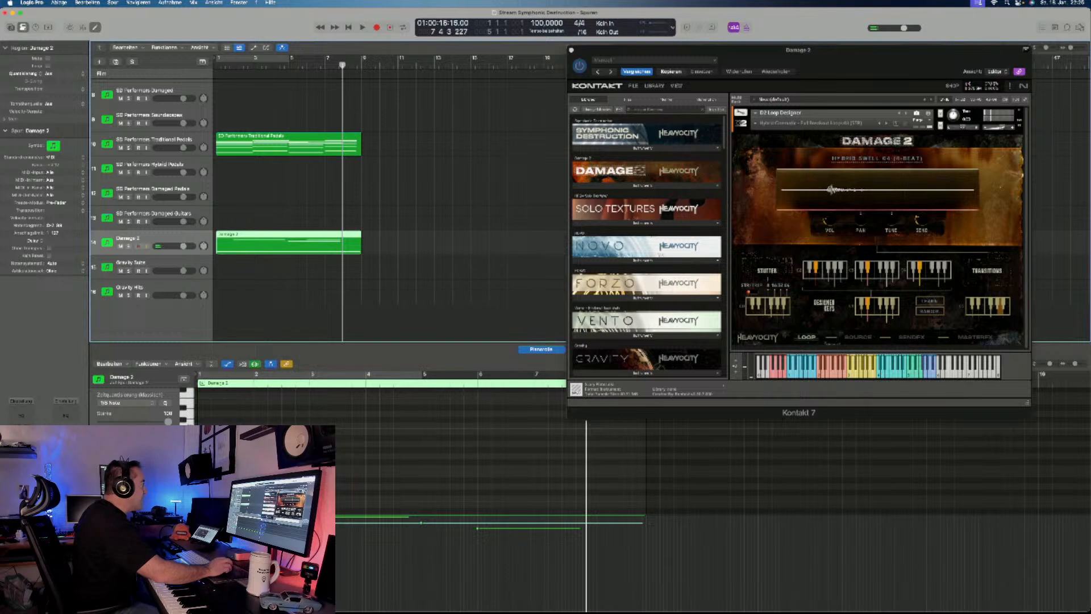
- Record sustained single braam notes on the SD Braam Designer track, starting at bar 3 and stopping around bar 12
scroll(228, 198, up, 5)
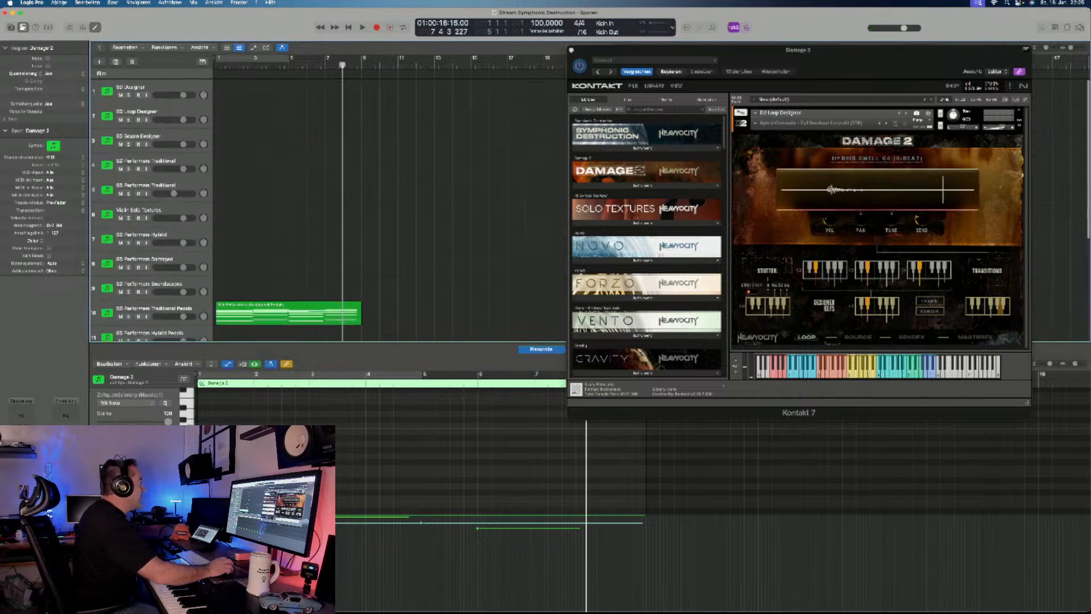
click(139, 136)
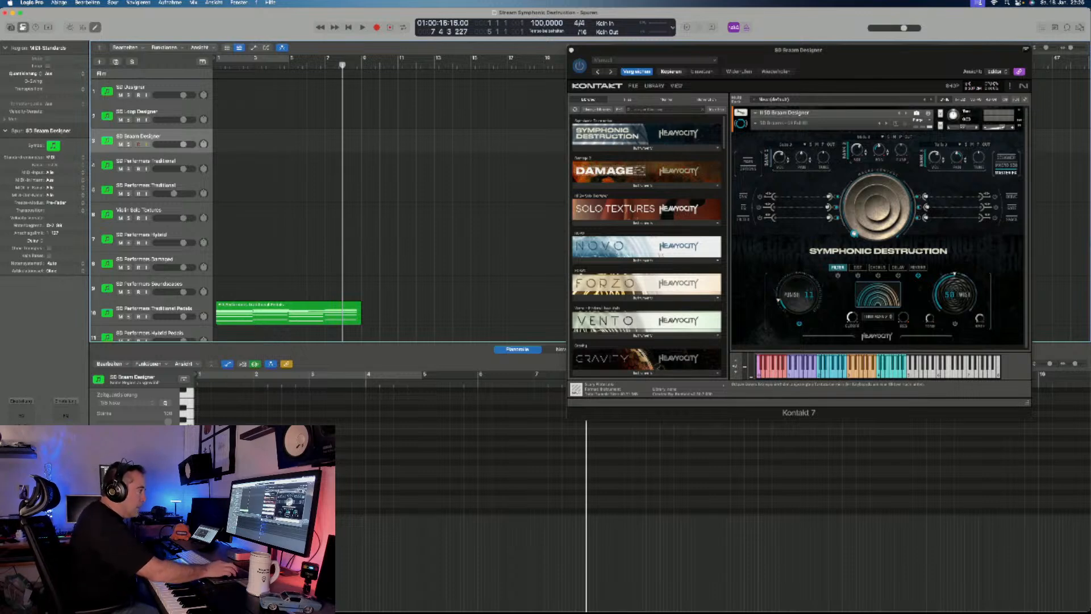
click(736, 360)
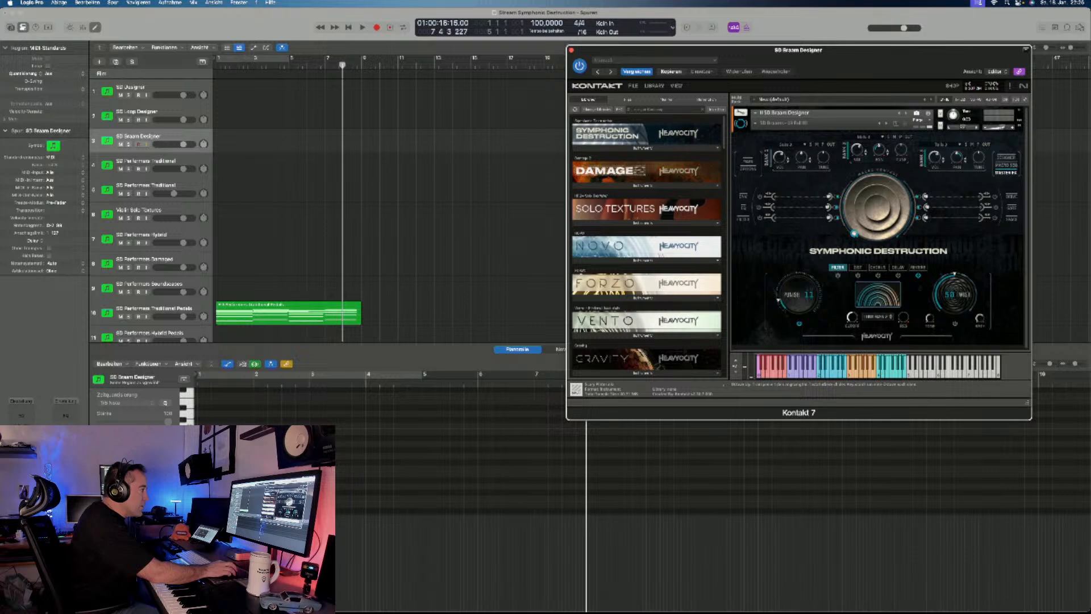
click(735, 360)
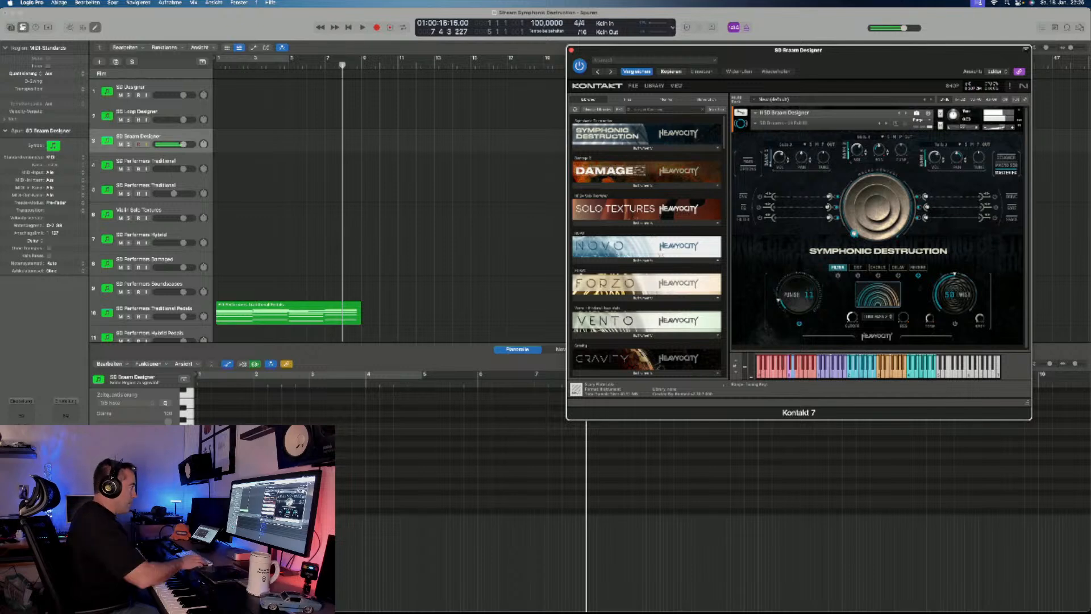
key(r)
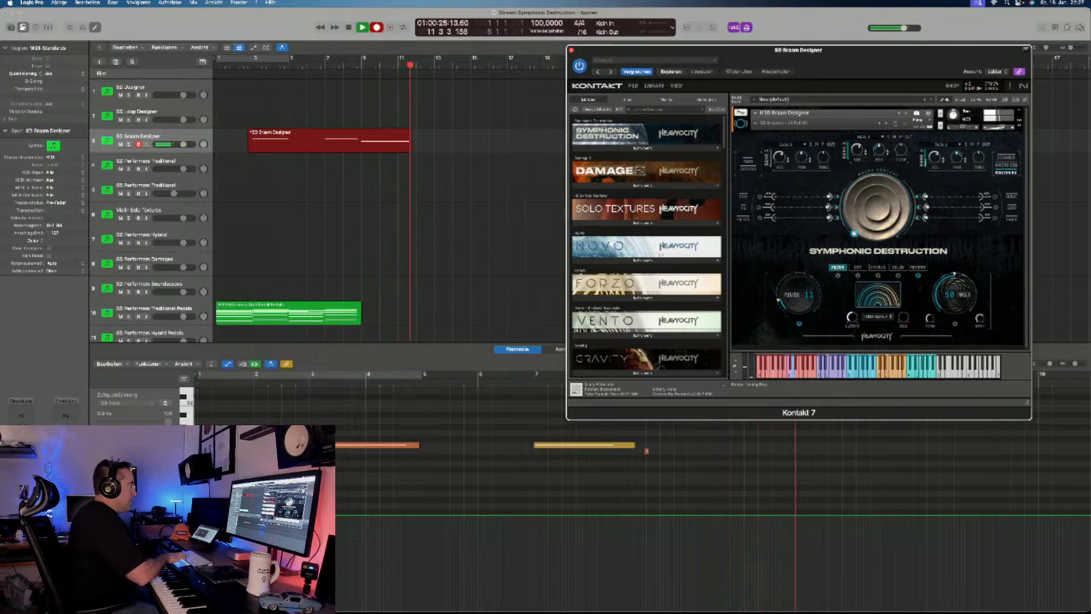
key(r)
key(space)
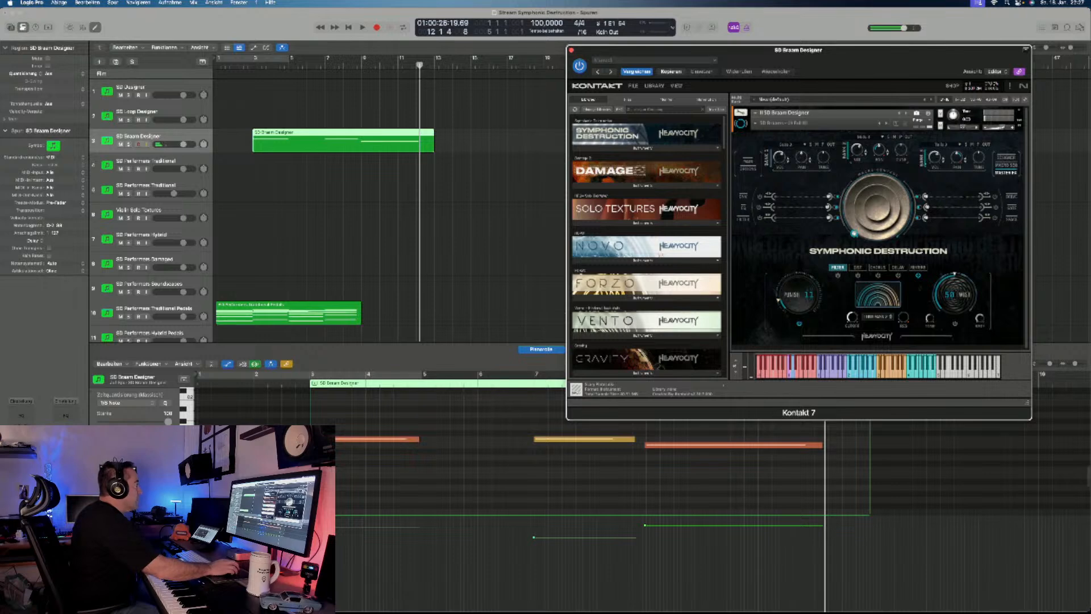
- Load the Hybrid - Shorts snapshot on the SD Performers Hybrid track and record chords from bar 3 to the end of bar 8
scroll(324, 205, down, 3)
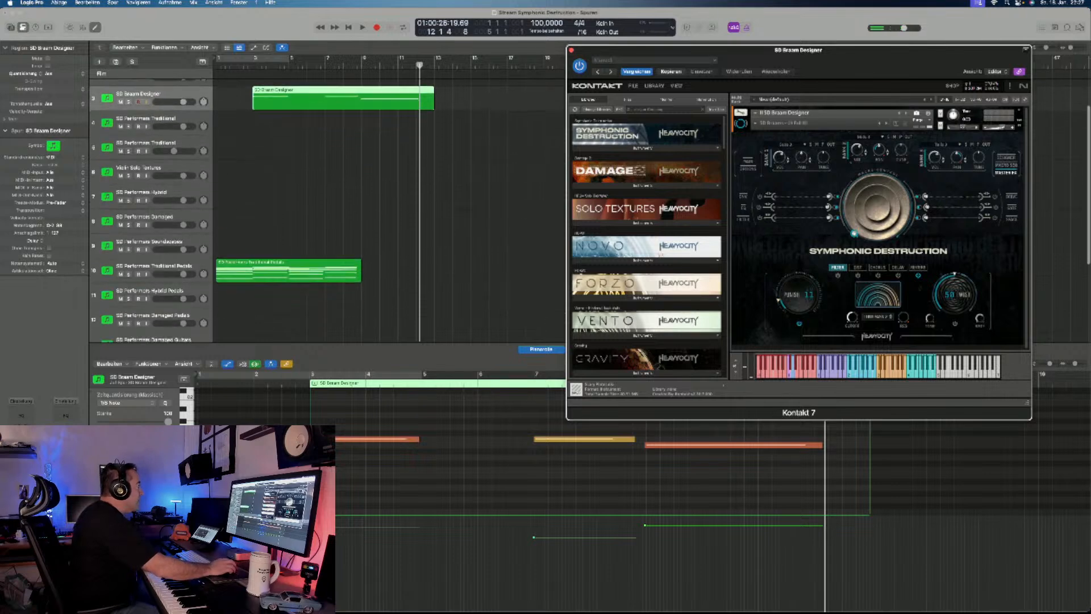
click(142, 192)
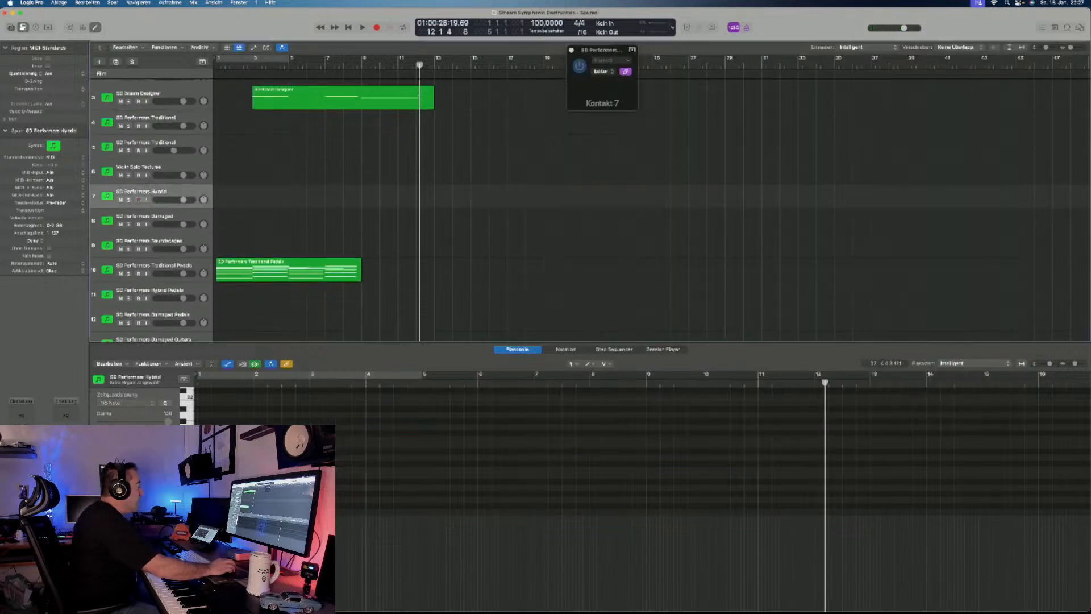
click(783, 122)
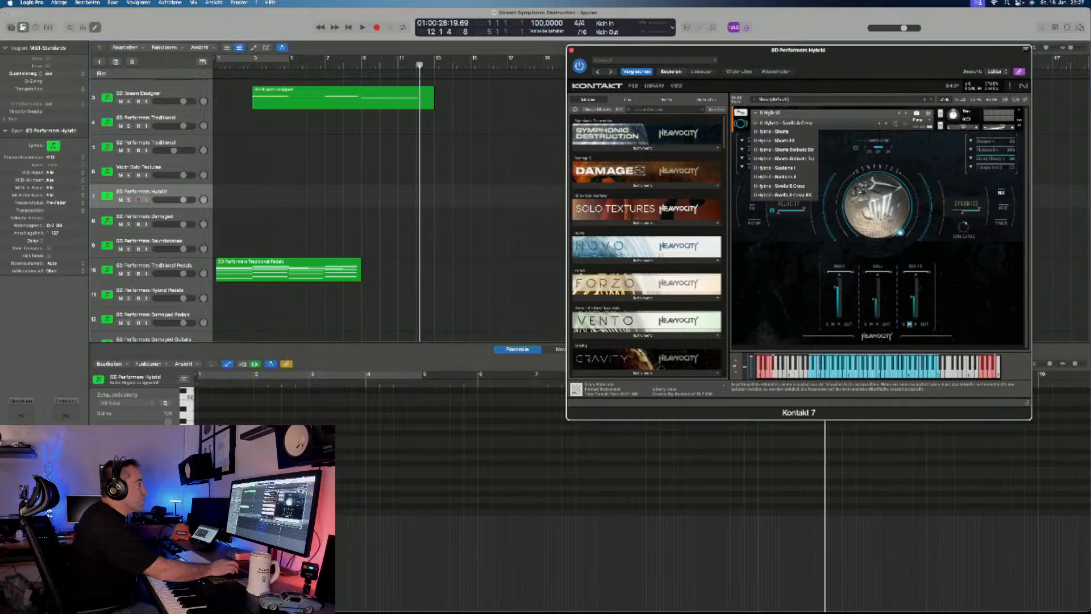
click(774, 131)
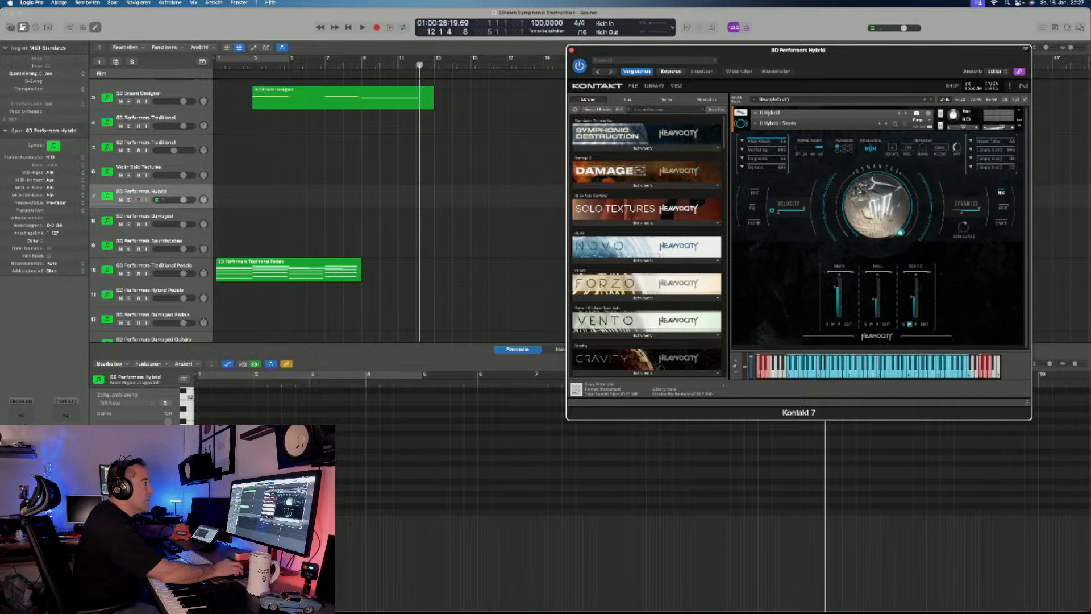
click(939, 147)
click(946, 164)
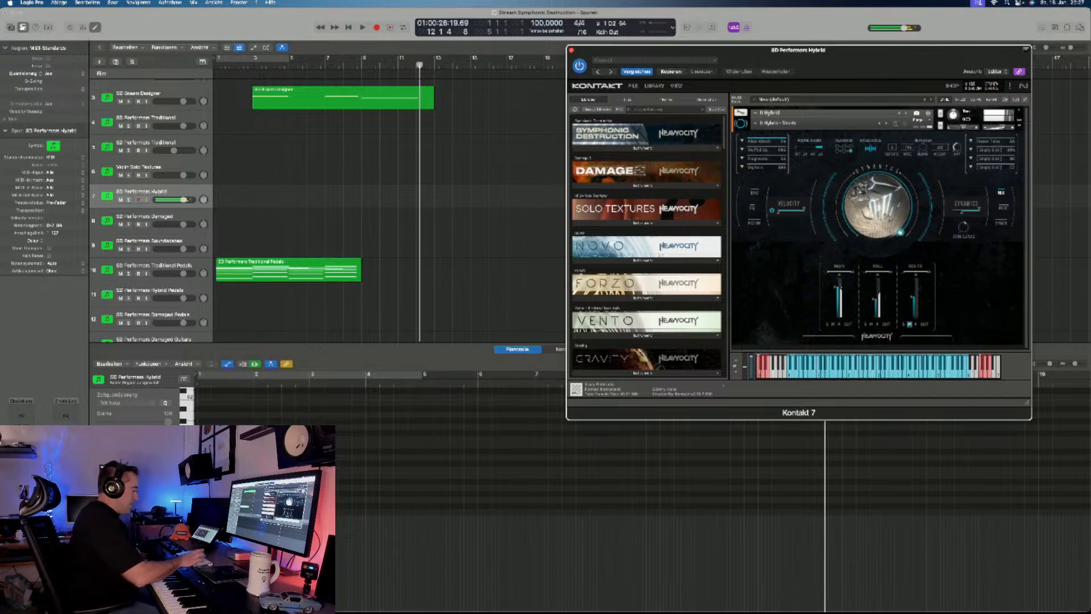
key(r)
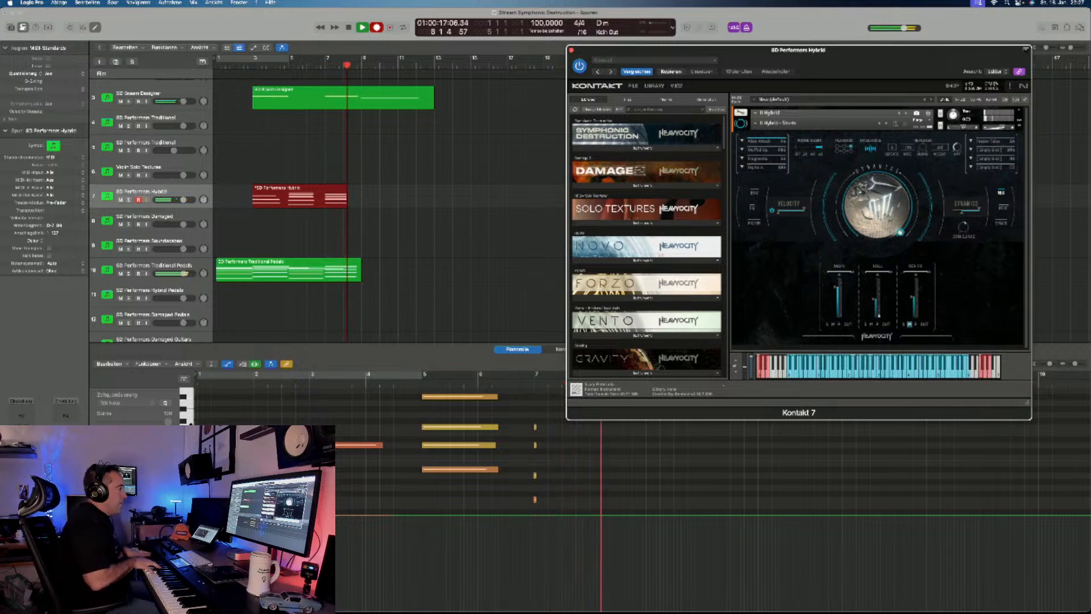
key(space)
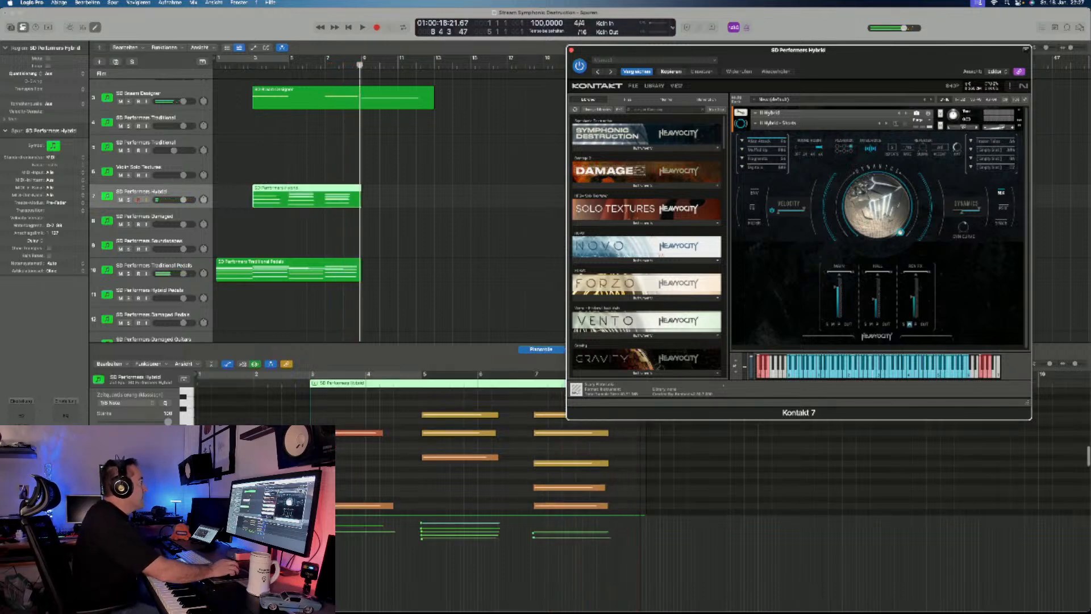
- Extend the end of the Damage 2 region by one bar to bar 10
scroll(289, 243, down, 5)
click(288, 242)
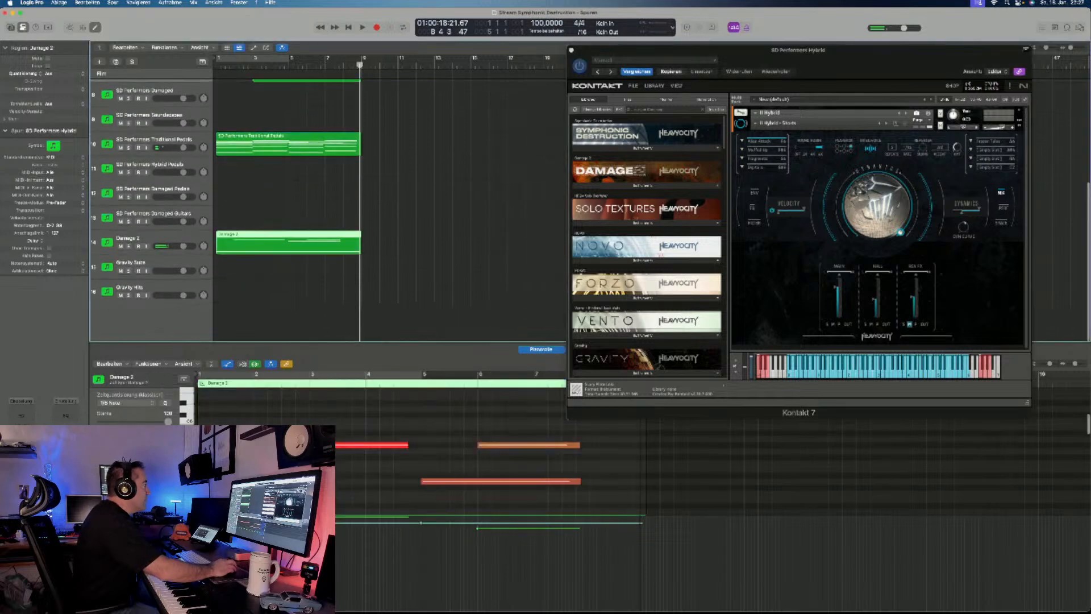
drag(359, 244, 379, 244)
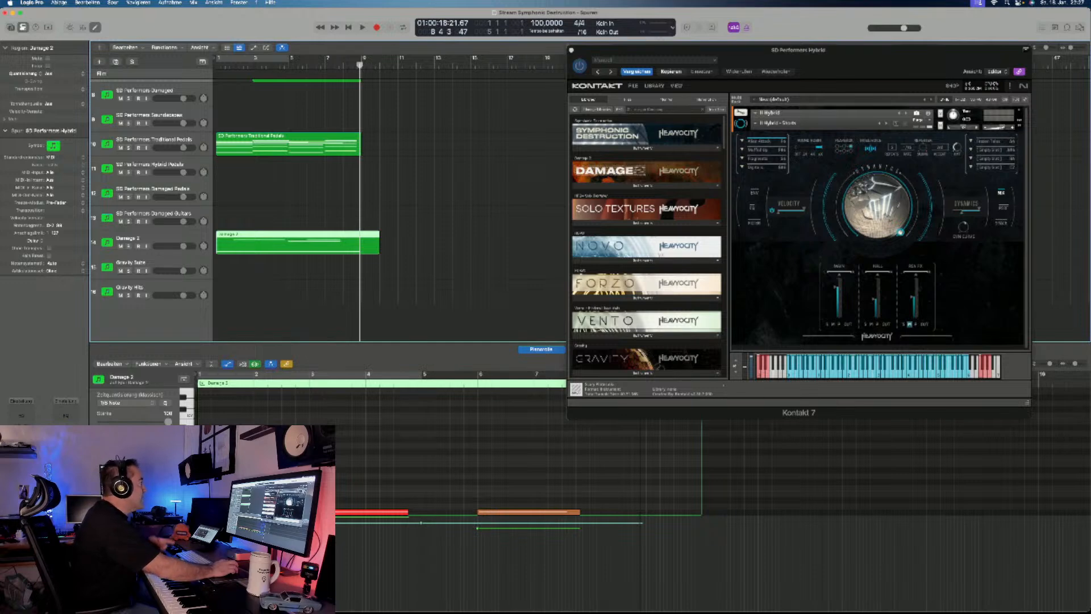
- Overdub a closing transition note on the Damage 2 track and align its start with bar 8
click(149, 239)
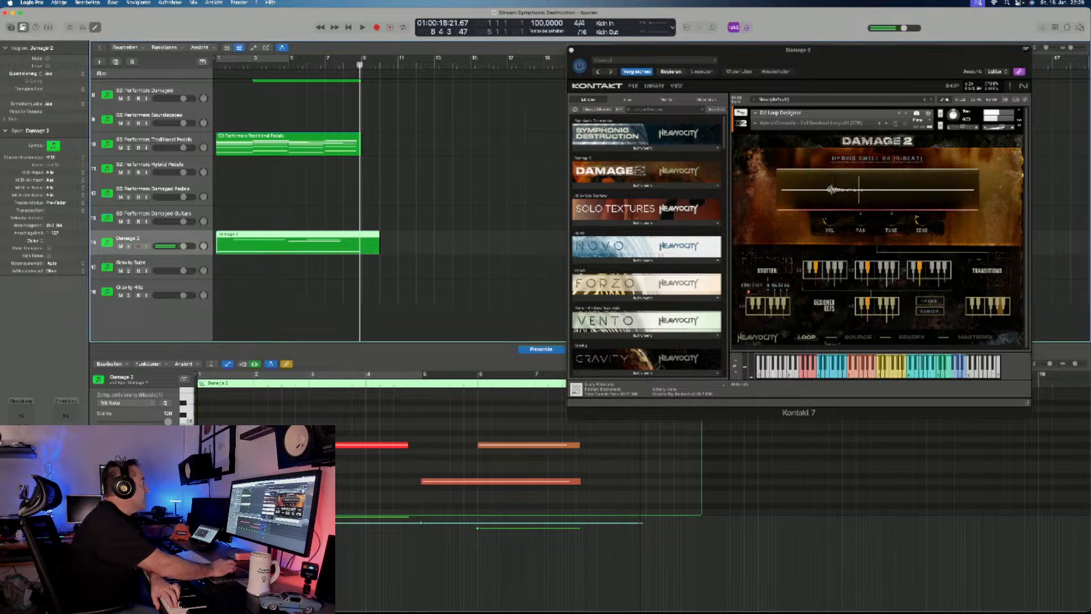
key(r)
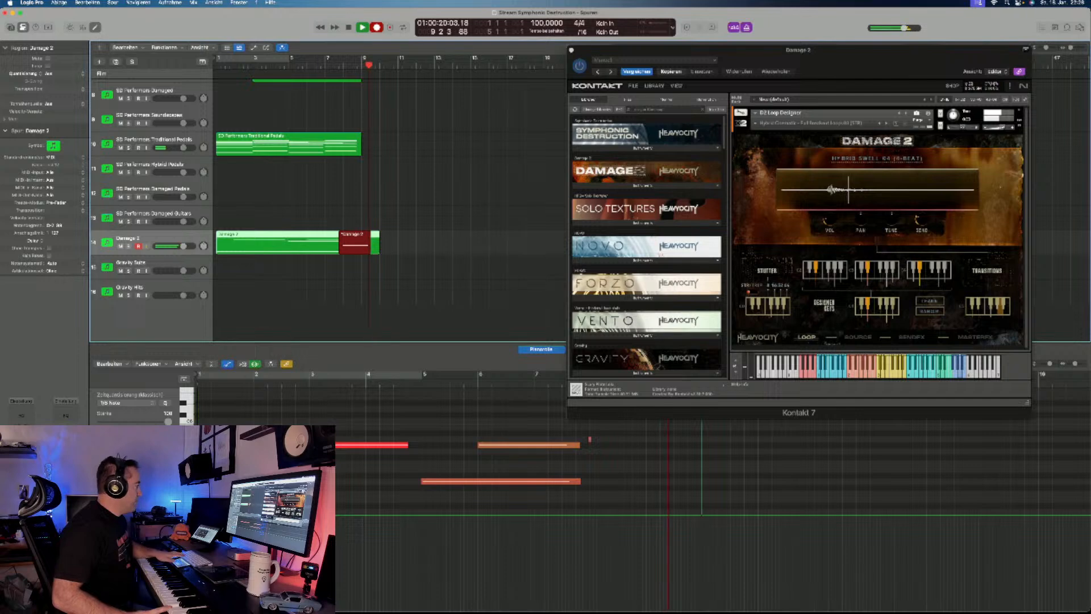
key(space)
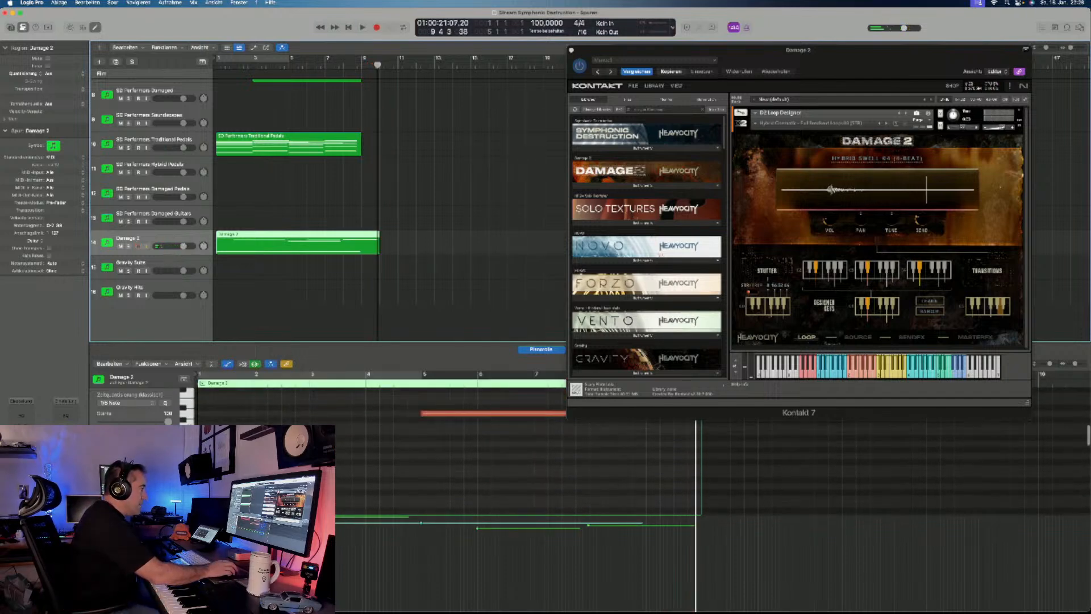
scroll(517, 468, up, 1)
click(594, 474)
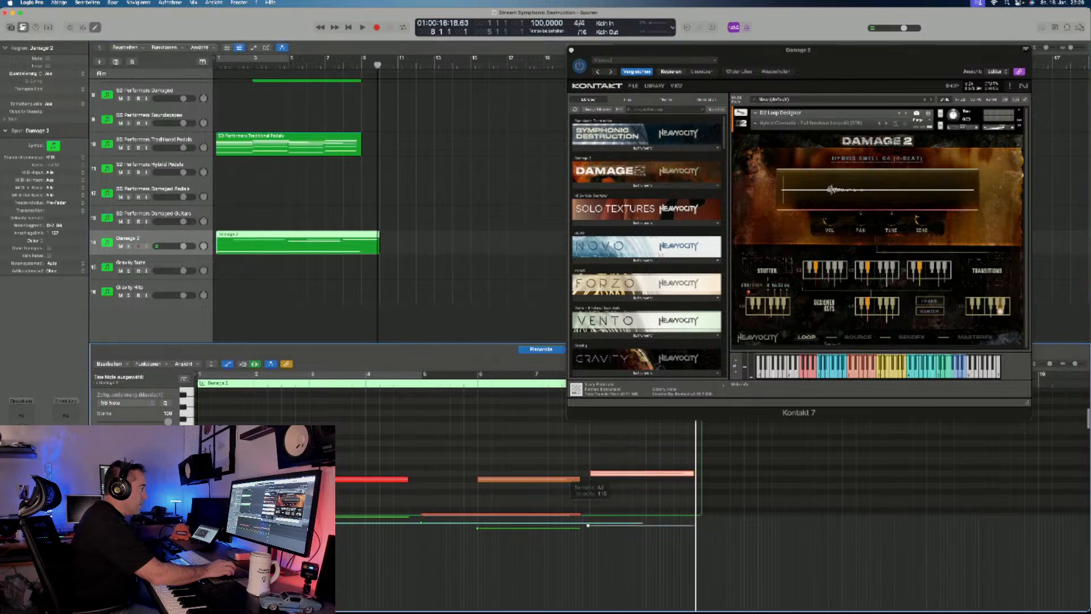
- On the second SD Performers Traditional track, audition the Traditional - Sustains I snapshot and load Traditional - Sustains II
scroll(292, 216, up, 5)
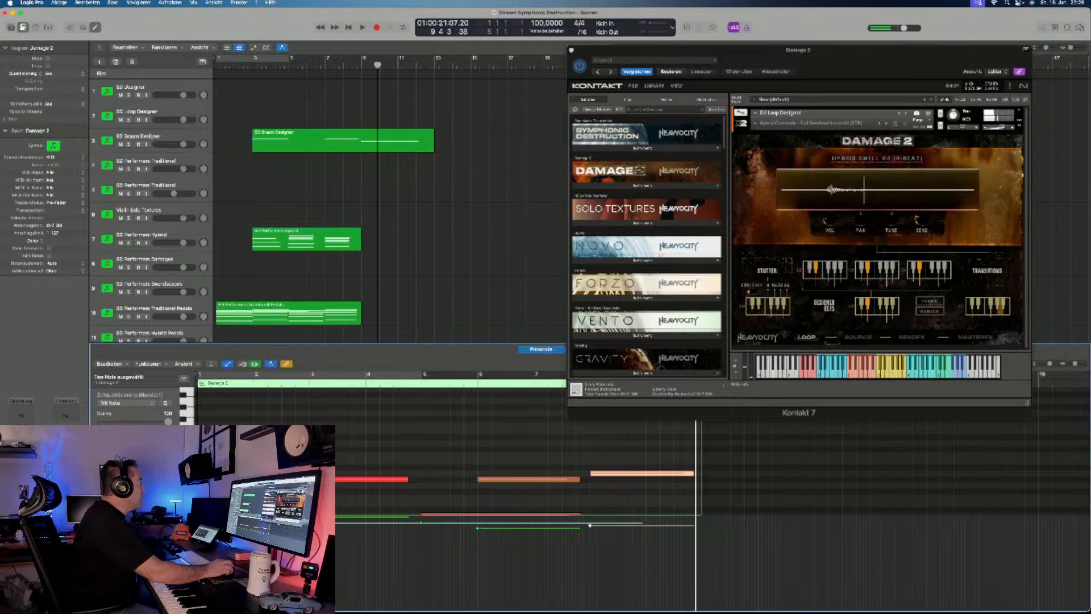
click(147, 187)
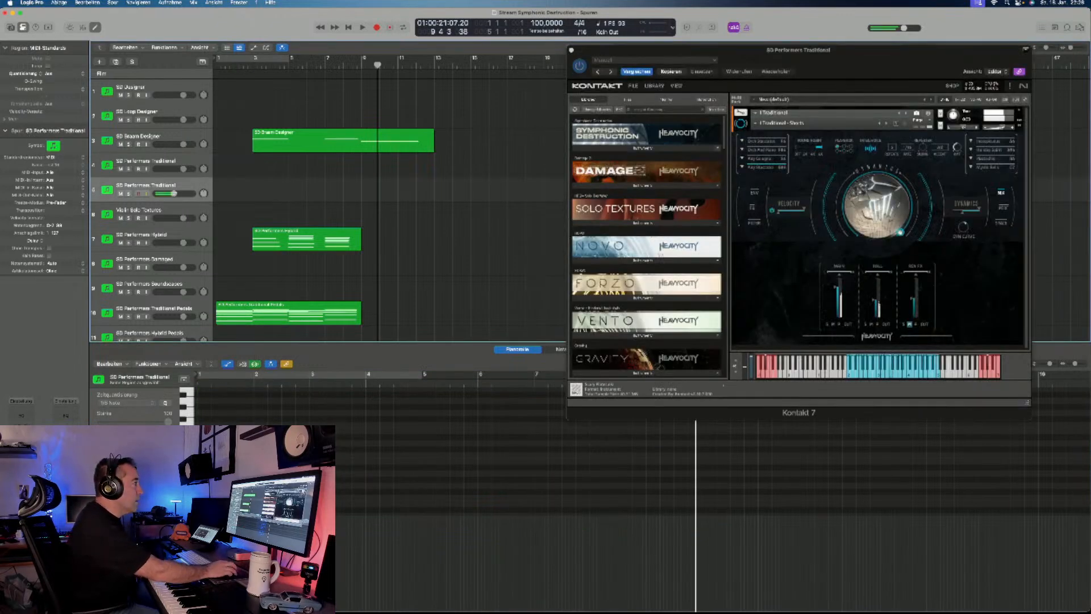
click(779, 122)
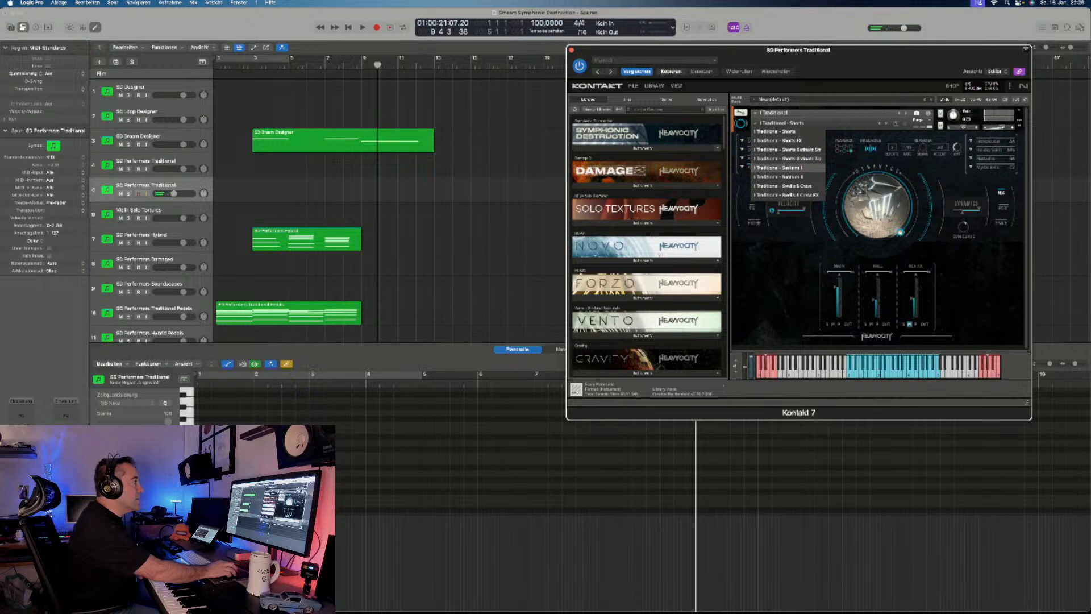
click(782, 168)
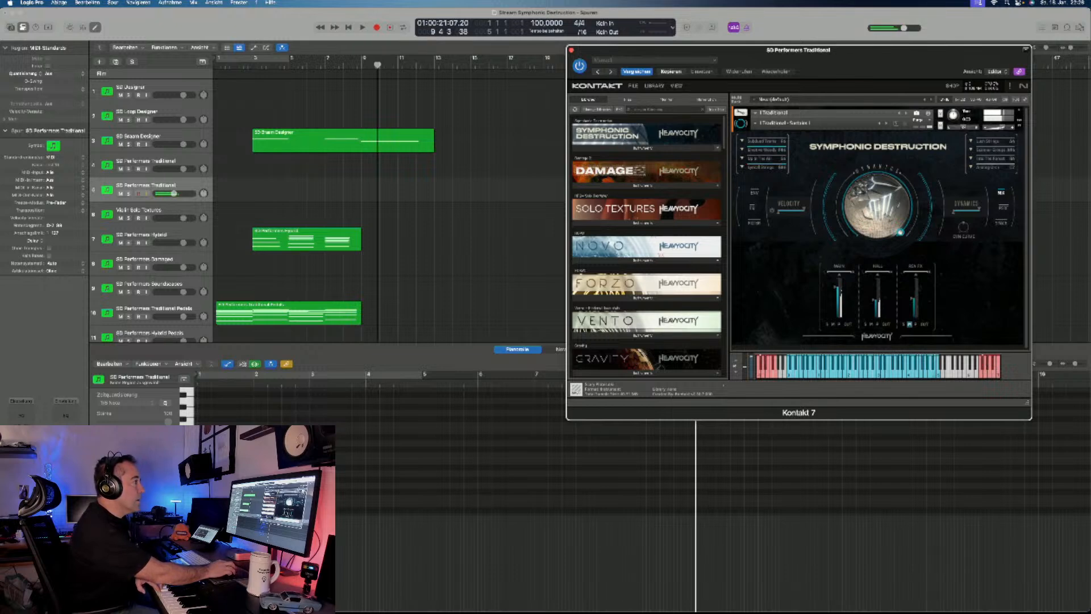
click(784, 123)
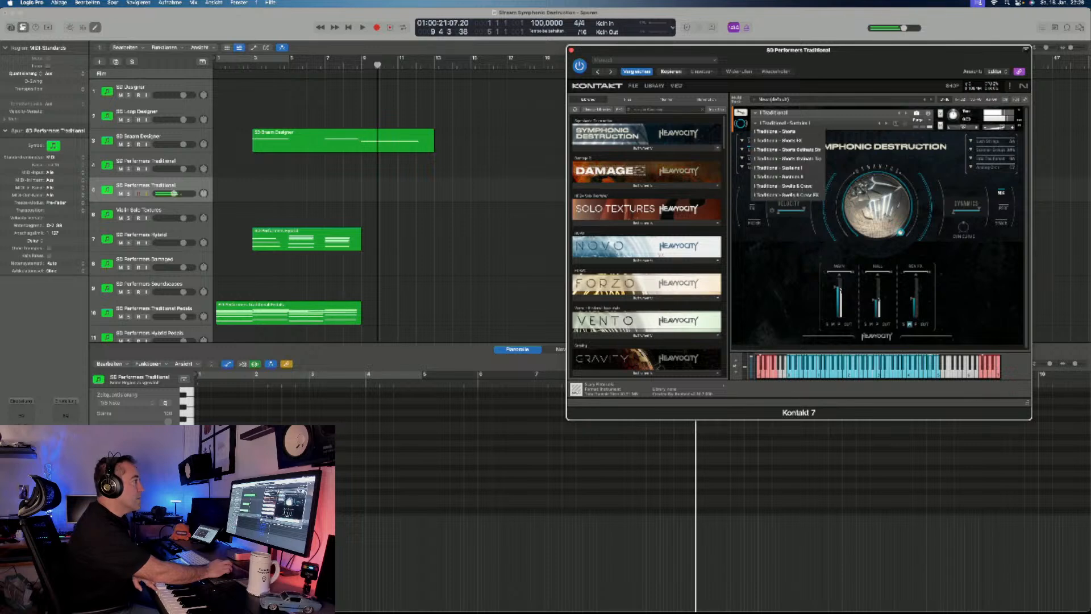
click(778, 177)
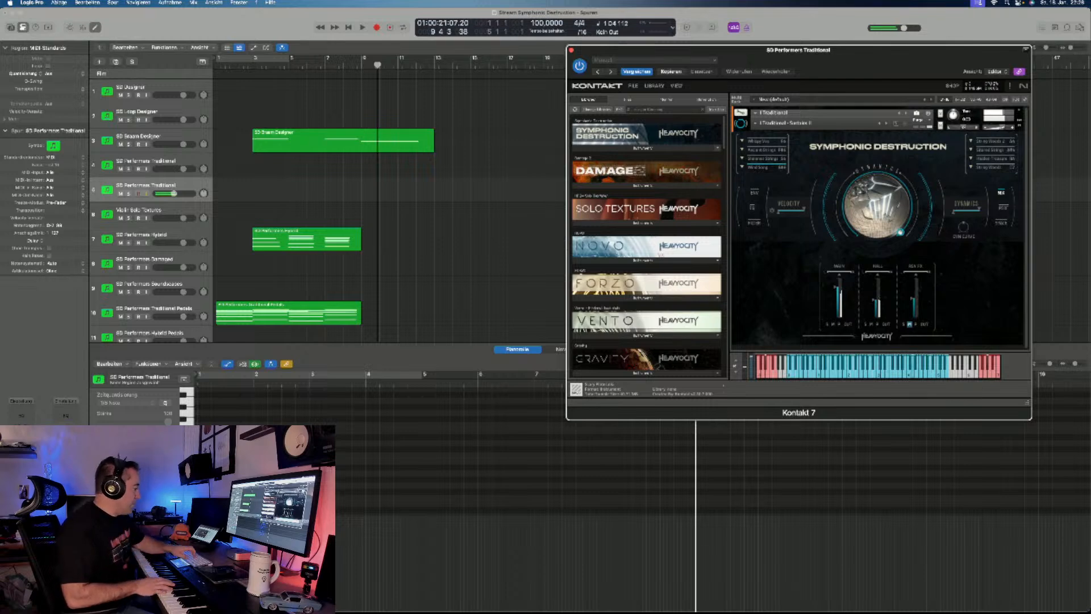
- Record a single-note melody on the second SD Performers Traditional track from the project start to the end of bar 8
key(Return)
key(r)
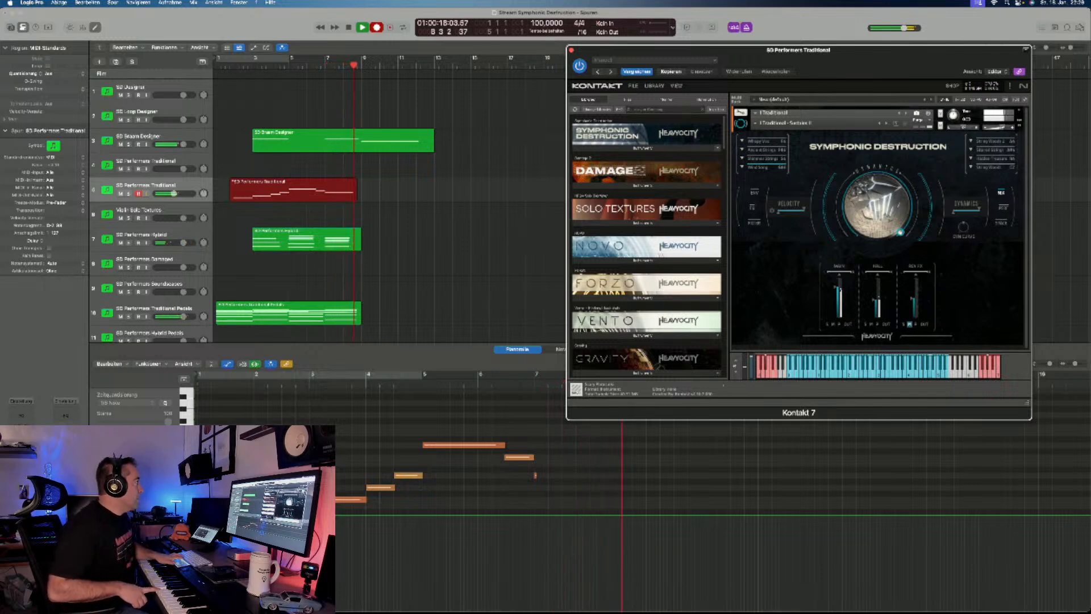
key(space)
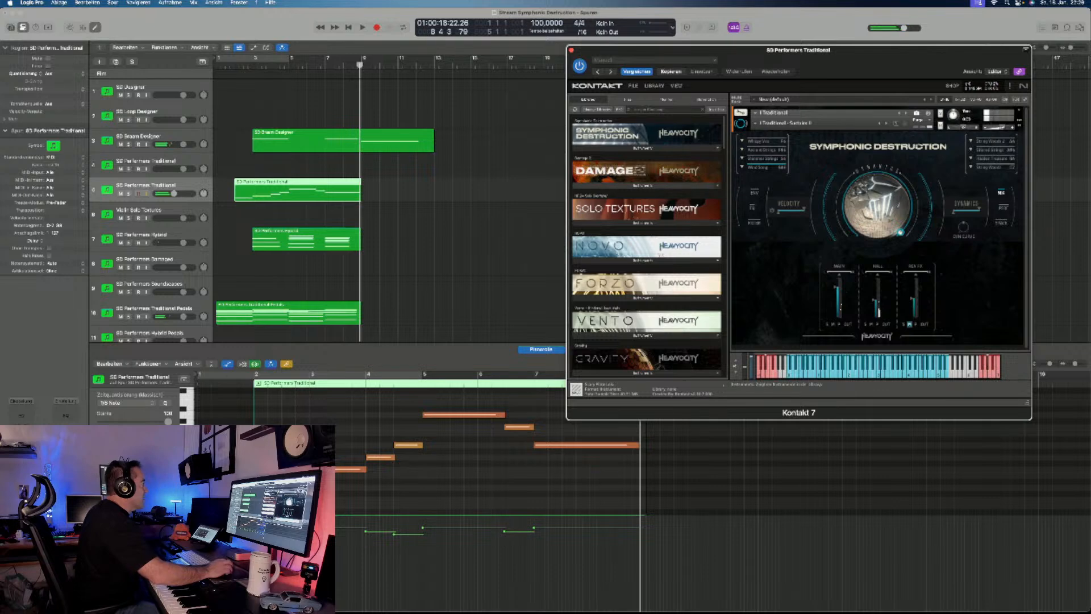
scroll(284, 211, down, 5)
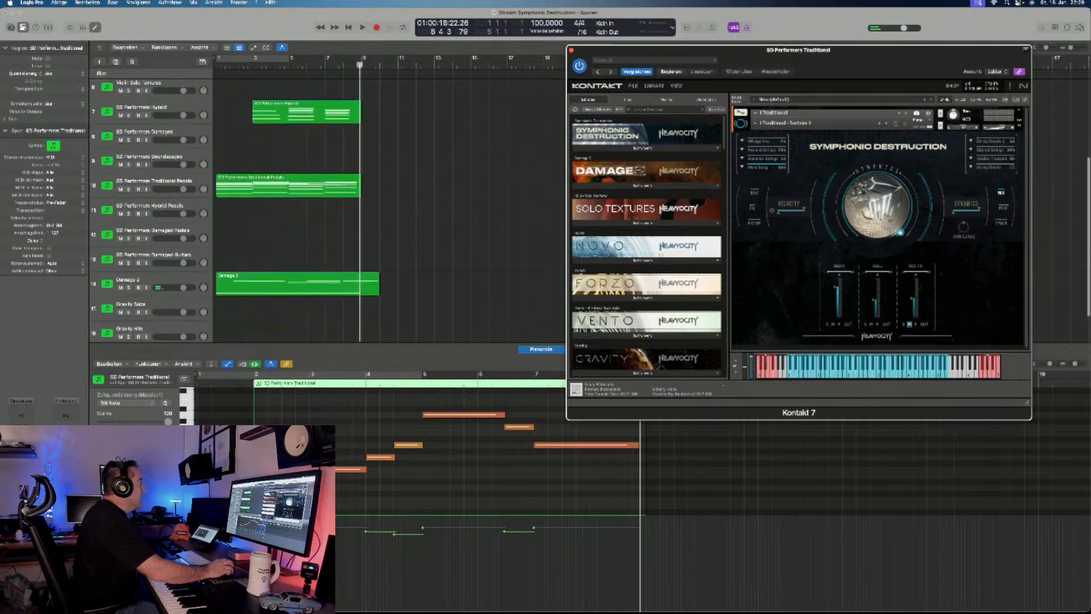
scroll(284, 210, down, 1)
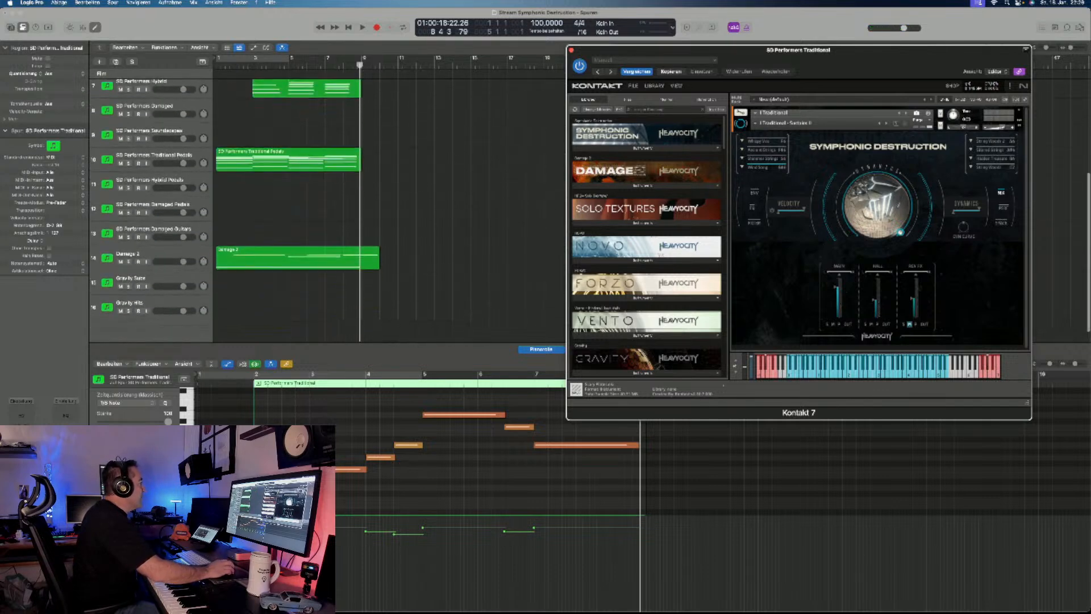
scroll(284, 210, up, 1)
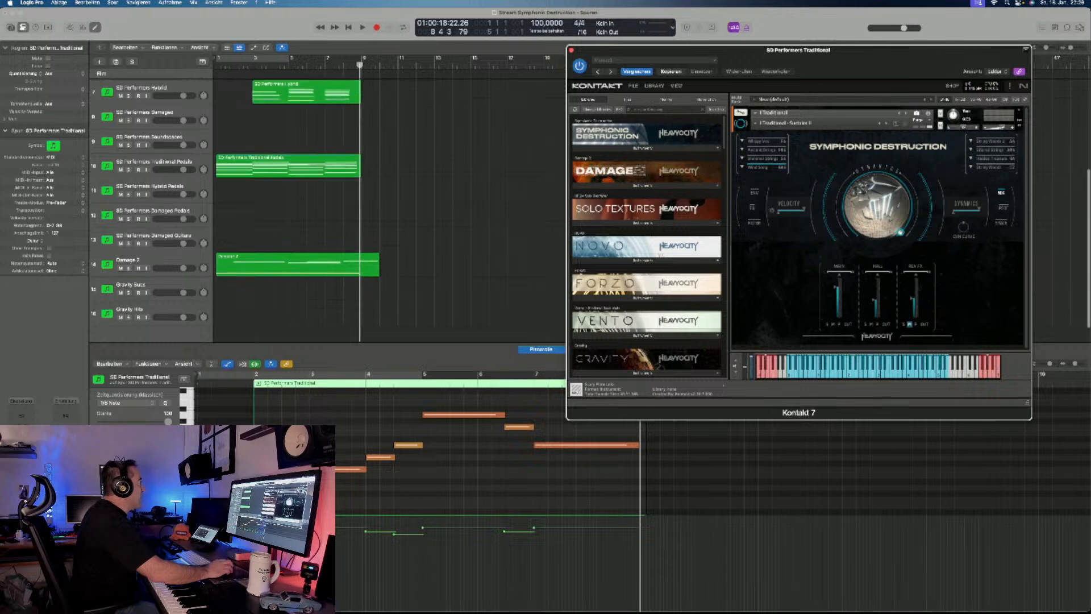
- Record one long sustained note on the Gravity Hits track from bar 8 into bar 10
scroll(284, 210, down, 1)
click(149, 285)
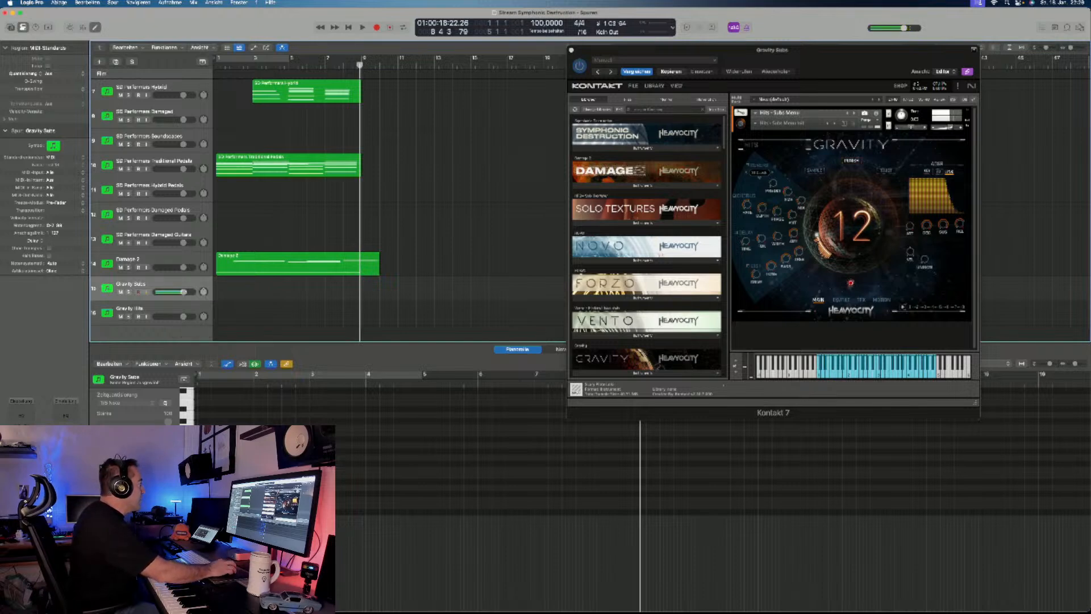
click(134, 308)
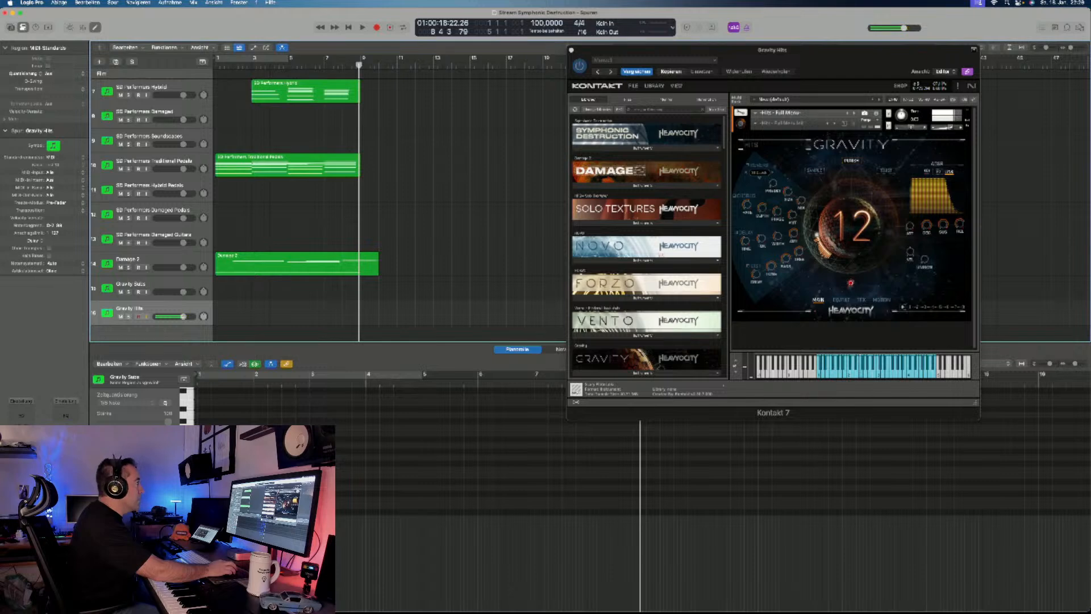
click(342, 65)
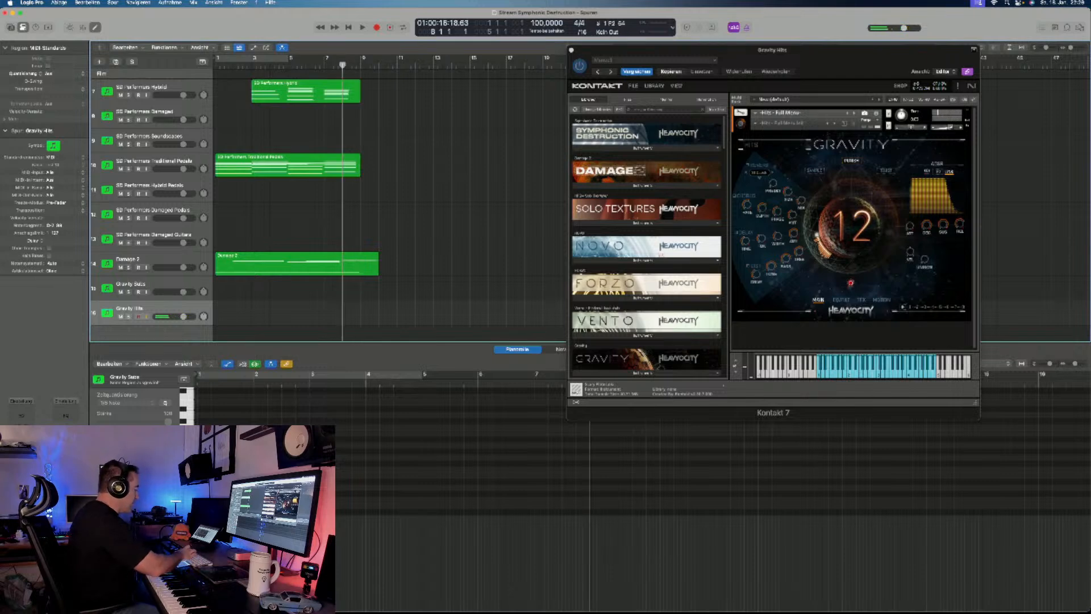
key(r)
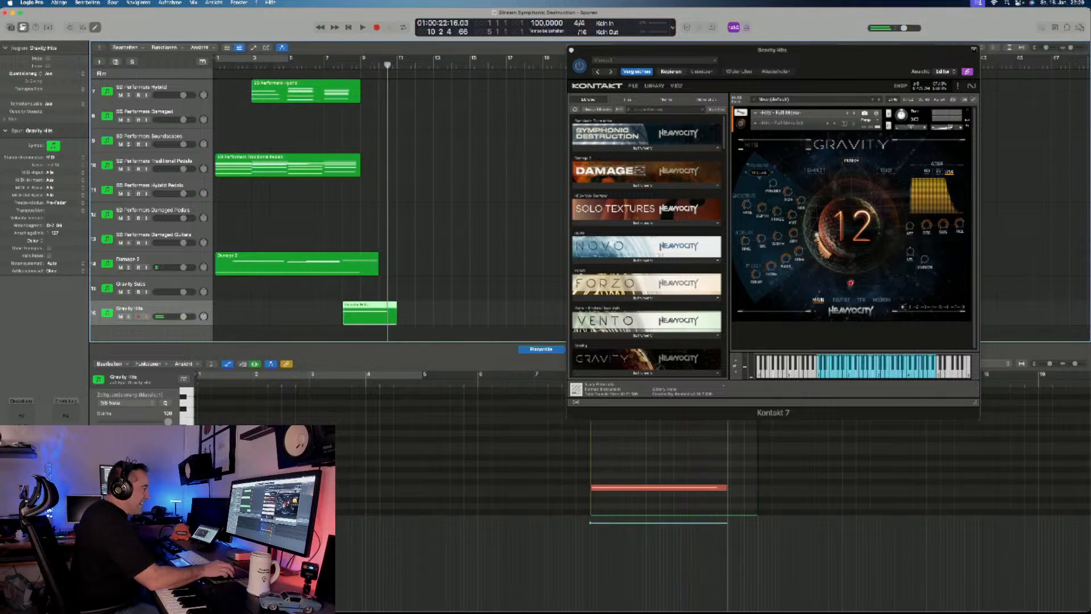
key(space)
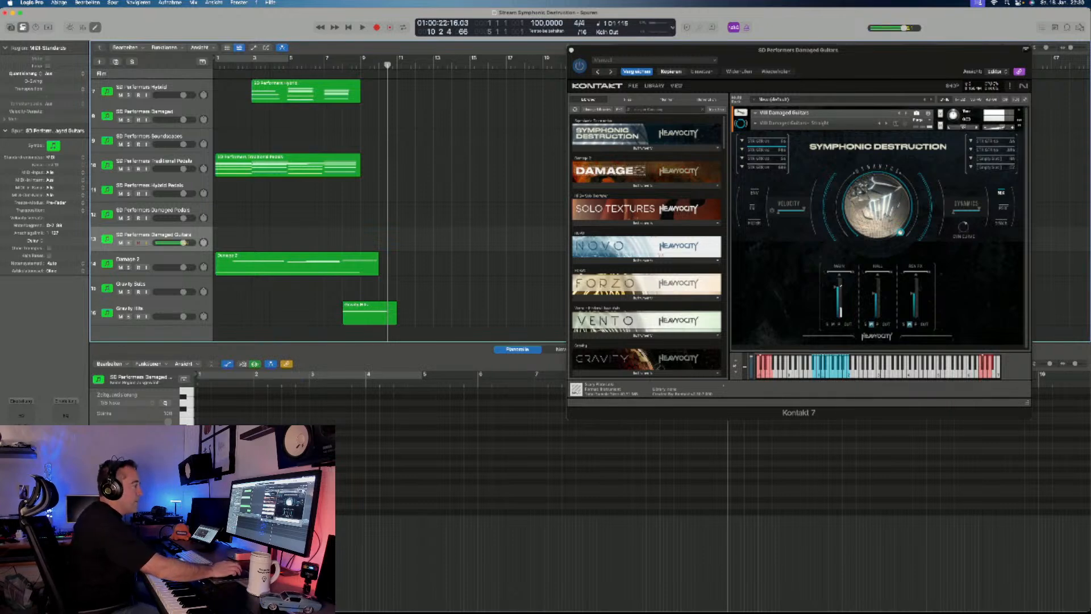
- Record a three-note part on the SD Performers Damaged Guitars track from bar 5 into bar 10
click(760, 141)
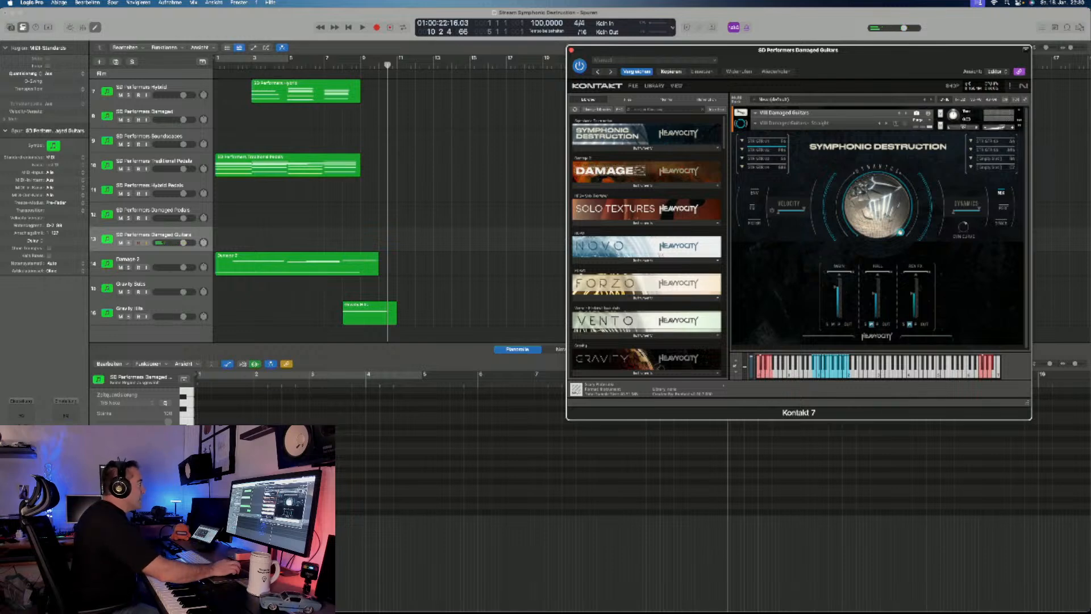
click(324, 65)
scroll(324, 65, right, 1)
key(r)
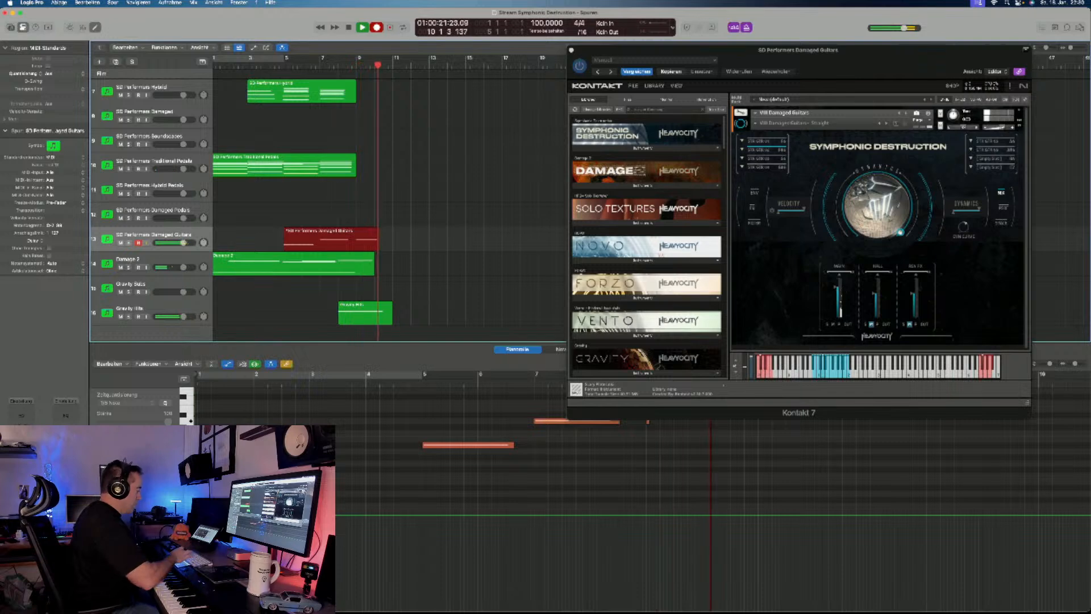
key(space)
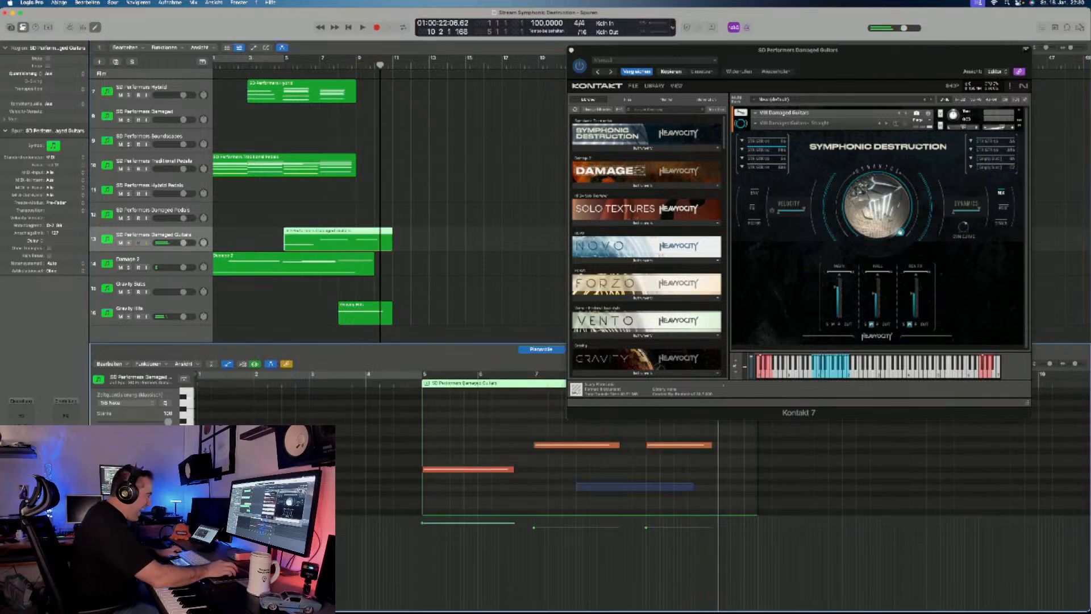
- Examine the recorded Damaged Guitars notes and the piano roll's key range to locate the articulation keyswitches
key(super+a)
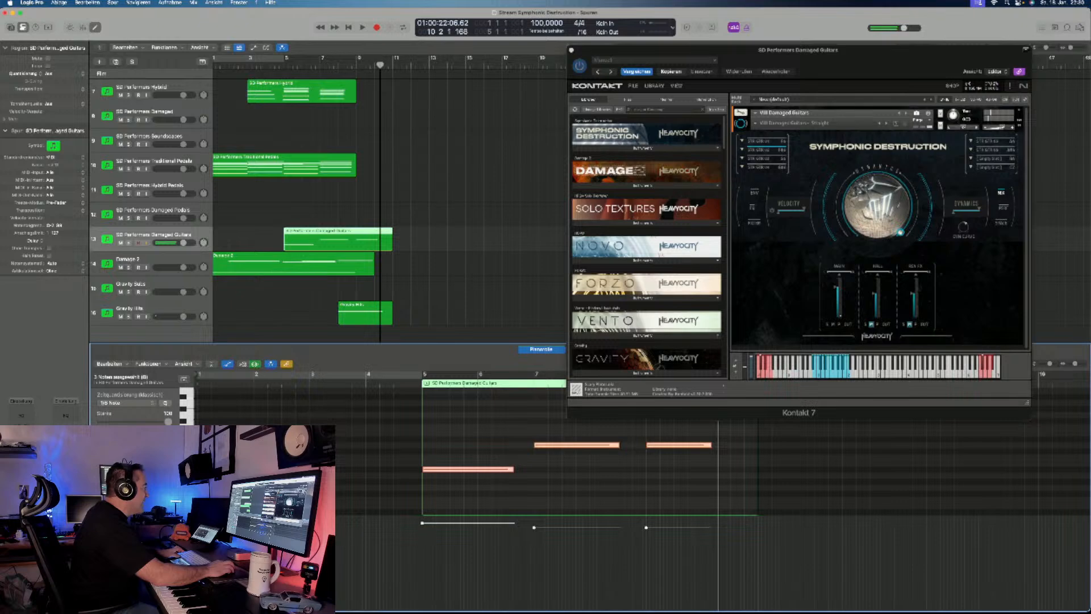
key(alt+shift+Up)
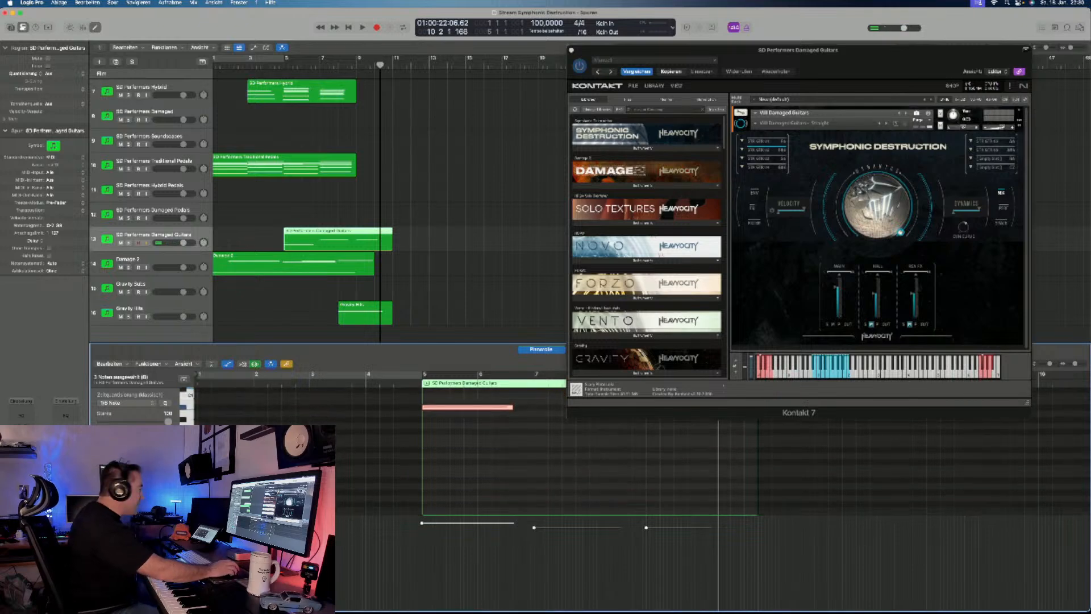
click(760, 150)
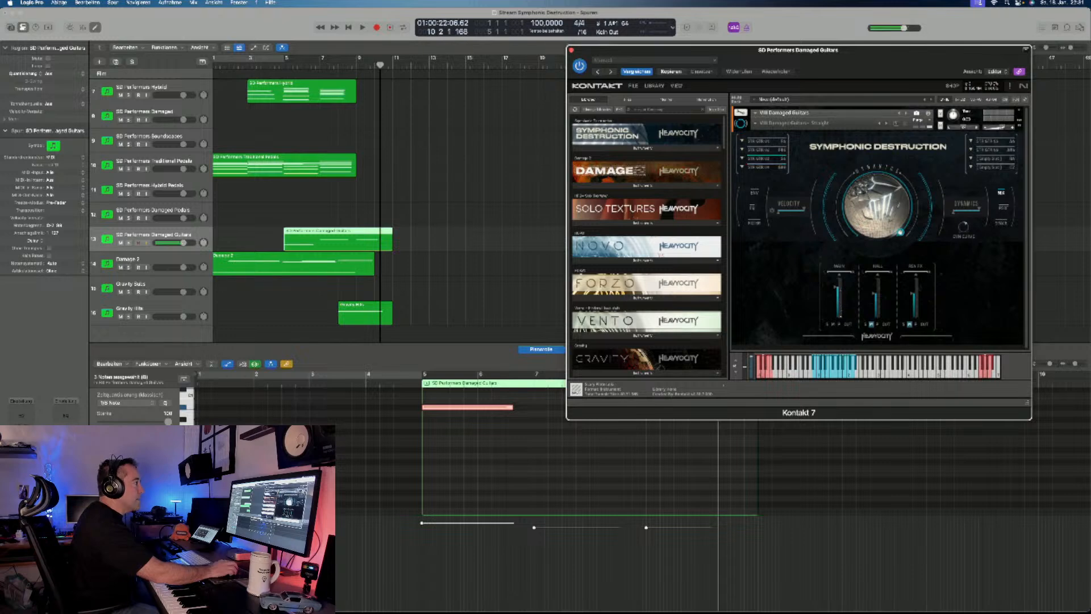
scroll(545, 466, right, 1)
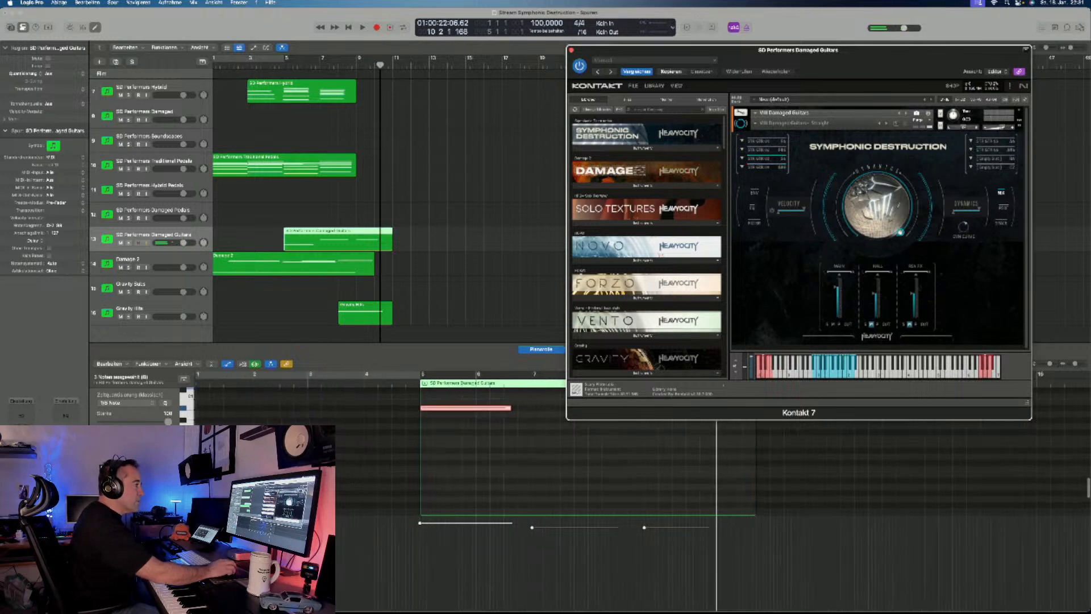
scroll(545, 466, down, 3)
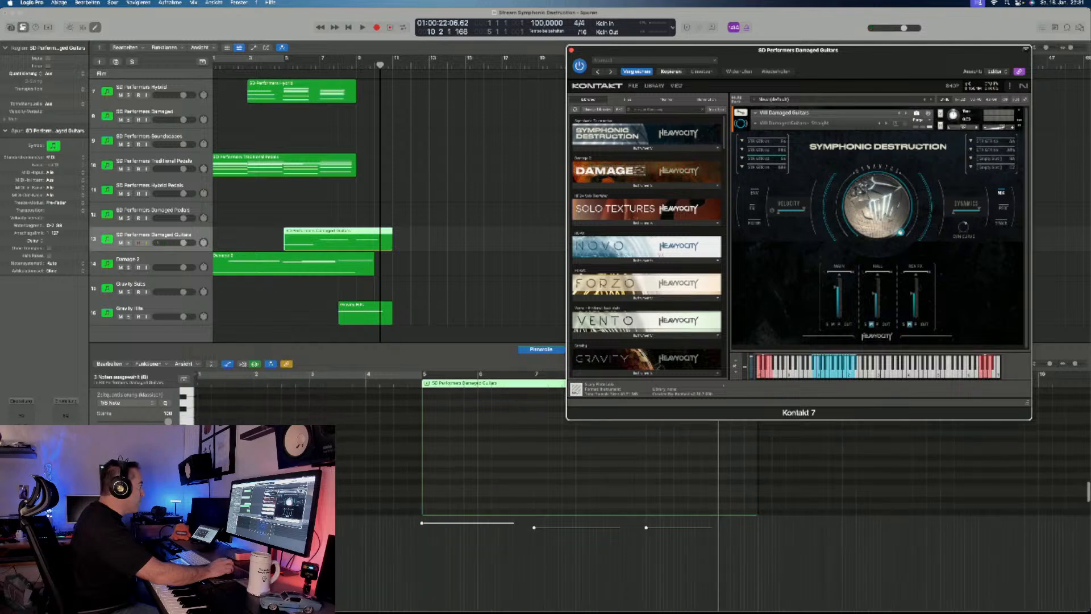
scroll(546, 466, up, 1)
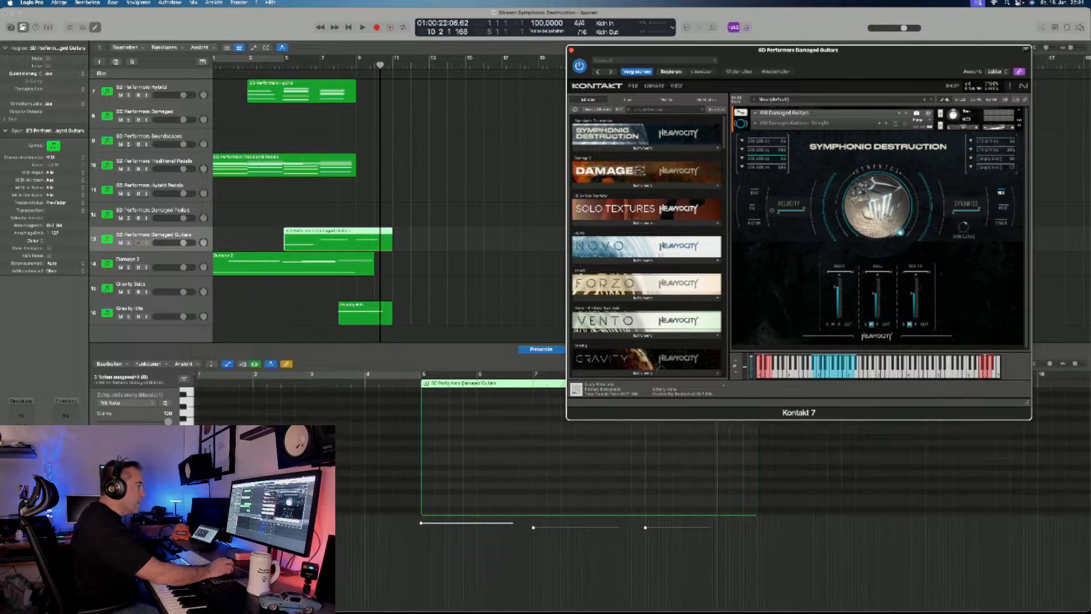
scroll(545, 466, up, 1)
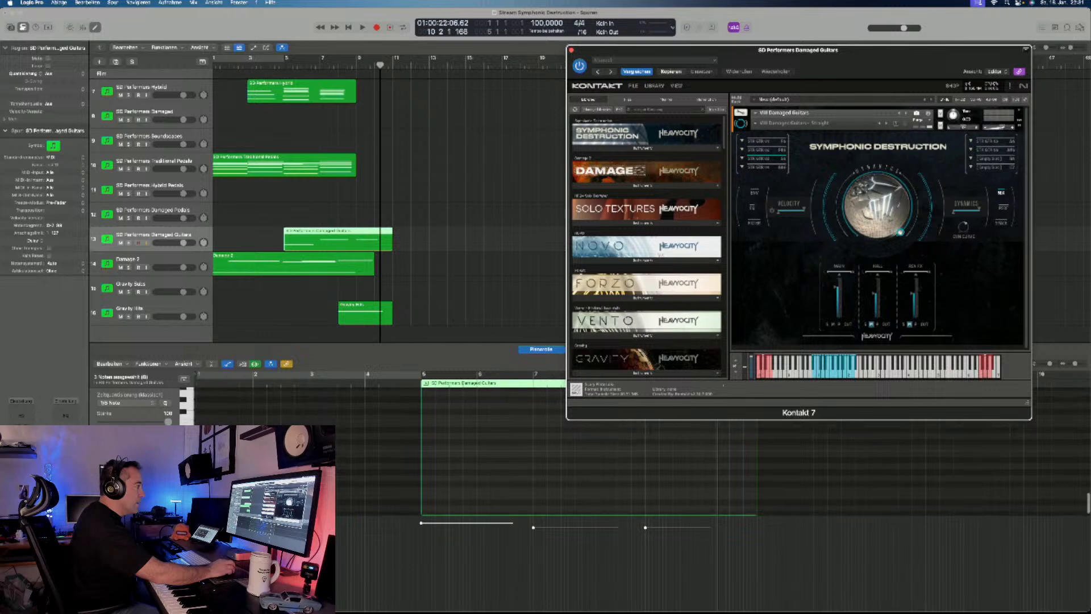
scroll(546, 466, up, 5)
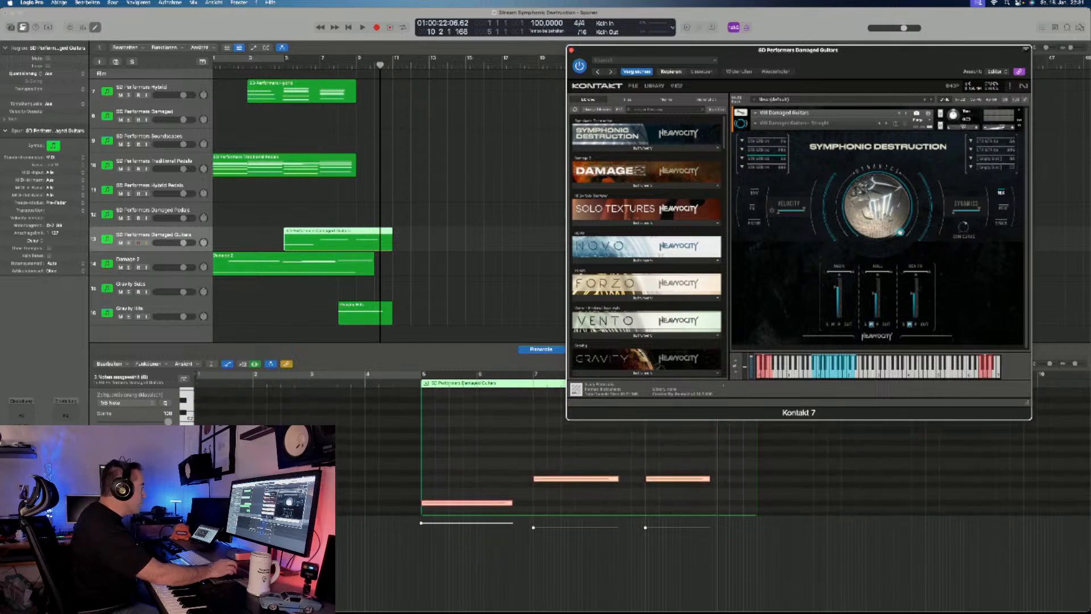
scroll(546, 466, up, 5)
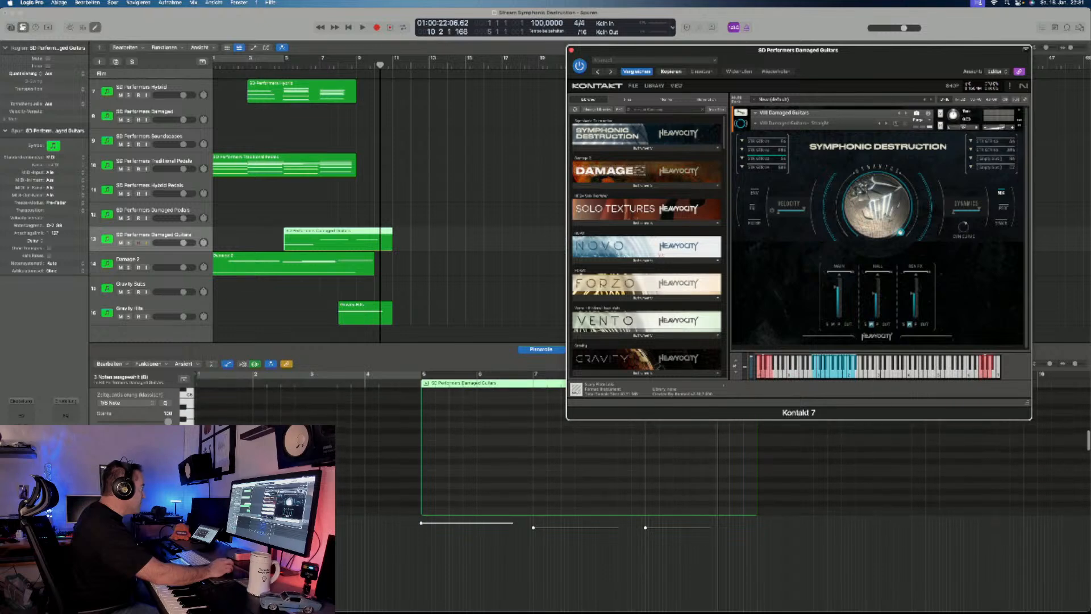
click(545, 466)
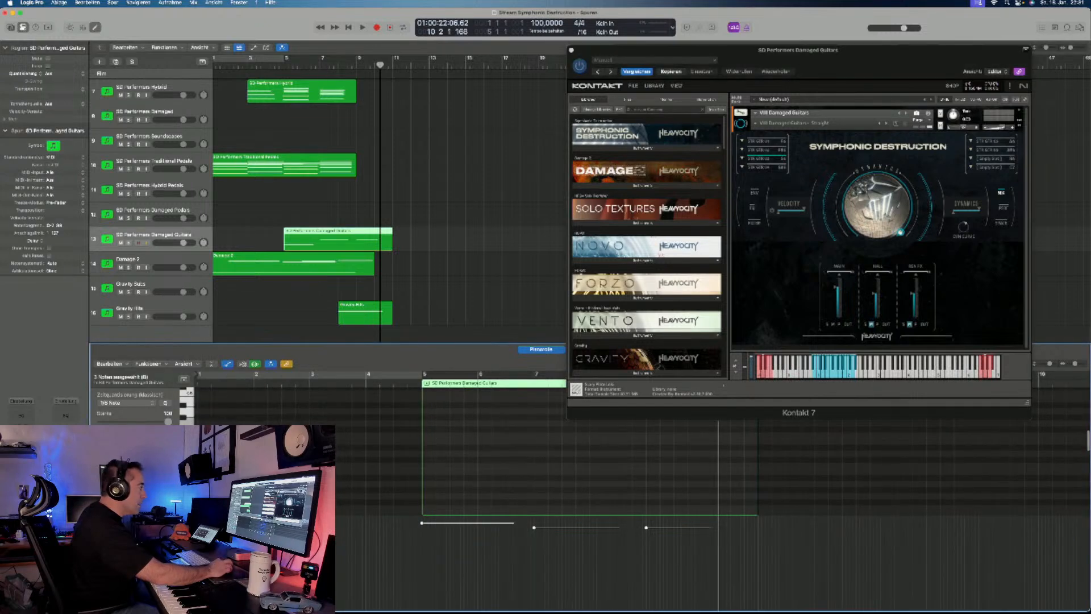
click(546, 466)
scroll(546, 466, up, 3)
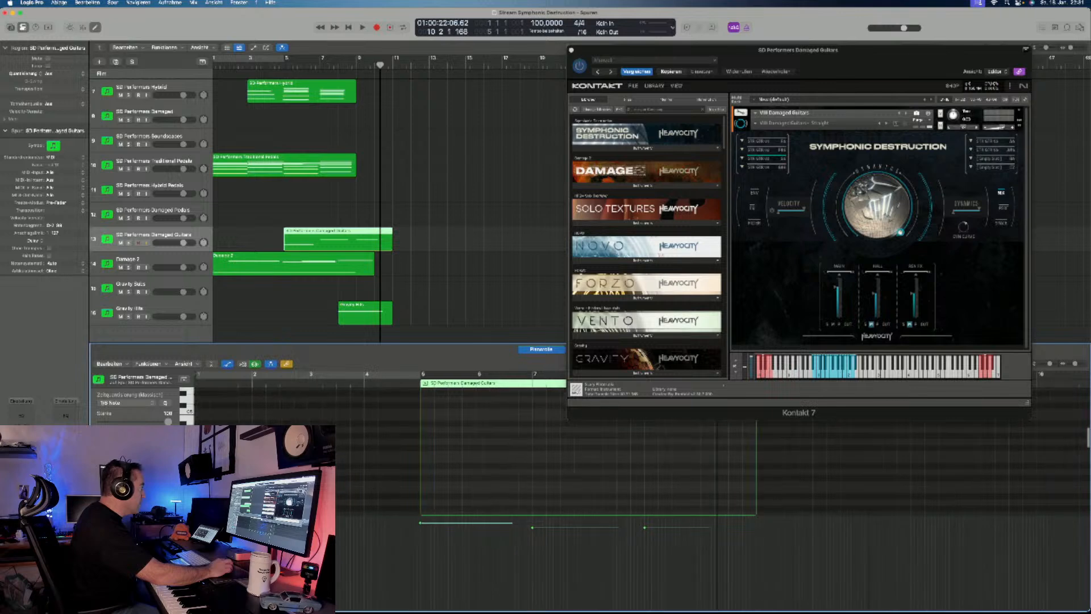
scroll(546, 466, up, 4)
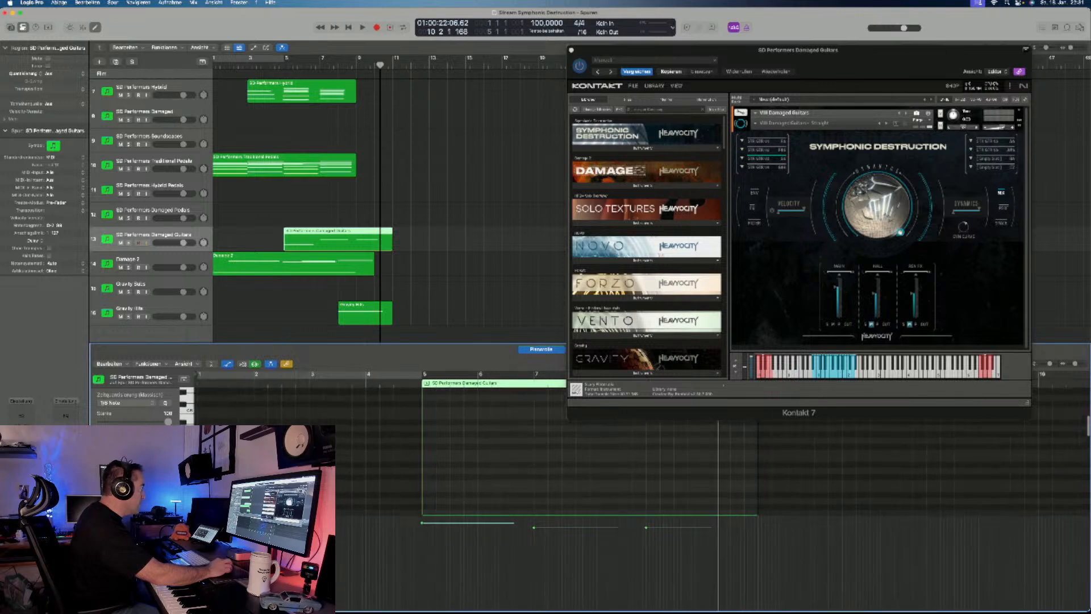
scroll(546, 466, up, 1)
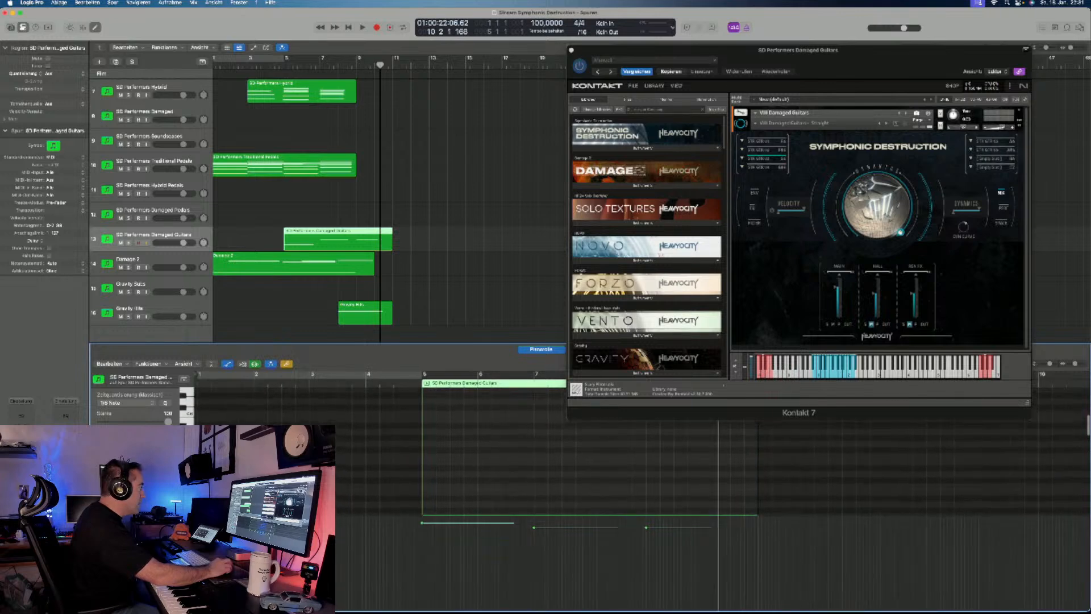
scroll(545, 466, up, 2)
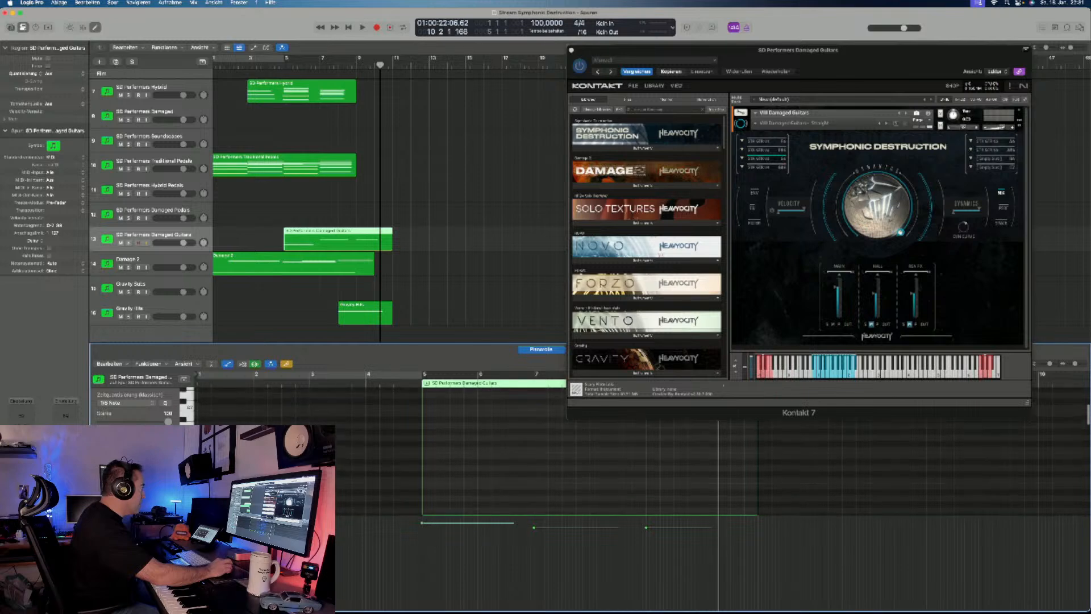
- Add a short keyswitch note at bar 5 of the Damaged Guitars region and another one semitone lower at bar 7
click(765, 141)
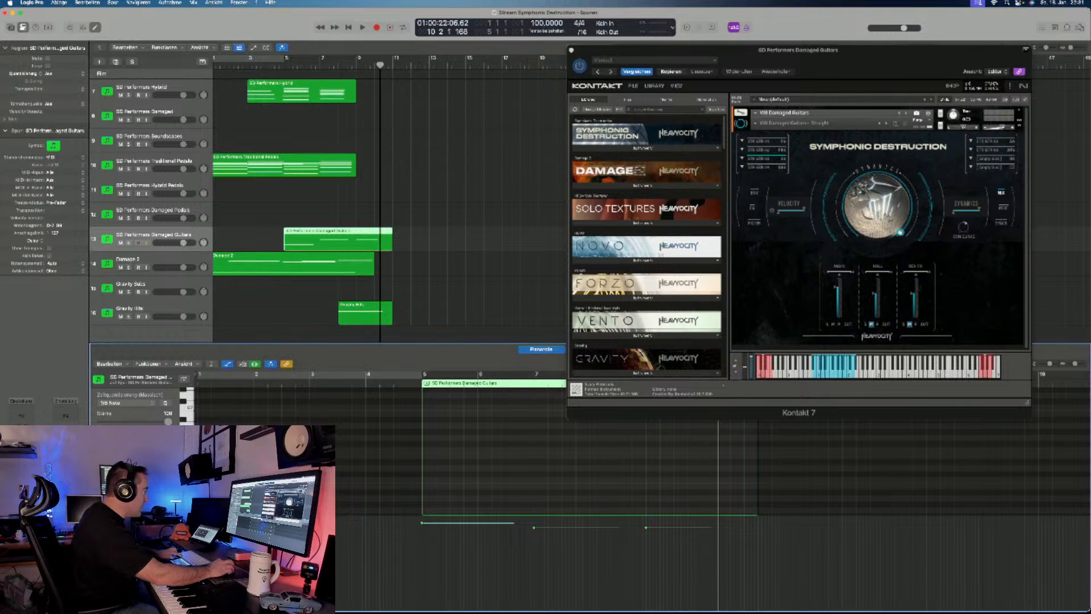
click(426, 439)
drag(531, 437, 435, 438)
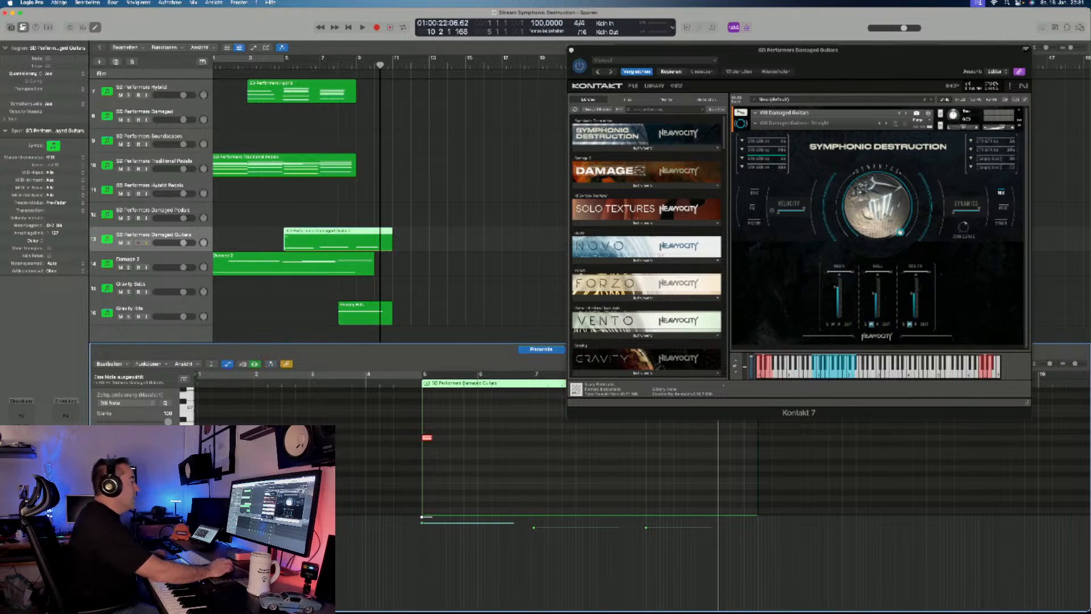
scroll(436, 441, up, 2)
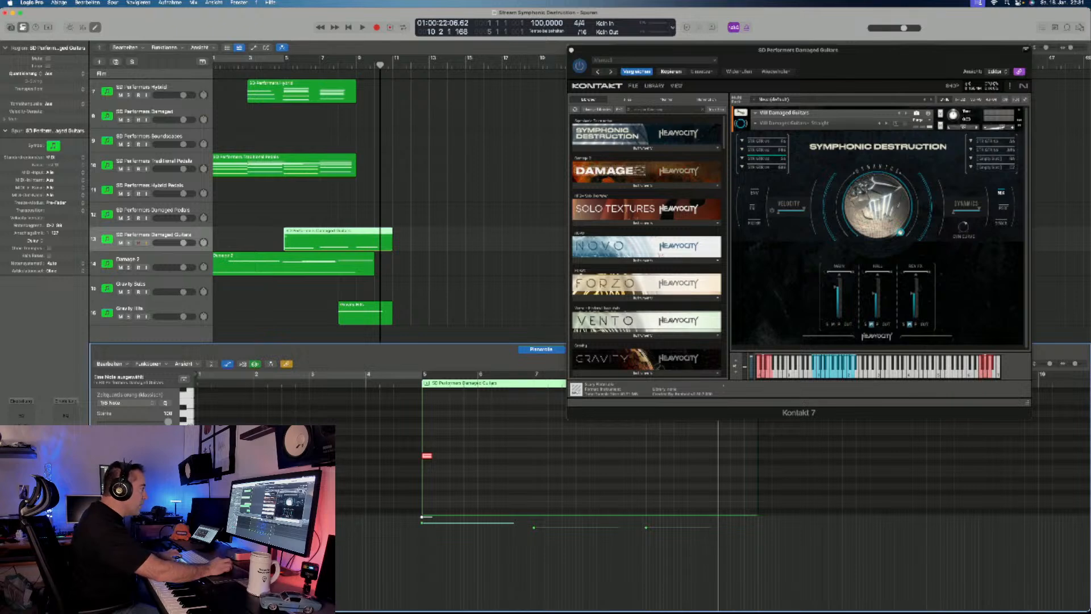
click(542, 462)
drag(542, 462, 539, 461)
scroll(539, 462, up, 3)
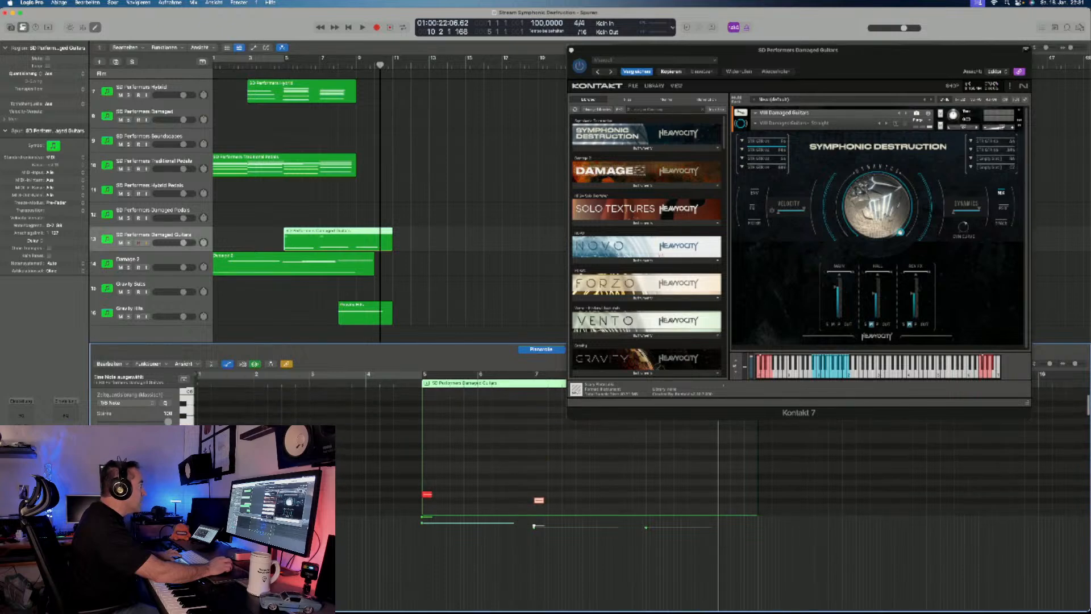
- Solo the SD Performers Damaged Guitars track and play its region from bar 5 to check the articulation changes
key(s)
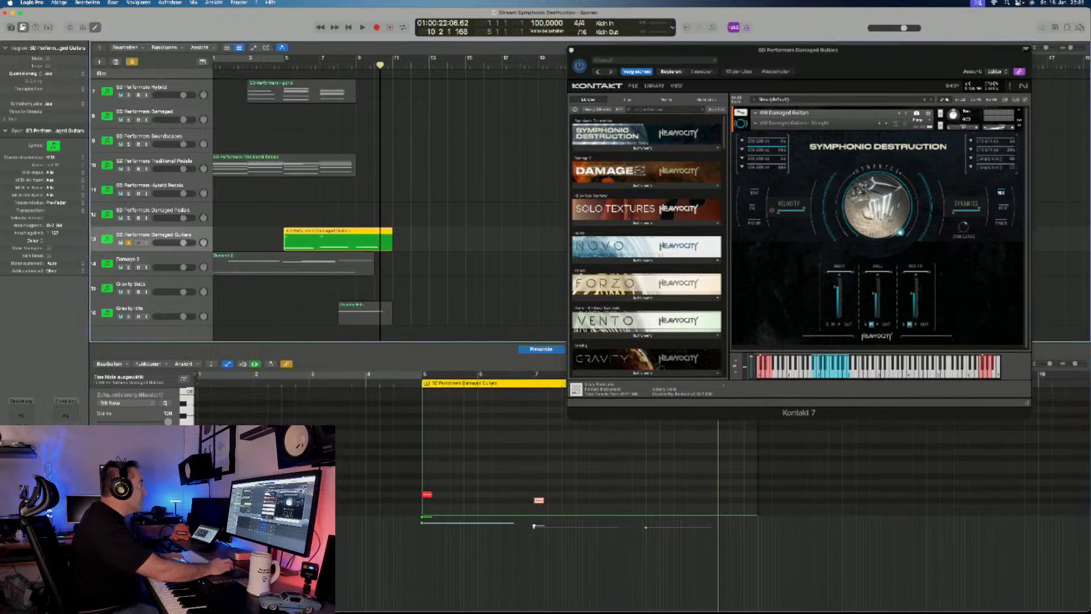
key(shift+space)
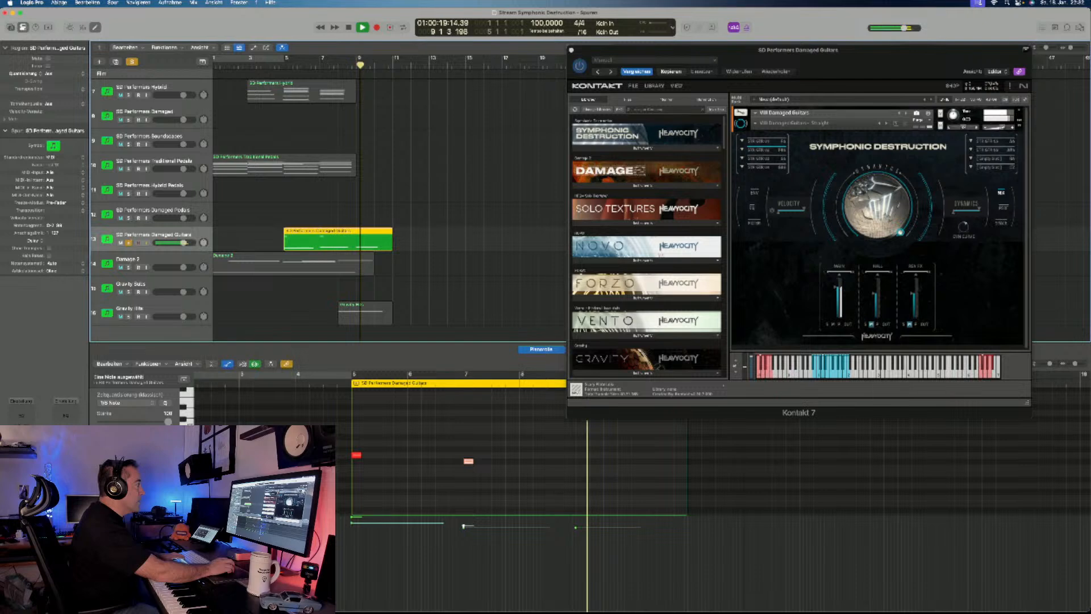
key(space)
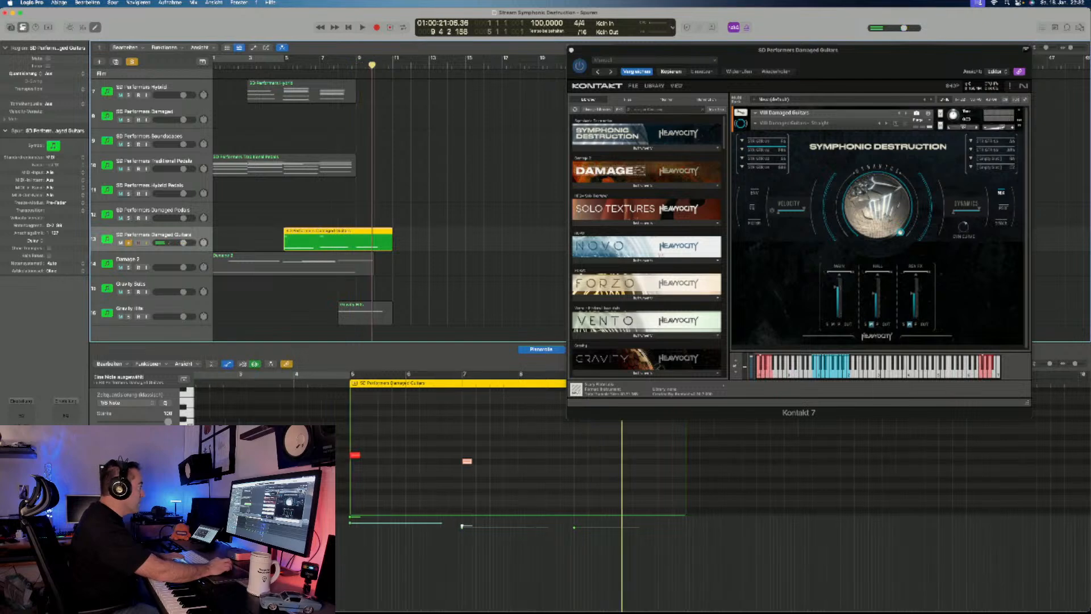
key(space)
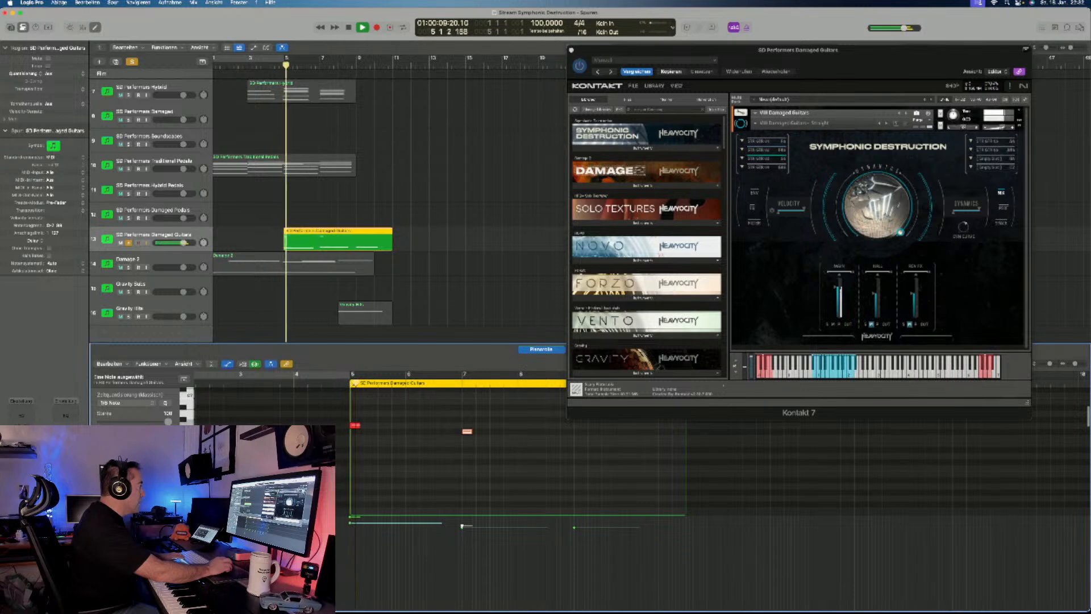
key(space)
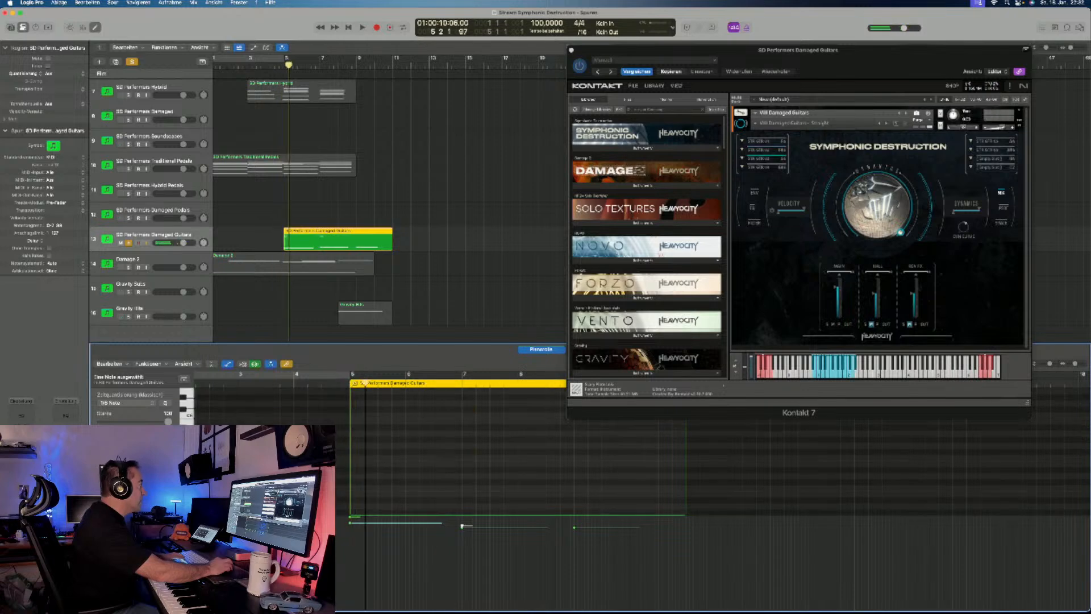
- Extend the Damaged Guitars region's start ahead of bar 5, move the first keyswitch note to 4 4 4 1, and play it back
drag(285, 246, 271, 246)
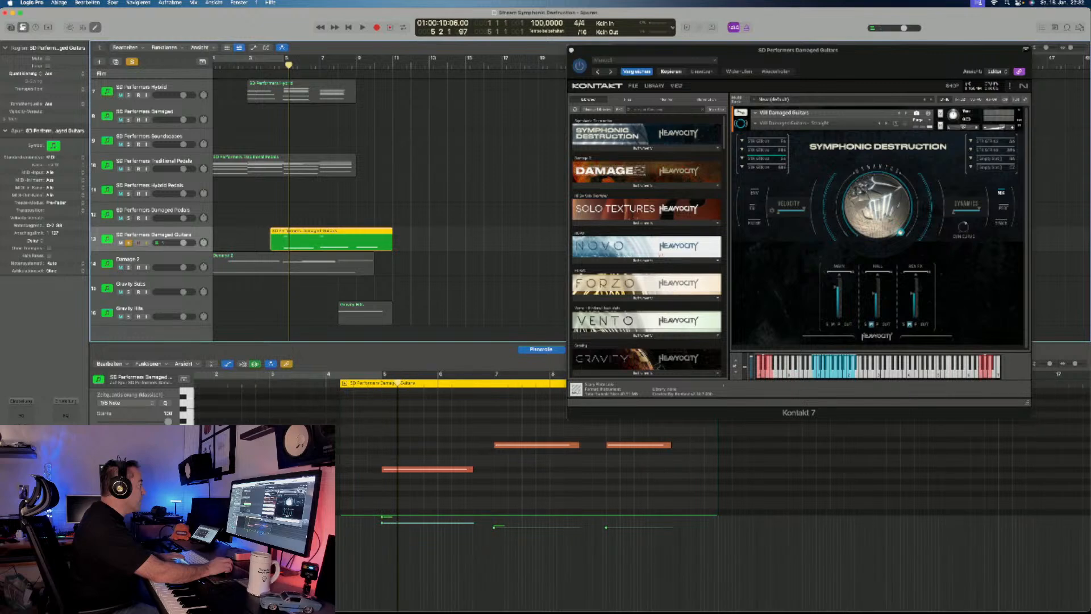
scroll(625, 471, up, 10)
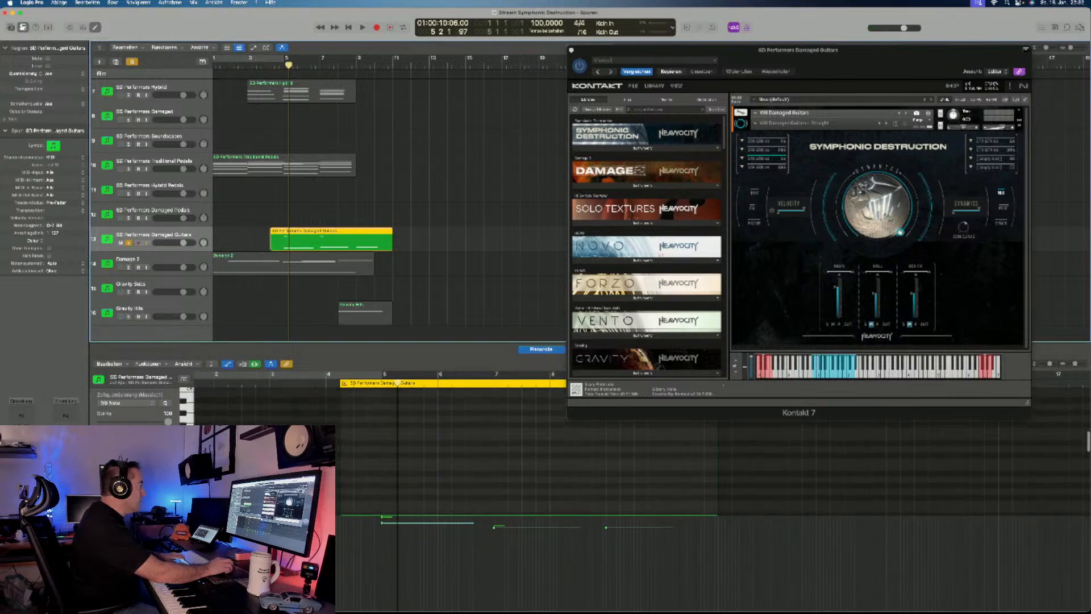
scroll(511, 472, down, 5)
click(383, 434)
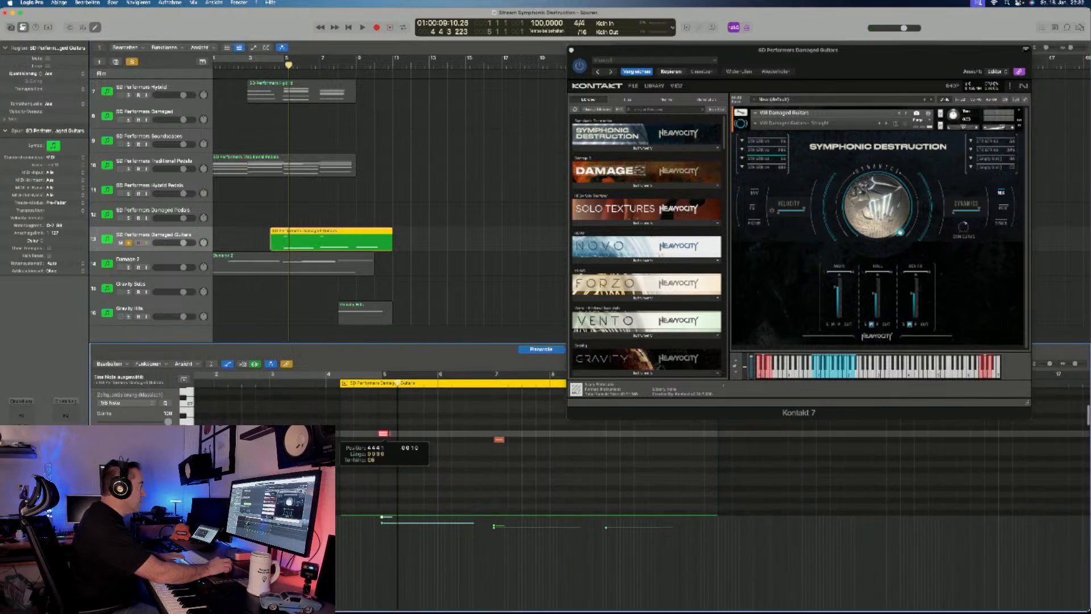
key(space)
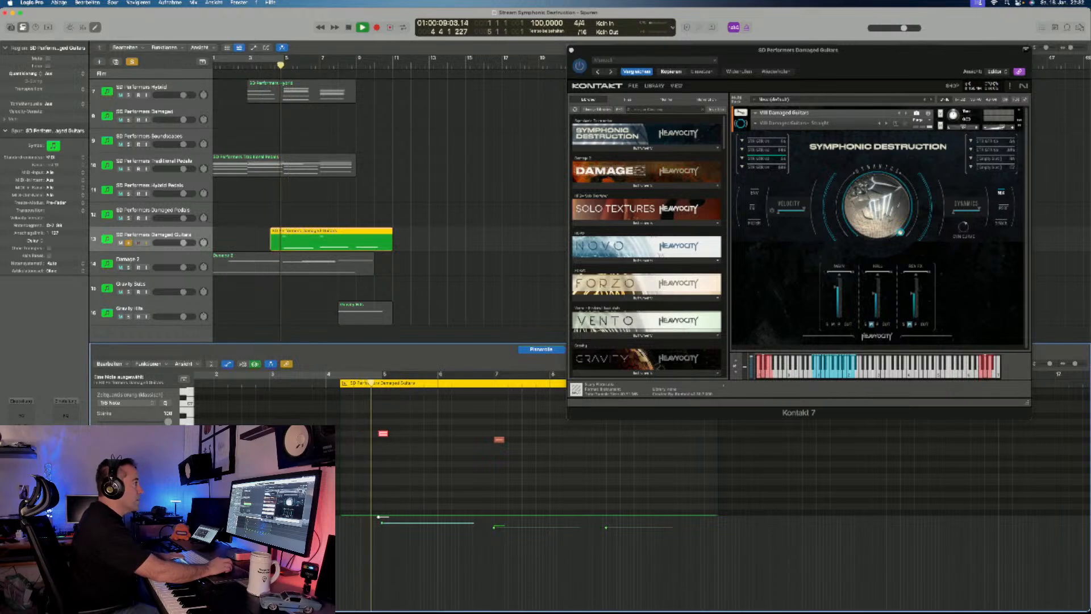
- Transpose the long Damaged Guitars note at bar 5 up one octave and play the phrase back
scroll(512, 472, down, 8)
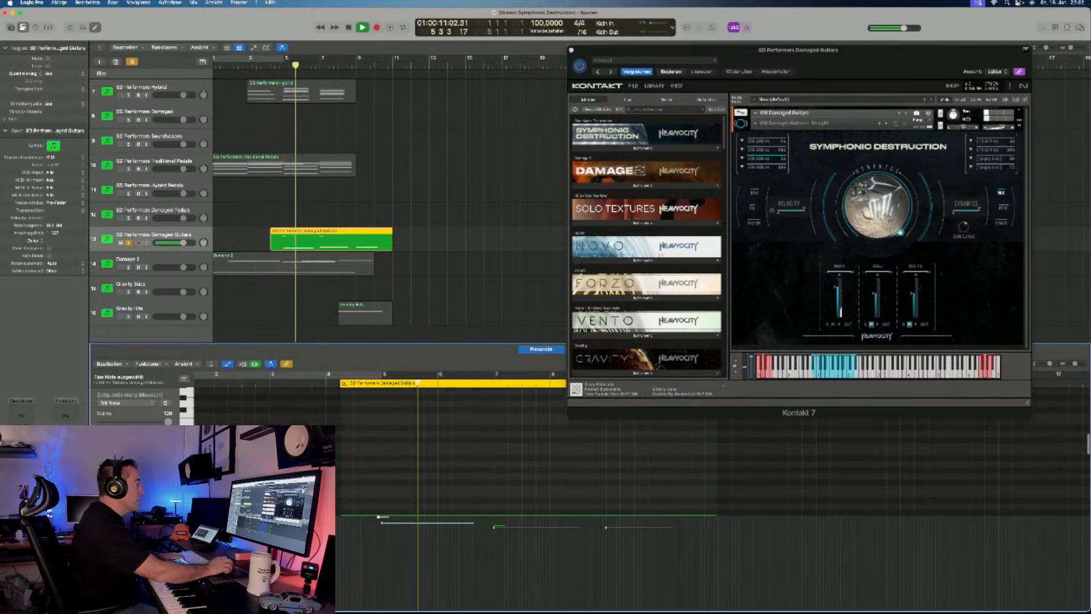
scroll(512, 455, down, 8)
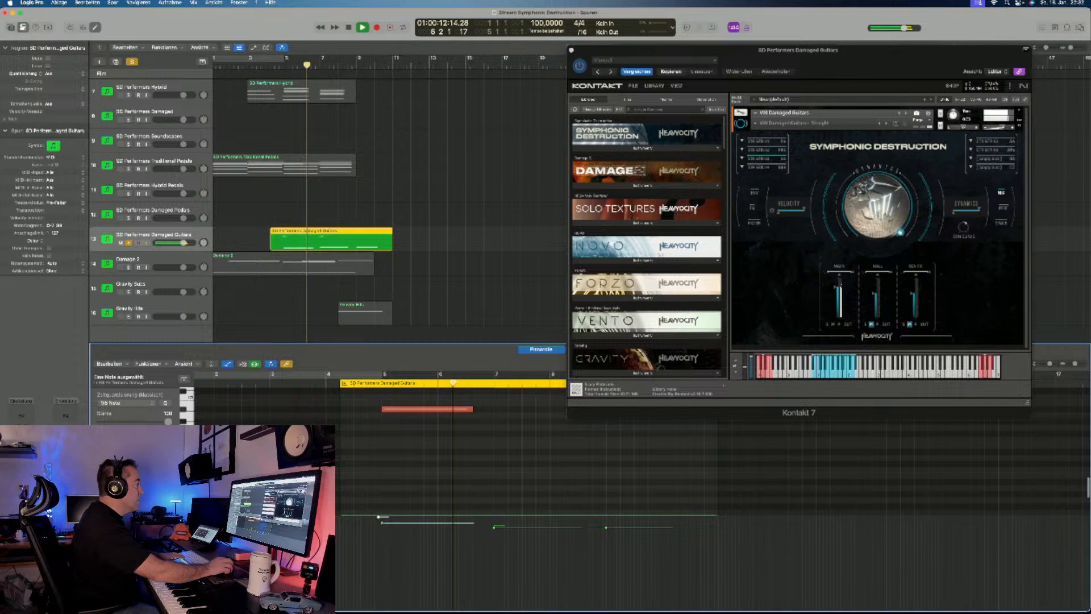
scroll(511, 472, up, 5)
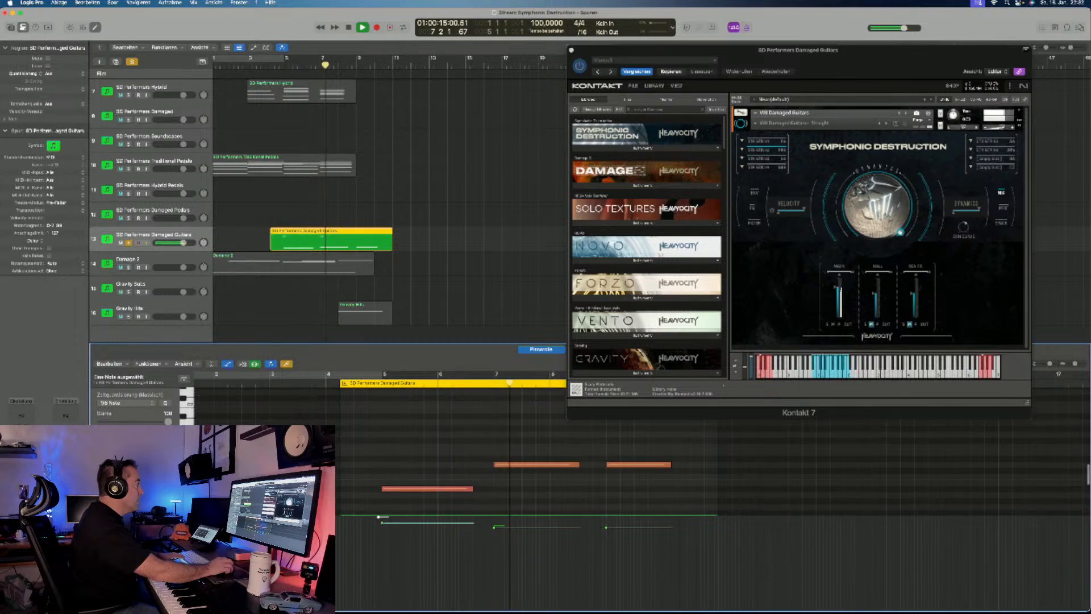
key(space)
click(428, 489)
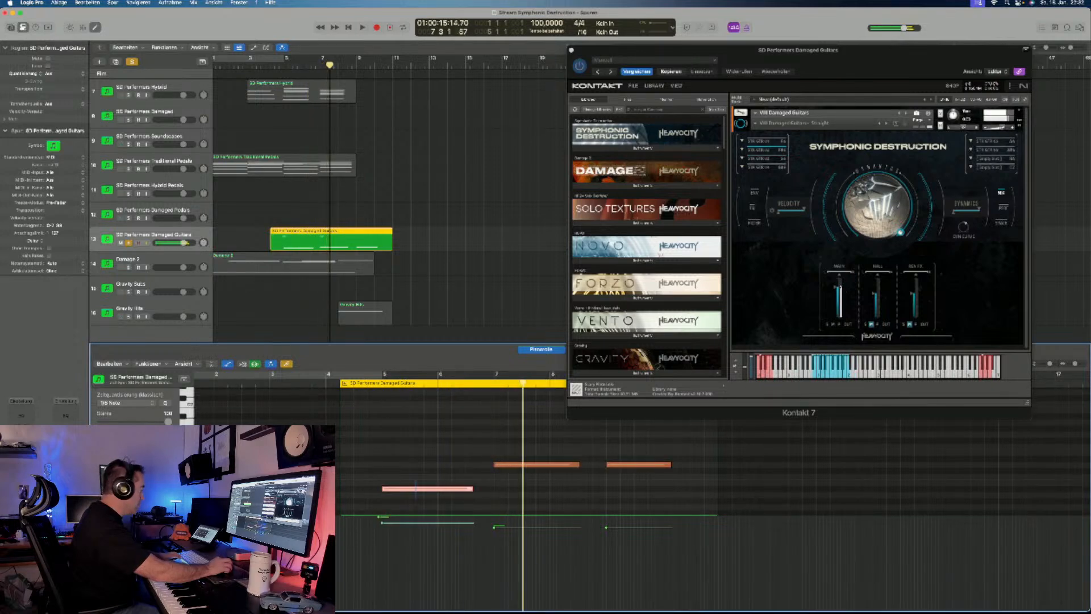
key(alt+shift+Up)
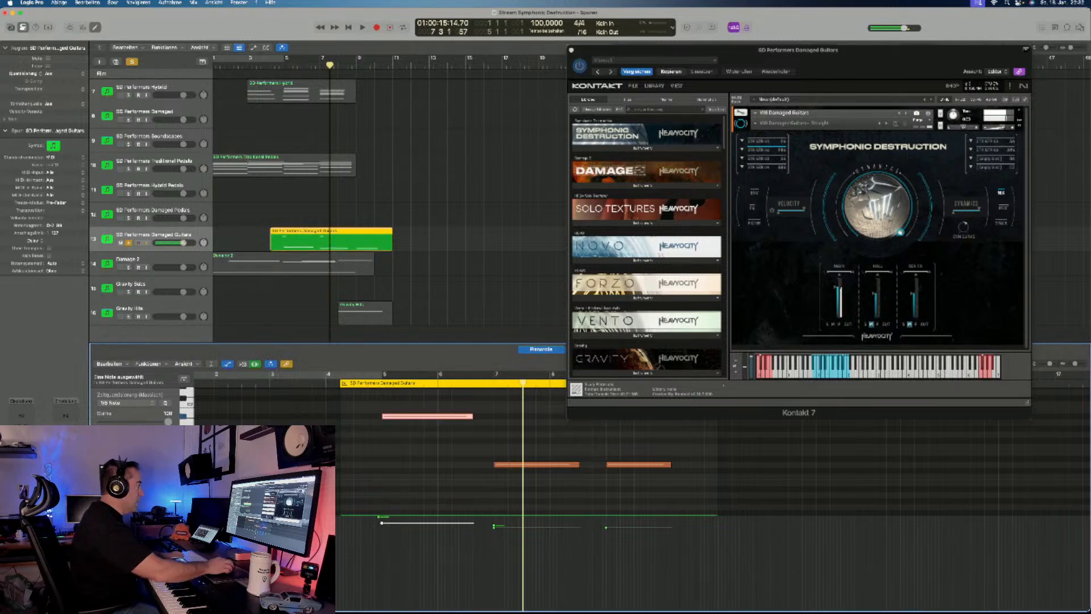
key(space)
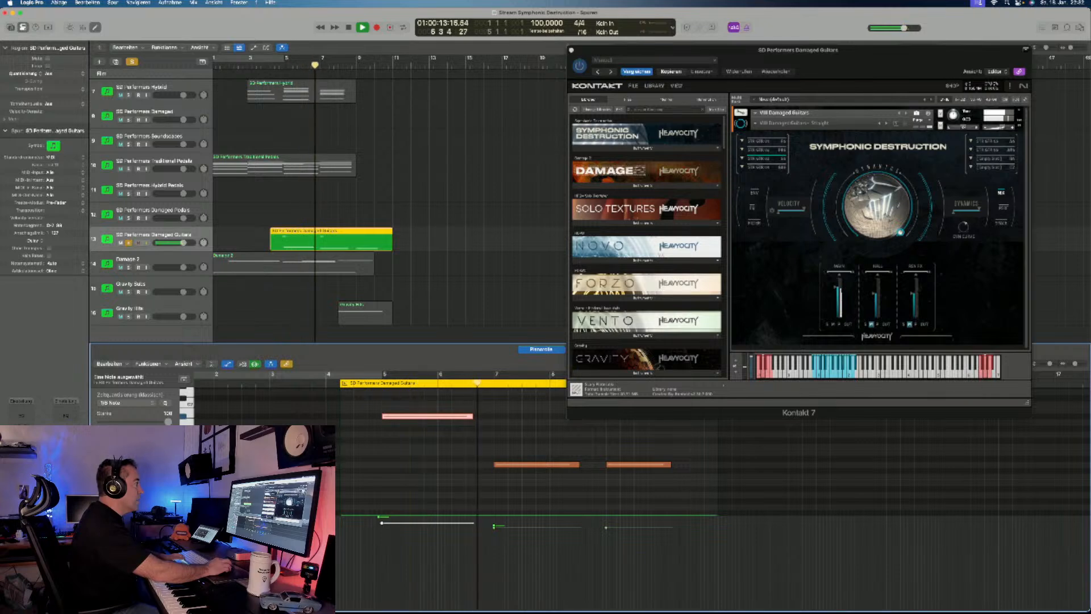
scroll(511, 454, up, 4)
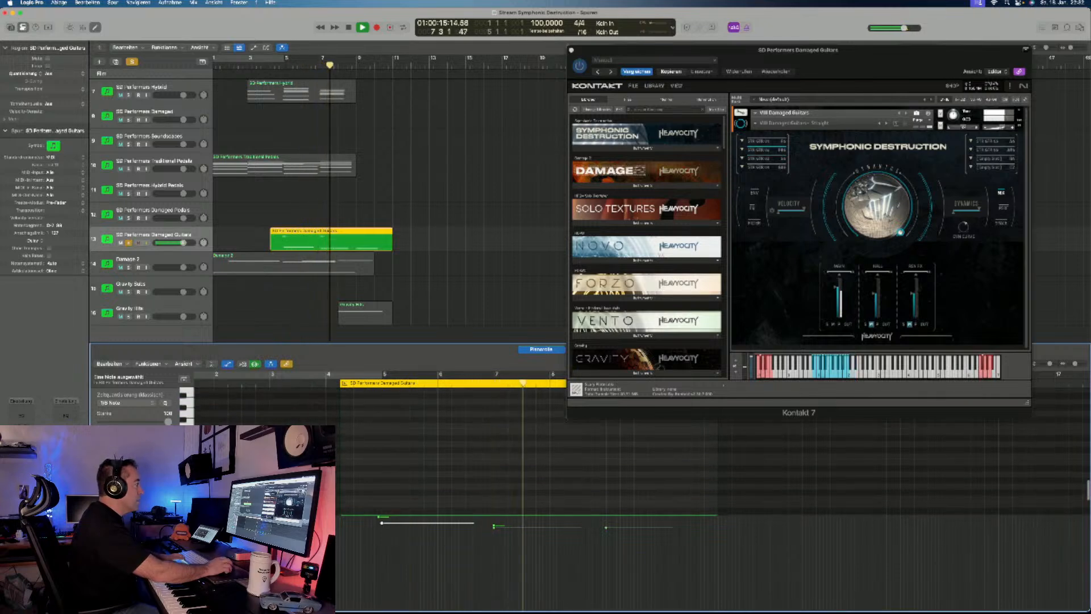
scroll(512, 455, up, 10)
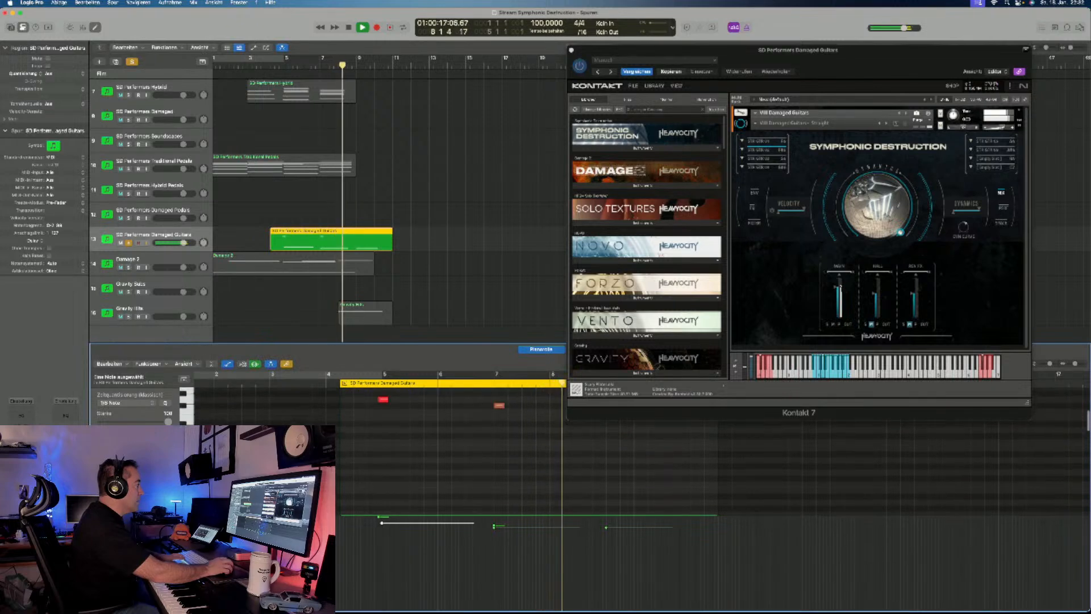
key(space)
- Unsolo the Damaged Guitars track and play the full arrangement from the beginning
key(s)
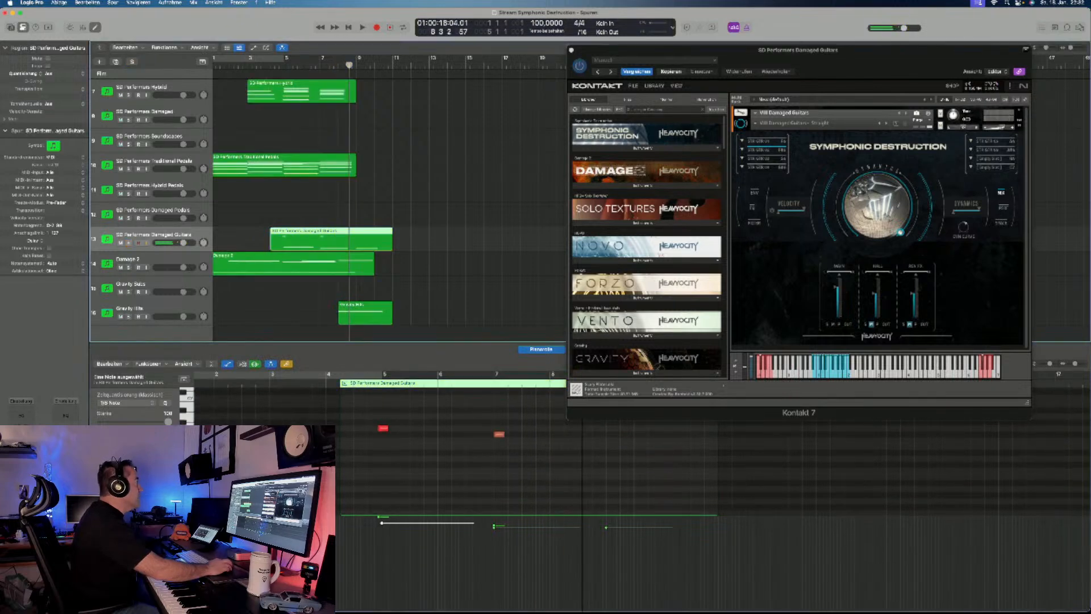
key(Return)
key(space)
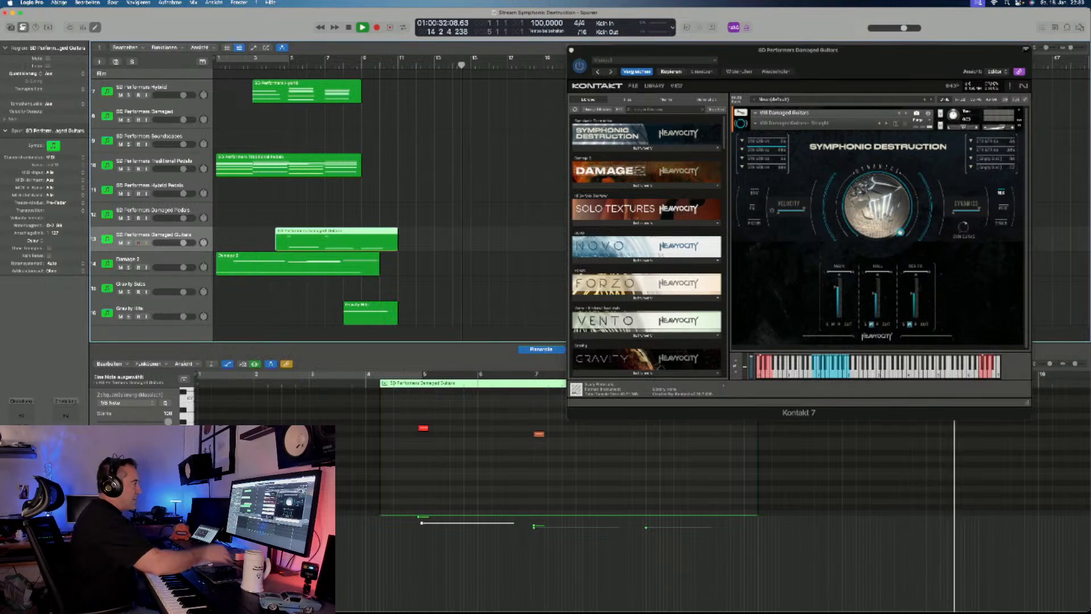
key(space)
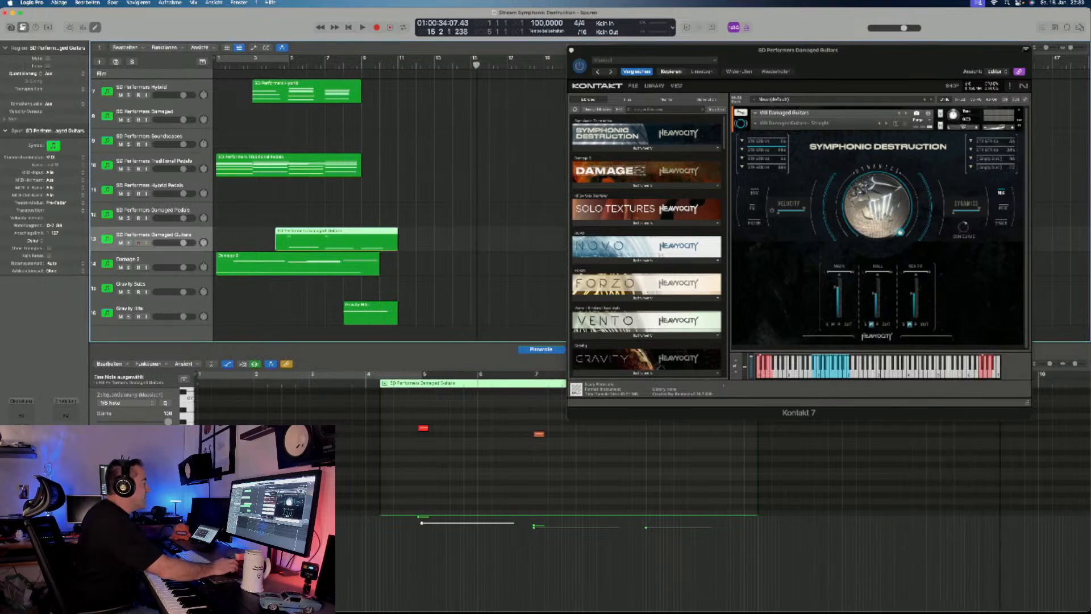
- Replay the whole arrangement from bar 1 and follow the layered tracks until past the last region
key(Return)
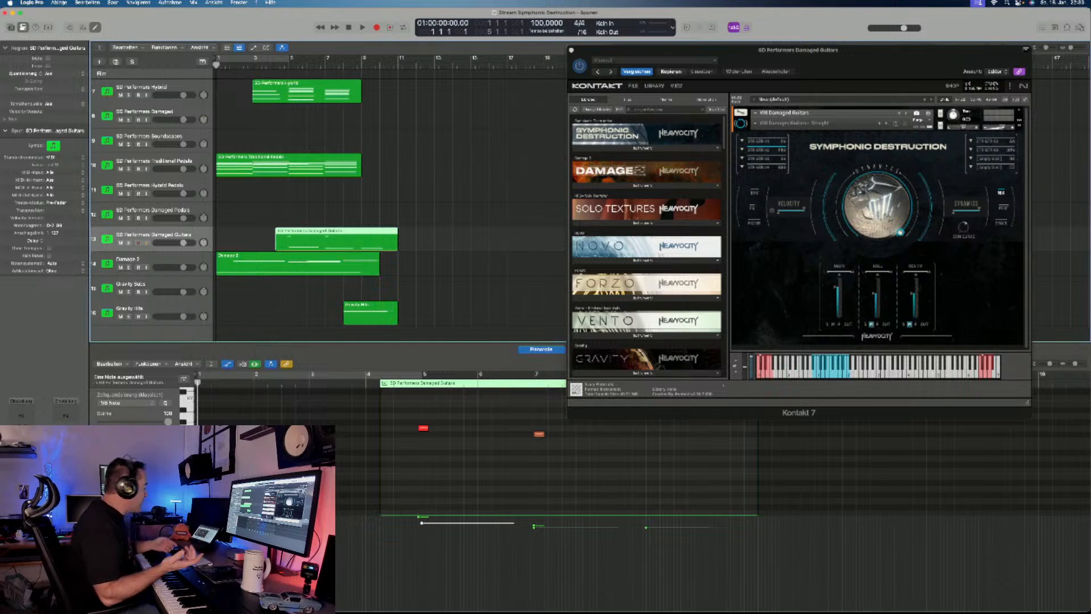
key(space)
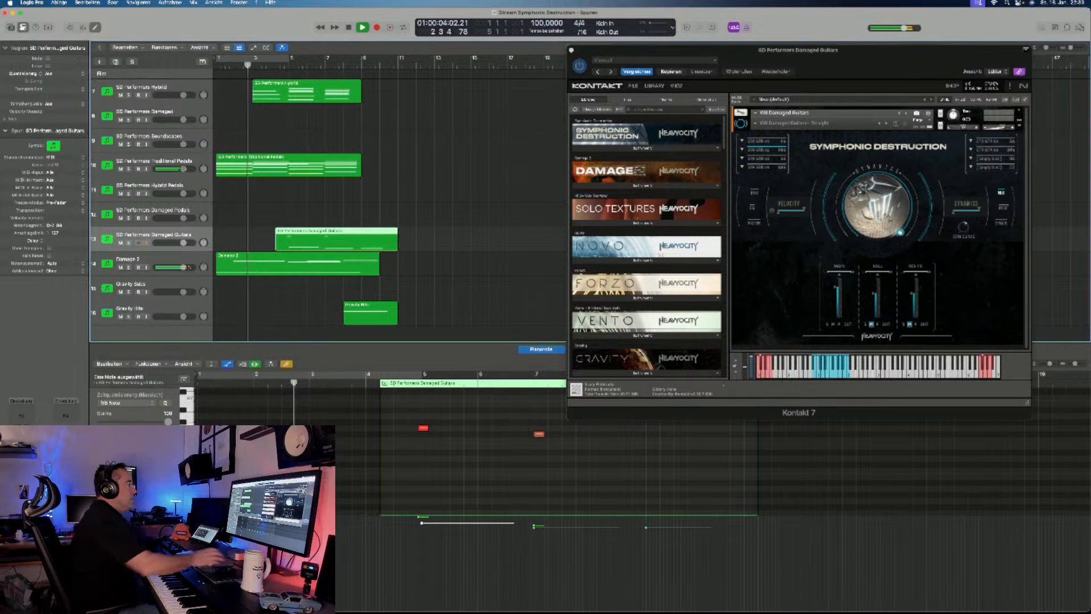
scroll(318, 199, down, 2)
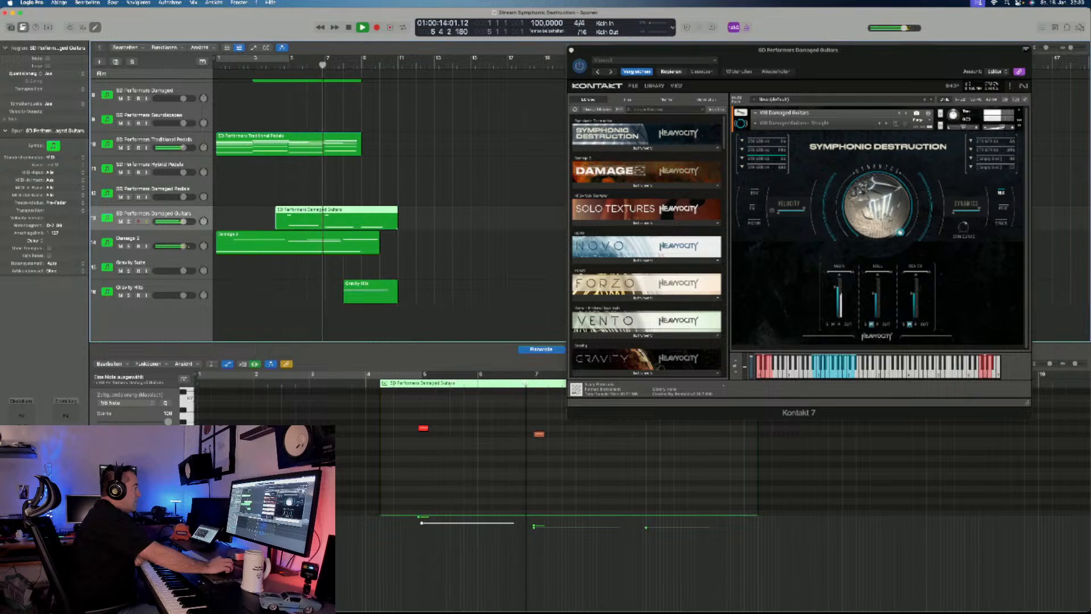
scroll(326, 199, up, 5)
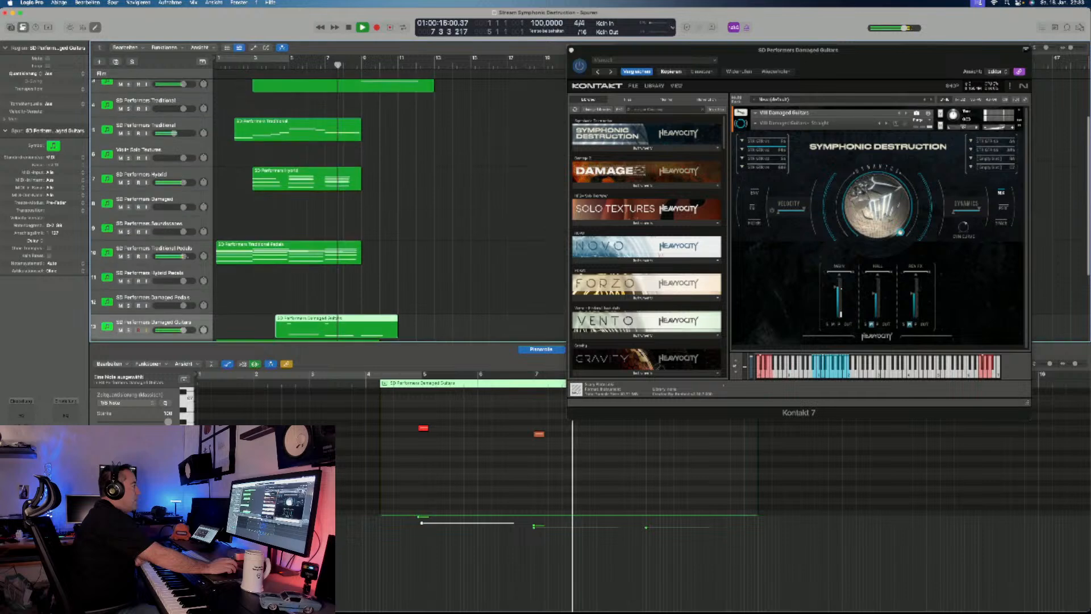
scroll(327, 199, down, 4)
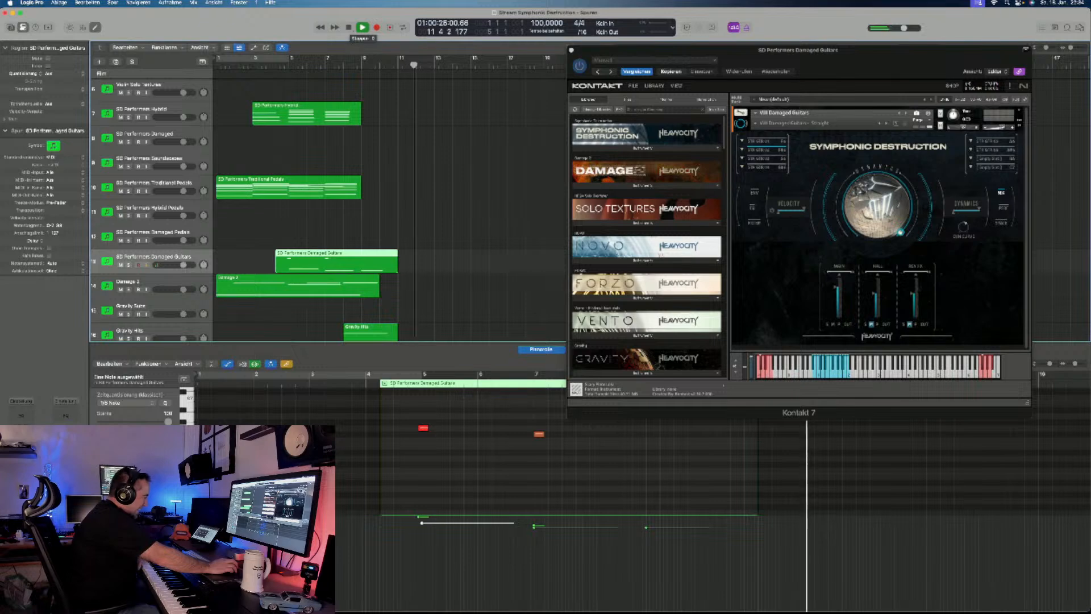
key(space)
scroll(245, 221, down, 3)
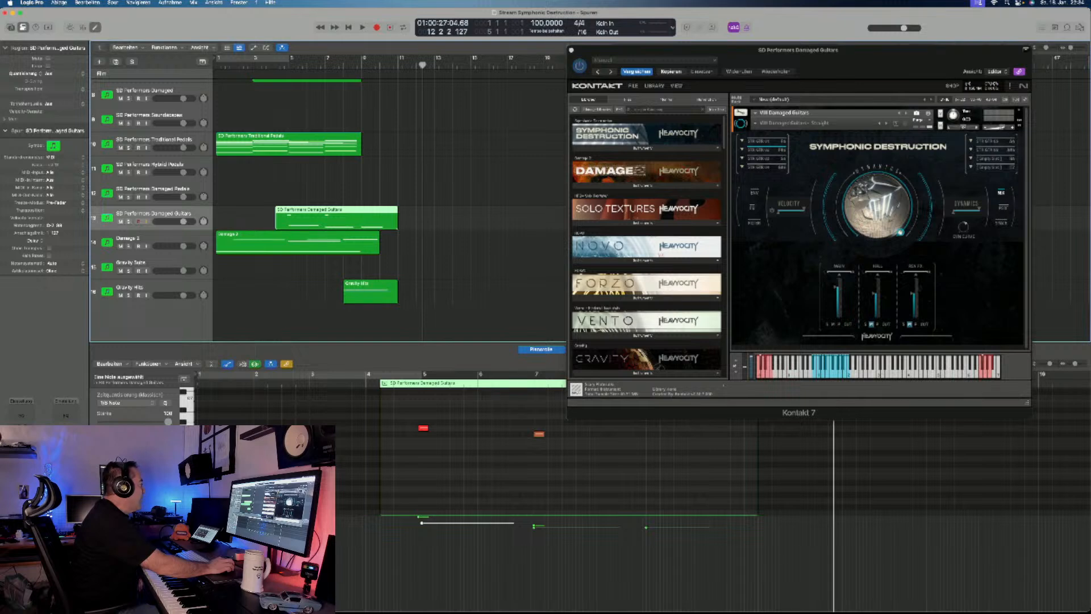
- Open the MicroFX Refiner plug-in on the Stereo Out and select its Clarity and Glue master preset
click(66, 452)
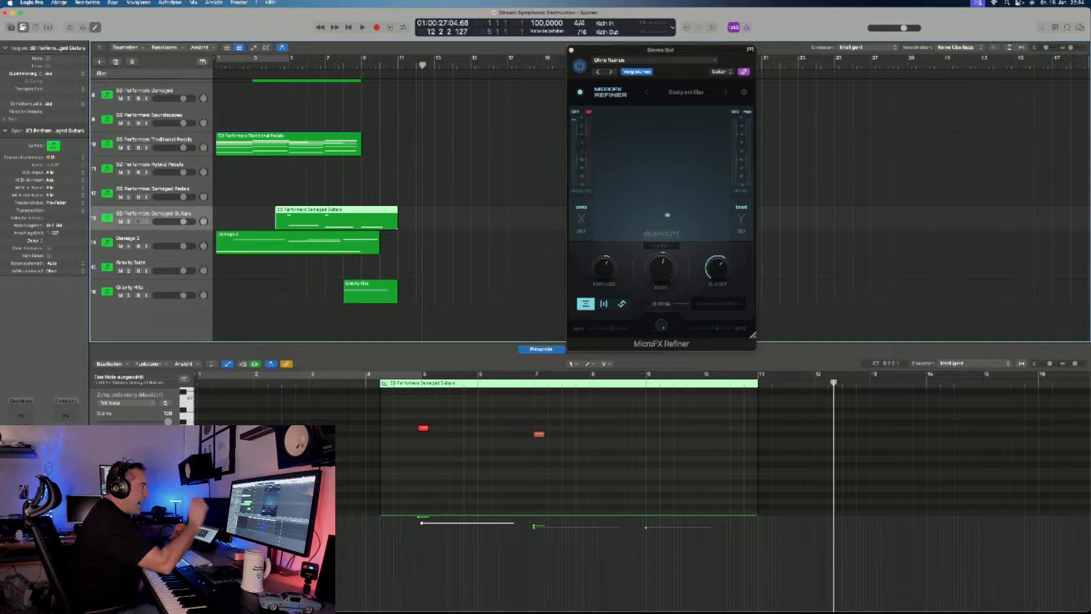
click(579, 65)
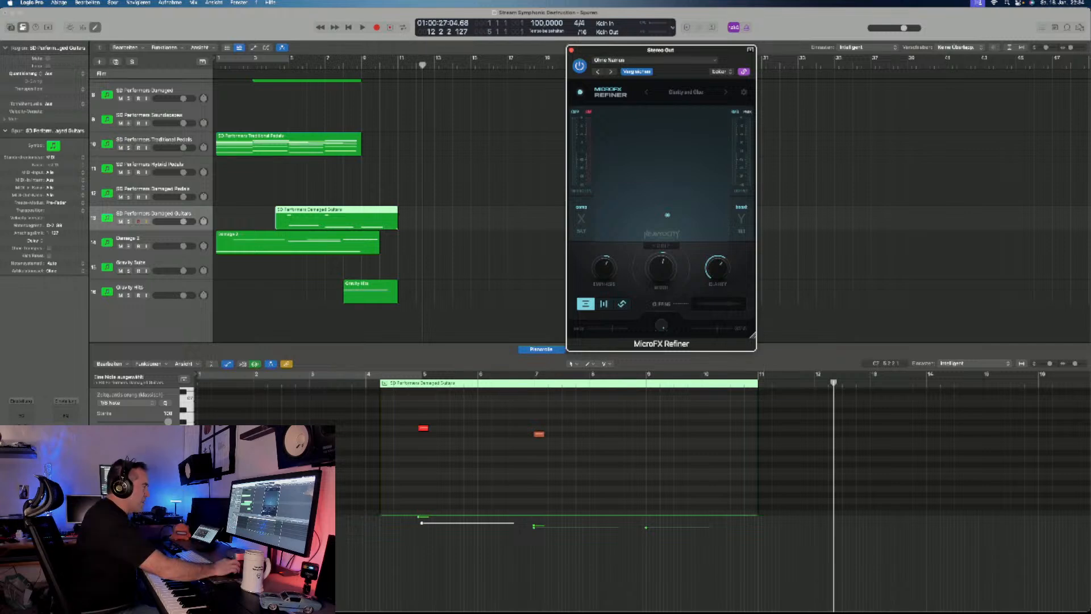
drag(661, 50, 749, 89)
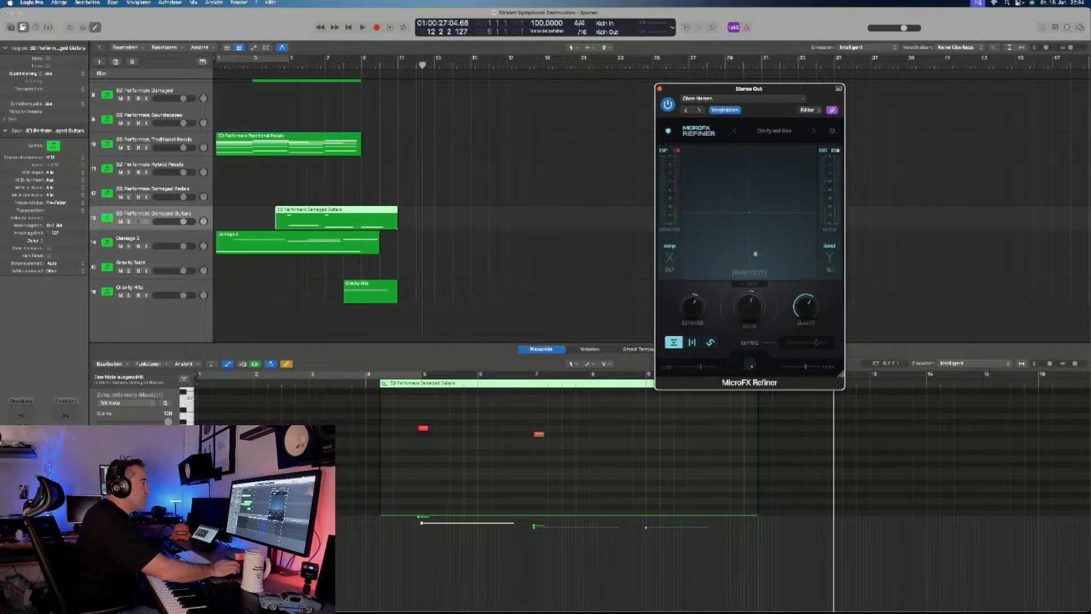
click(774, 131)
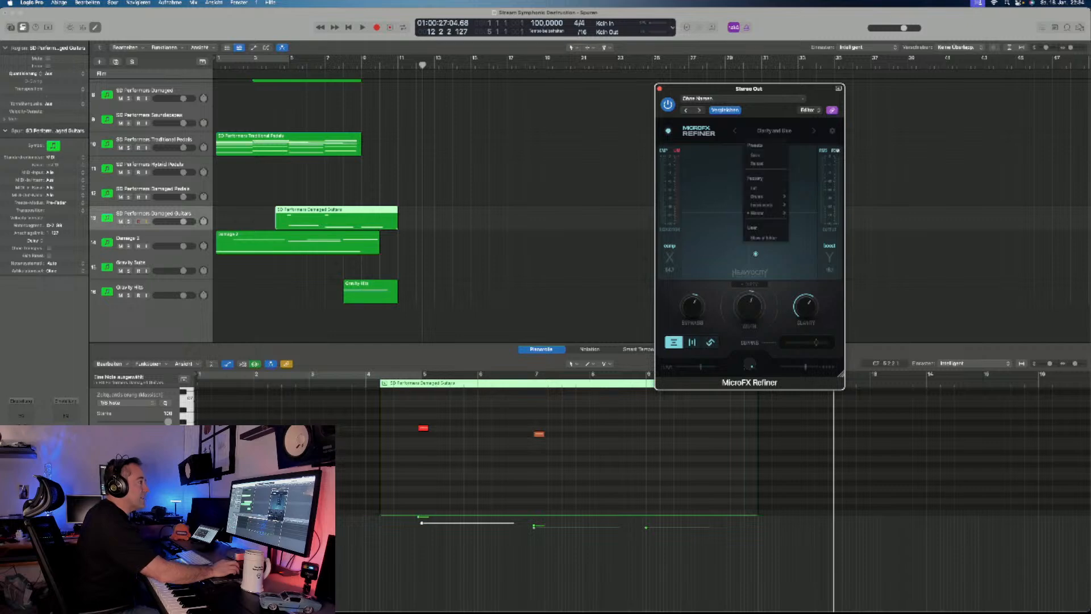
mouse_move(762, 196)
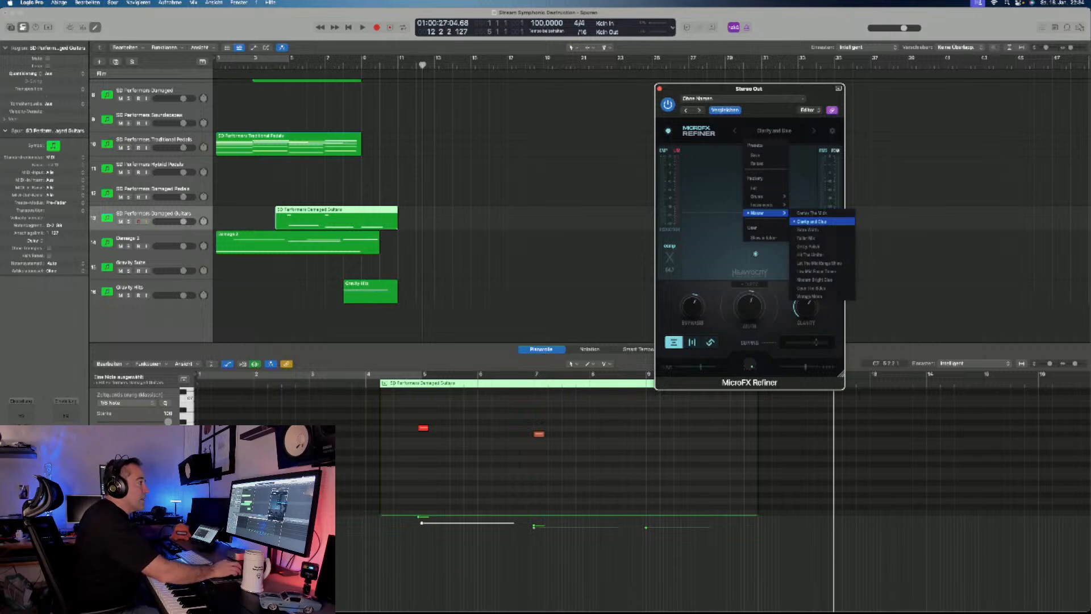
click(818, 221)
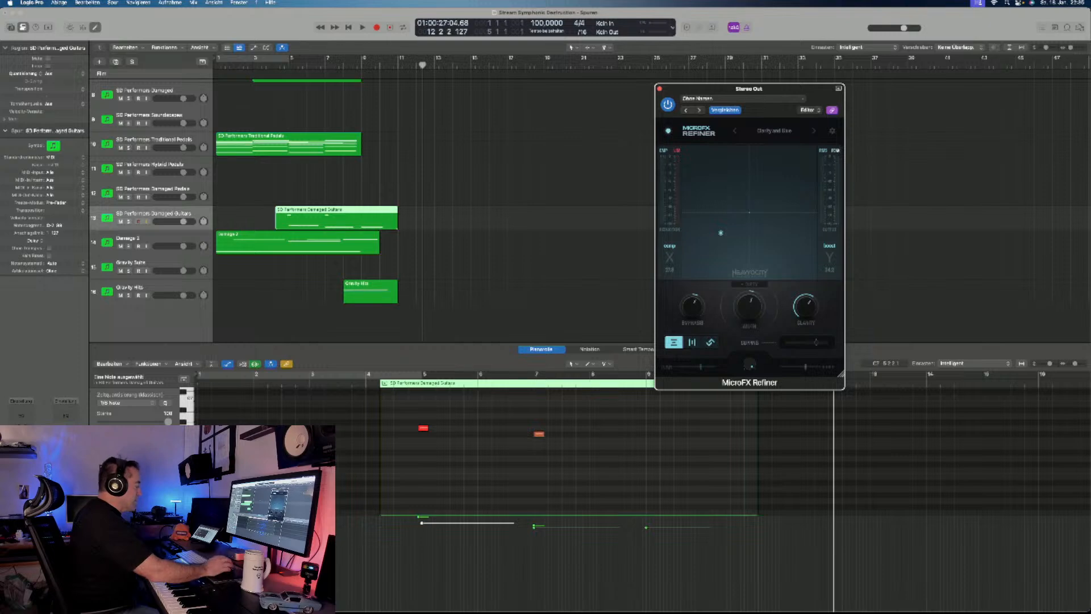
- Return the playhead to bar 1 and reload the Clarity and Glue preset in MicroFX Refiner
click(774, 131)
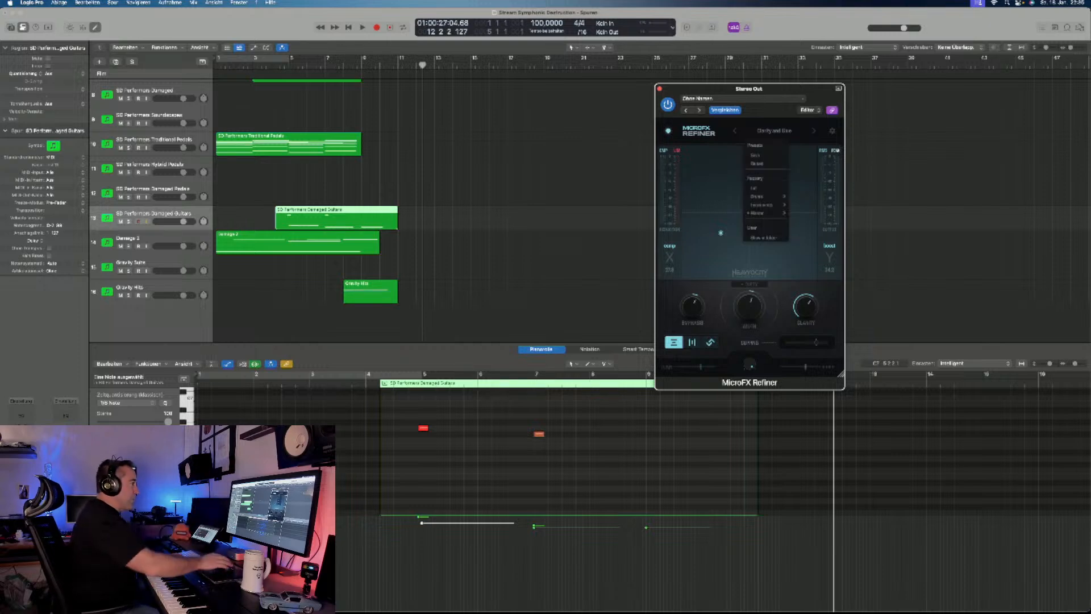
click(591, 227)
key(Return)
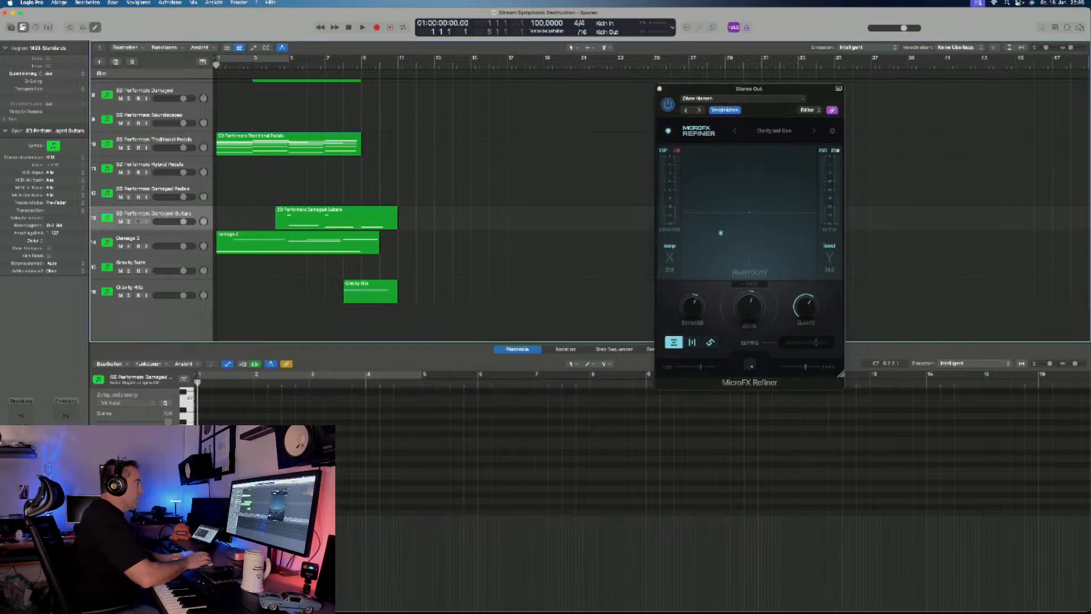
click(774, 131)
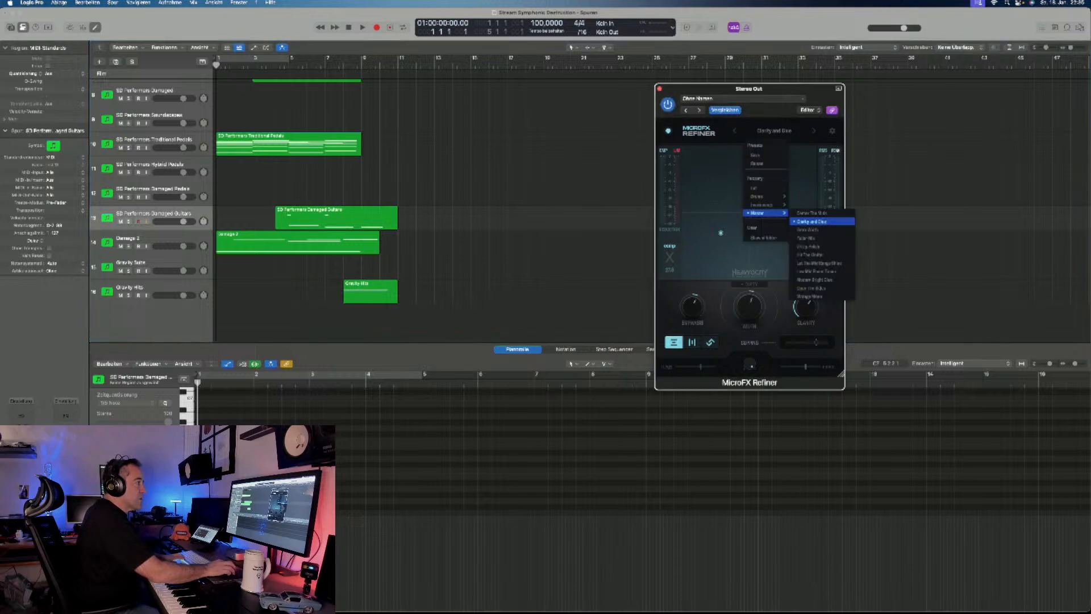
click(822, 221)
- Play the arrangement while bypassing and re-enabling MicroFX Refiner to compare the mix with and without it
key(space)
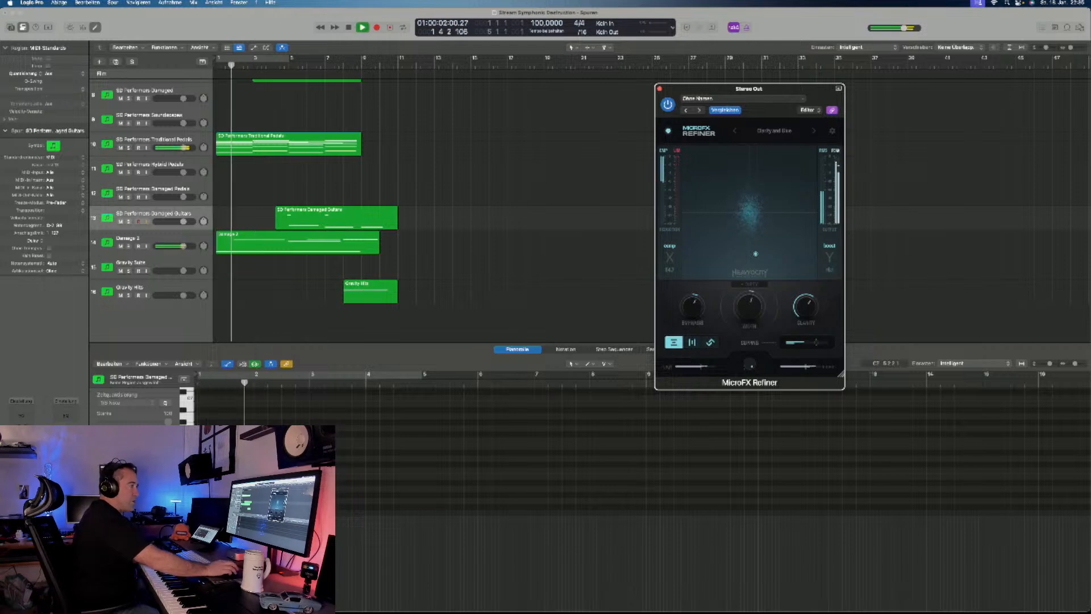
click(668, 105)
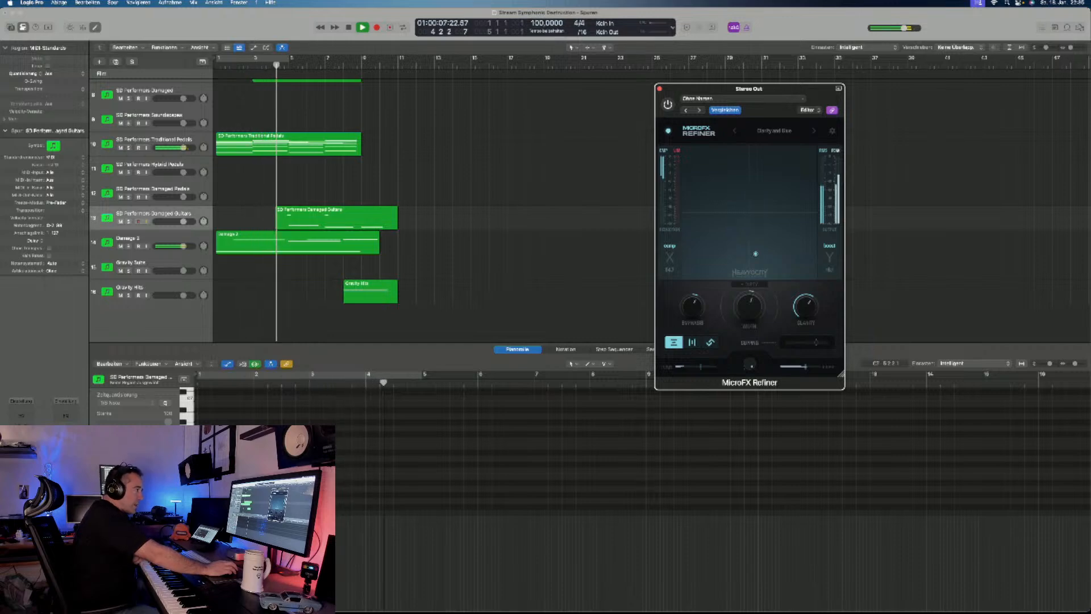
click(668, 105)
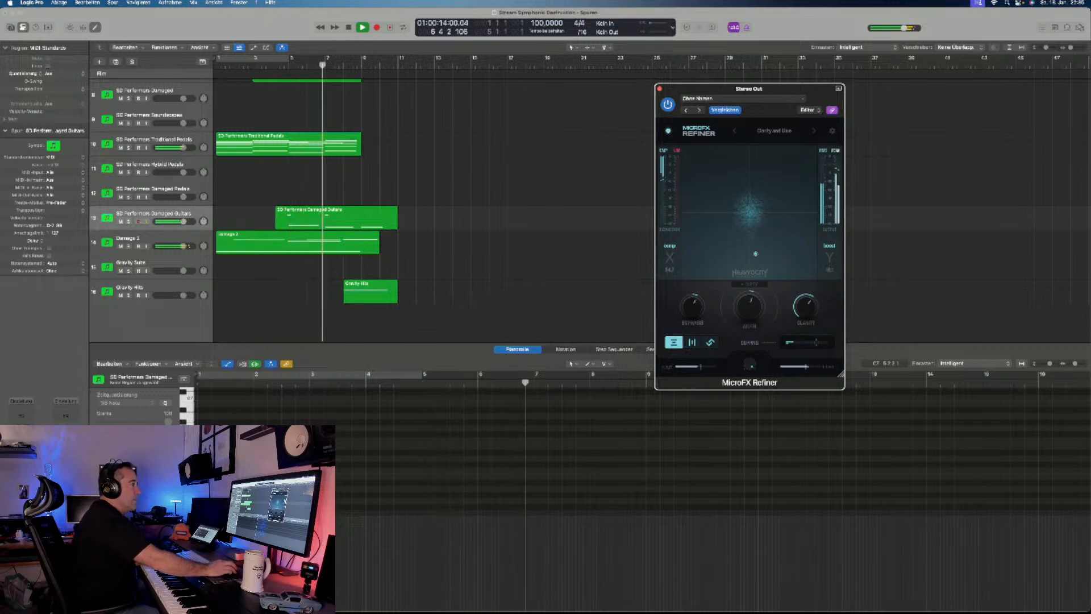
key(space)
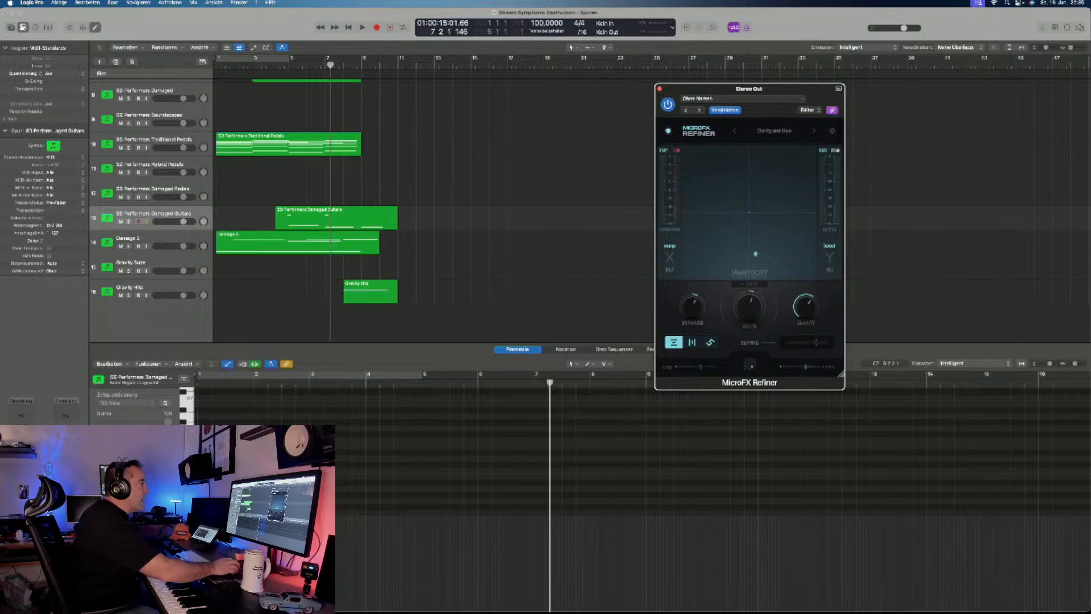
- Load the Hit The Limiter master preset in MicroFX Refiner and return the playhead to the start
mouse_move(806, 307)
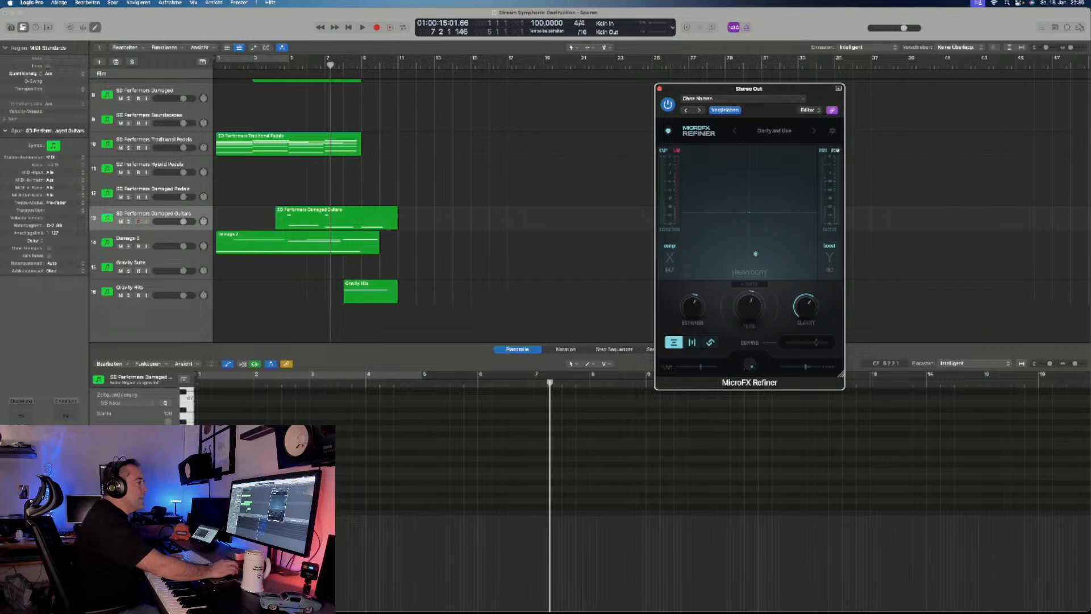
click(773, 131)
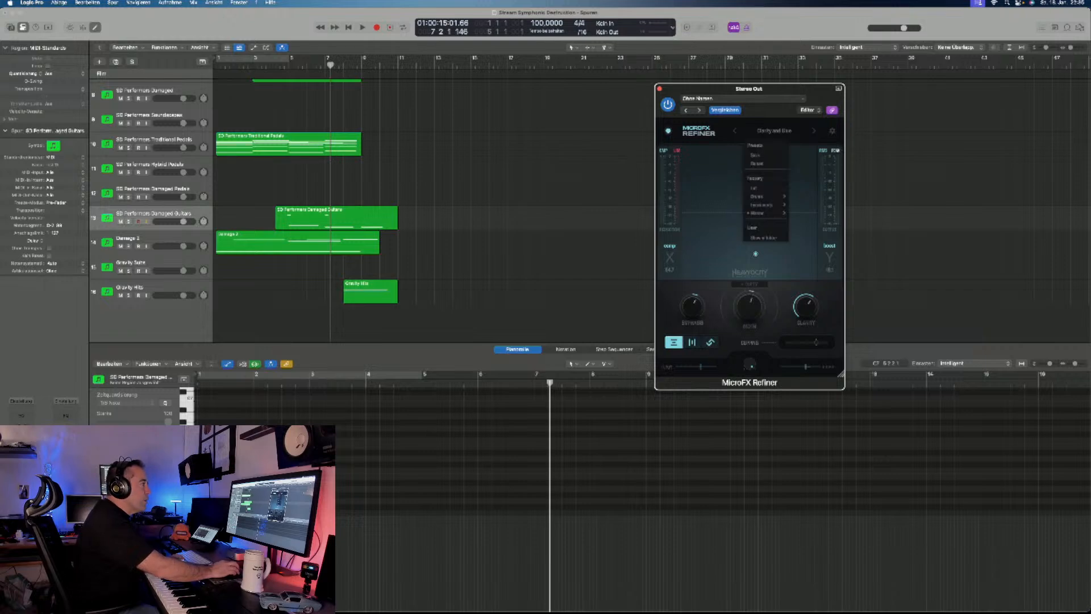
mouse_move(764, 213)
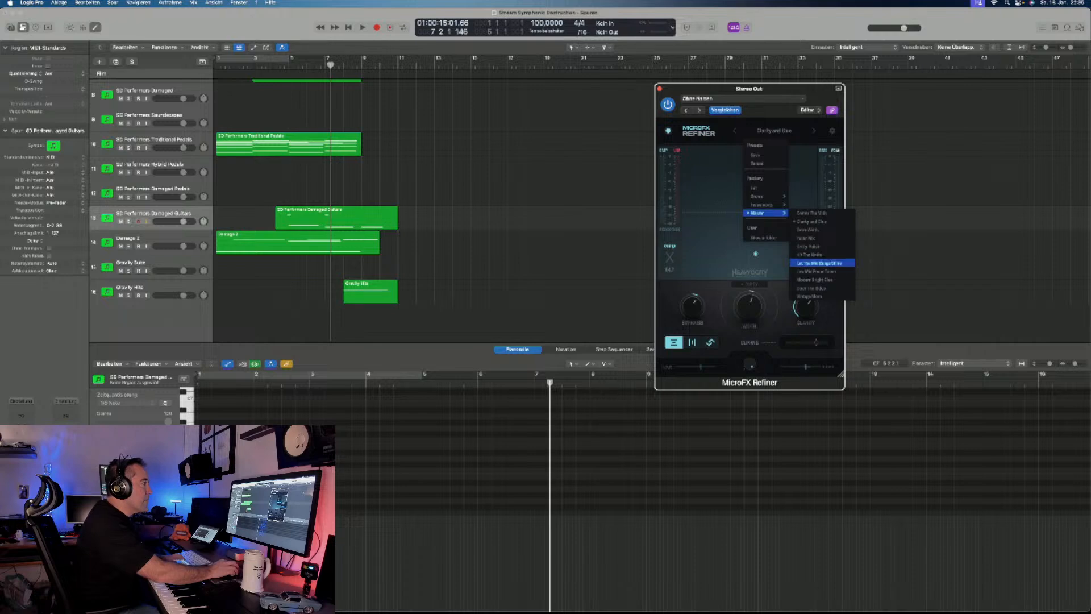
click(812, 254)
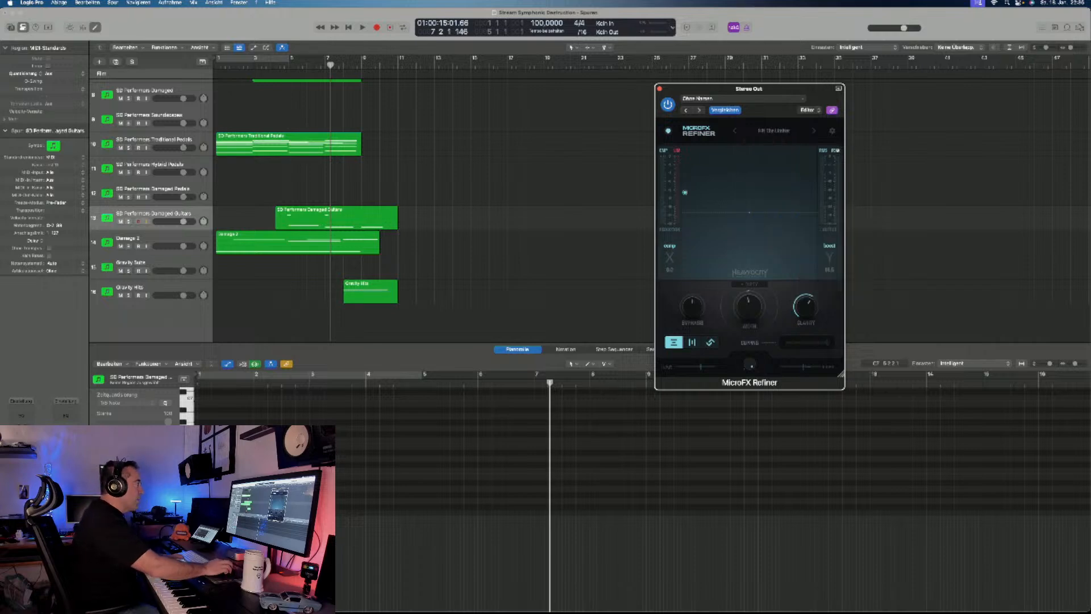
click(545, 273)
key(Return)
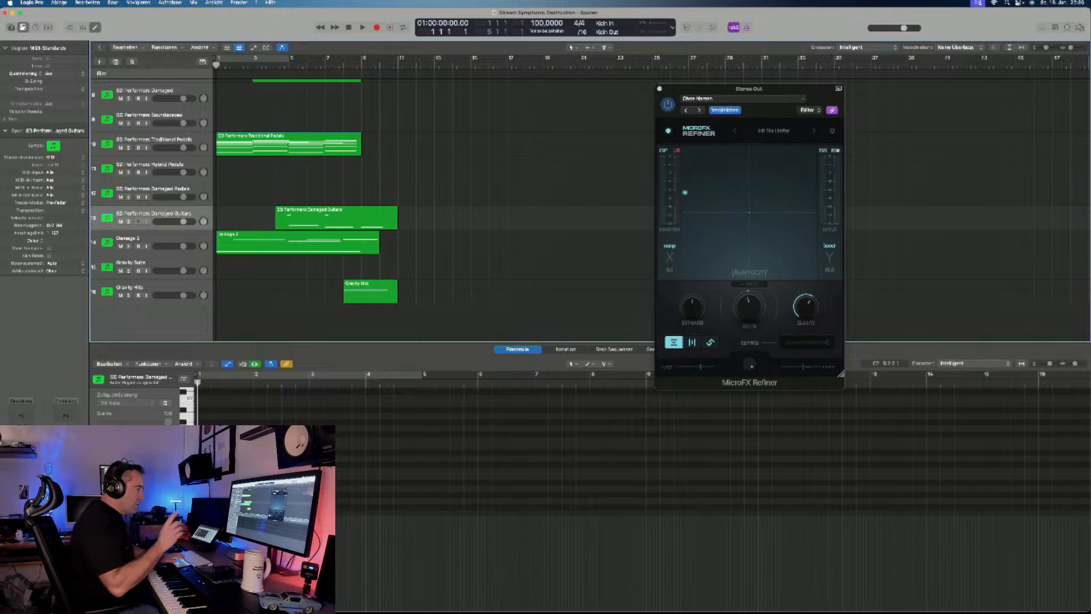
- Play the opening bars through the Hit The Limiter preset, stop playback, and switch MicroFX Refiner to its middle mode option
key(space)
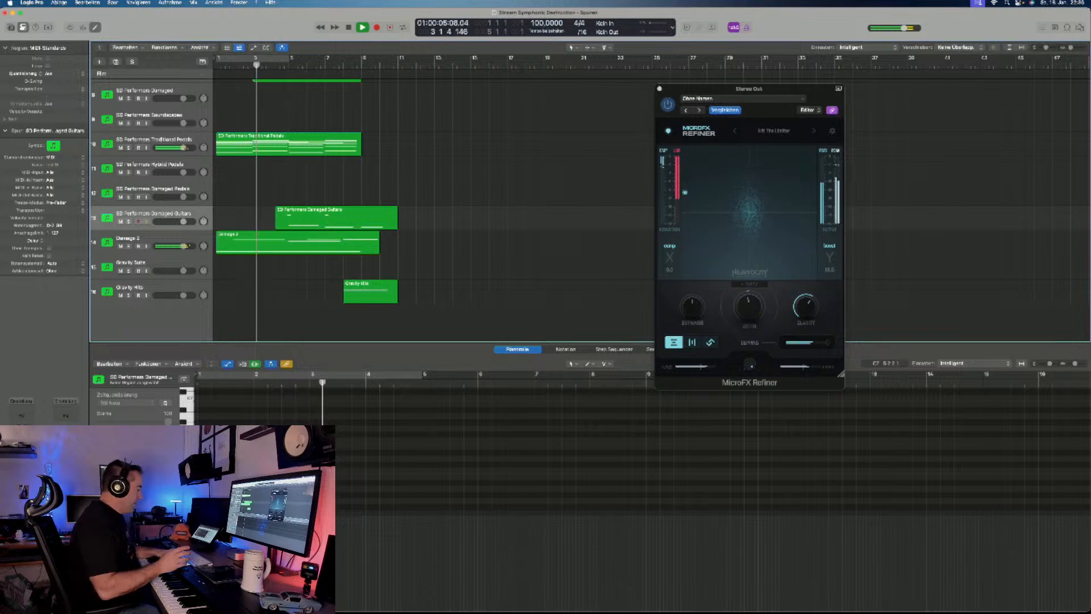
key(space)
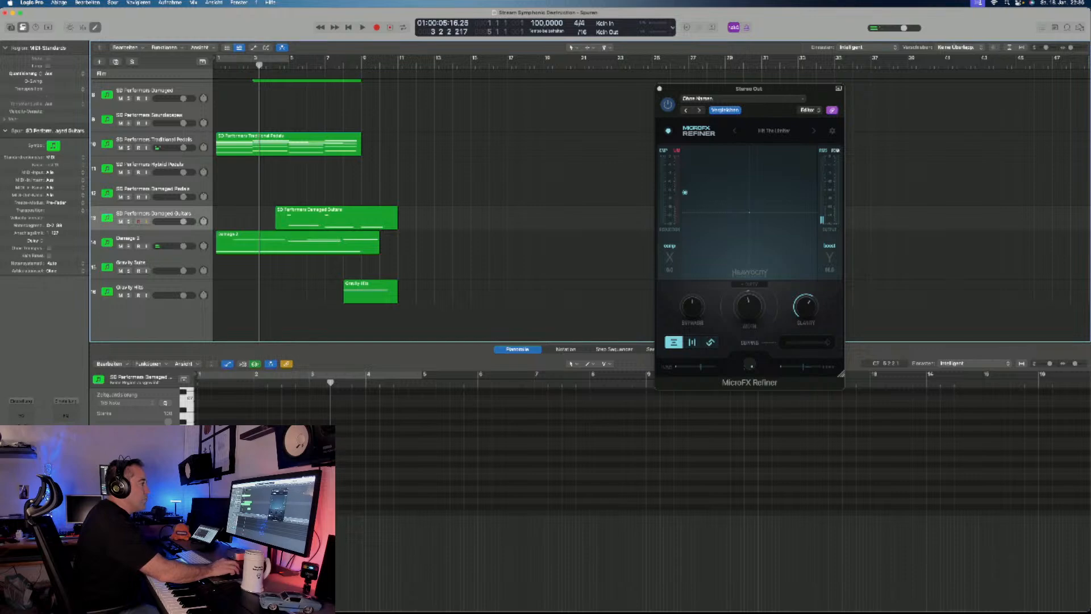
click(692, 343)
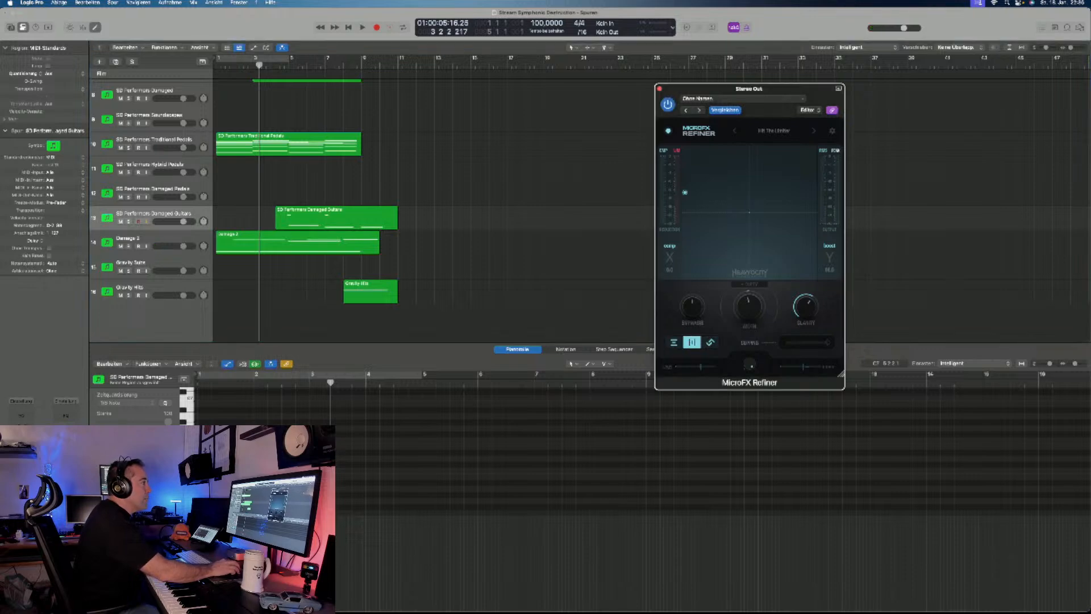
- Load the Modern Bright Glue master preset in MicroFX Refiner and resume playback of the arrangement
click(774, 131)
mouse_move(764, 213)
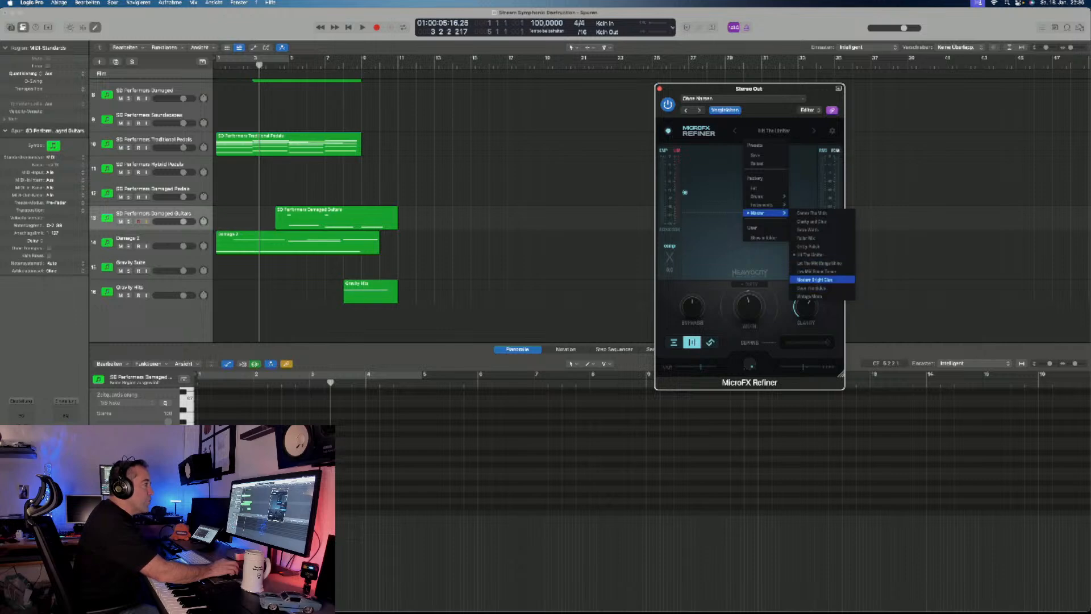
click(822, 280)
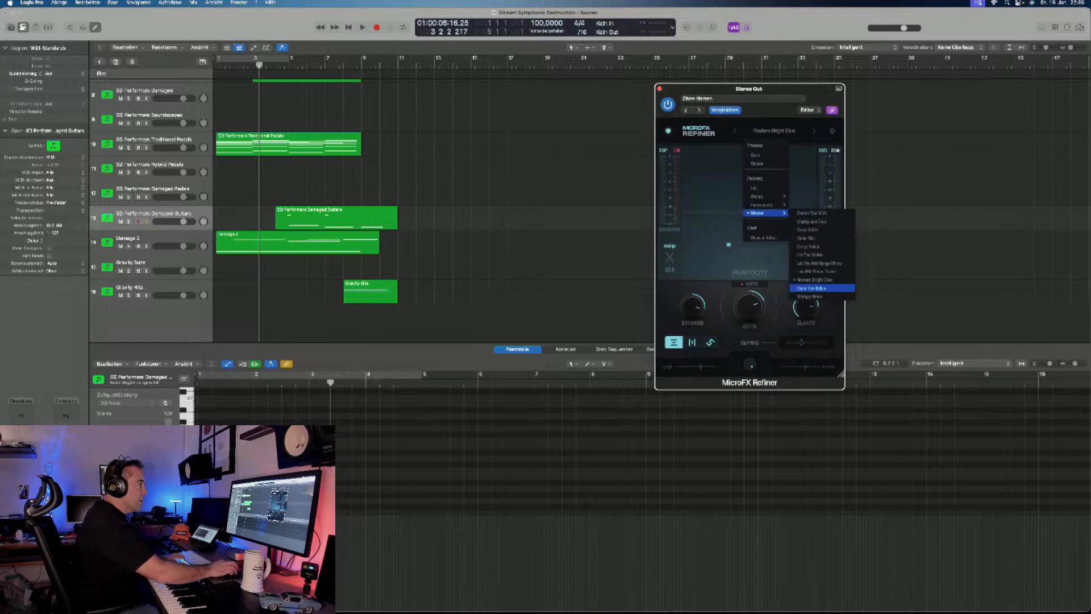
click(822, 279)
click(574, 250)
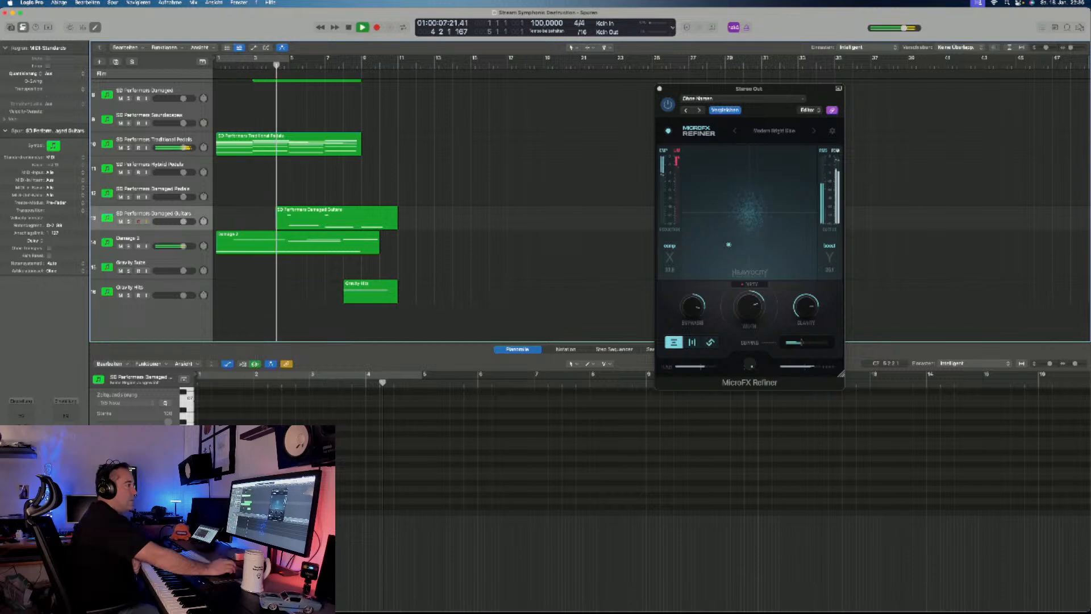
- Turn off Refiner's Dirty variation and compare the mix at low, medium and high settings of the large central knob
click(749, 284)
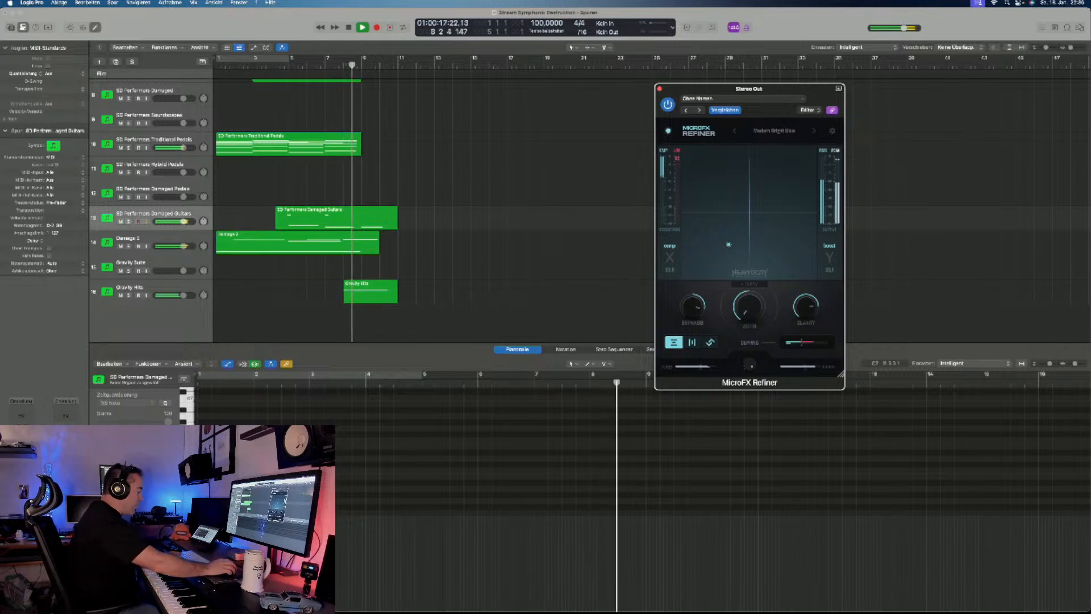
key(space)
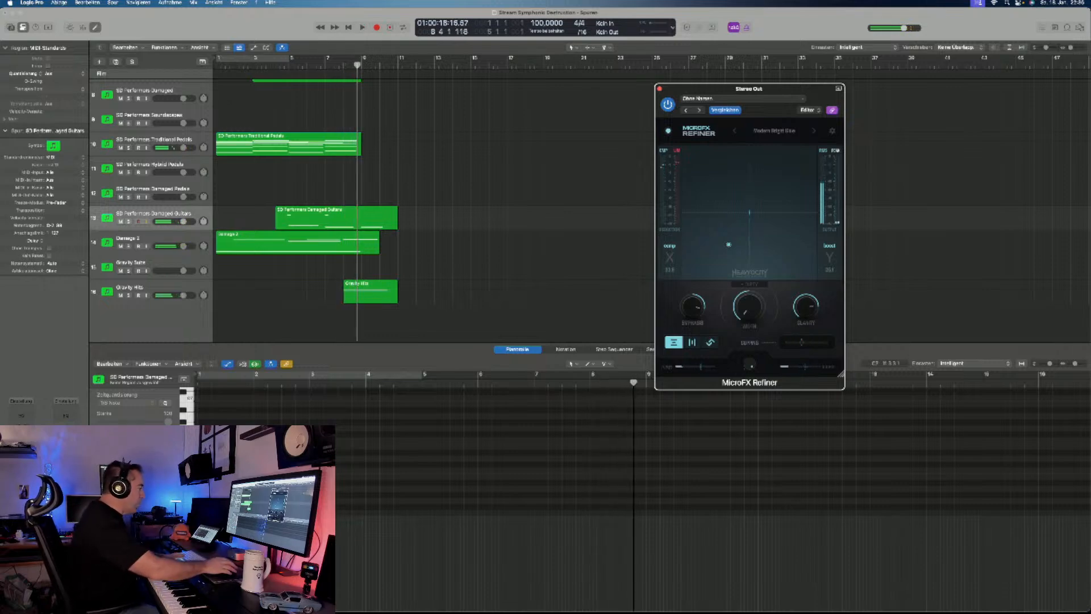
key(space)
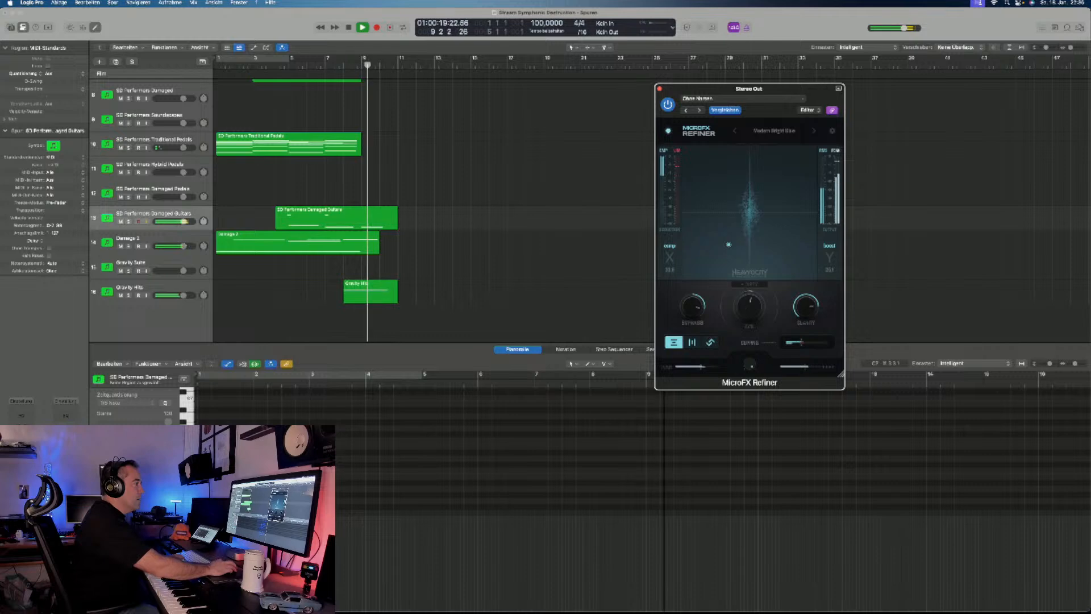
key(space)
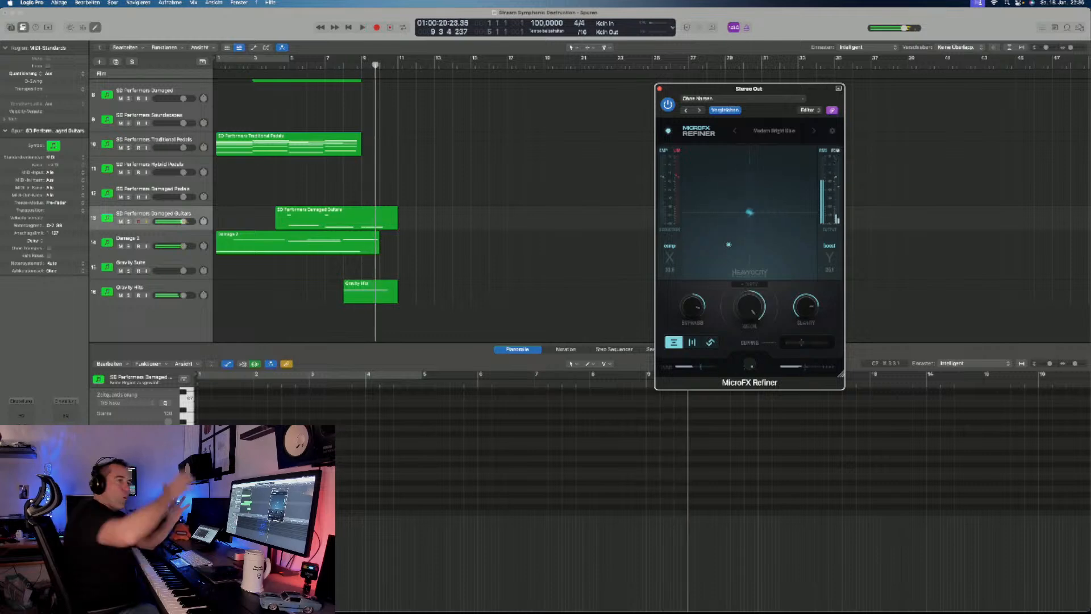
key(space)
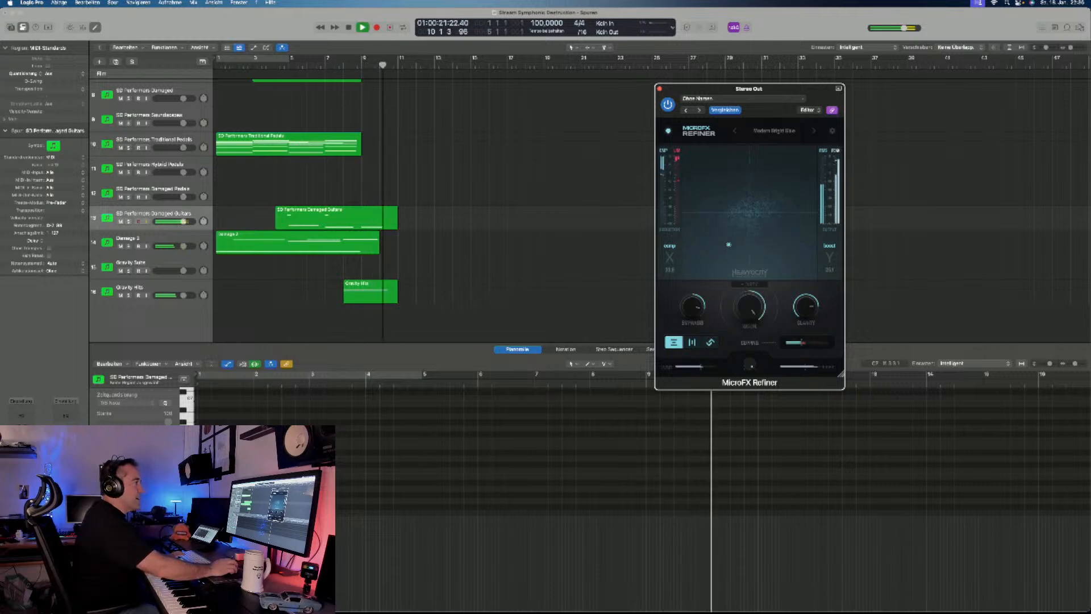
- Load the Open The Sides master preset in MicroFX Refiner and play the arrangement from the start
click(774, 130)
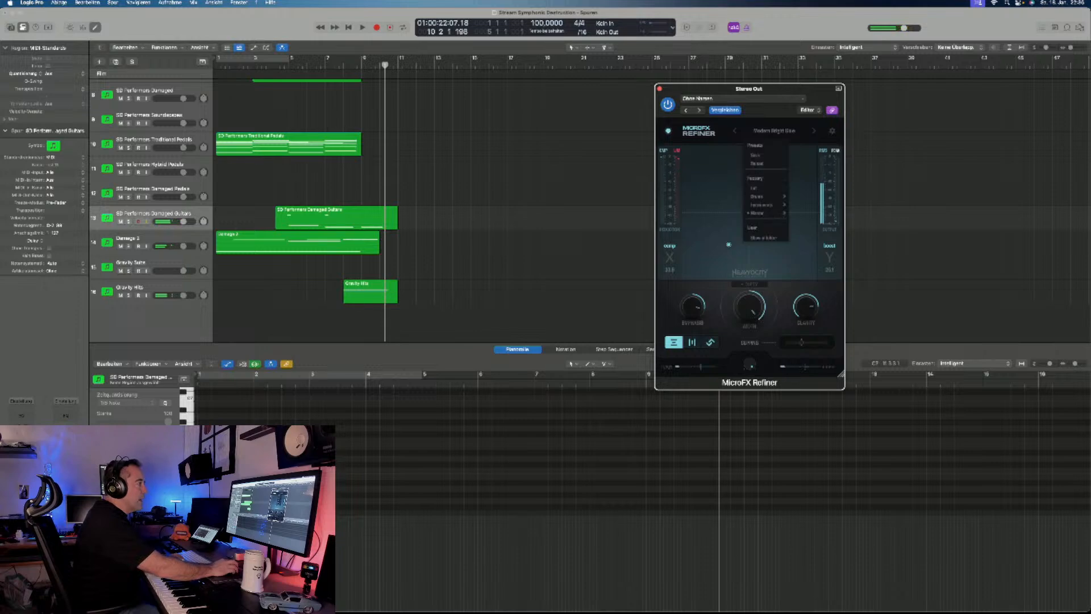
mouse_move(765, 213)
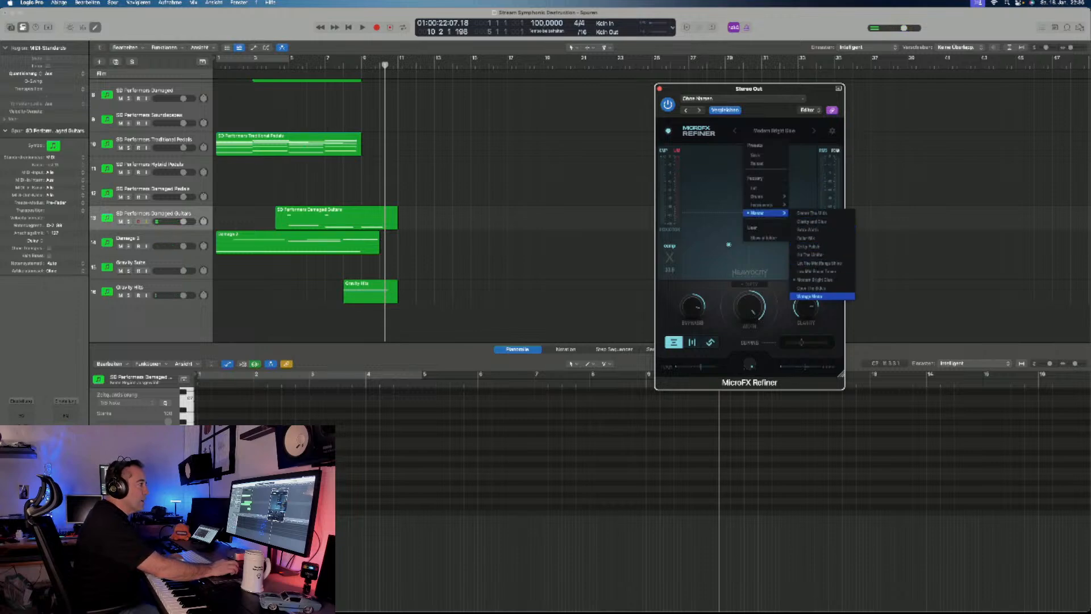
click(811, 288)
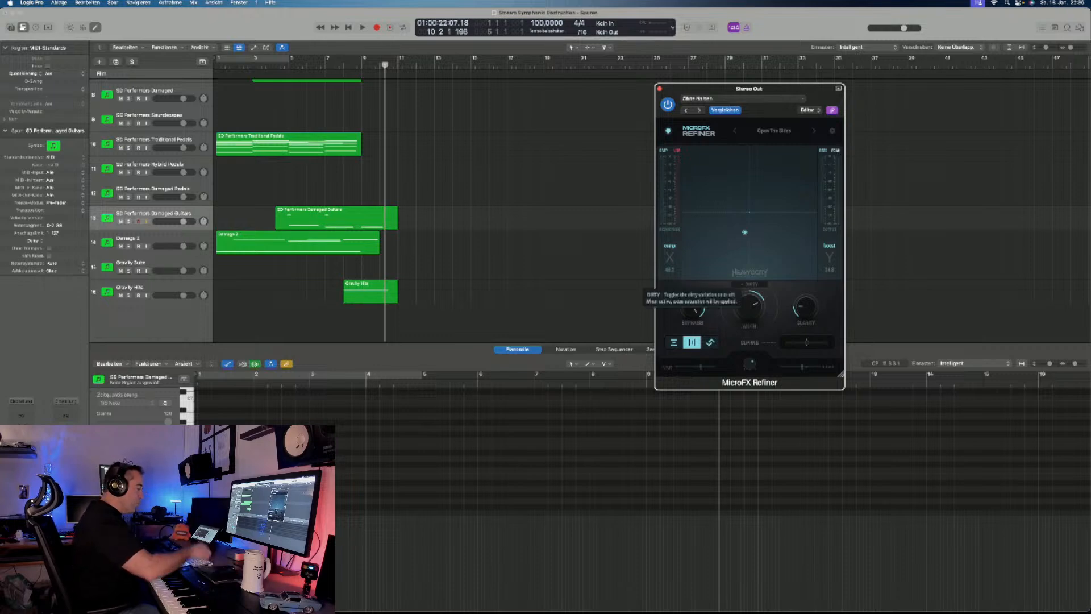
key(Return)
key(space)
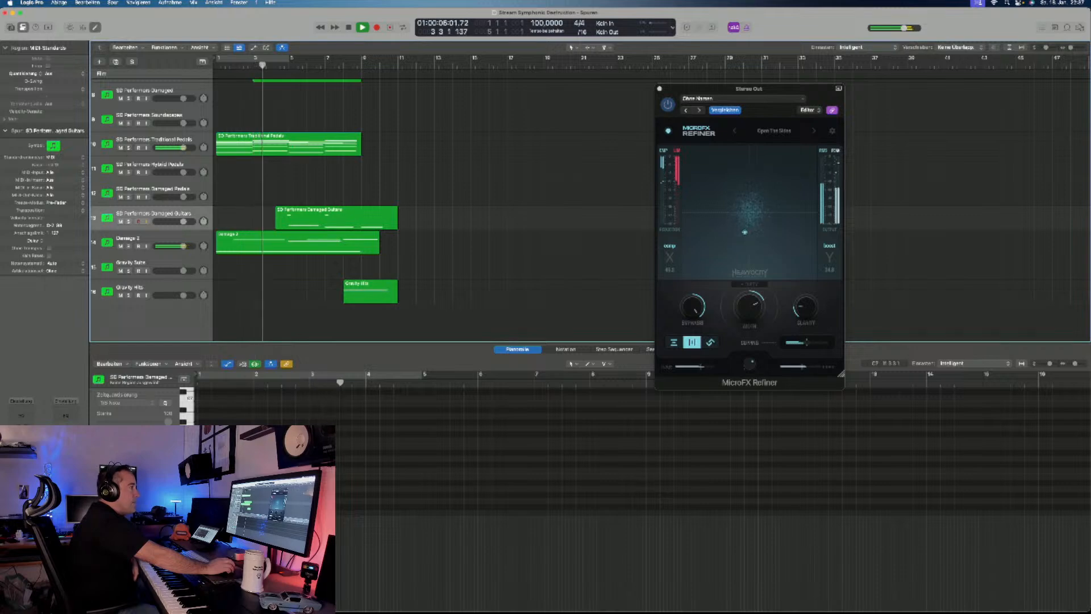
- Compare the mix with MicroFX Refiner bypassed and enabled, stop playback, and leave the plug-in bypassed
click(668, 105)
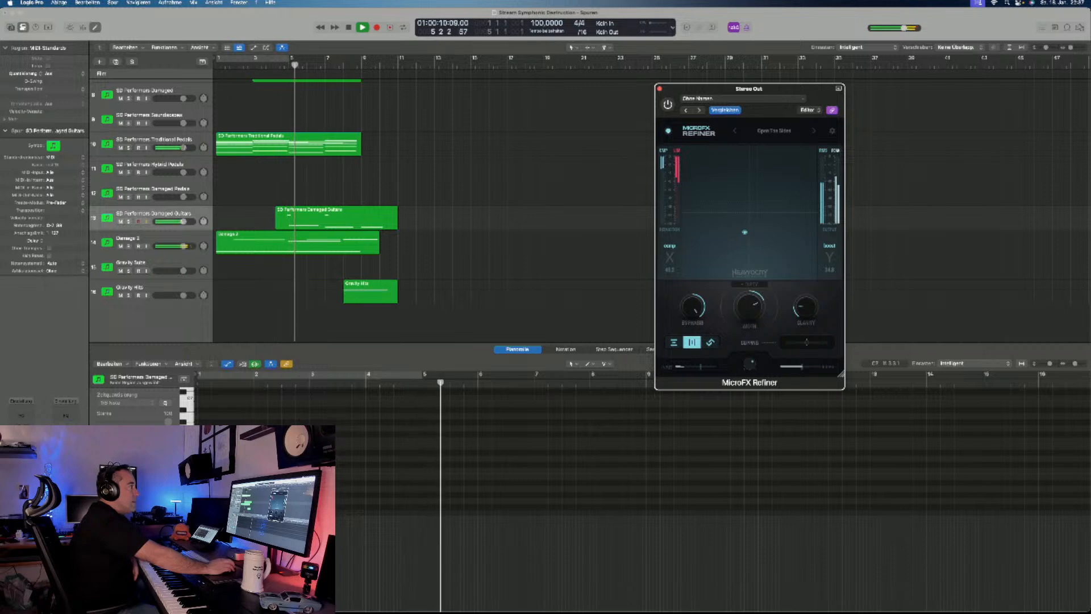
click(668, 105)
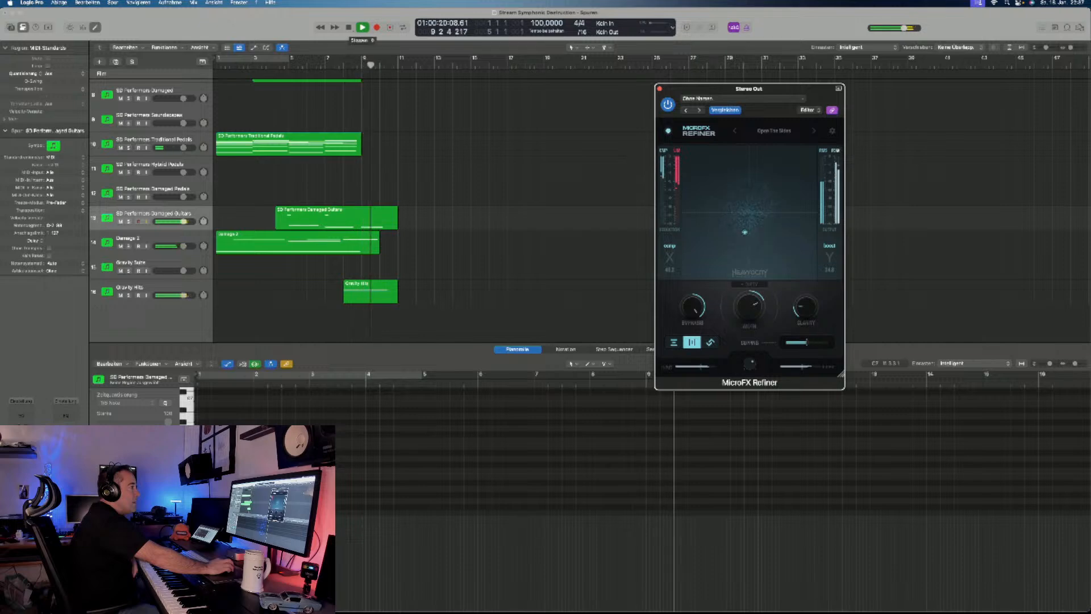
key(space)
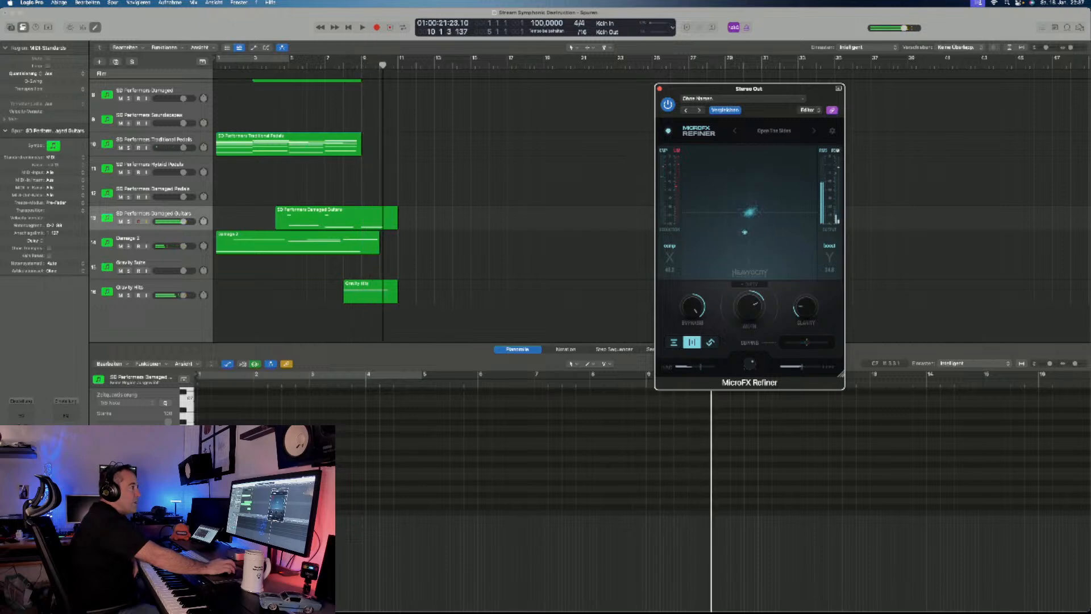
click(668, 104)
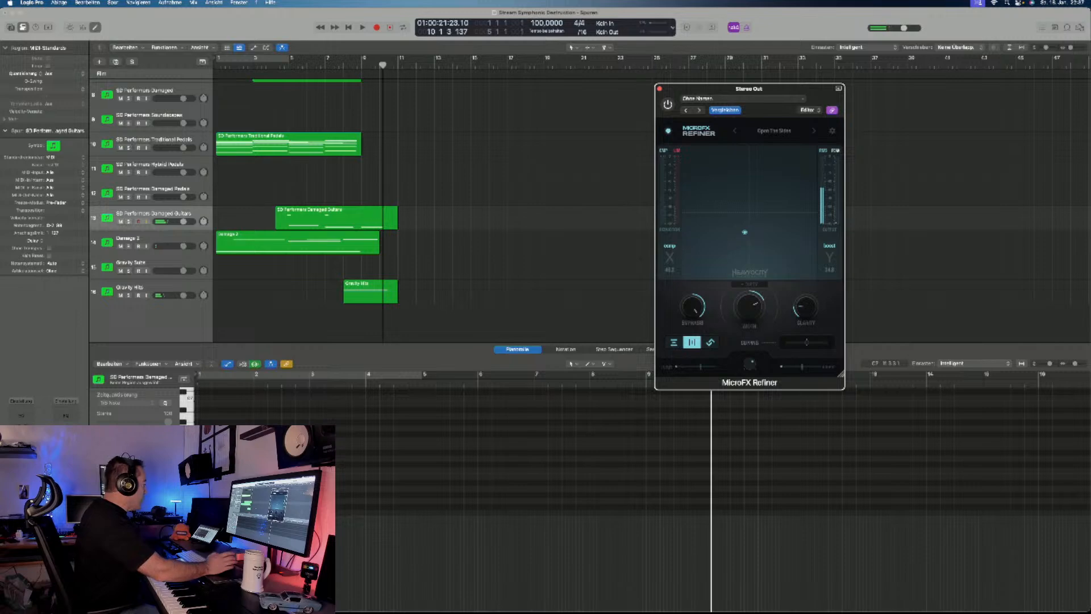
- Delete all MIDI regions from the arrangement while keeping the instrument tracks
scroll(432, 210, up, 6)
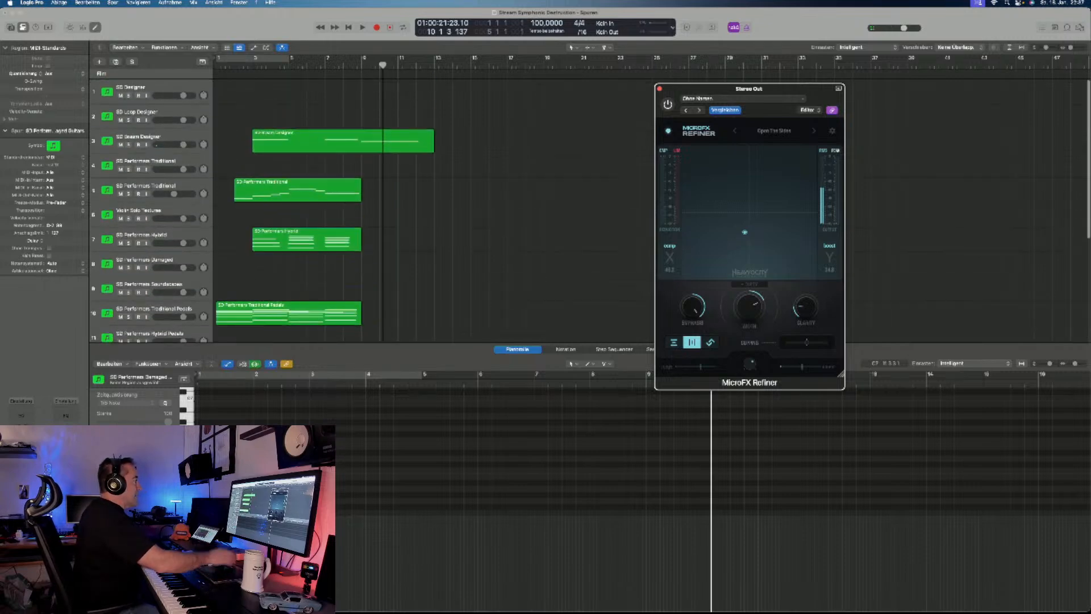
scroll(432, 210, down, 6)
scroll(432, 210, up, 5)
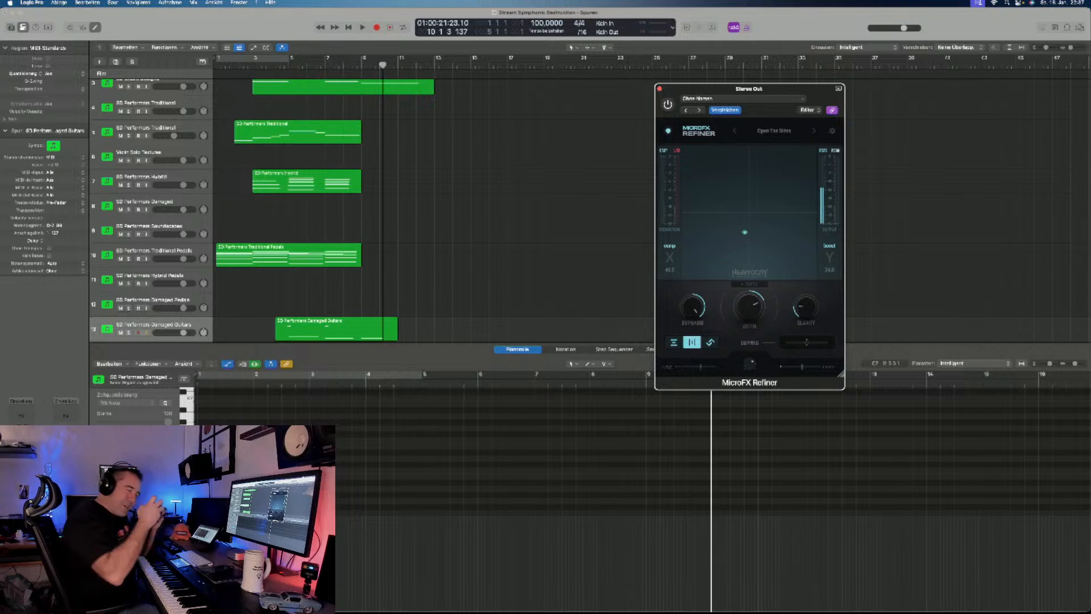
scroll(432, 210, down, 1)
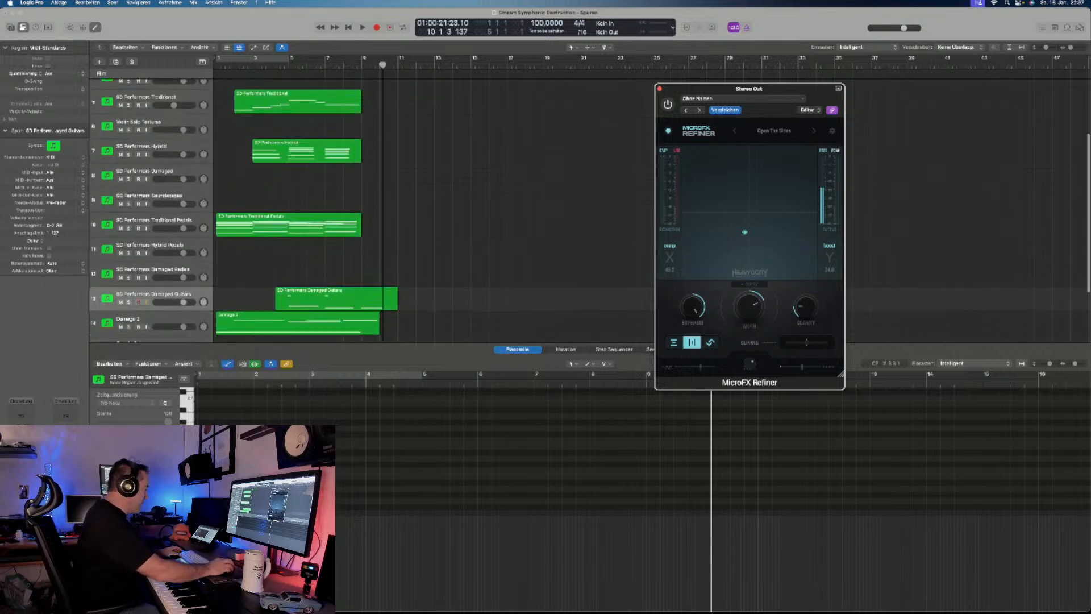
click(466, 210)
key(super+a)
key(Delete)
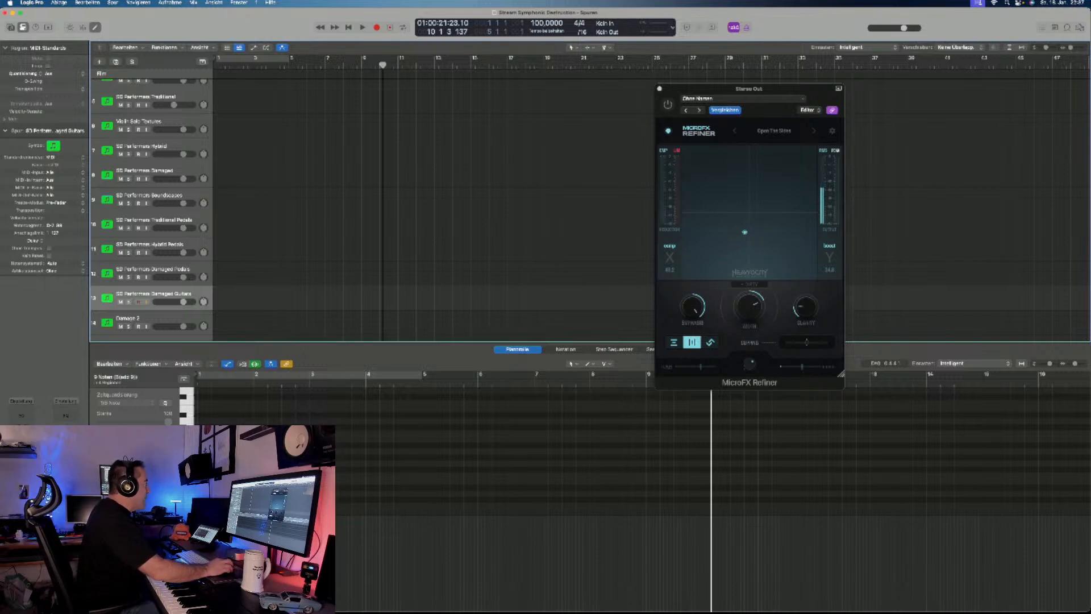
- Open the SD Performers Traditional Pedals instrument and load its Traditional Pedals - Triplet I snapshot for auditioning
click(150, 245)
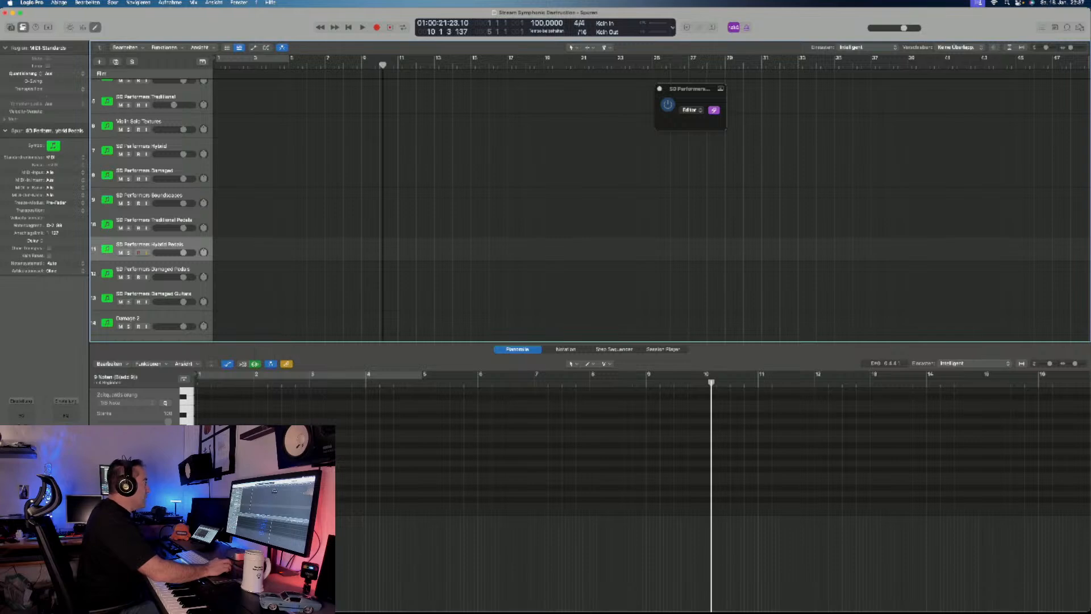
click(153, 221)
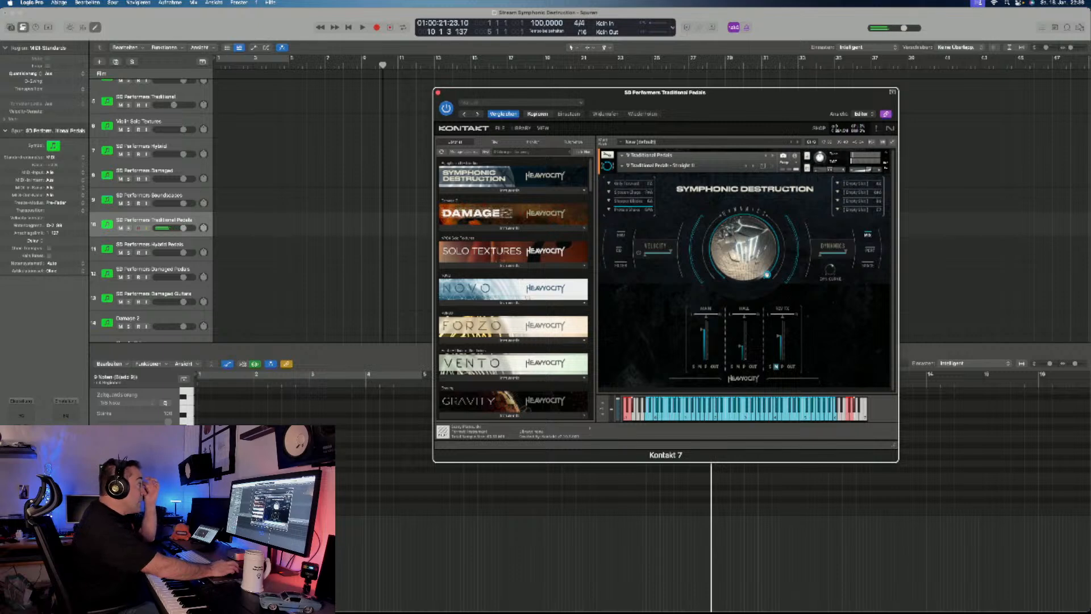
click(660, 165)
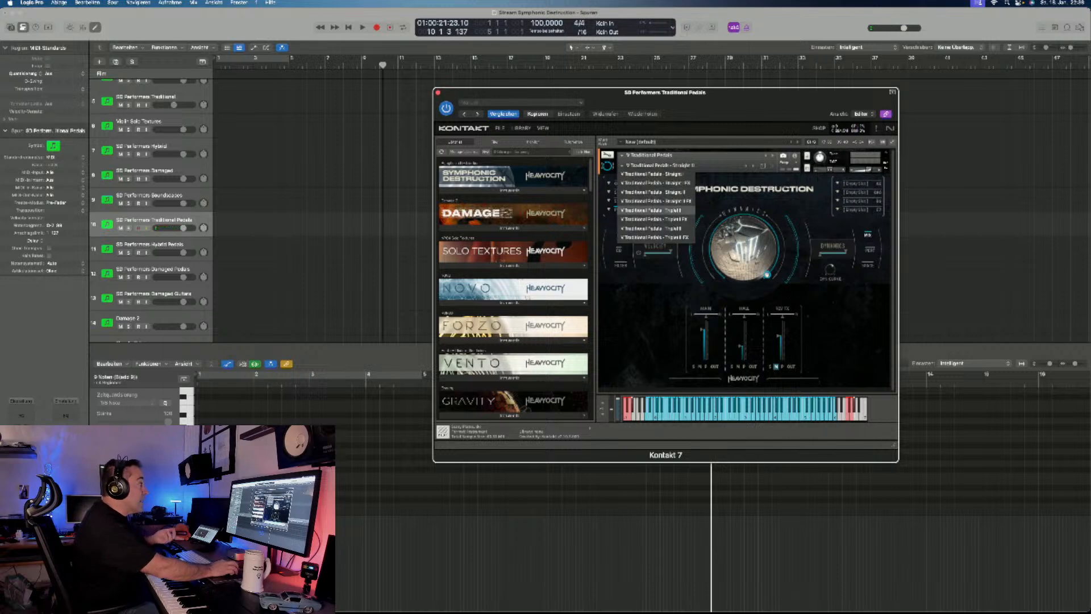
click(657, 210)
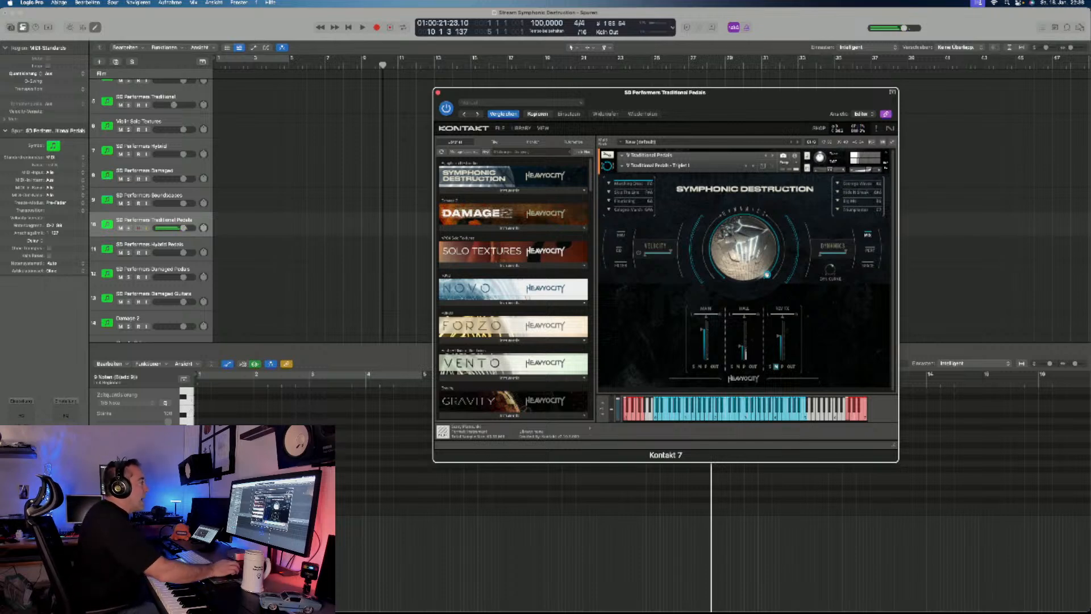
click(622, 166)
click(654, 200)
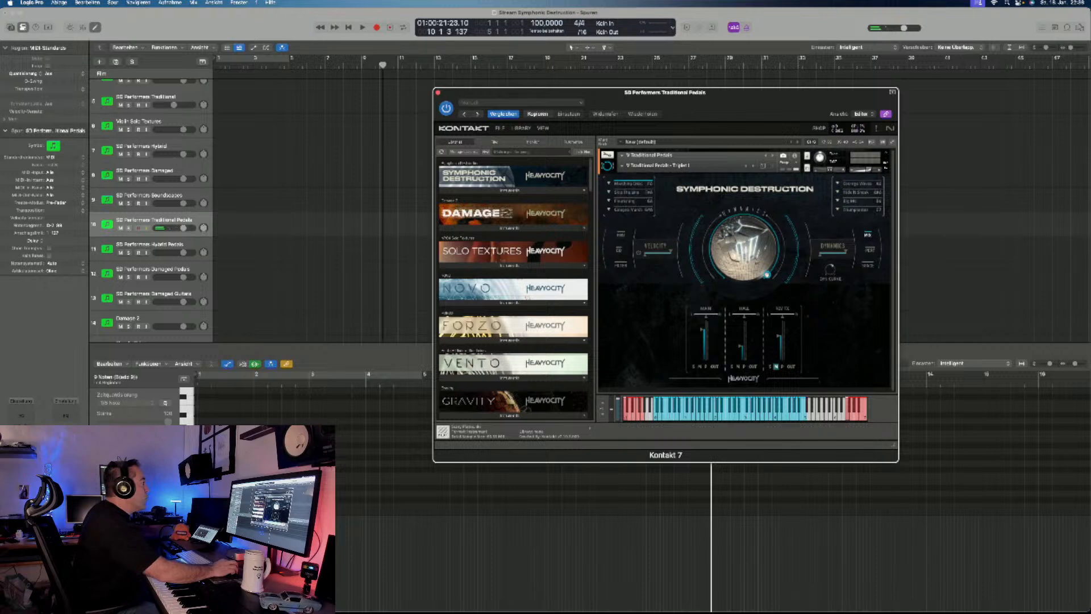
- Open the SD Performers Hybrid Pedals instrument in Kontakt and audition its pedal performances
click(150, 245)
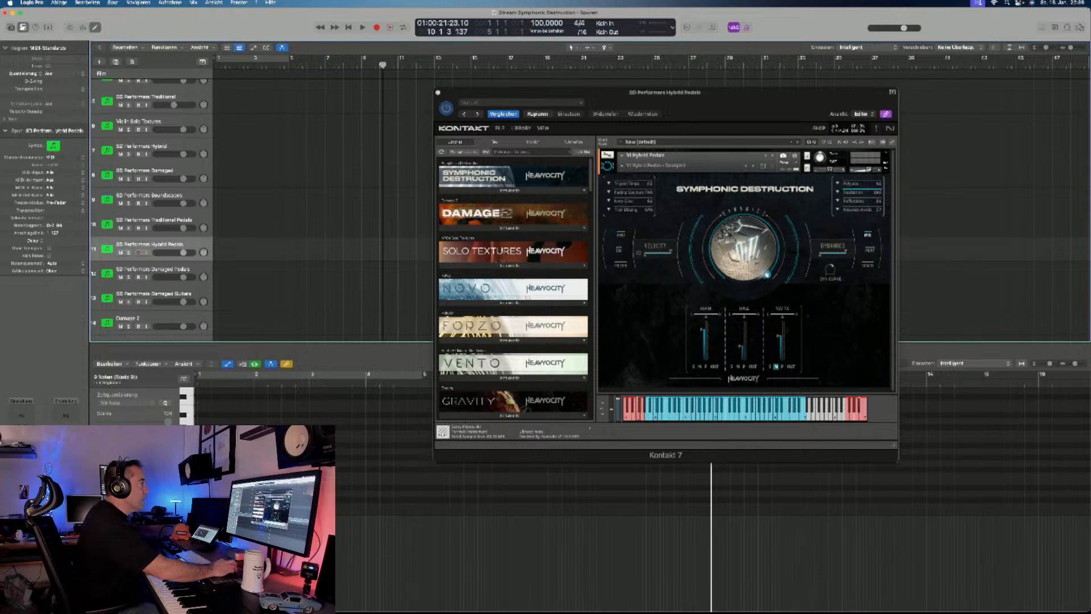
click(628, 184)
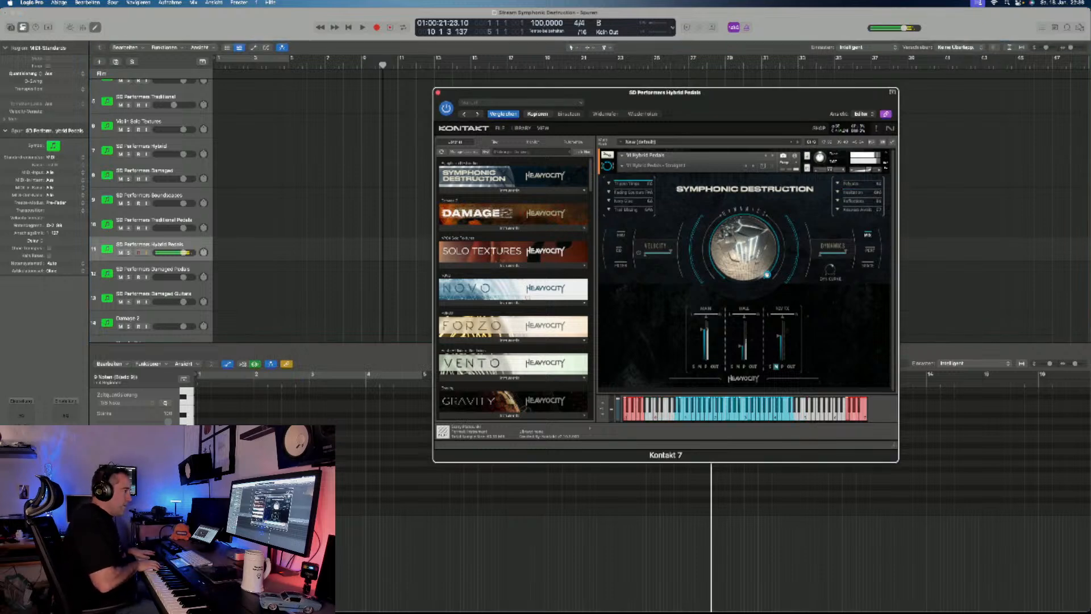
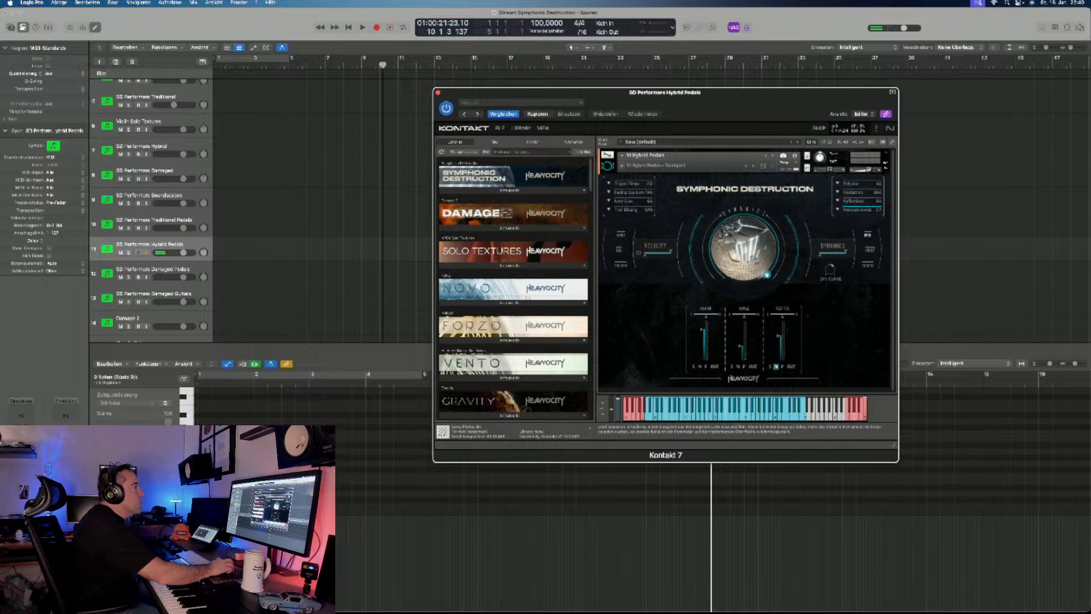
- Load the Hybrid Pedals - Straight II snapshot and audition it, and switch to Hybrid Pedals - Triplet I for comparison
click(657, 165)
click(654, 192)
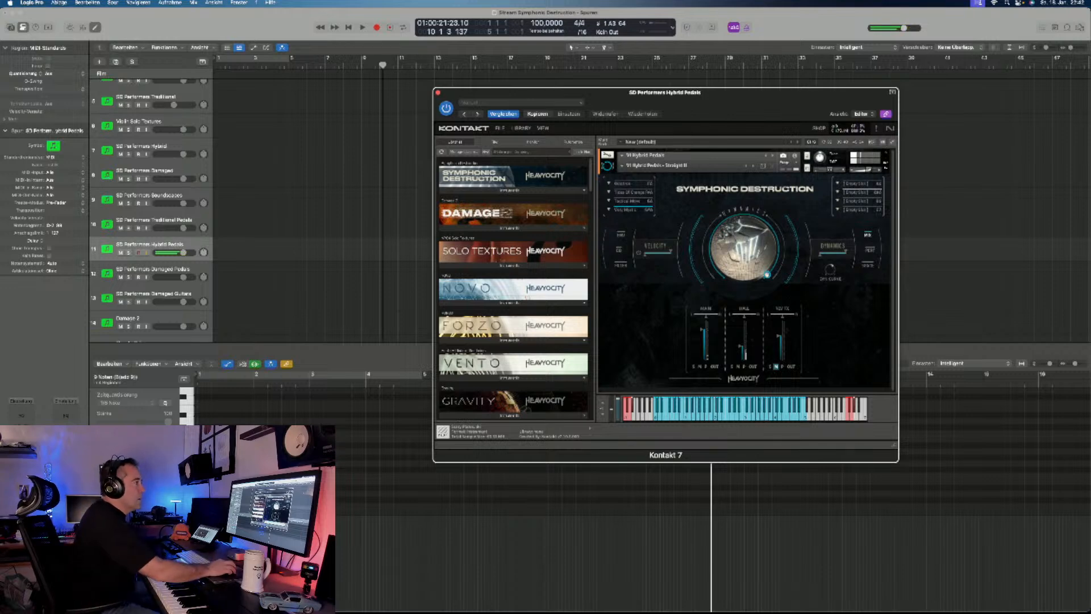
click(653, 166)
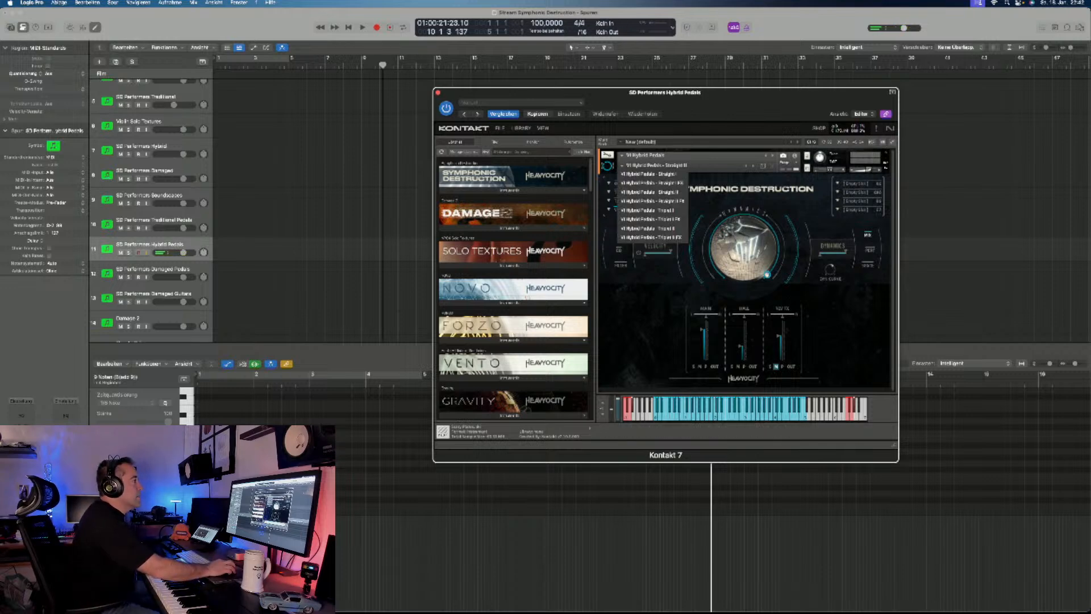
click(648, 210)
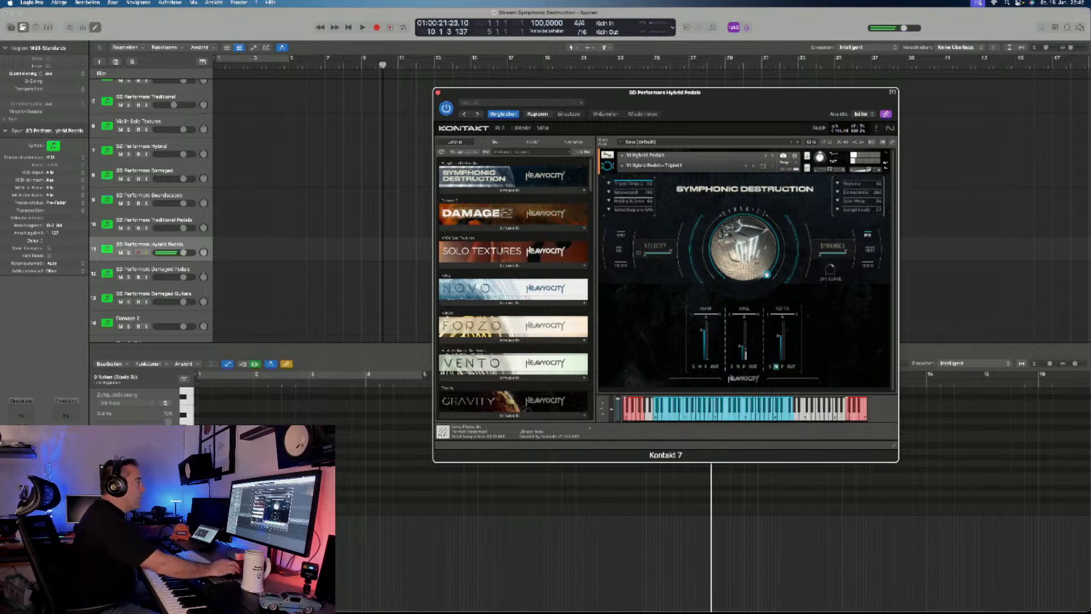
click(622, 165)
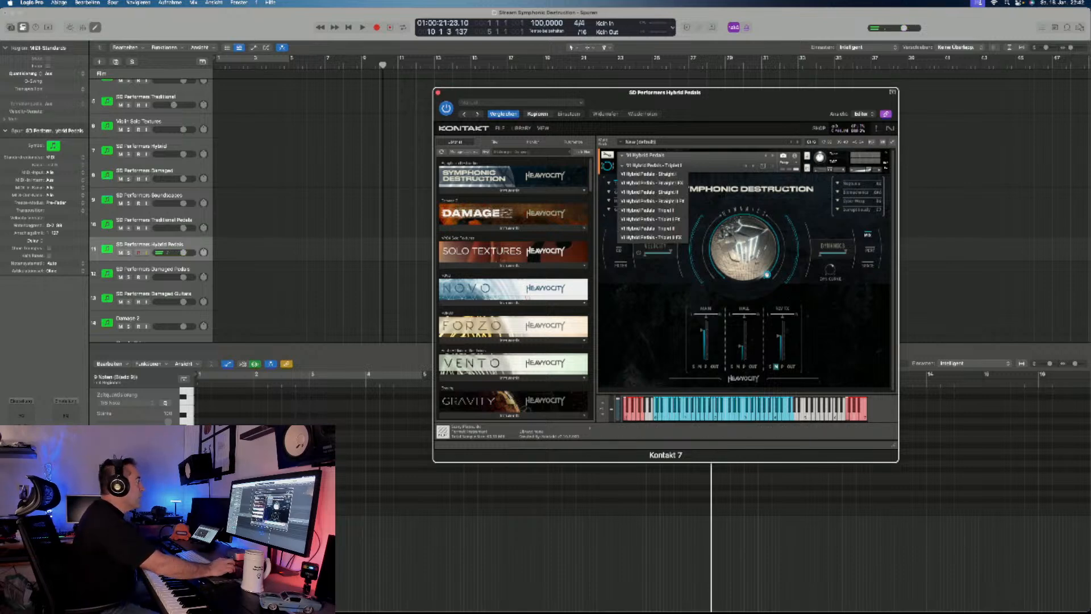
- Open the SD Performers Damaged Pedals instrument and load its Damaged Pedals - Straight I snapshot for auditioning
click(152, 269)
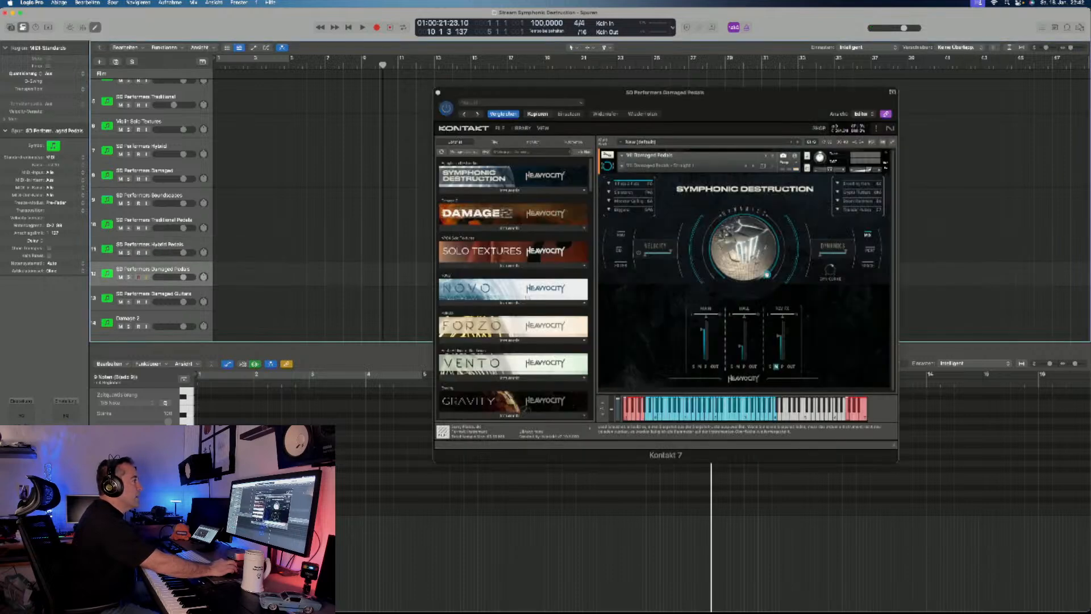
click(622, 165)
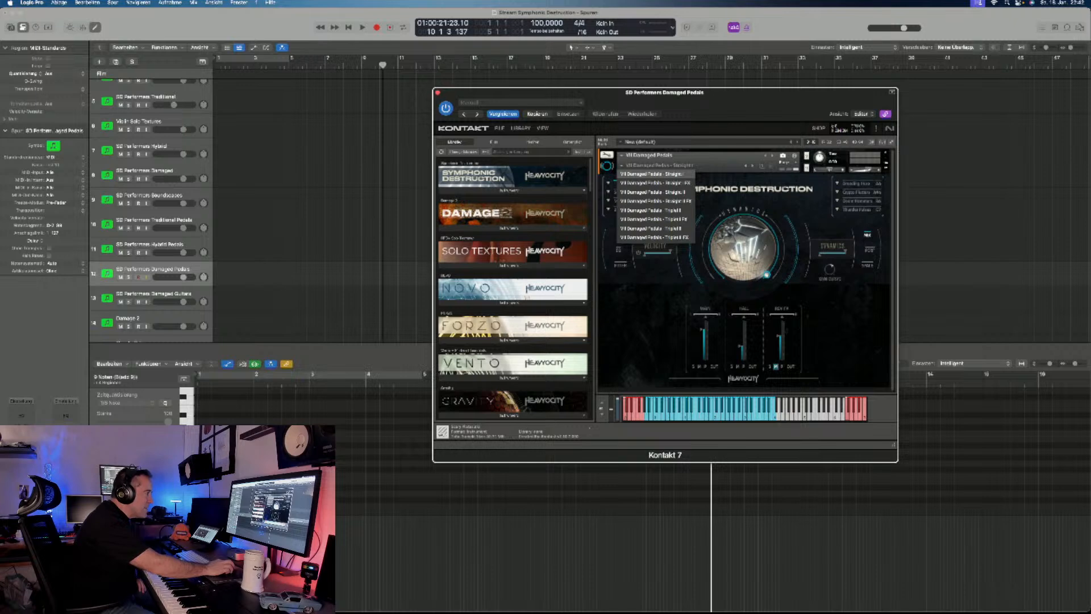
click(653, 174)
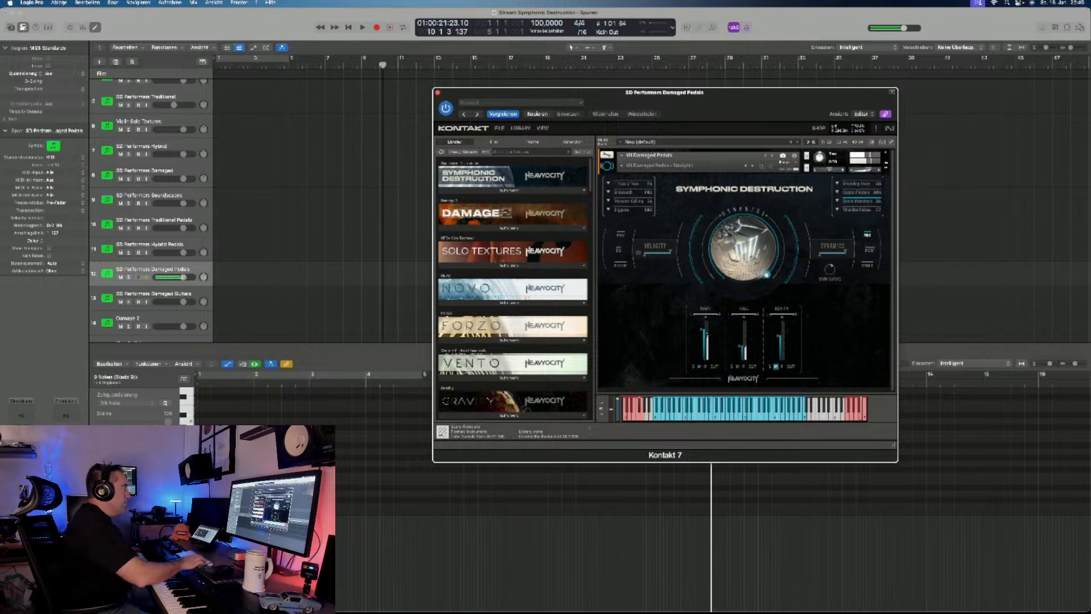
- Record a MIDI performance on the SD Performers Damaged Pedals track from the start of the project to about bar 9
key(Return)
key(r)
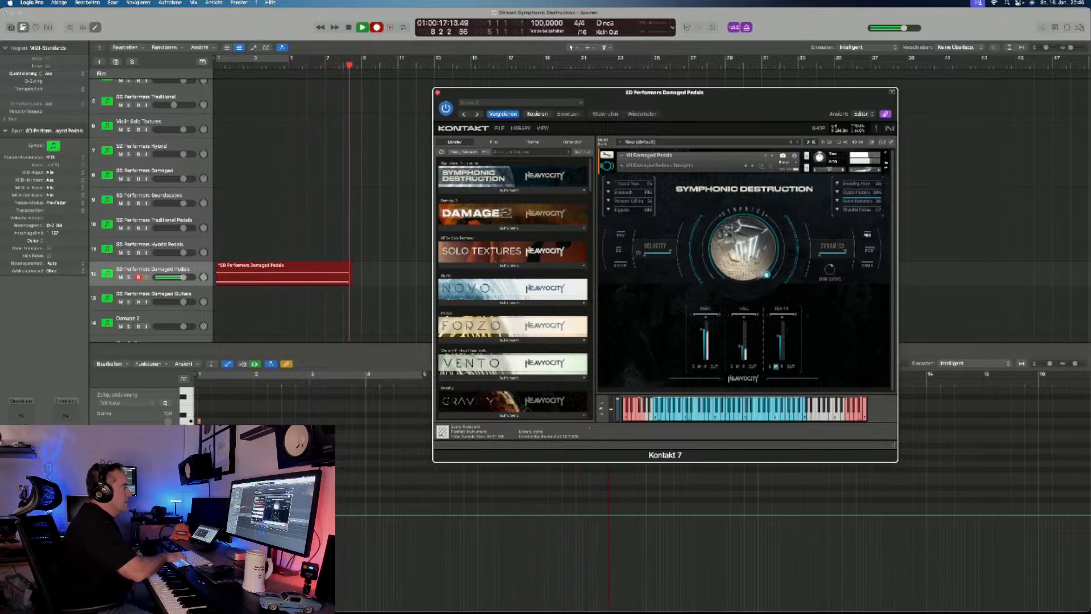
key(space)
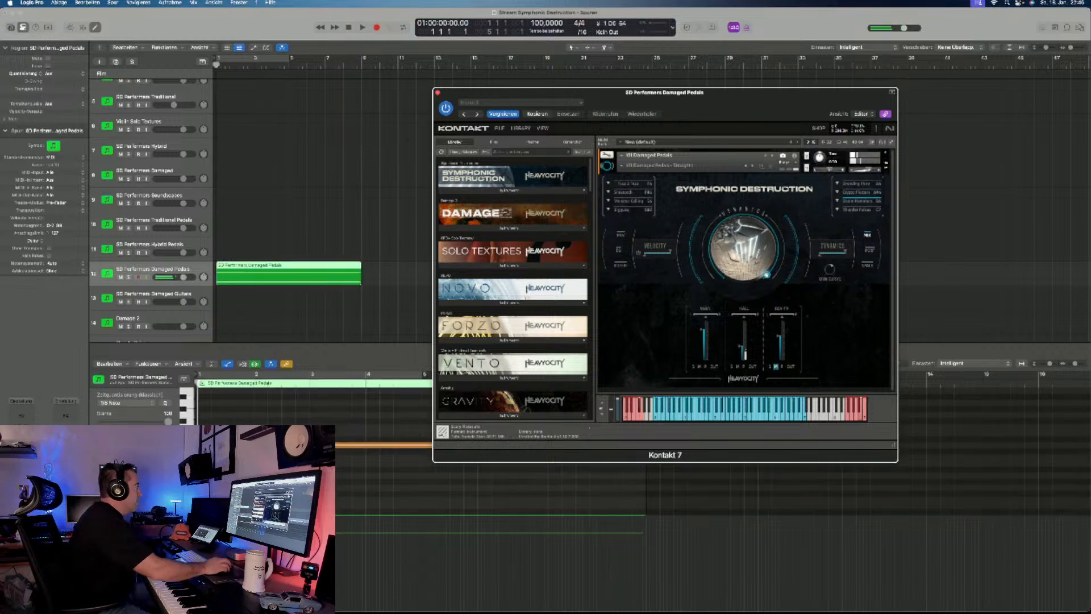
- Record an SD Performers Damaged Guitars layer from bar 5 to about bar 9 over the Damaged Pedals part
click(153, 295)
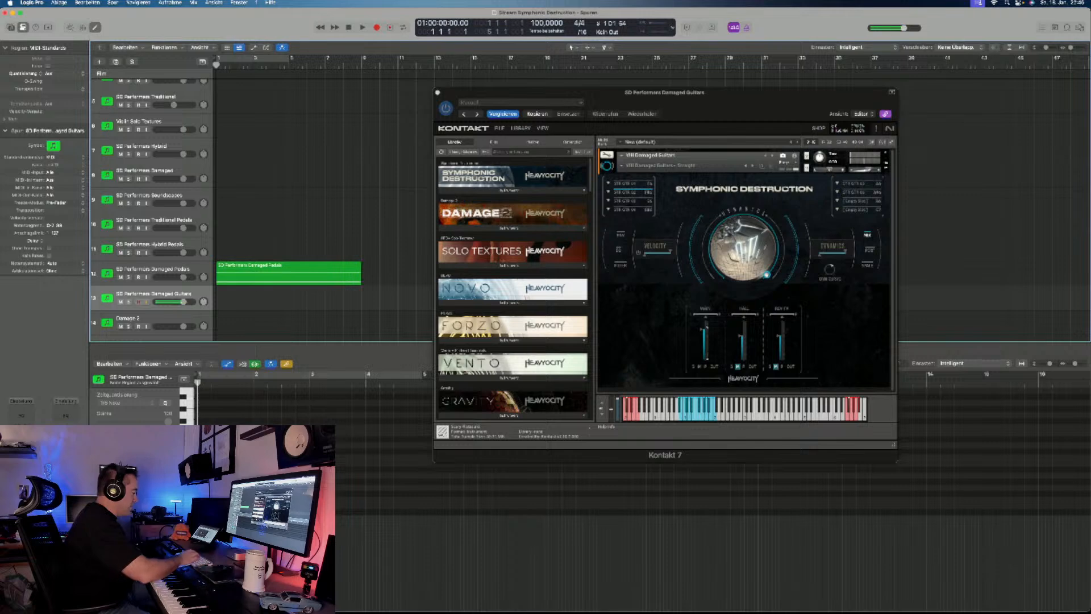
key(r)
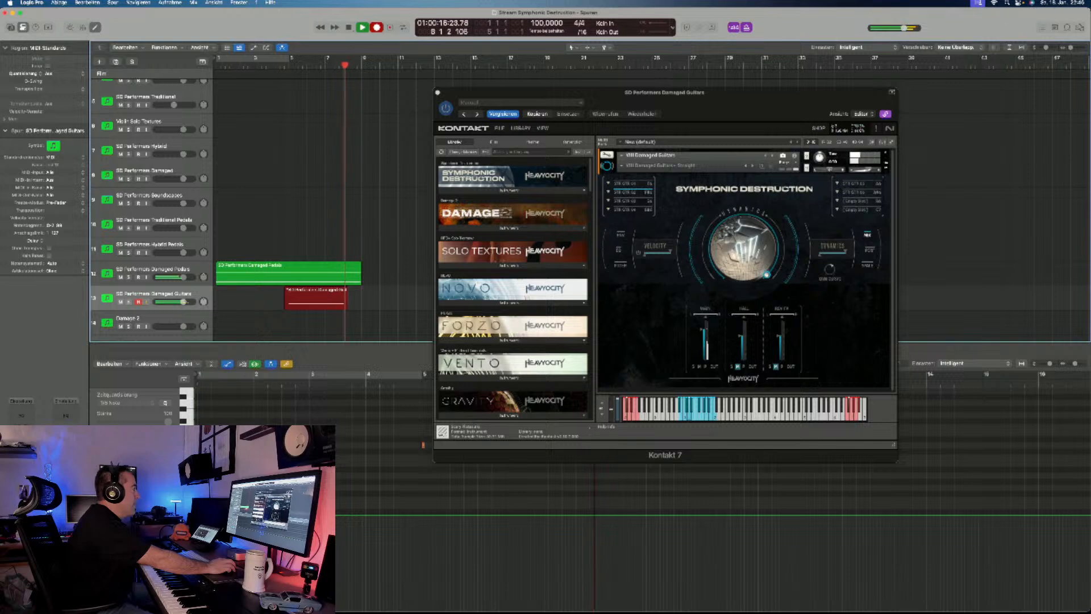
key(space)
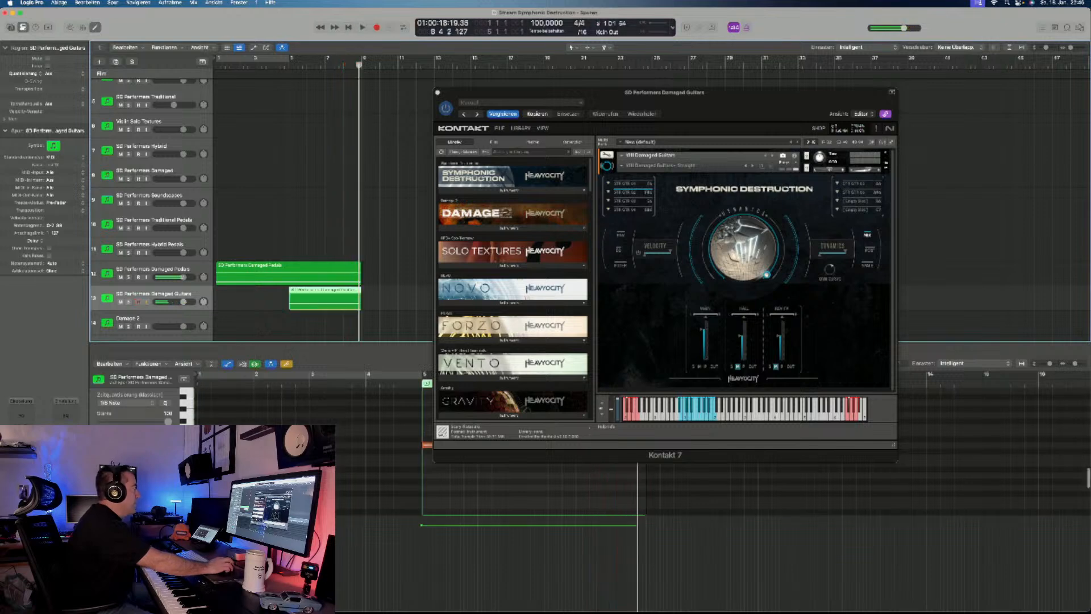
- Record a Damage 2 loop layer under the pedals and guitars, and overdub additional loop notes from bar 4
key(Down)
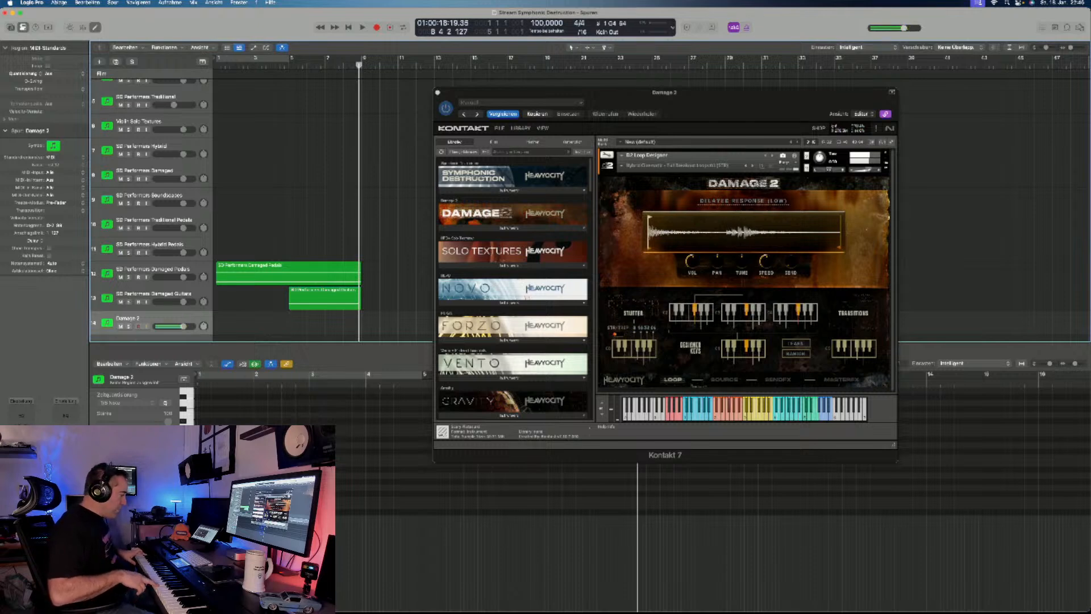
key(r)
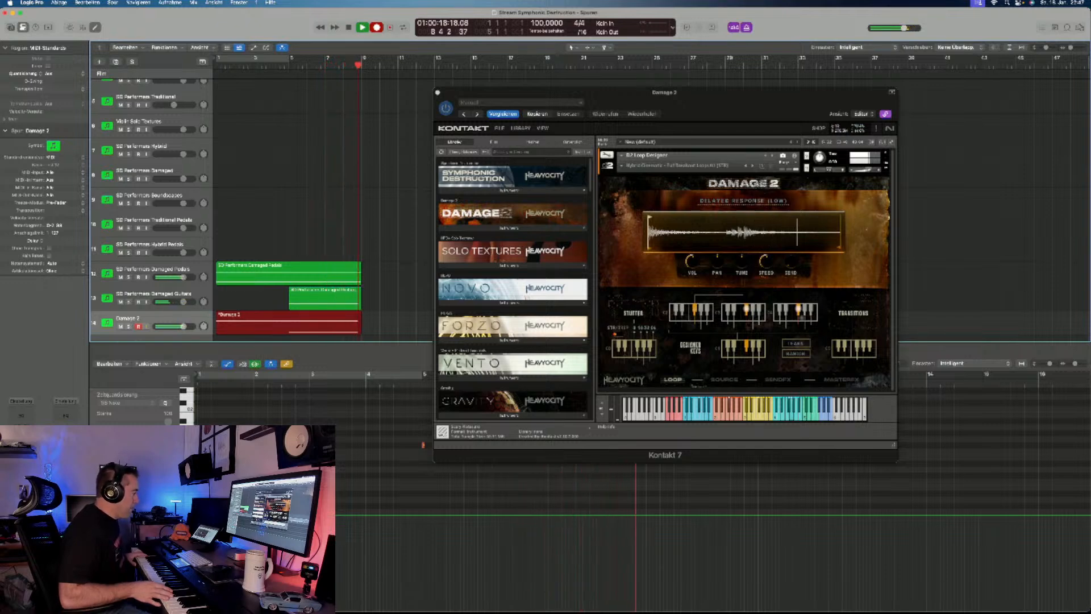
key(space)
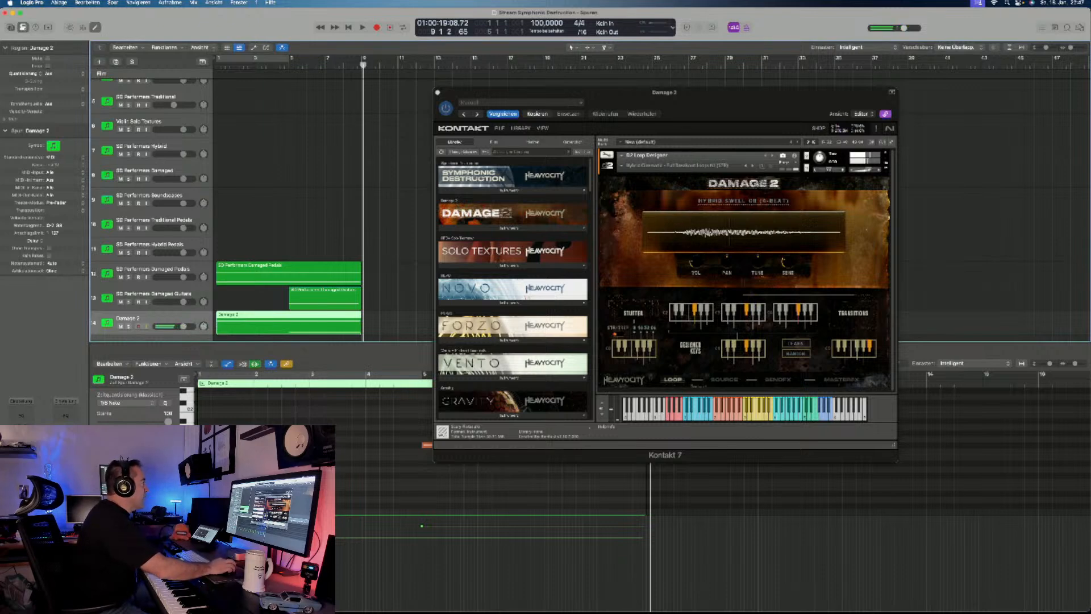
click(271, 64)
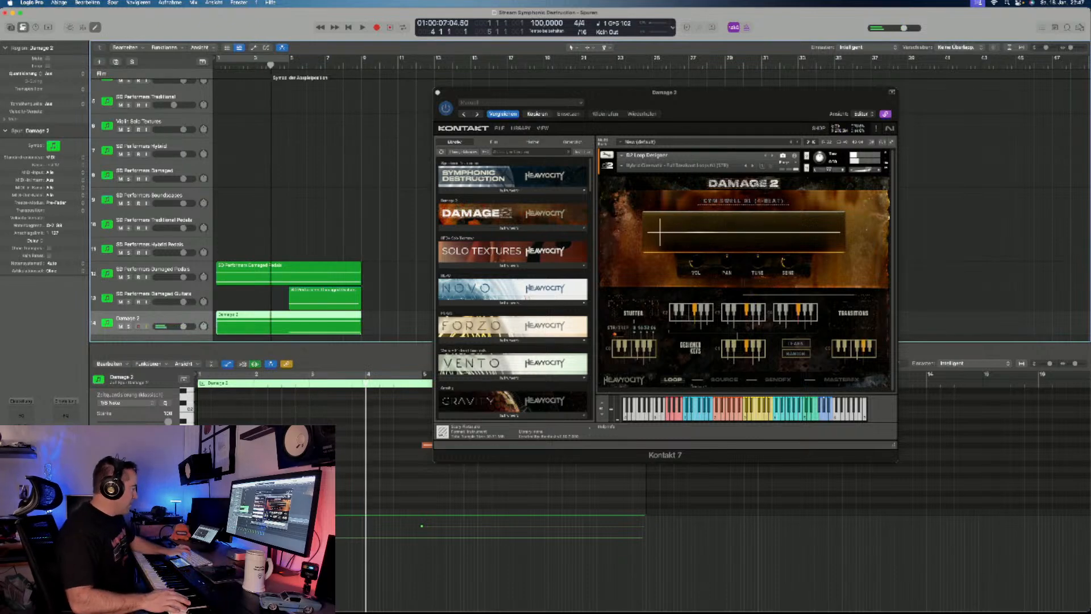
key(r)
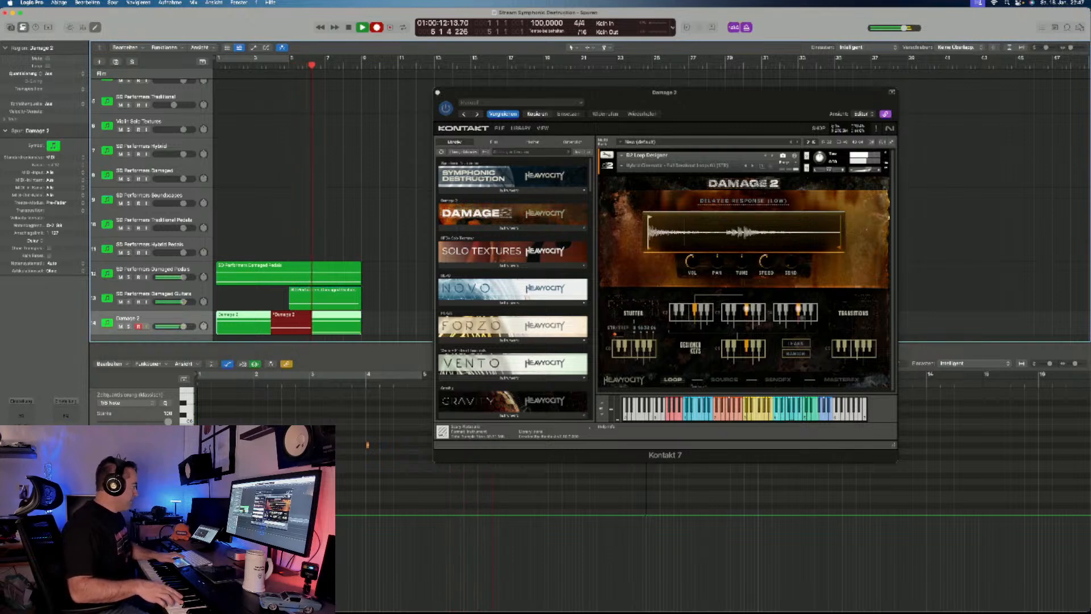
key(space)
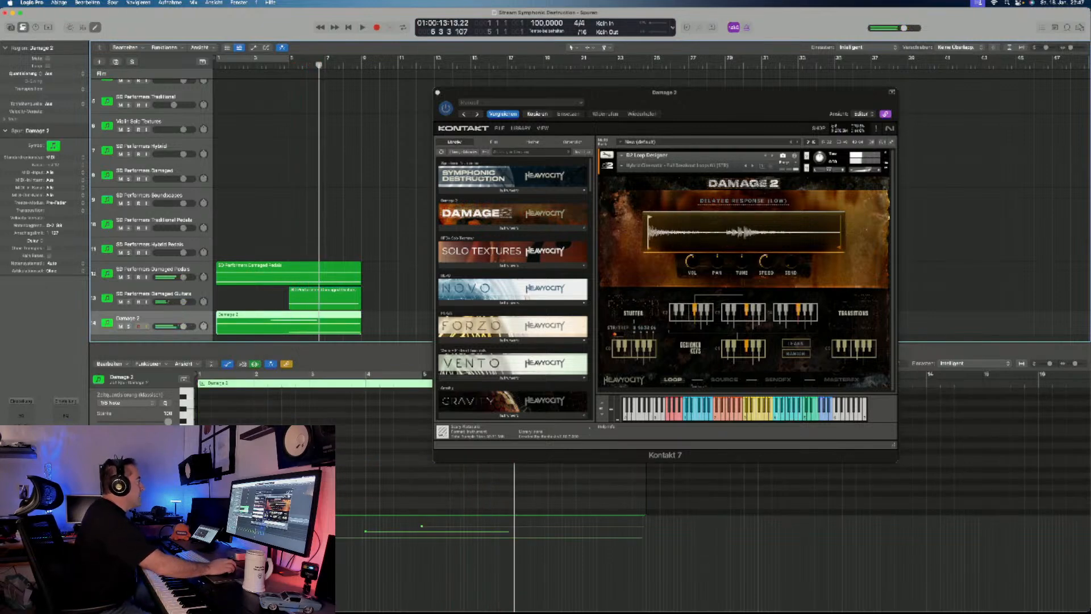
- Record an SD Braam Designer layer from bar 5 and play back the layered arrangement with the Kontakt window moved aside
scroll(227, 211, up, 5)
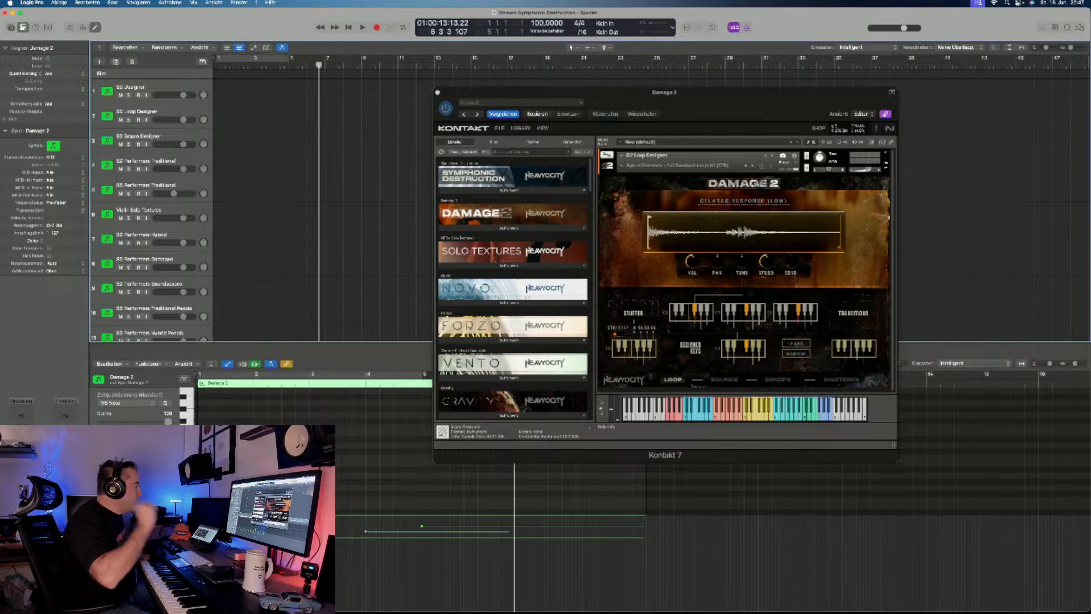
scroll(323, 205, left, 1)
scroll(323, 205, right, 1)
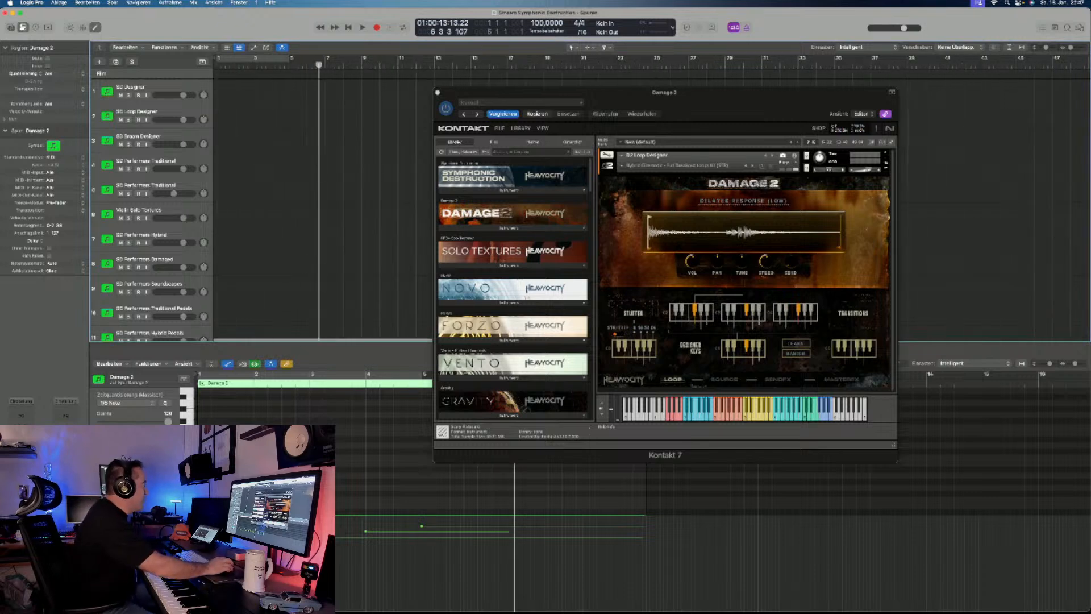
click(138, 137)
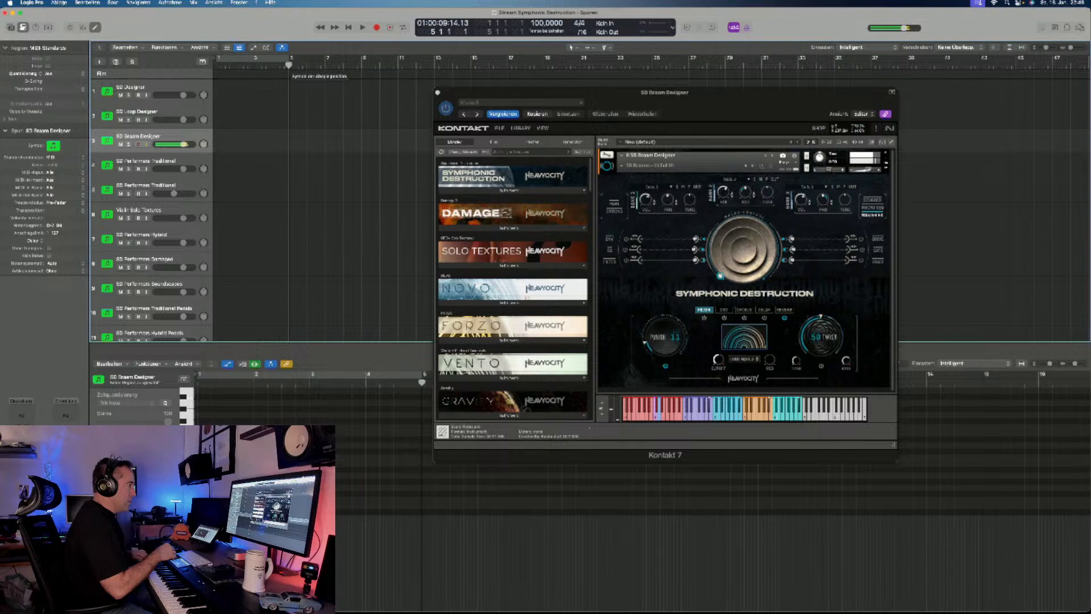
key(r)
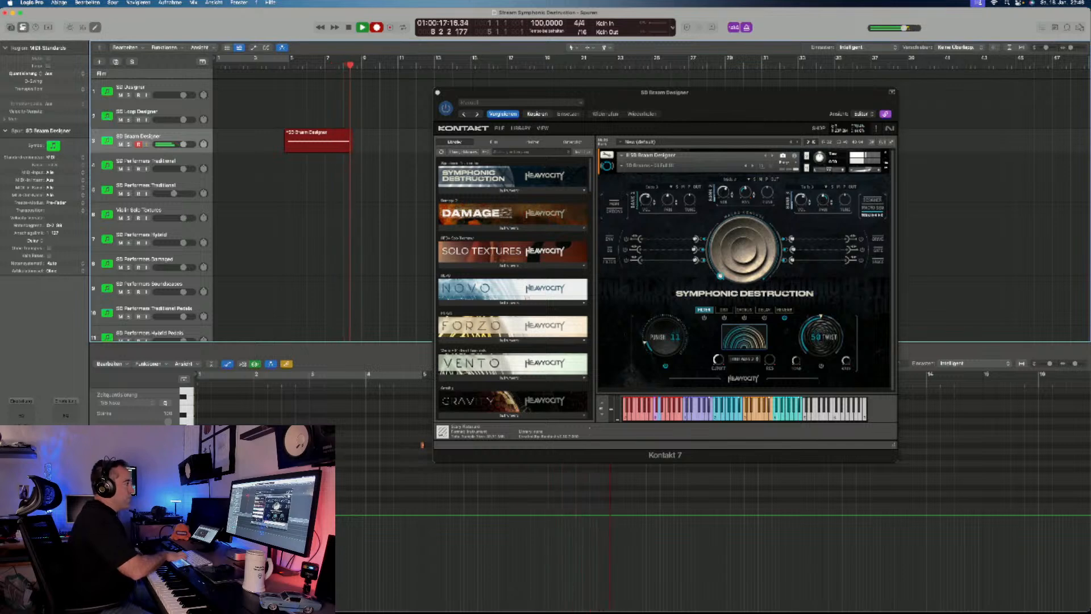
key(space)
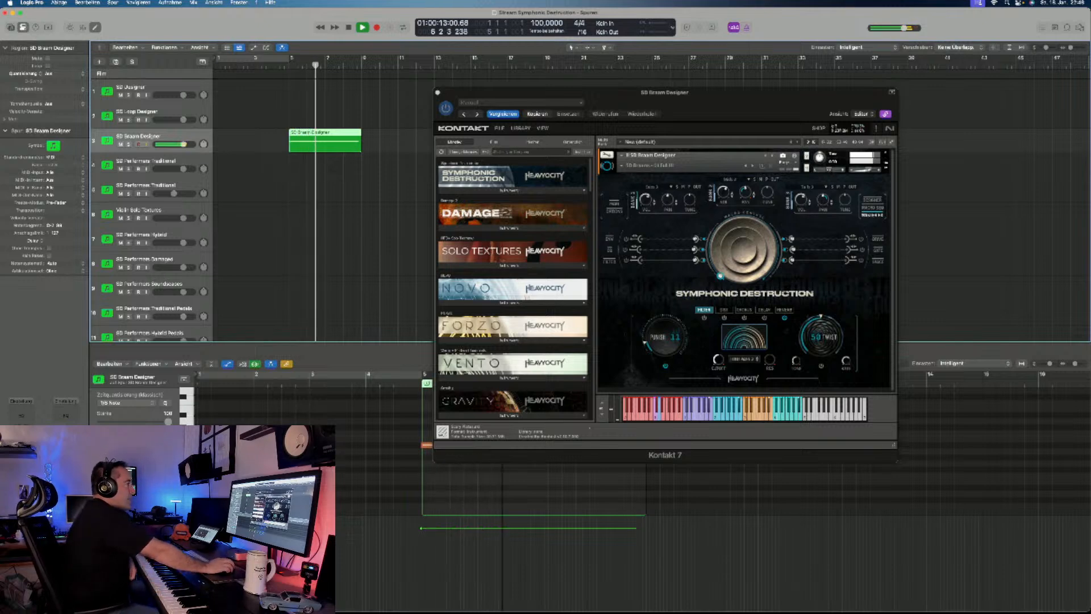
drag(665, 91, 706, 64)
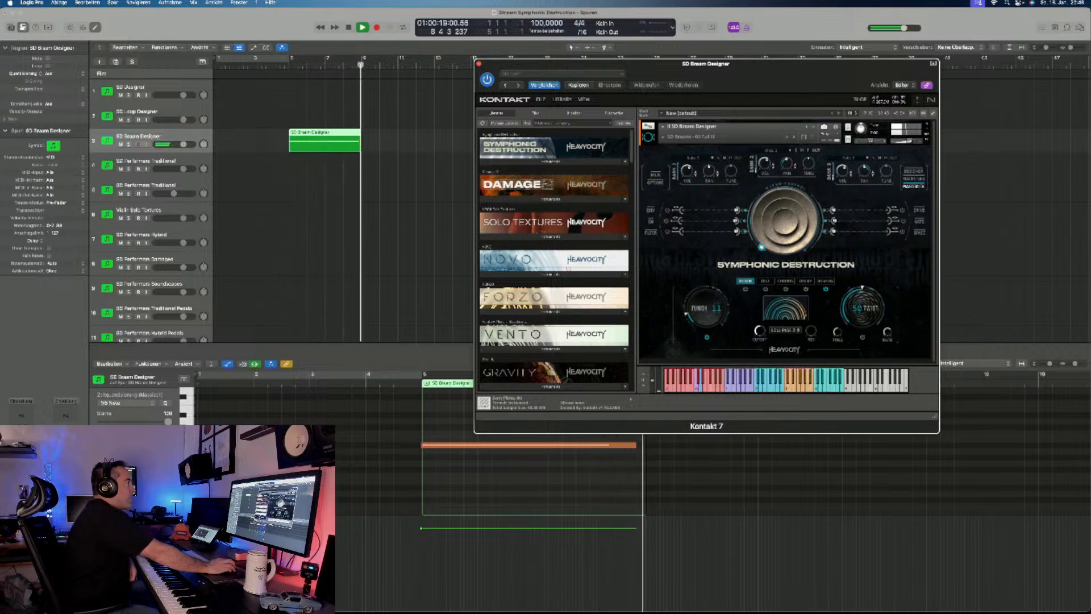
key(space)
- Delete all four recorded MIDI regions and return the playhead to the project start
scroll(284, 210, down, 5)
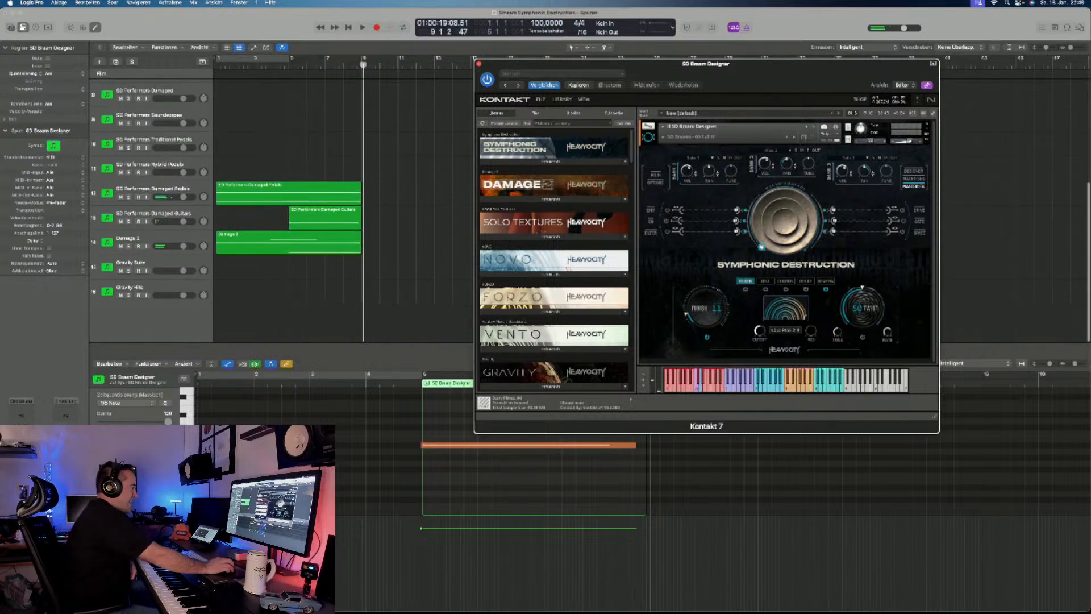
drag(374, 318, 297, 77)
key(BackSpace)
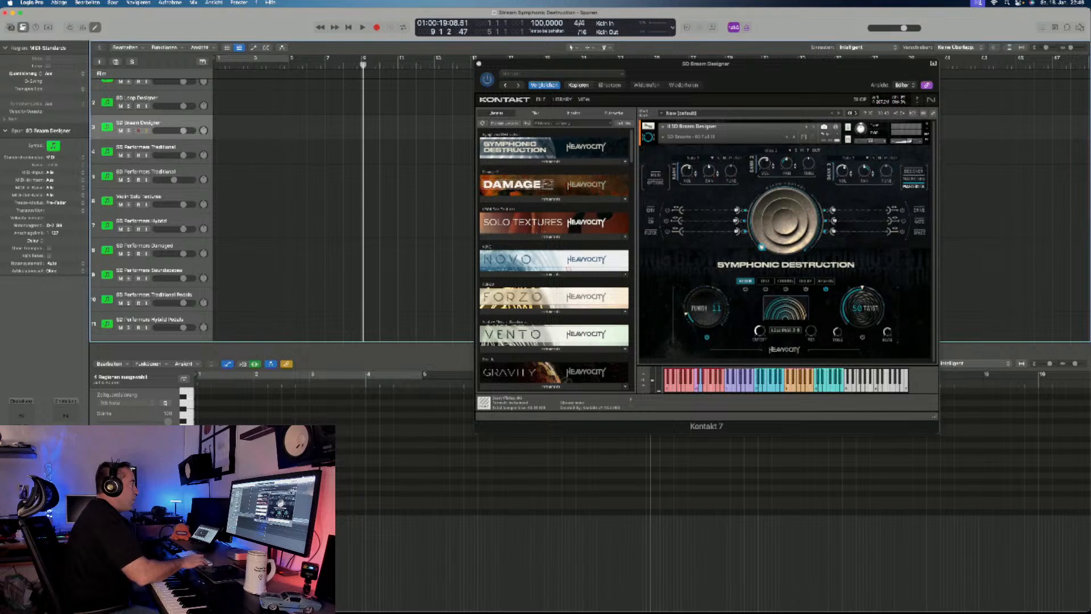
key(Return)
- Reopen SD Performers Damaged Pedals, audition its last listed performance, and load the Damaged Pedals - Straight II snapshot
scroll(150, 205, down, 5)
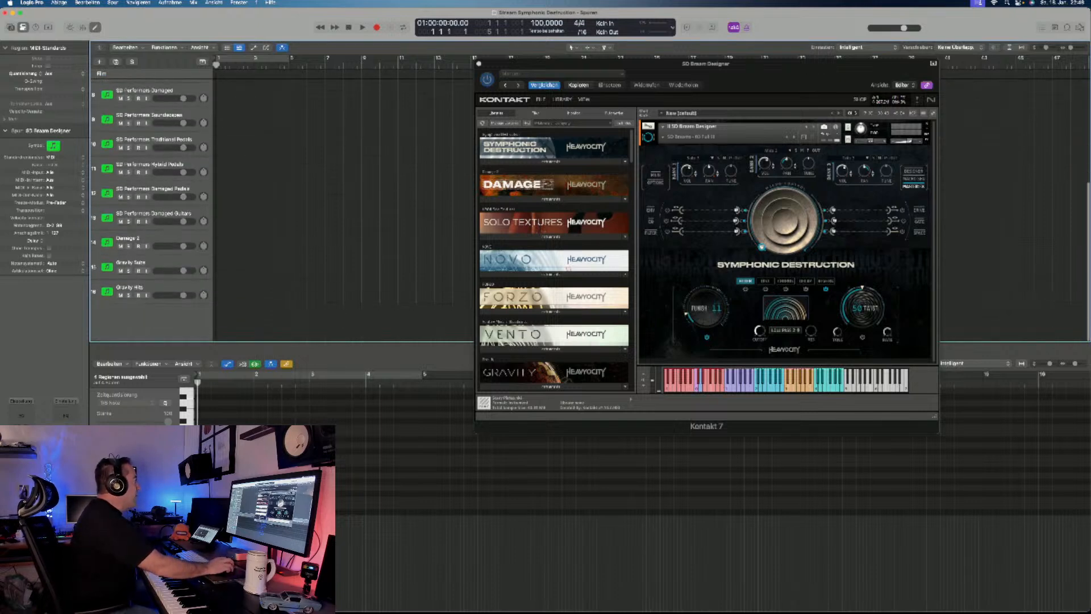
click(153, 189)
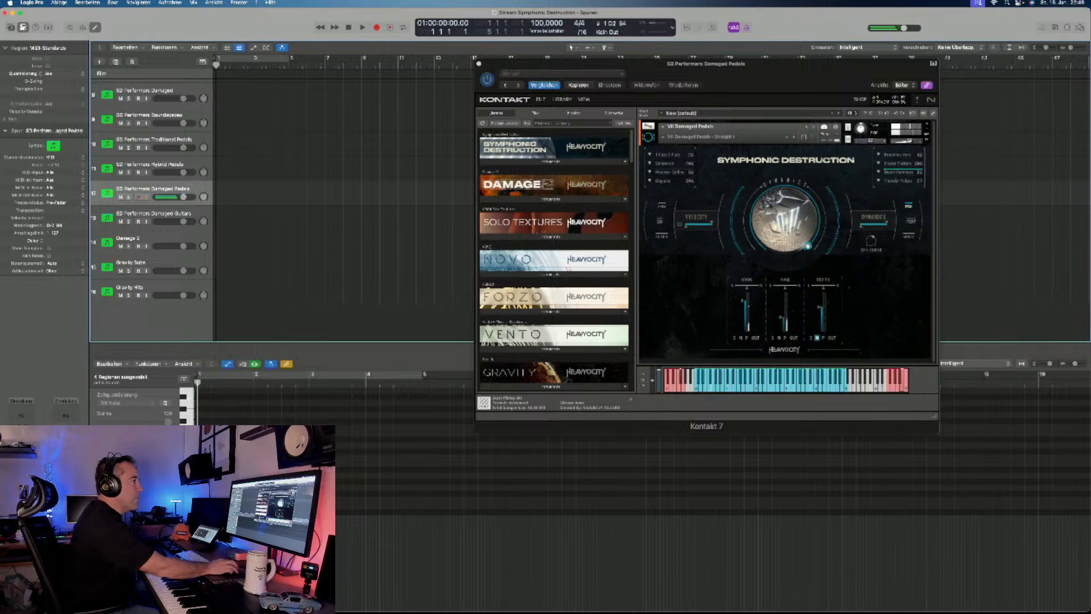
click(898, 181)
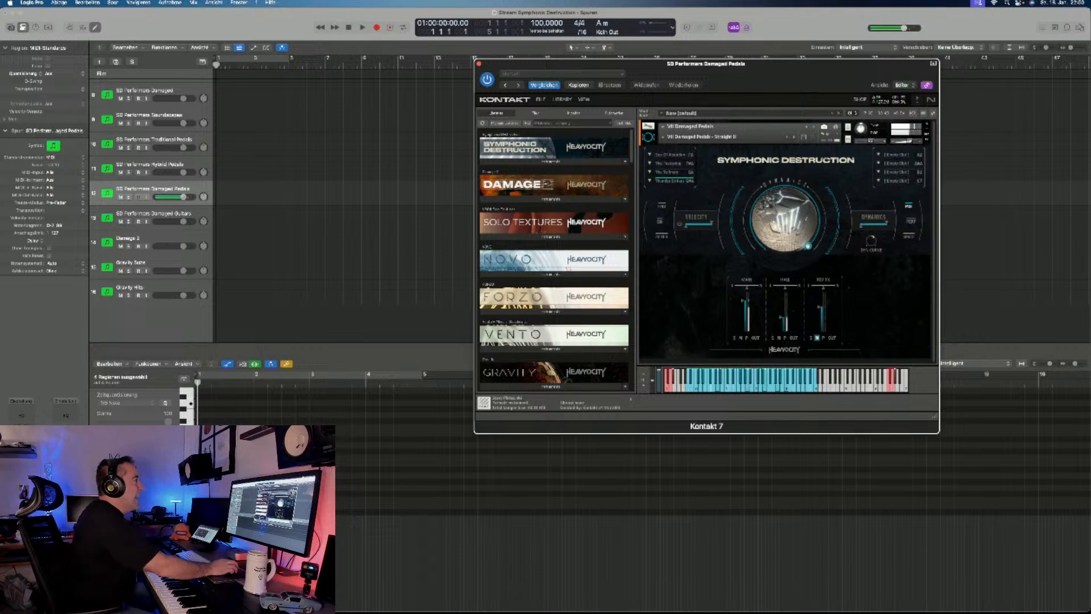
click(663, 137)
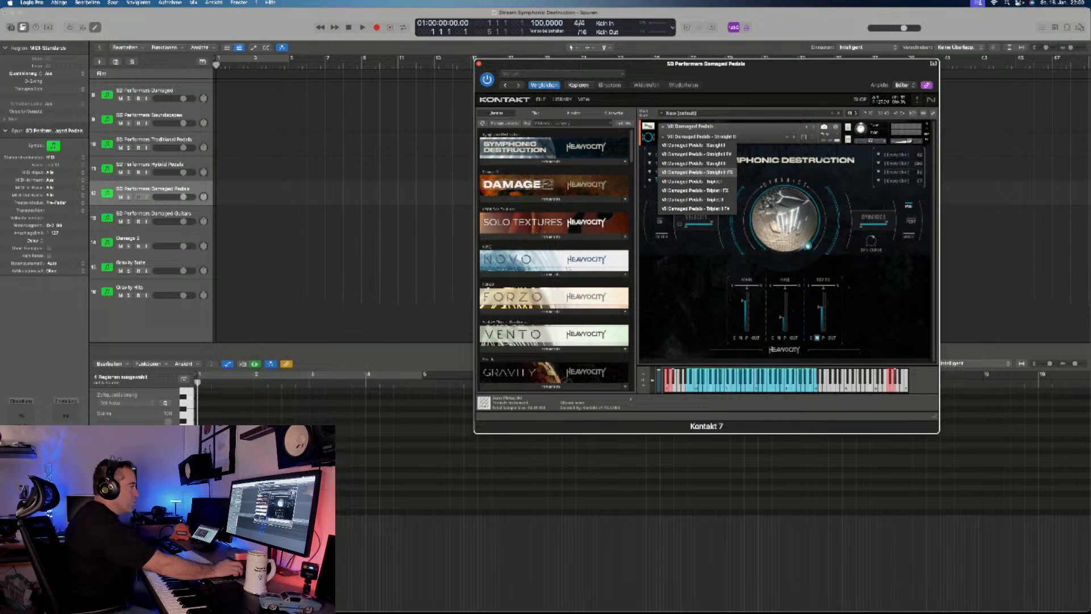
- Open the SD Performers Damaged Guitars instrument and load its second non-FX Straight snapshot for auditioning
key(Down)
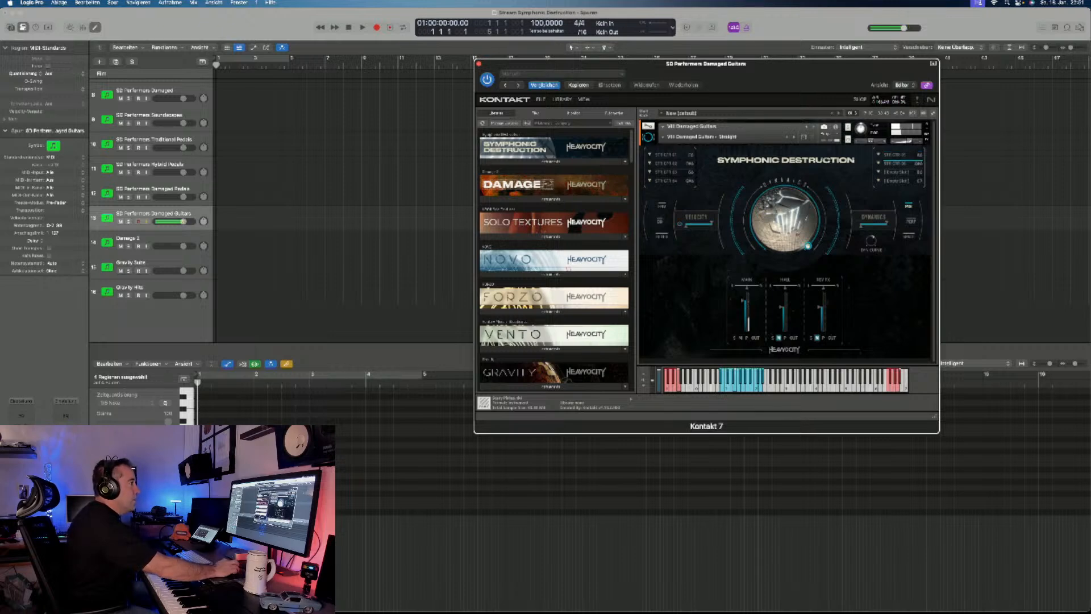
click(702, 137)
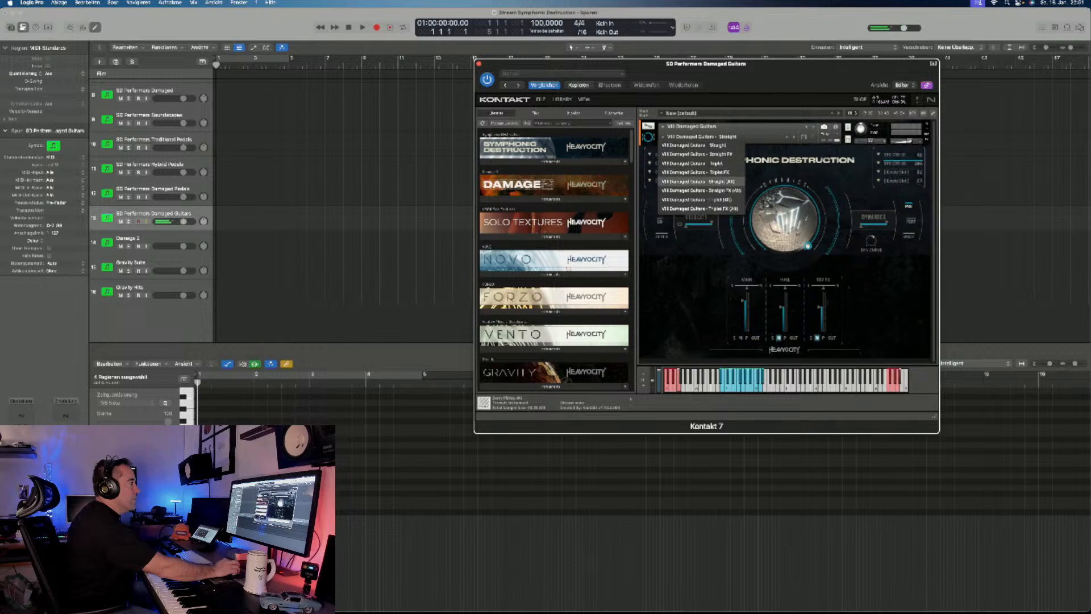
click(699, 181)
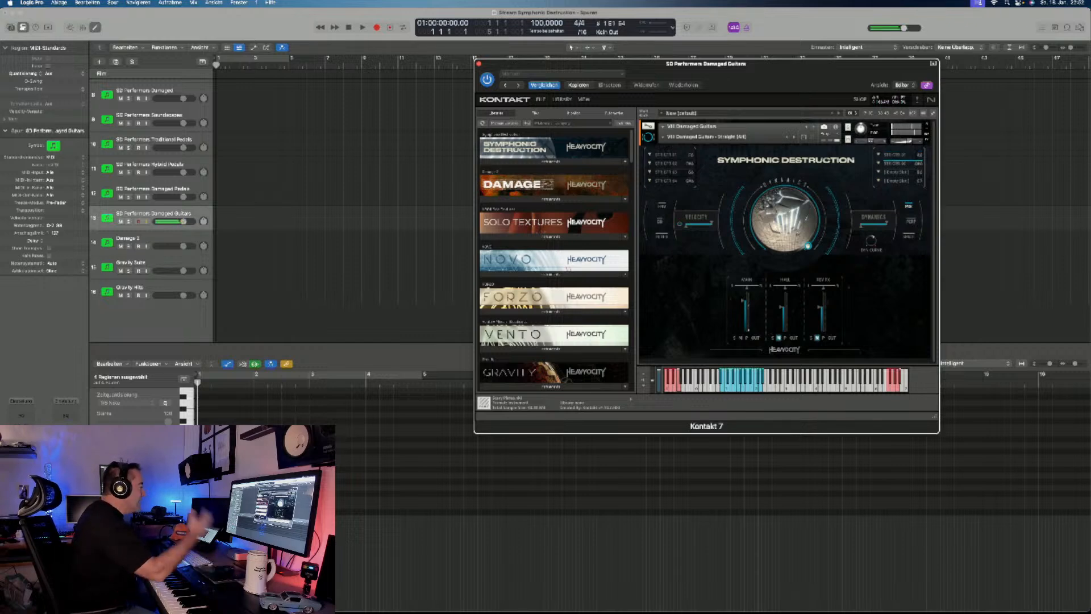
scroll(151, 211, up, 5)
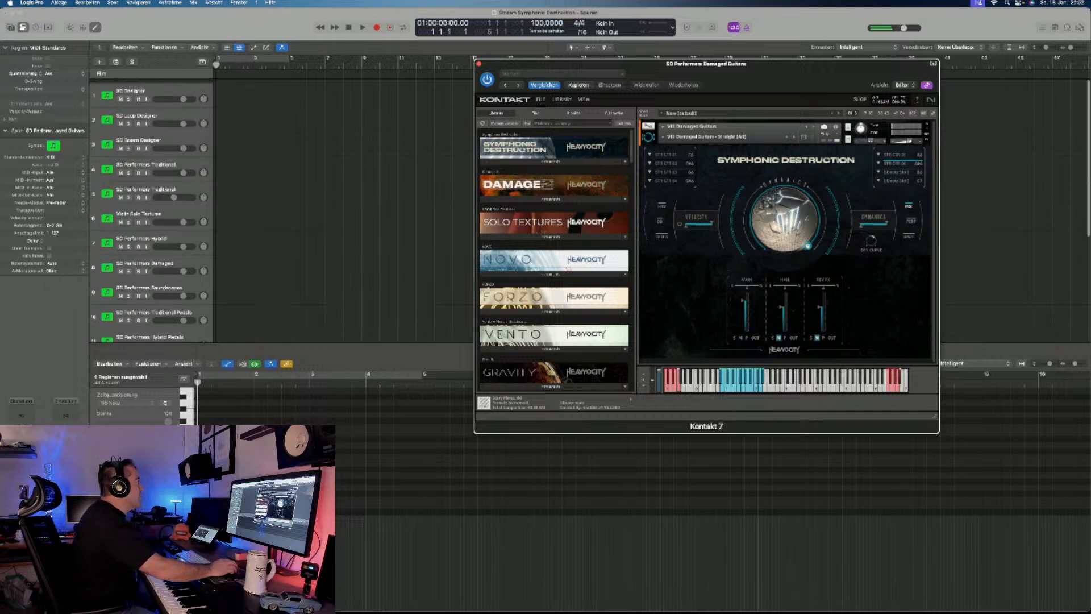
scroll(151, 212, up, 2)
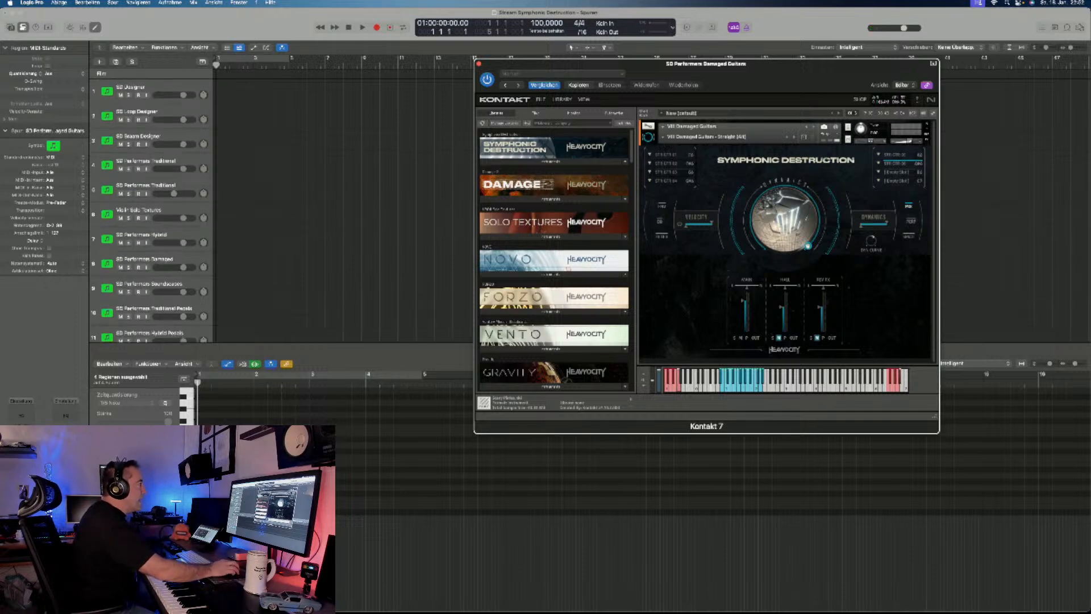
- Open the SD Loop Designer instrument, reposition its window, and load the SD Straight - 04 All Traditional snapshot
click(551, 162)
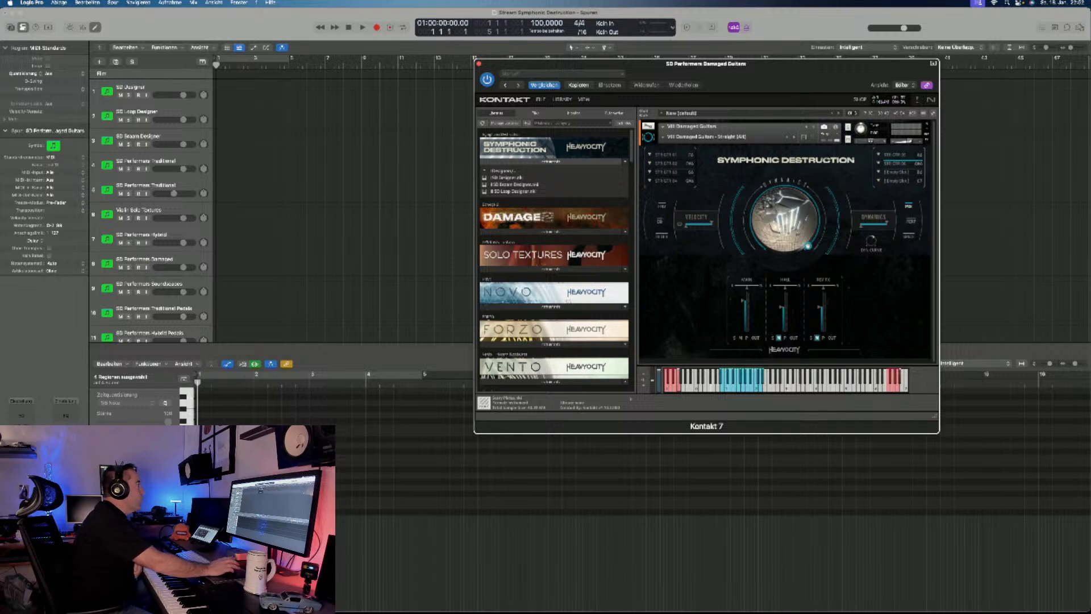
click(138, 112)
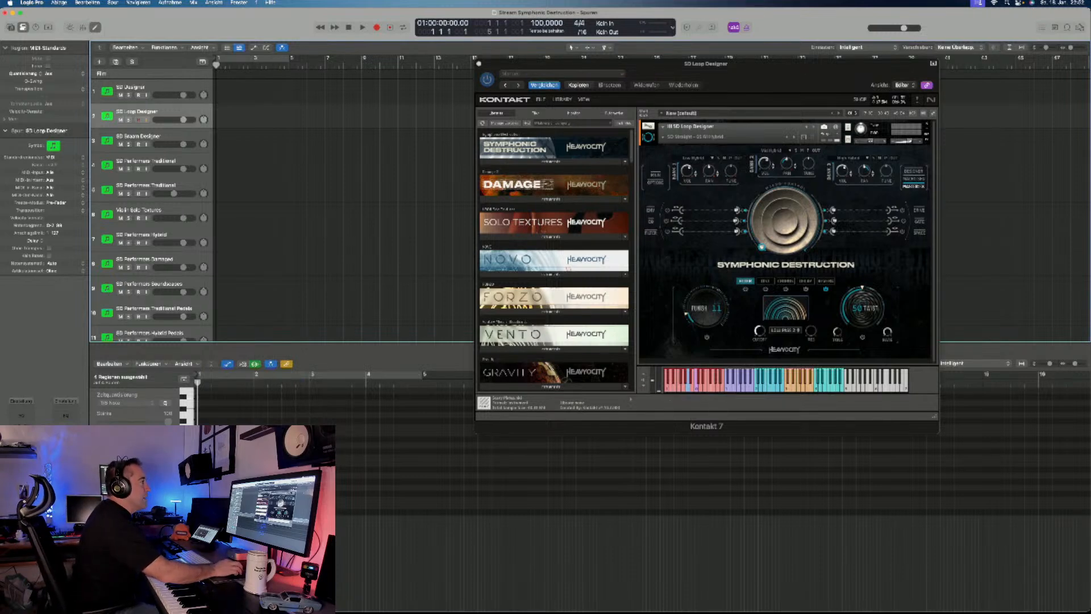
drag(625, 64, 566, 74)
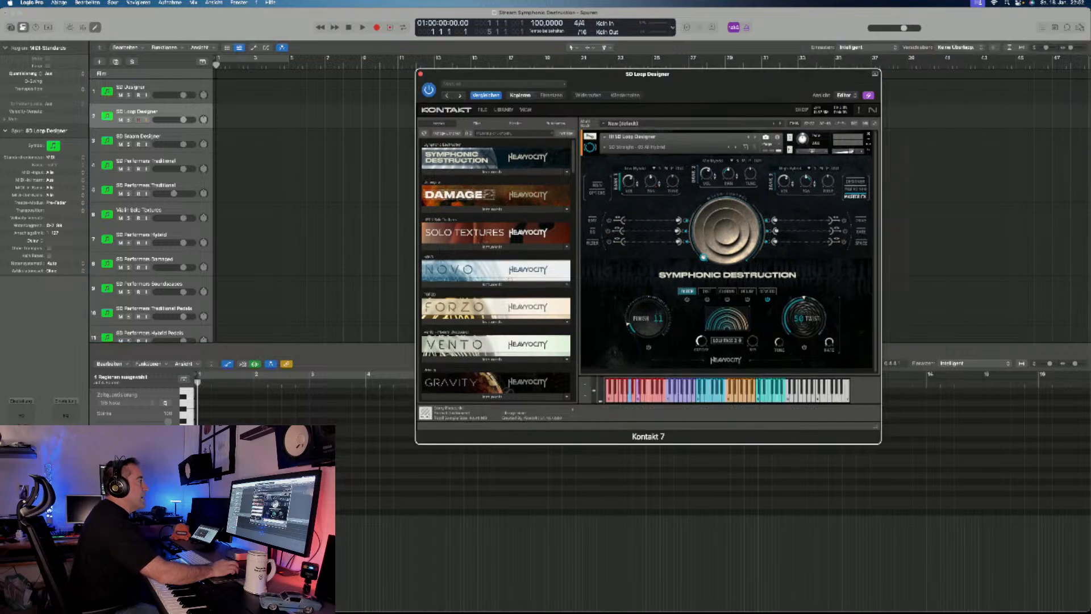
click(637, 147)
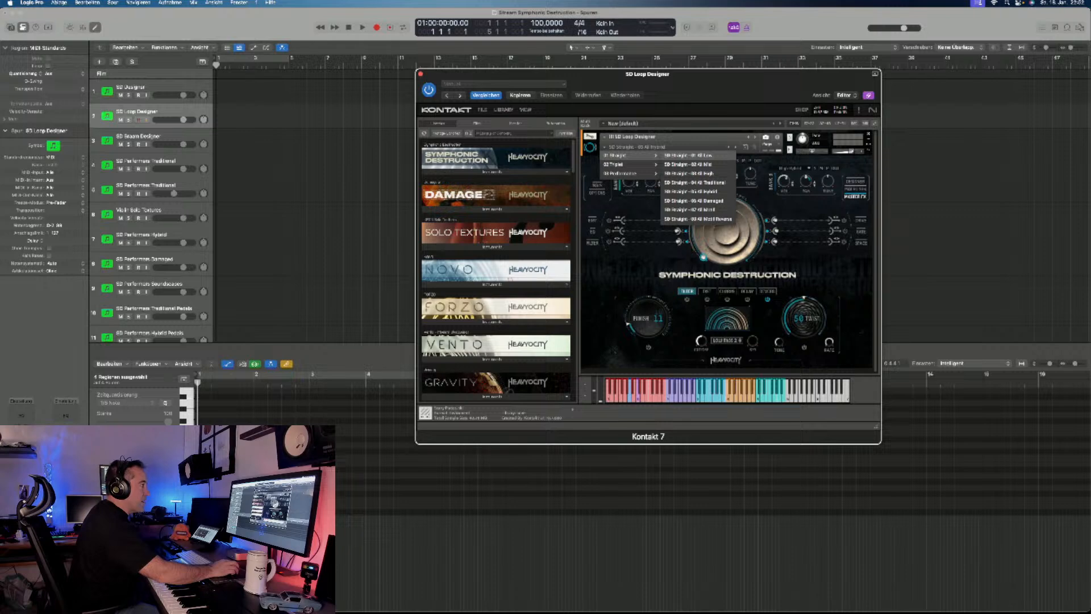
mouse_move(623, 173)
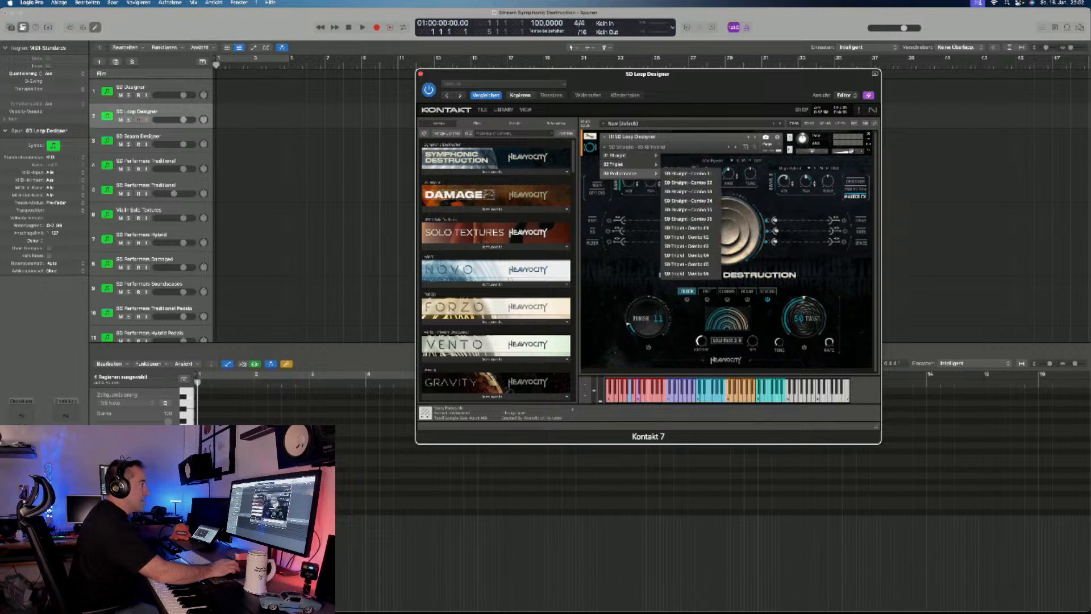
mouse_move(617, 155)
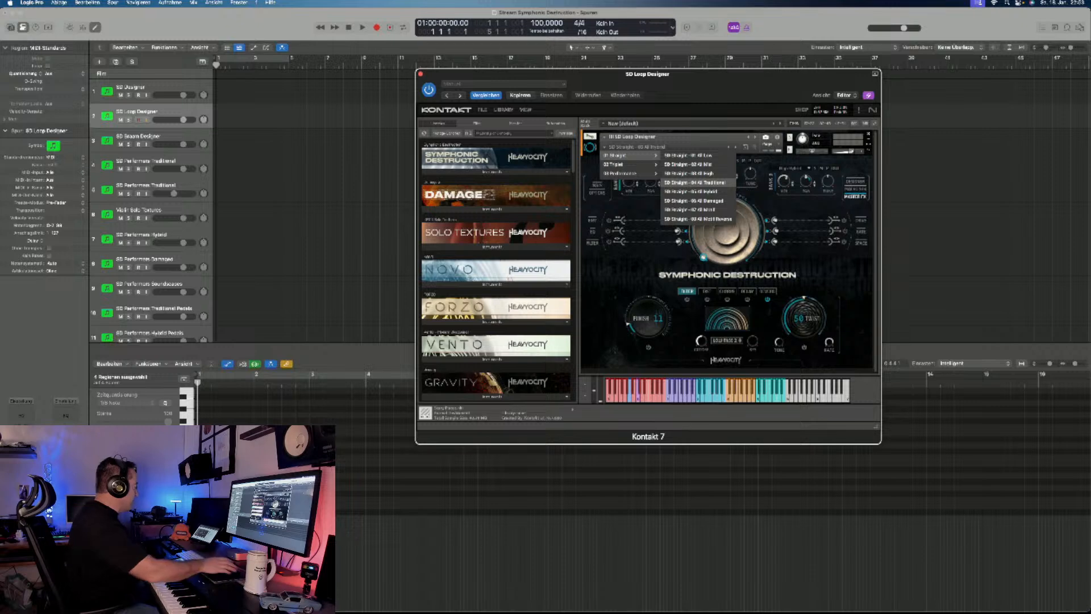
click(695, 182)
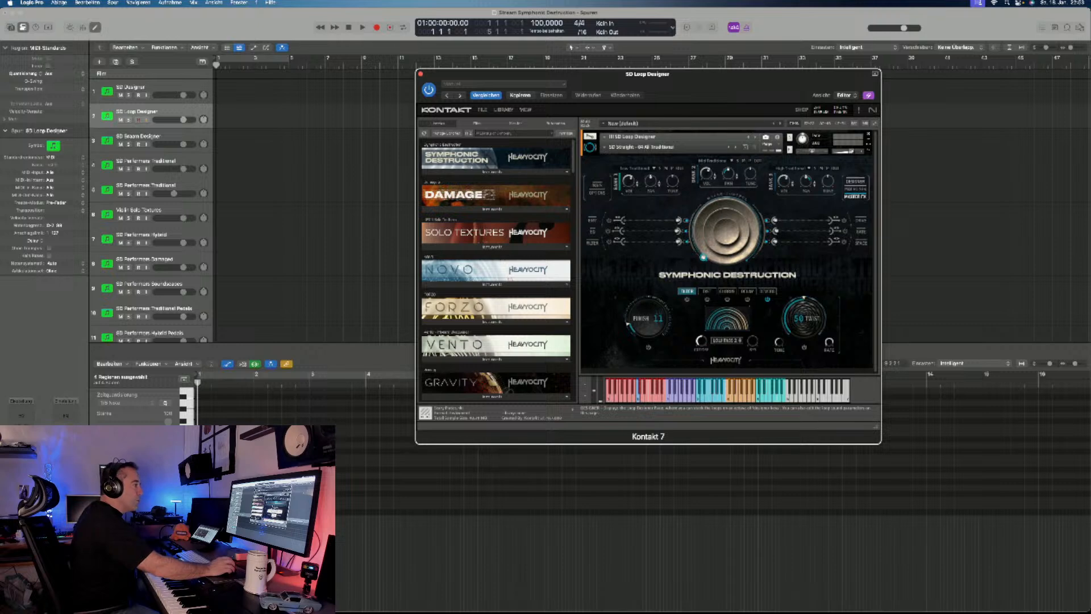
- Examine the loop and key assignments on the Designer page, switching automatic key following on and off while playing loops
click(856, 181)
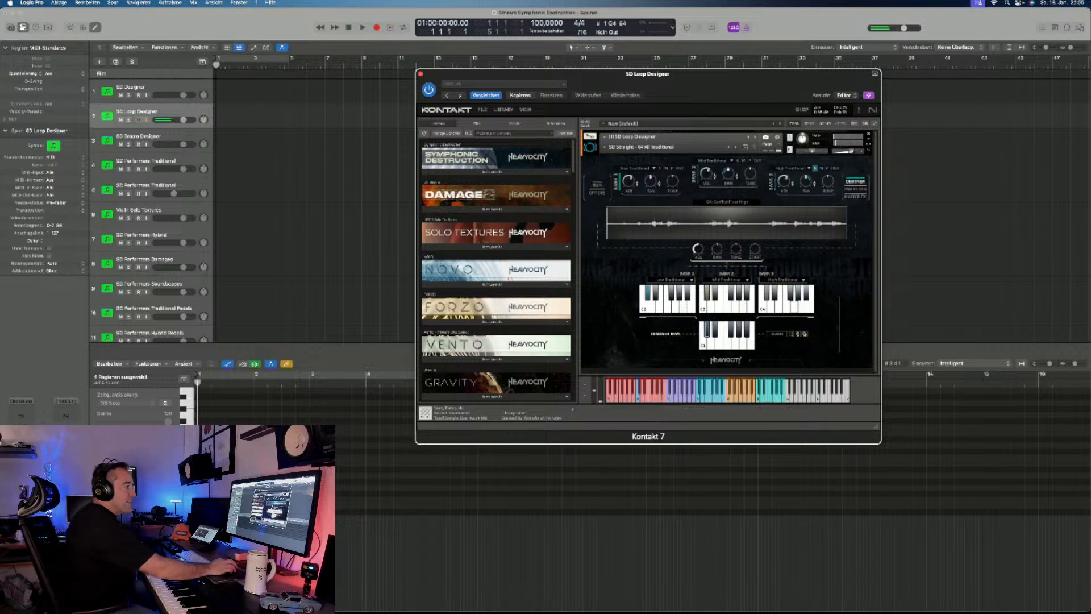
click(707, 329)
click(776, 334)
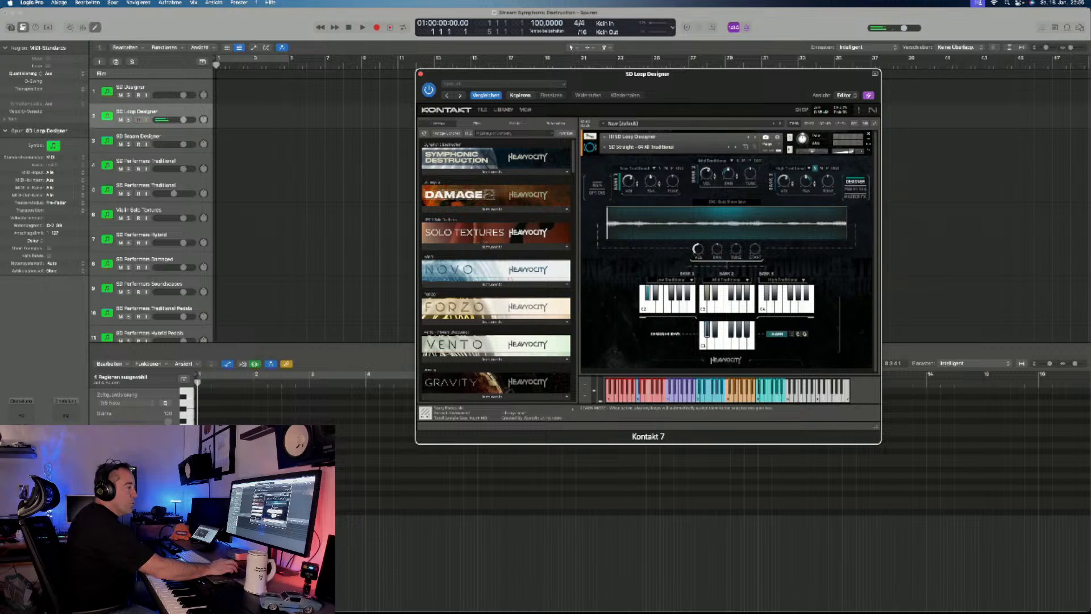
click(794, 308)
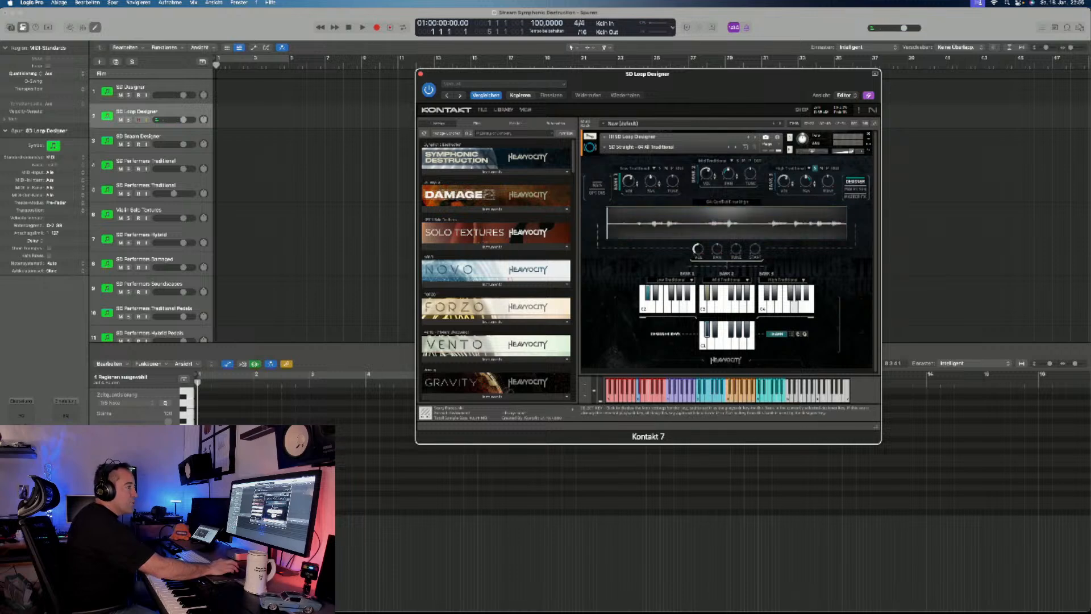
click(777, 334)
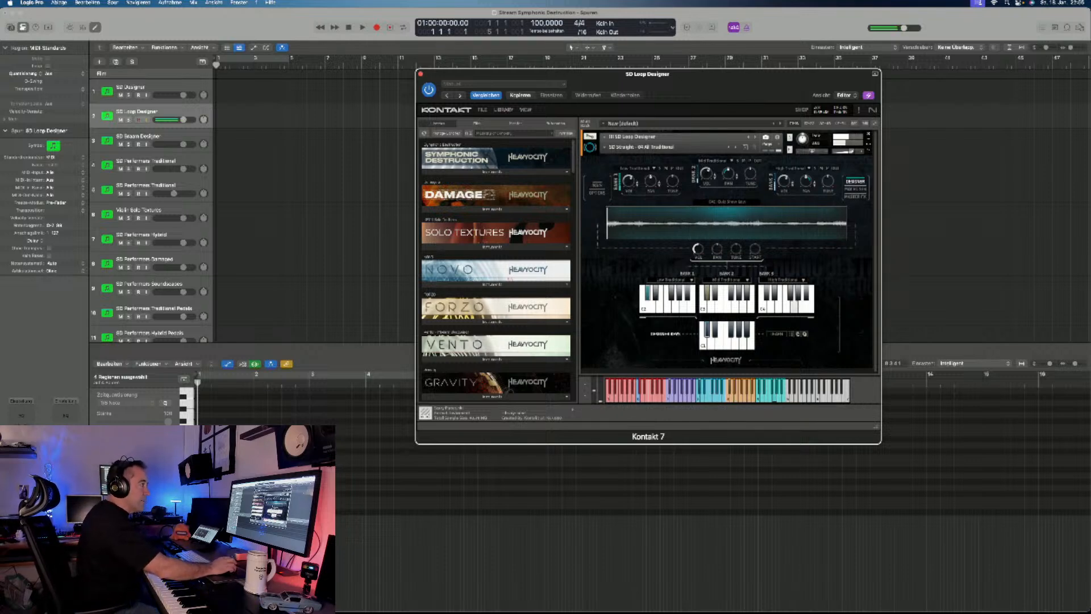
- Show the envelope controls and the macro sequencer, and slightly adjust Bank 2's pan
click(597, 184)
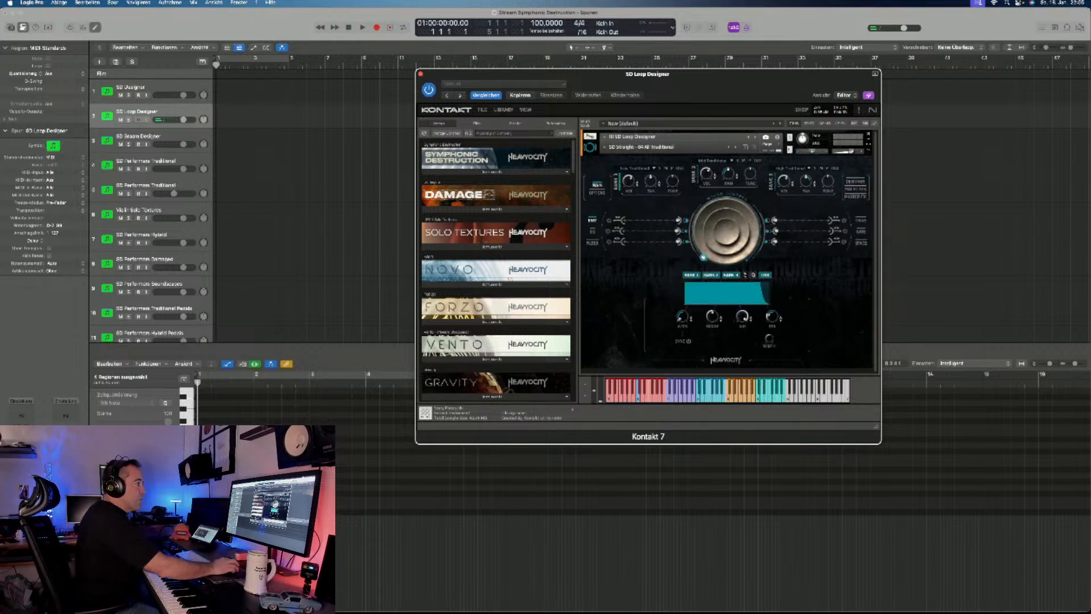
click(855, 189)
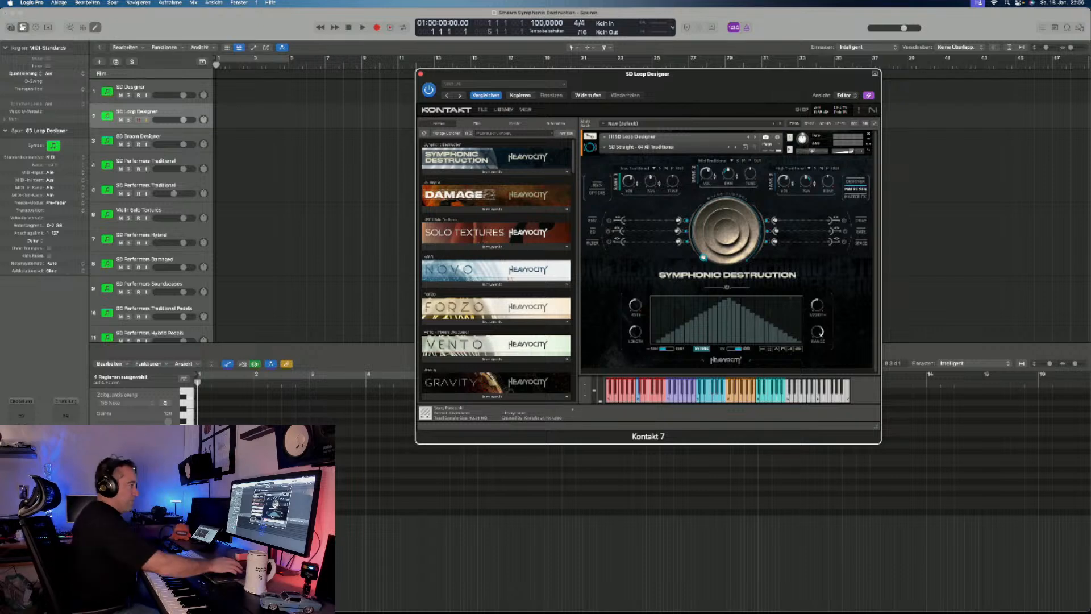
key(ctrl+Up)
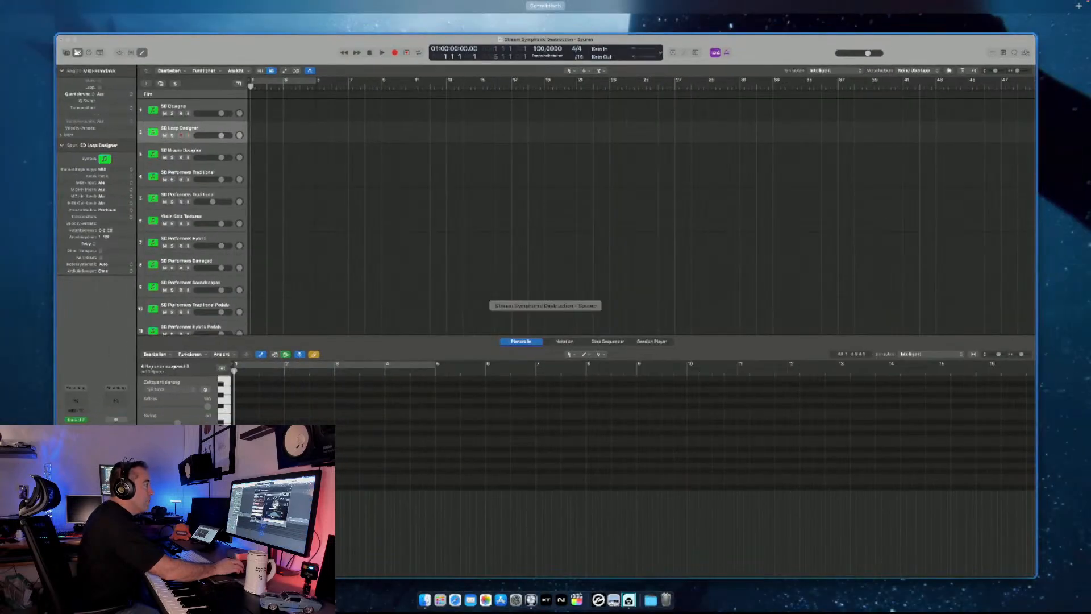
key(ctrl+Up)
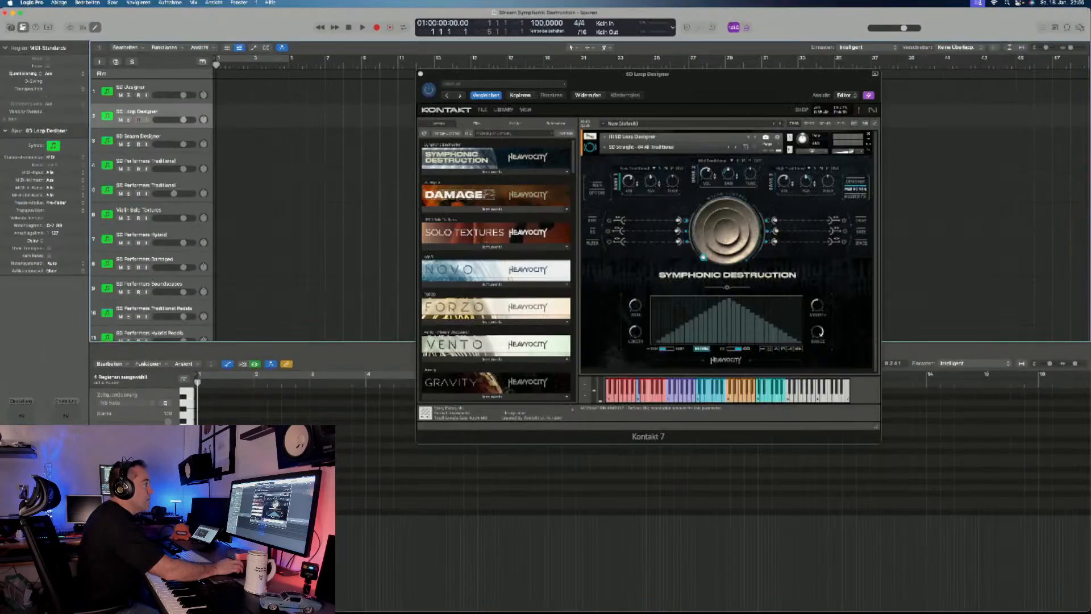
mouse_move(728, 174)
mouse_down()
mouse_move(728, 222)
mouse_move(728, 172)
mouse_up()
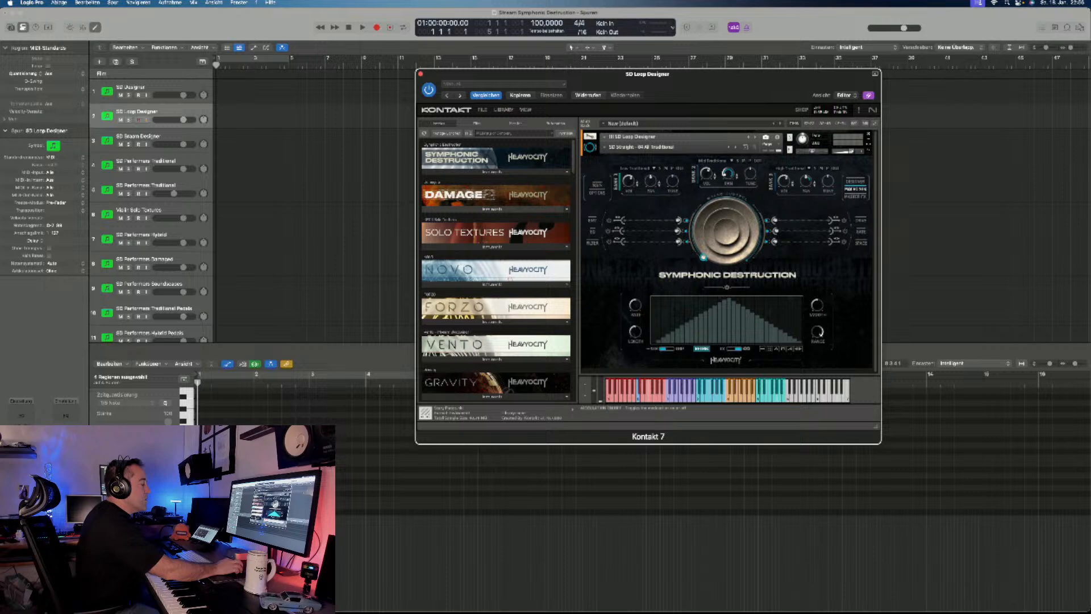
click(727, 287)
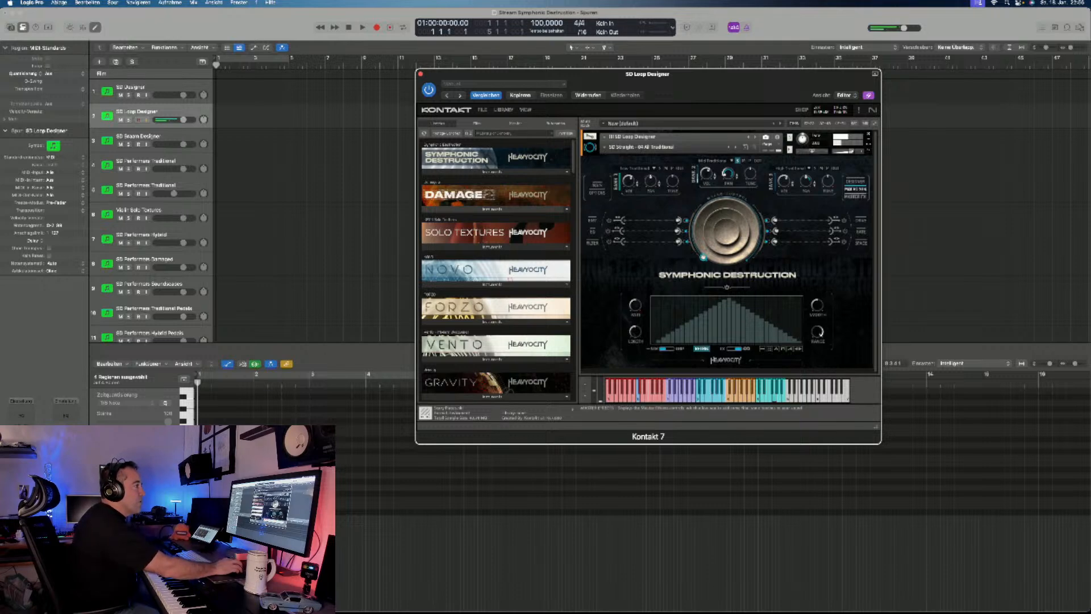
- Examine the Master FX page, stepping through its effect sections from the filter to the reverb
click(856, 196)
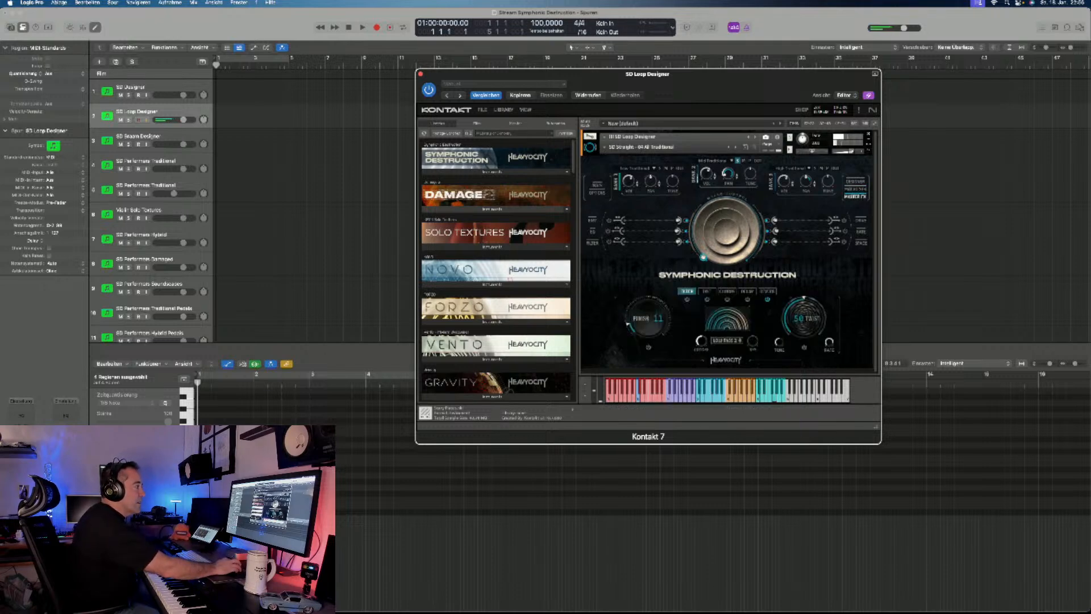
click(707, 291)
click(727, 291)
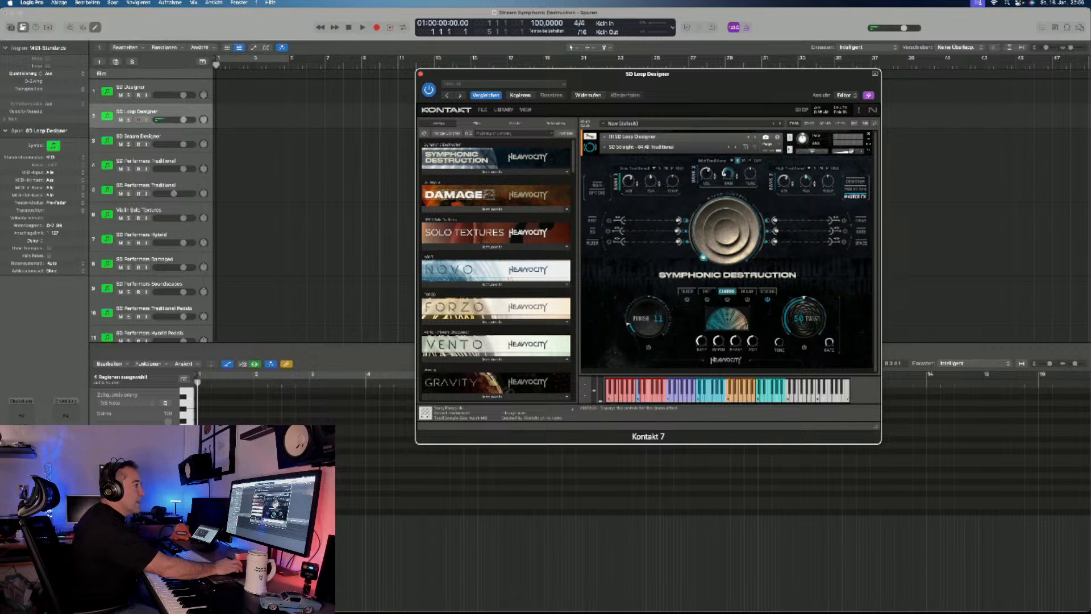
click(767, 291)
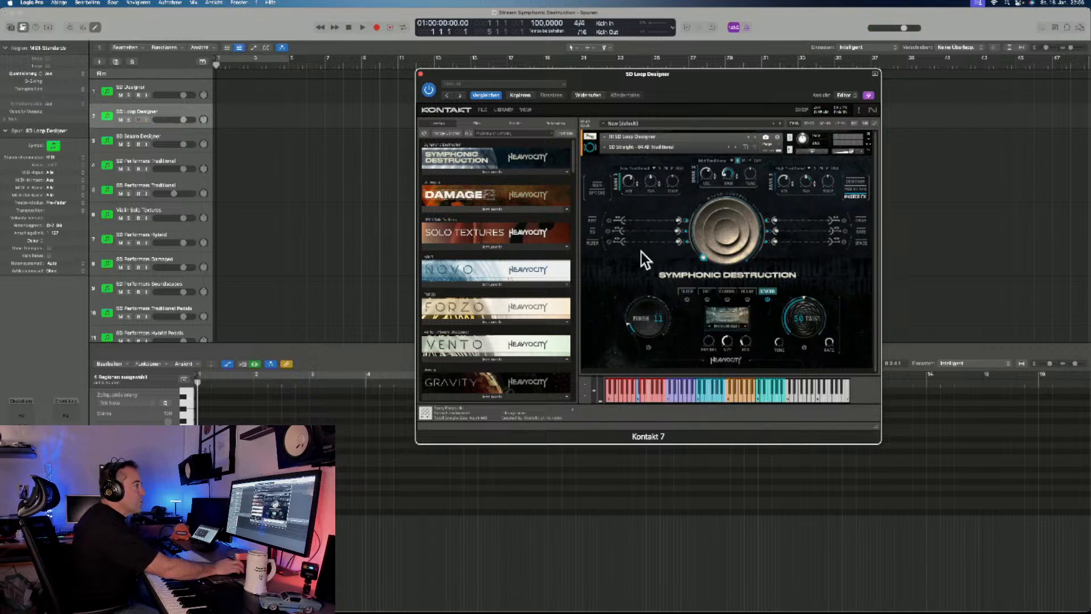
- Examine the Drive, EQ and Filter controls of the loop banks on the main page
click(860, 219)
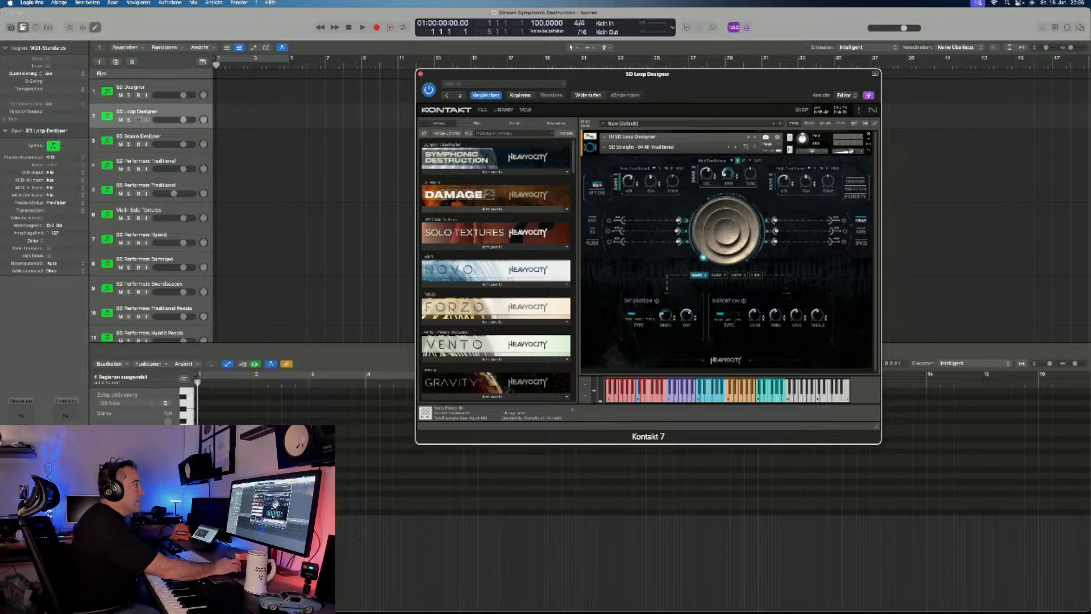
click(592, 231)
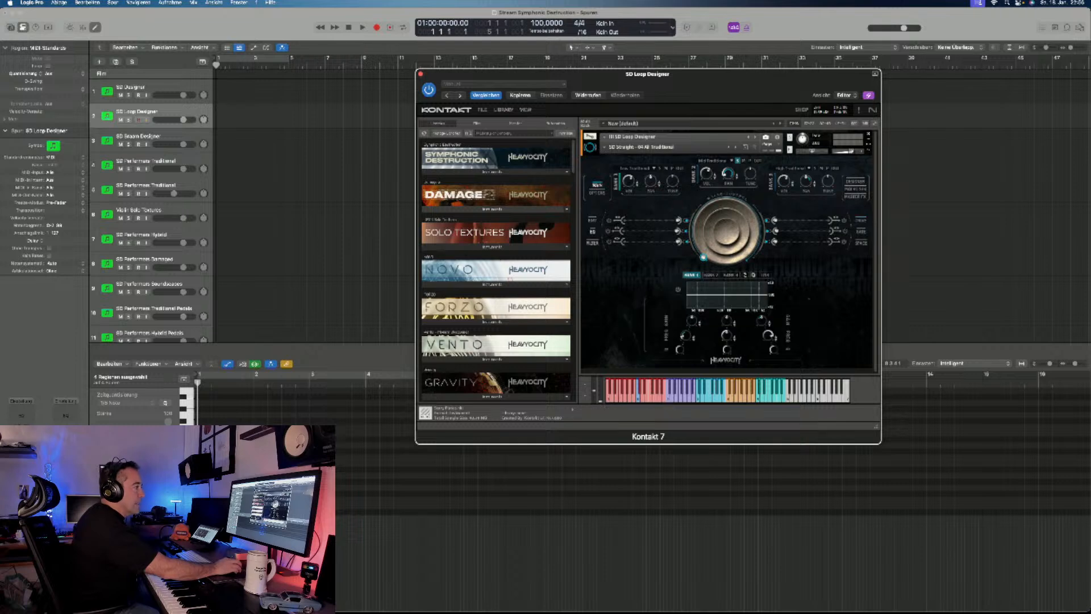
click(592, 243)
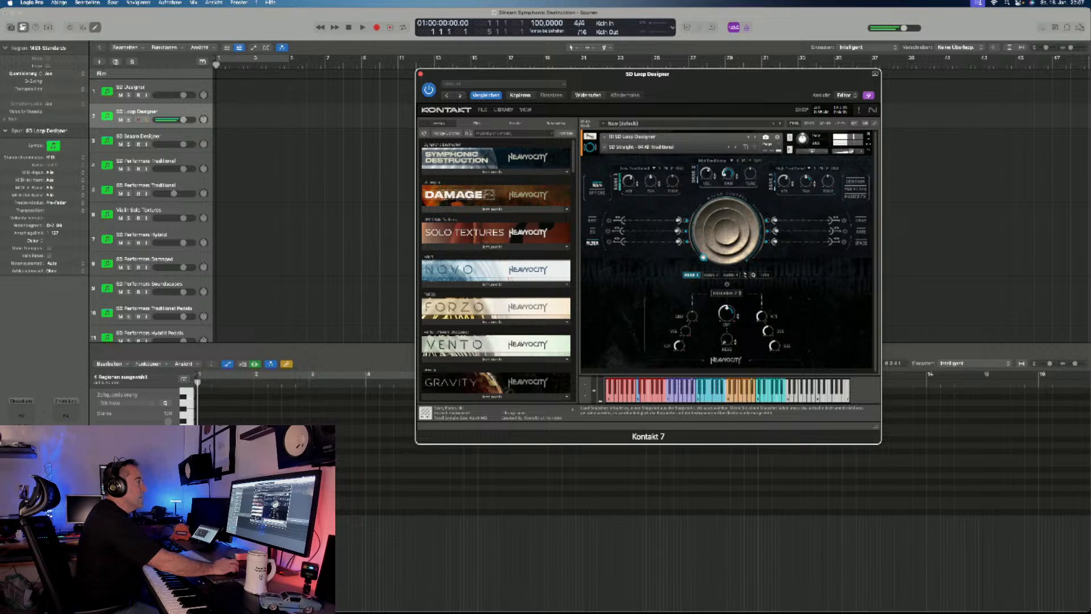
- Load the SD Straight - 05 All Hybrid snapshot for auditioning
click(637, 147)
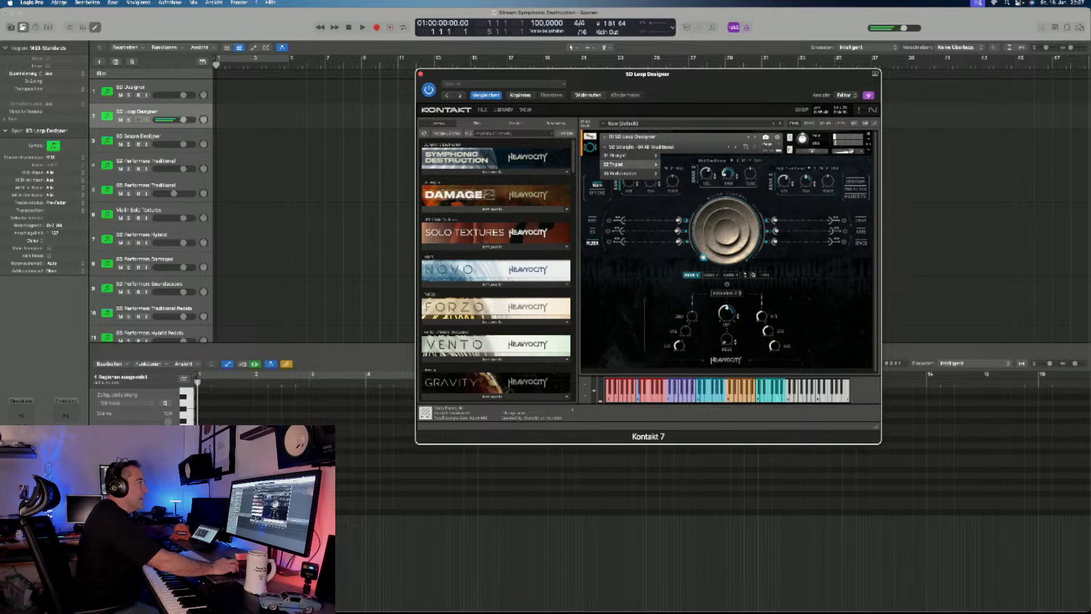
mouse_move(622, 164)
click(735, 147)
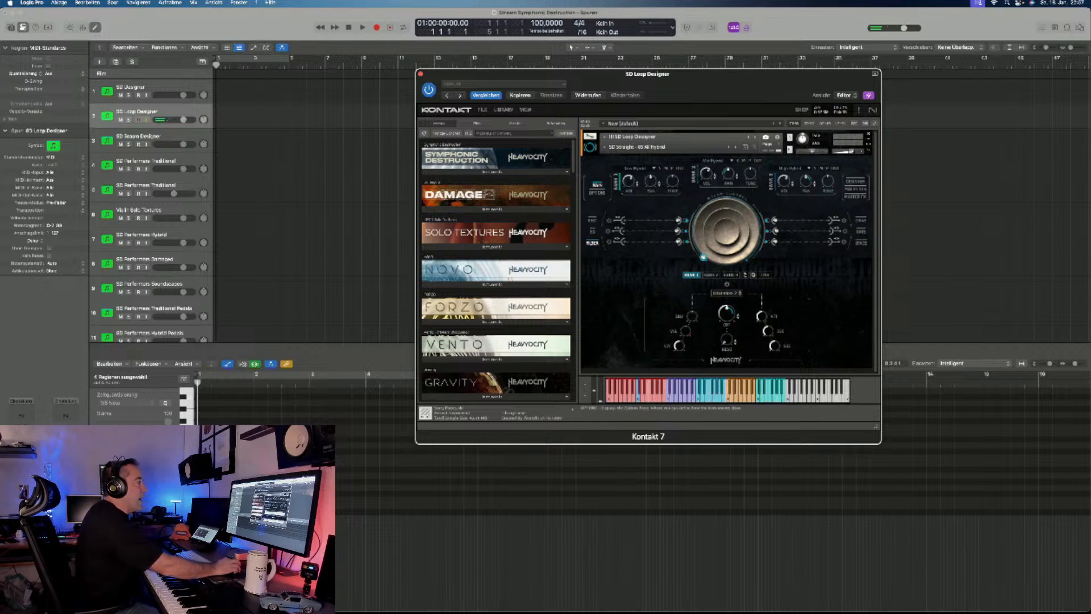
- Review the performance options, the Designer and macro sequencer pages, and the list of sources available for Bank 1
click(598, 192)
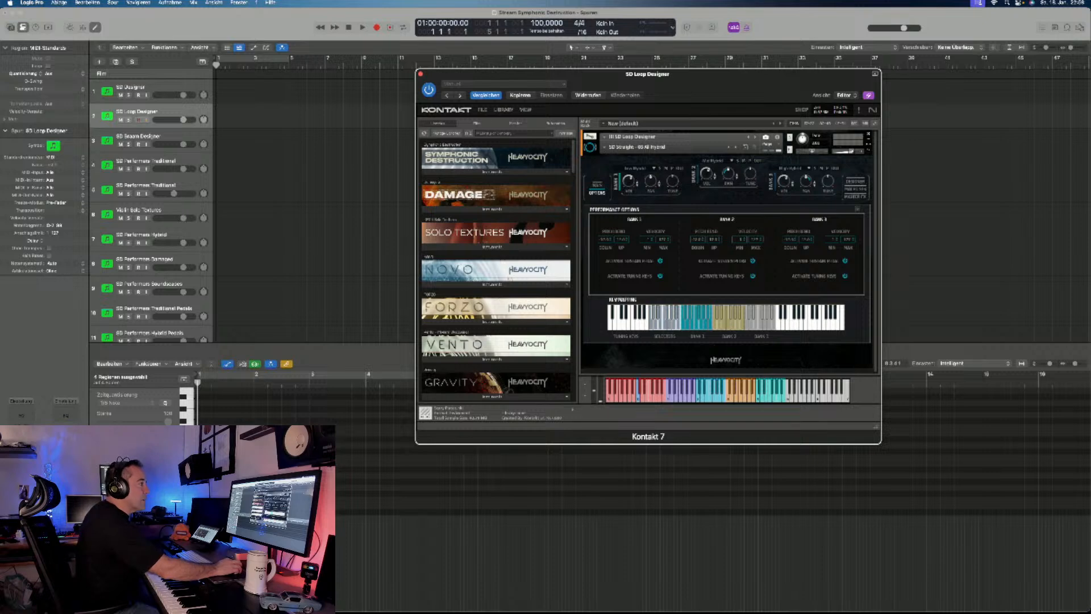
click(855, 181)
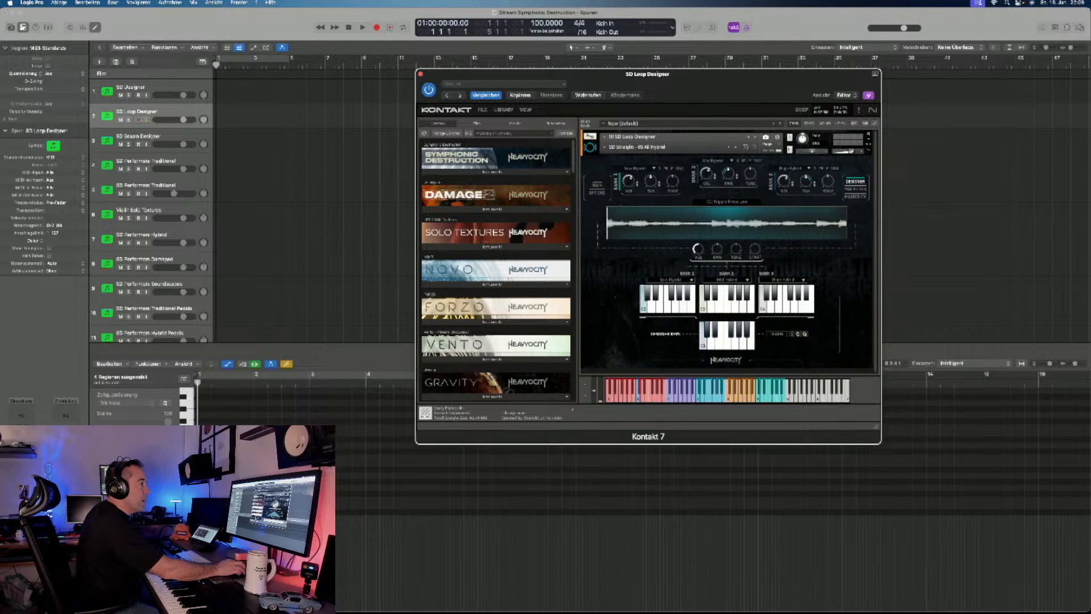
click(856, 188)
click(597, 185)
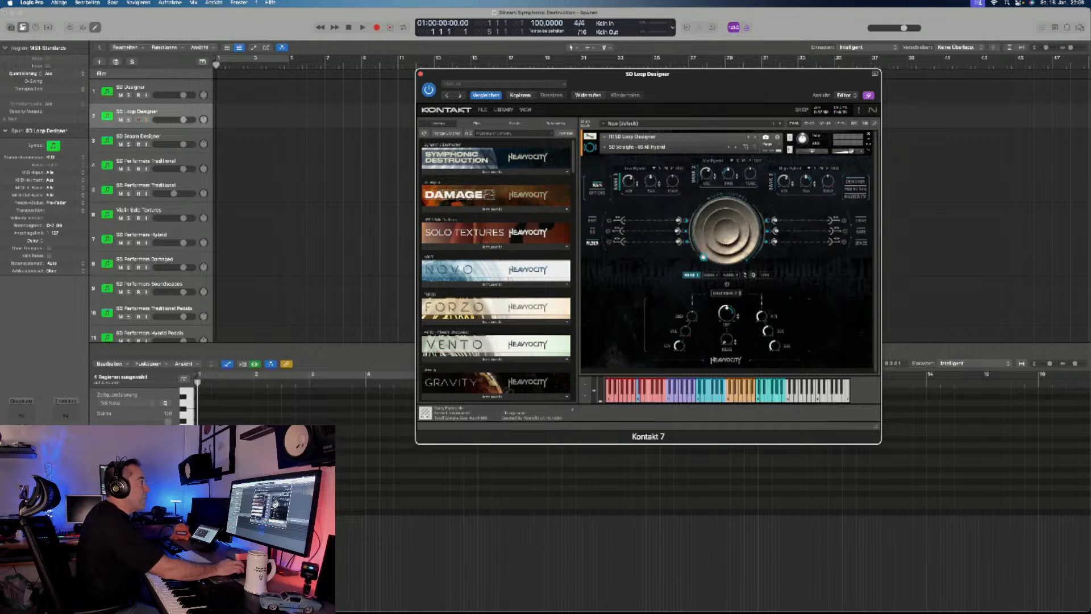
click(638, 169)
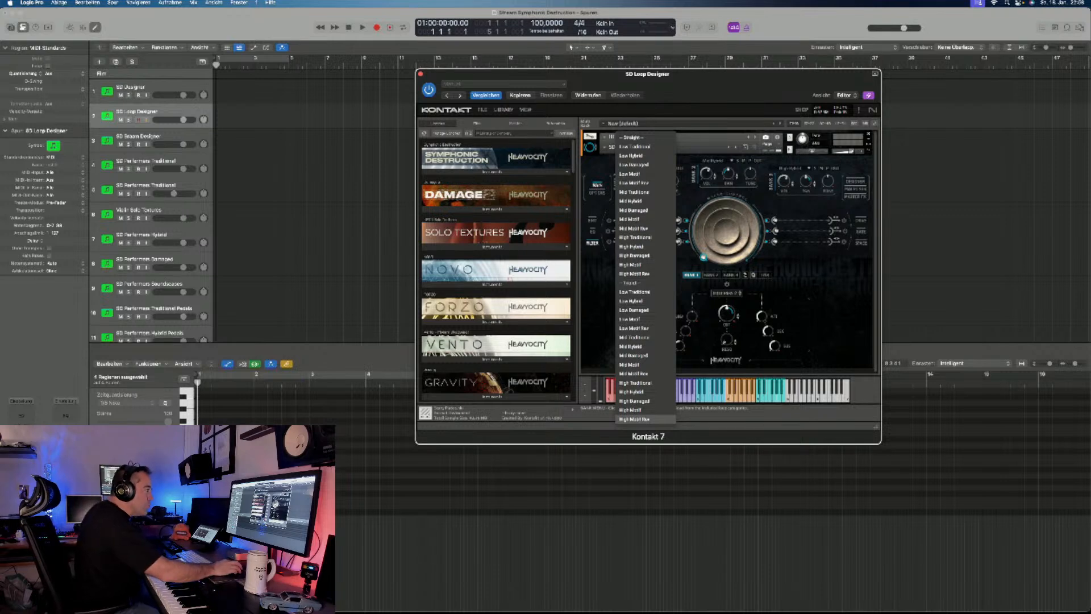
key(Escape)
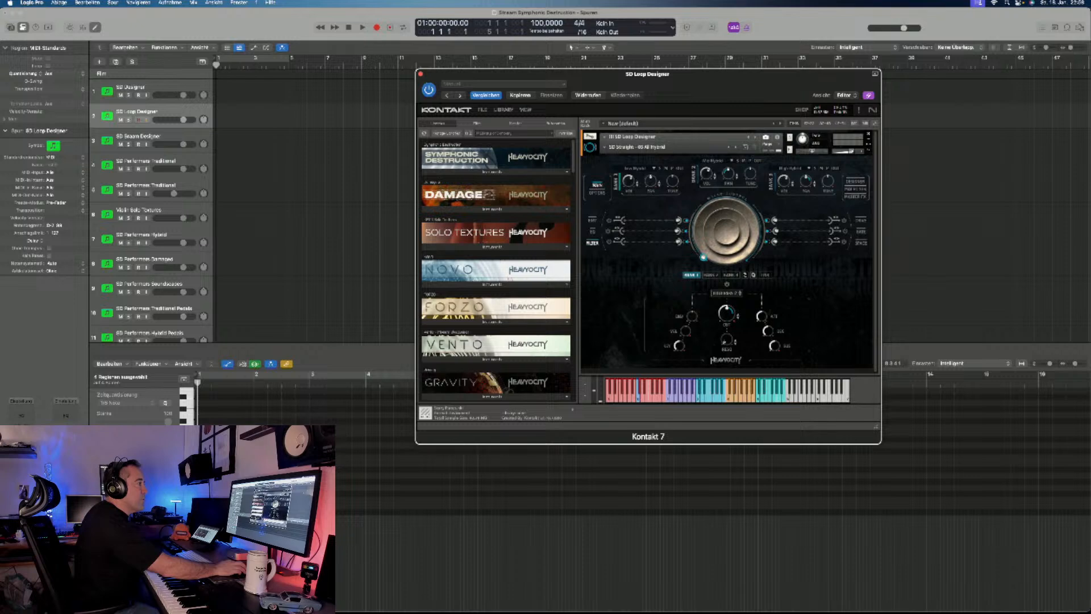
- Assign a Straight Low Motif source to Bank 1 on the Designer page and audition its loops
click(855, 180)
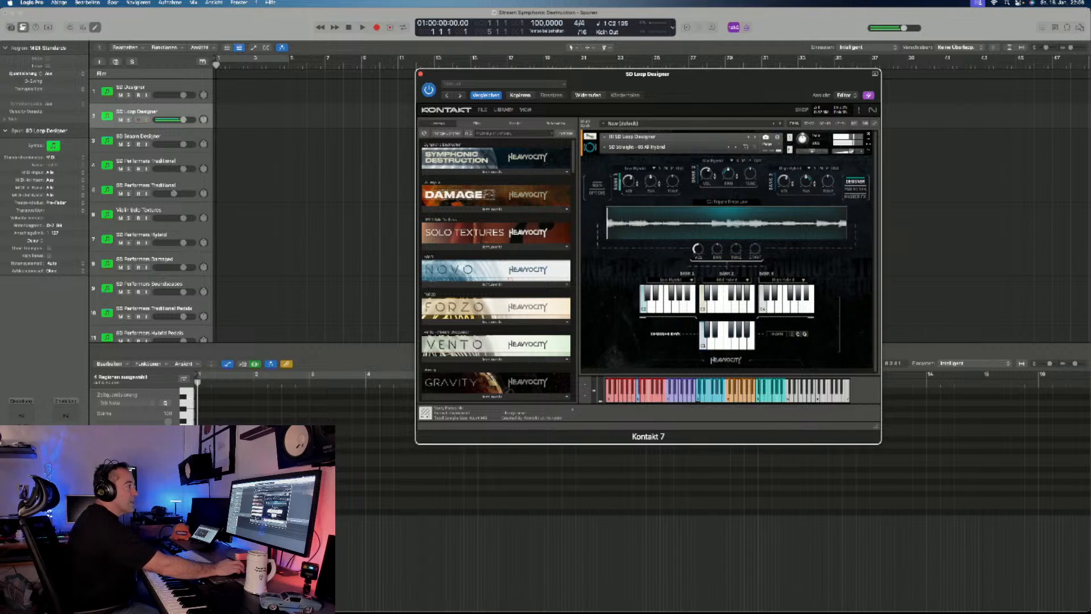
click(675, 280)
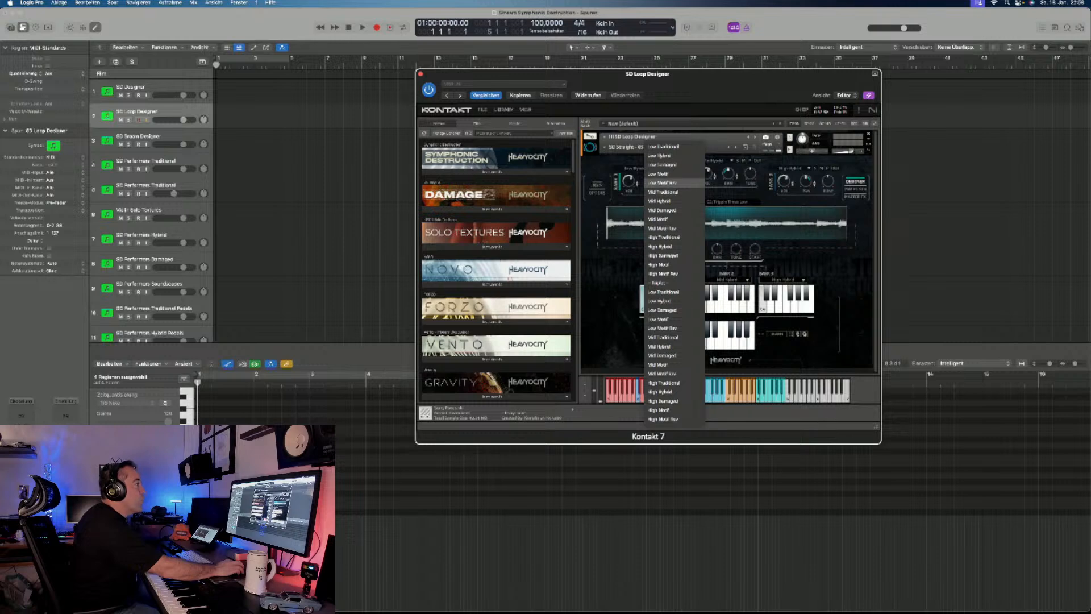
click(662, 183)
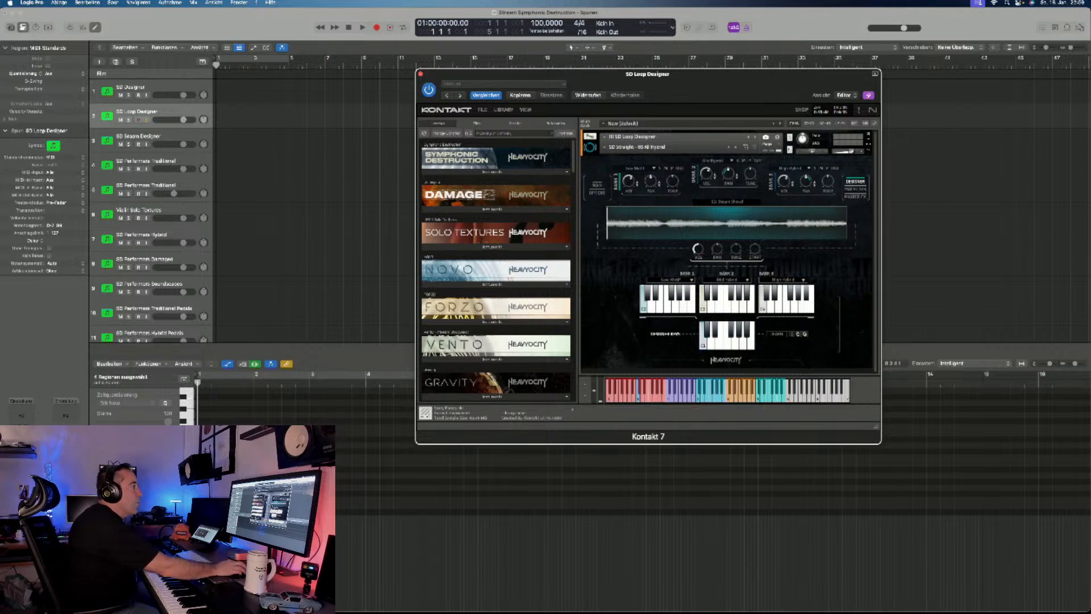
click(637, 168)
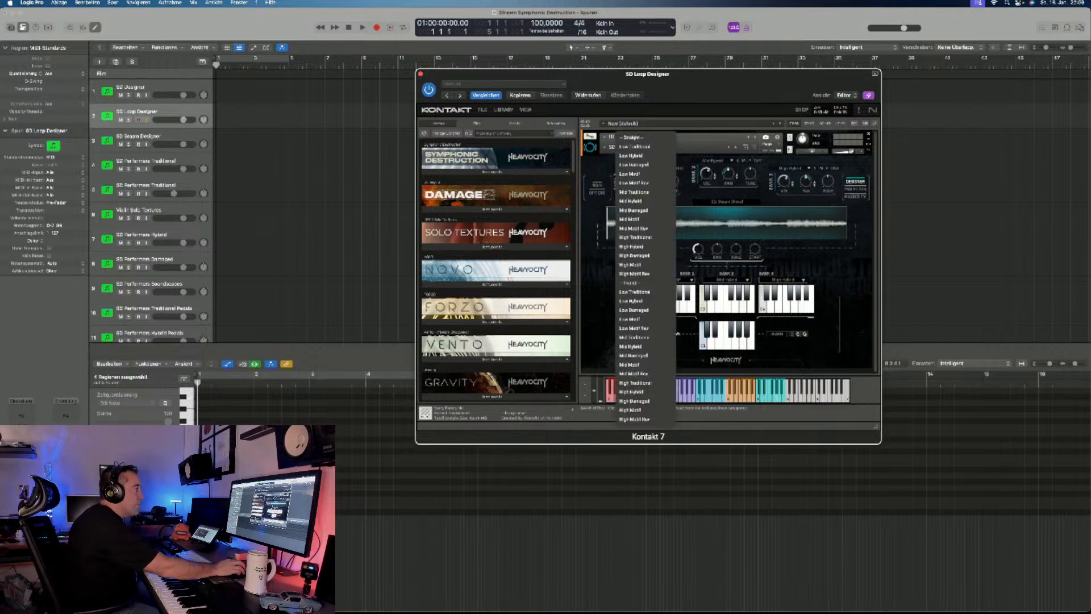
click(636, 168)
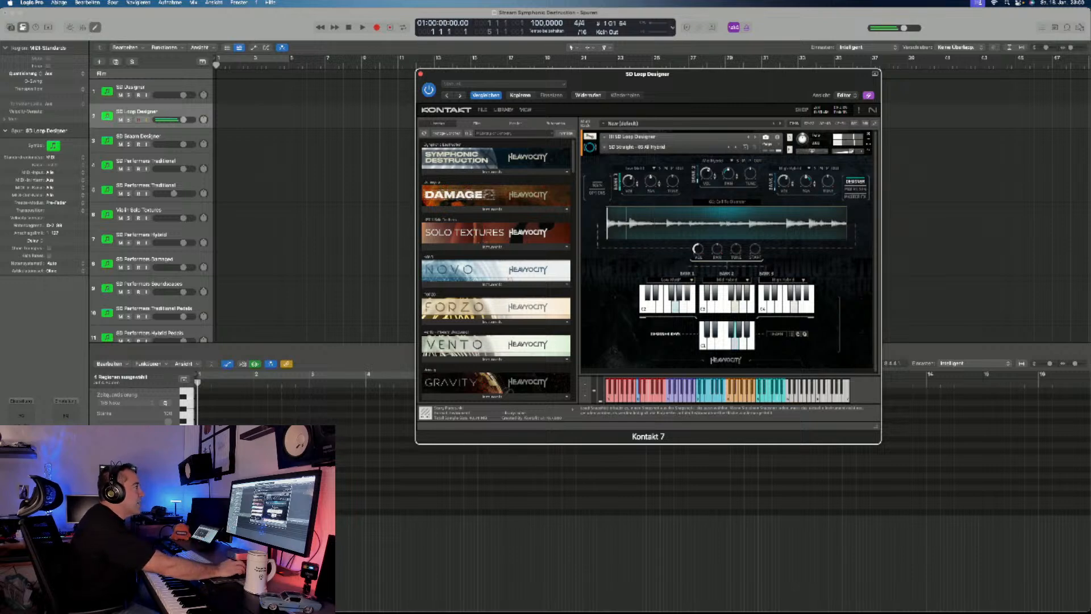
- Load the SD Straight - 06 All Damaged snapshot for auditioning, followed by the SD Straight - 07 All Motif snapshot
click(605, 148)
mouse_move(619, 155)
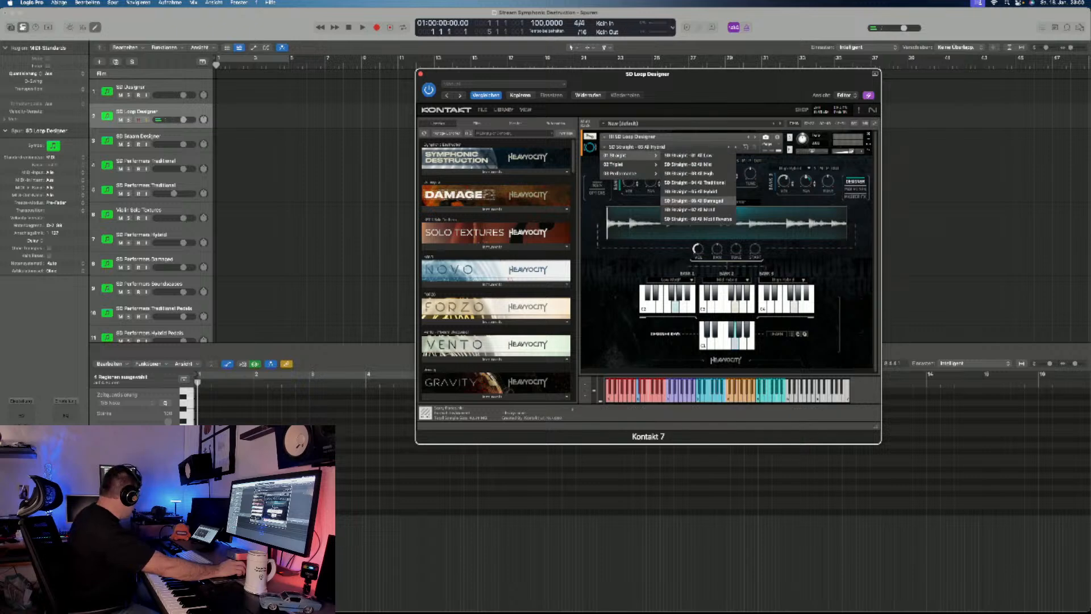
click(694, 201)
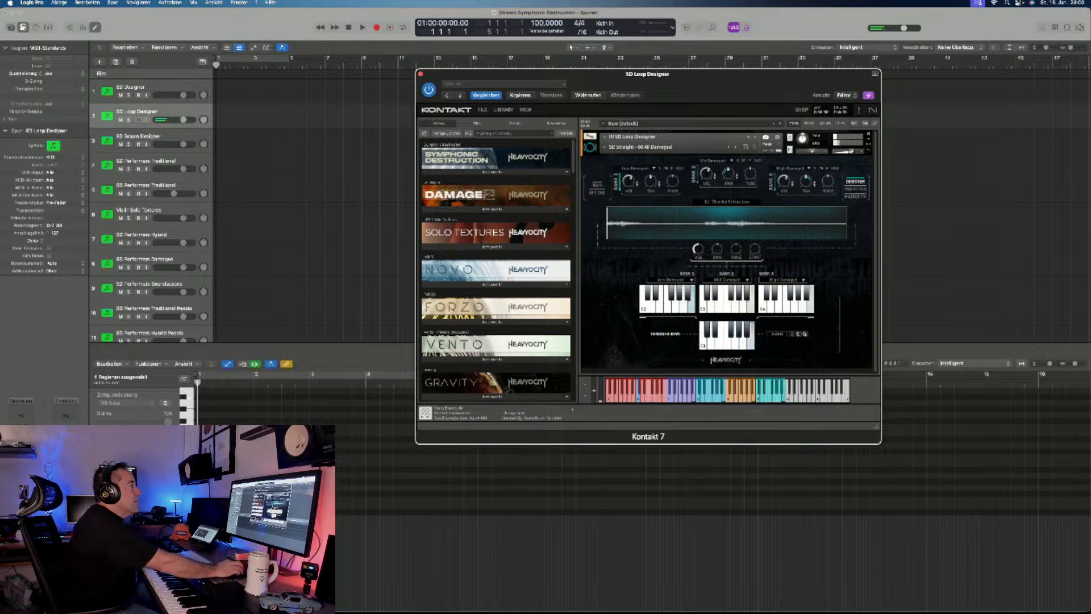
click(640, 146)
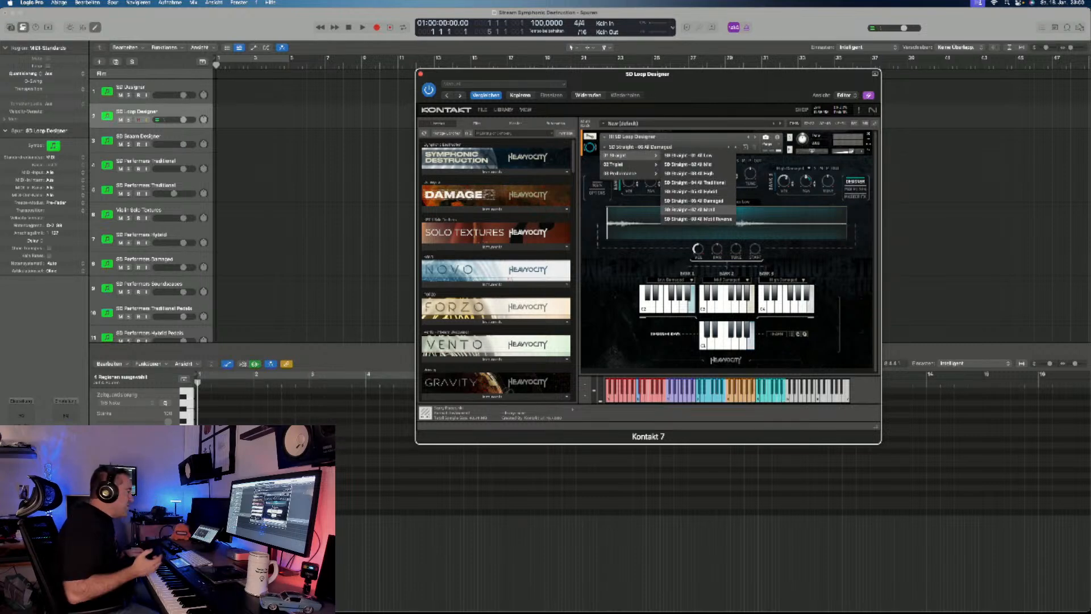
click(689, 209)
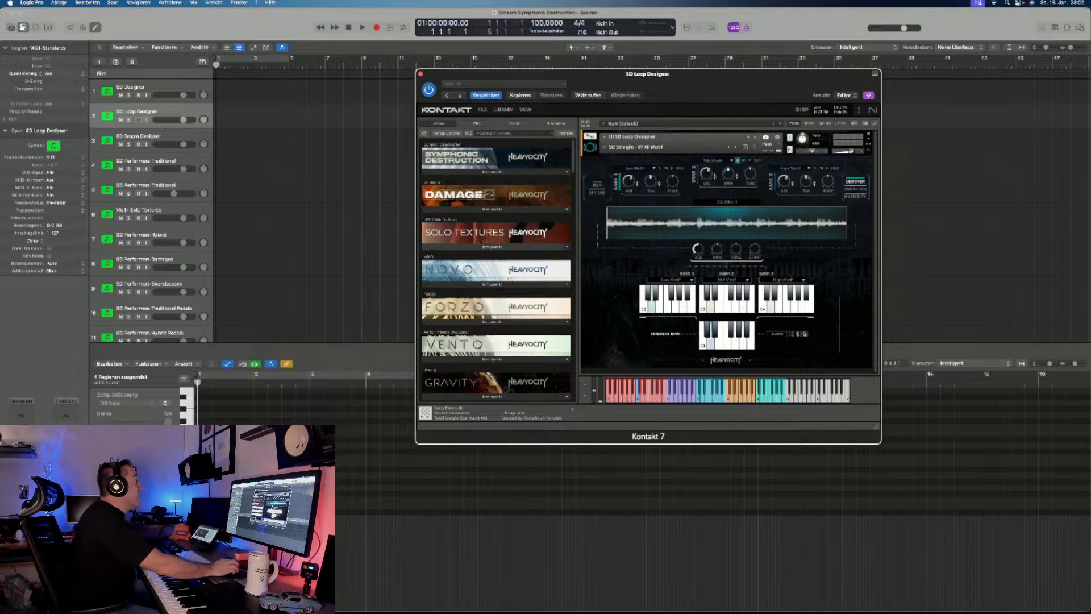
- Switch to the SD Braam Designer track and browse its SD Braams snapshots for auditioning
click(166, 140)
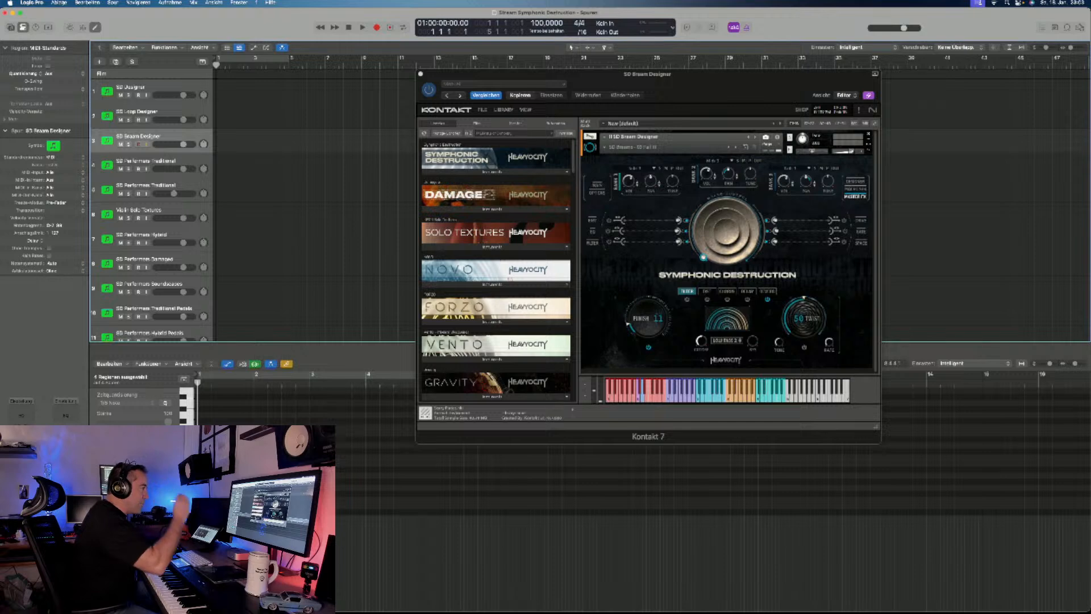
click(605, 147)
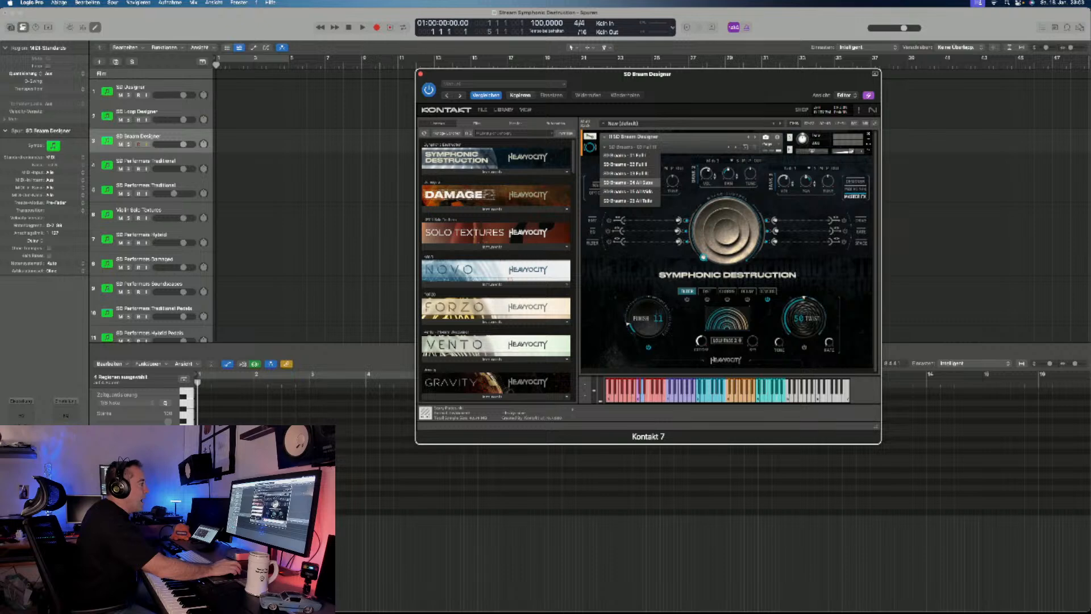
click(628, 182)
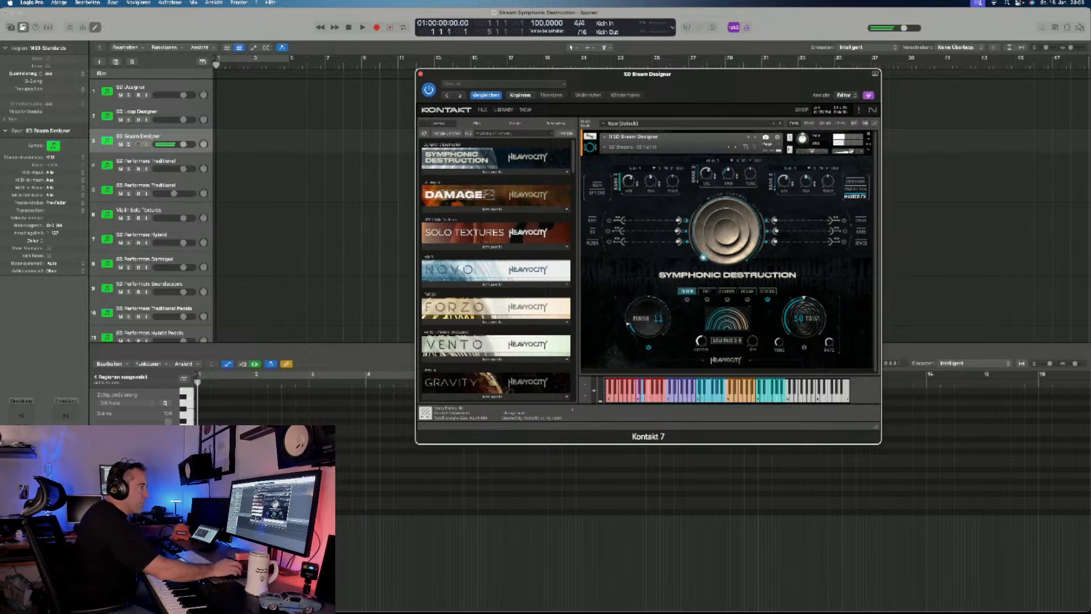
- Show the Braam Designer's Designer page and review the Subs, Mids and Tails sources available for Bank 1
click(855, 181)
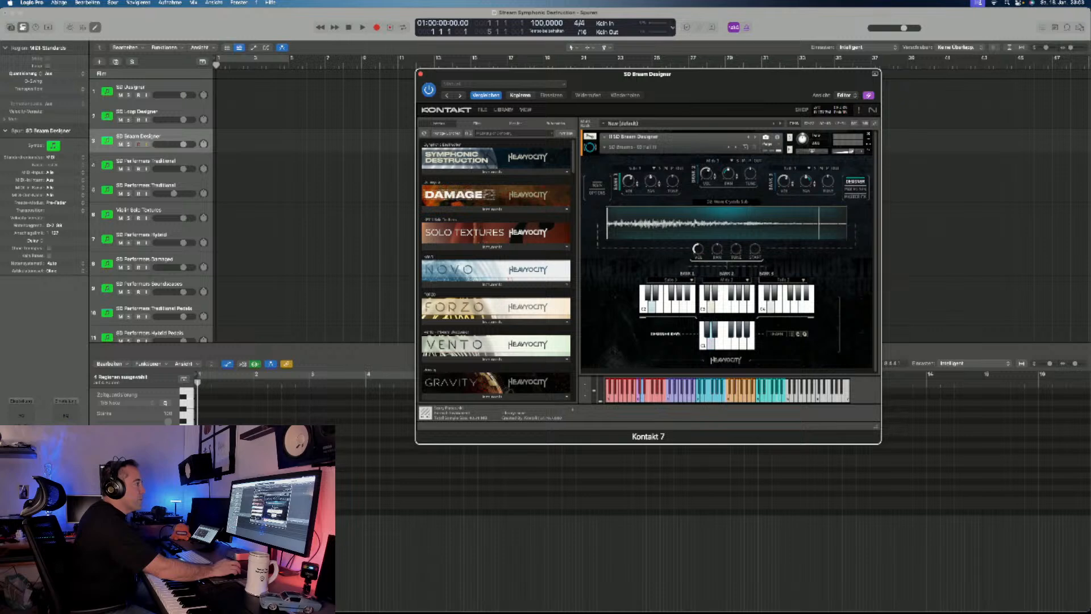
click(671, 280)
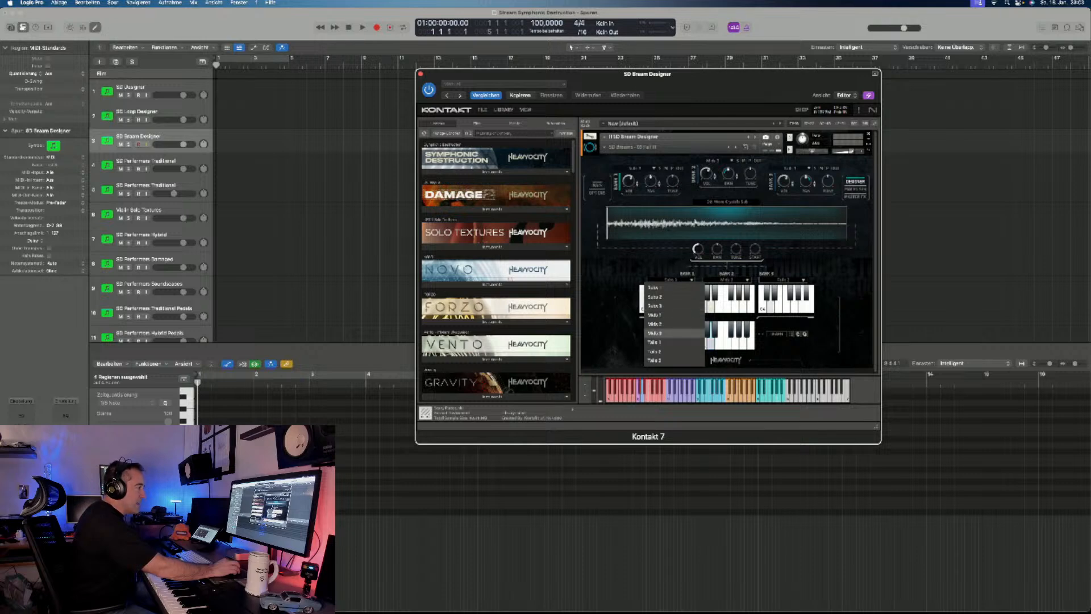
click(662, 333)
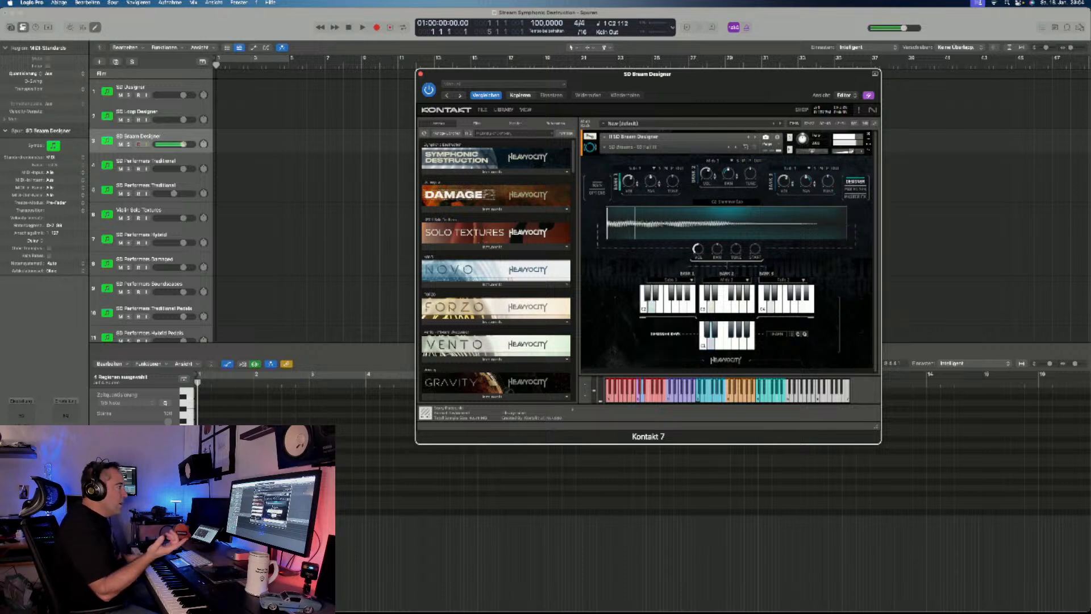
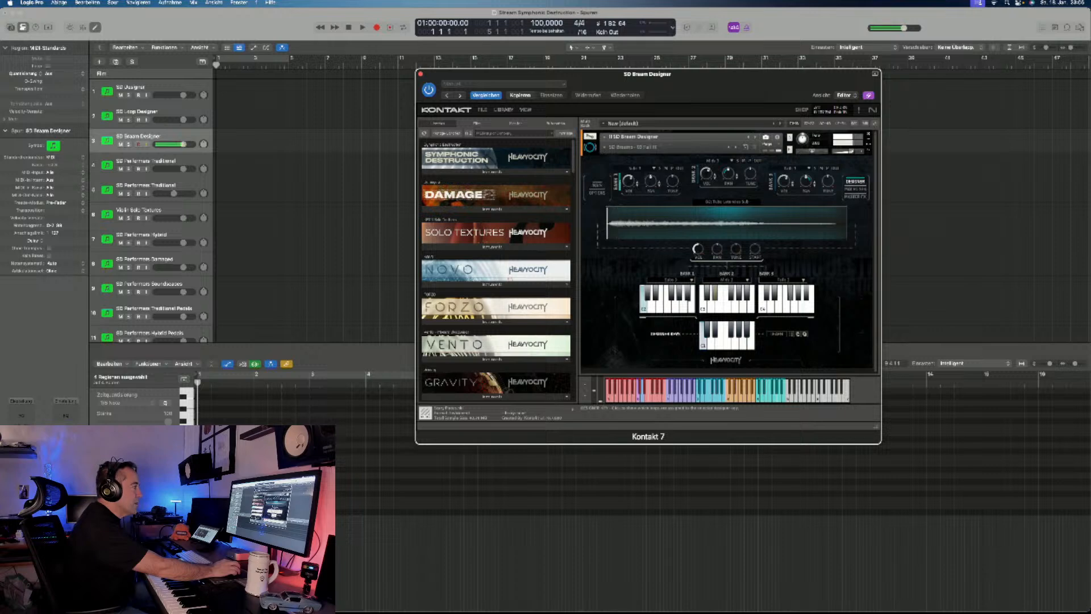
- Toggle the Designer Keys option on and off, and load the SD Braams - 02 Full II snapshot for auditioning
click(776, 334)
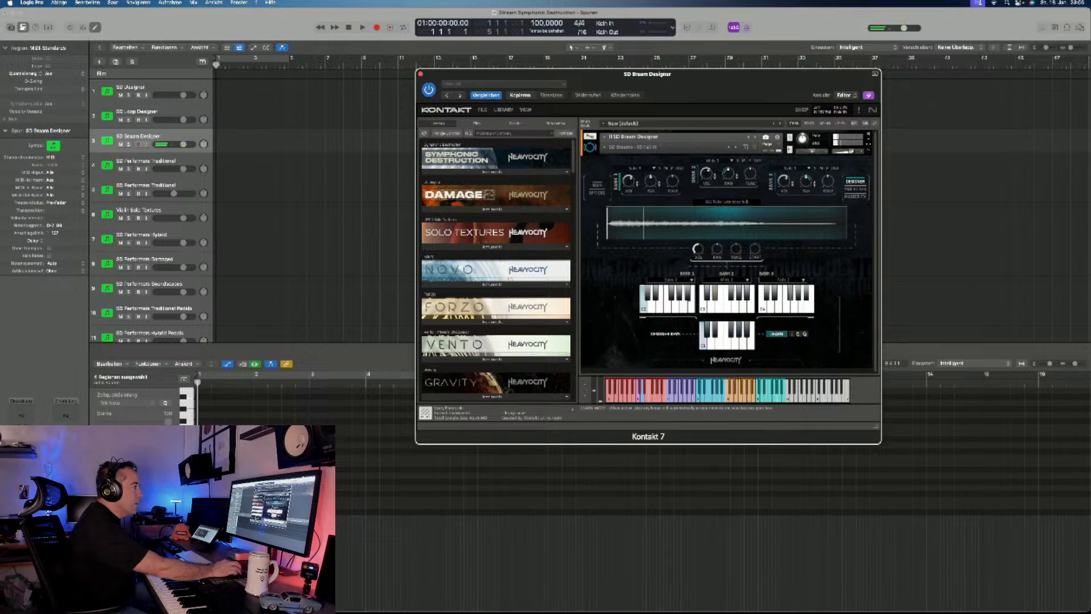
click(776, 334)
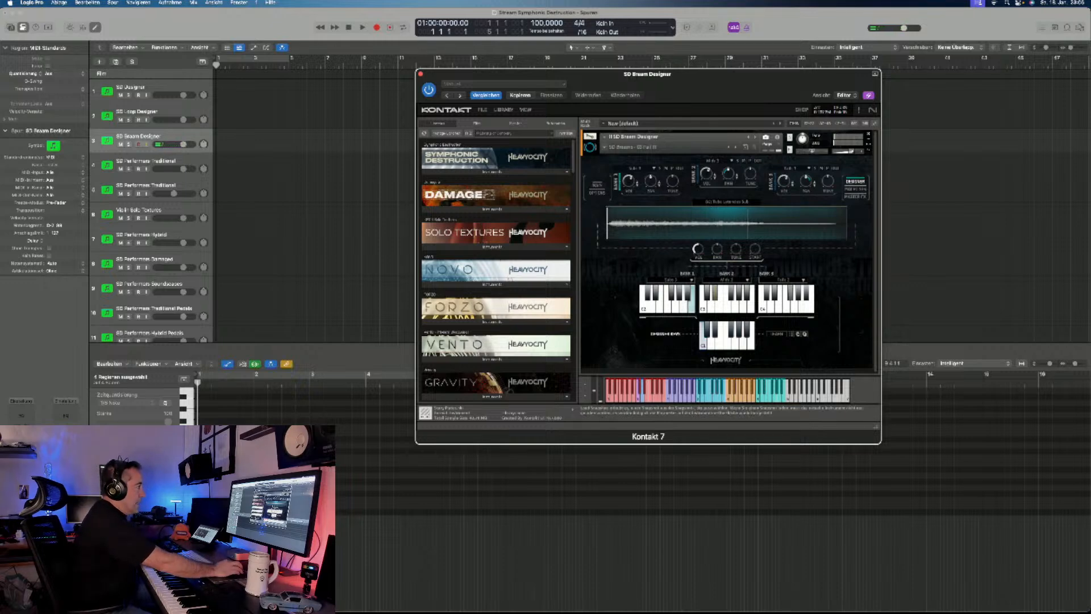
click(630, 147)
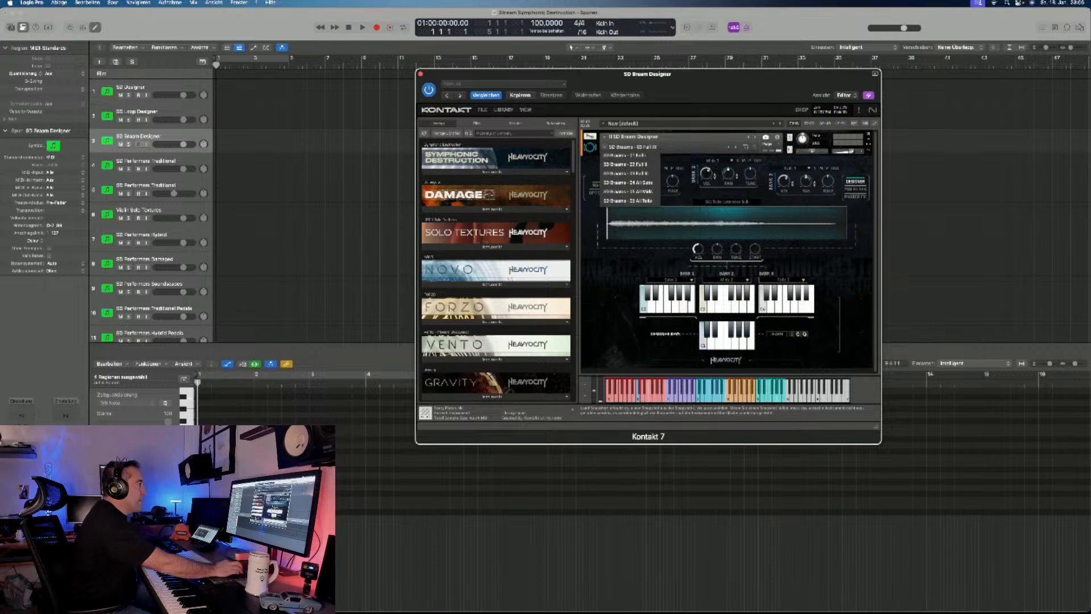
click(631, 164)
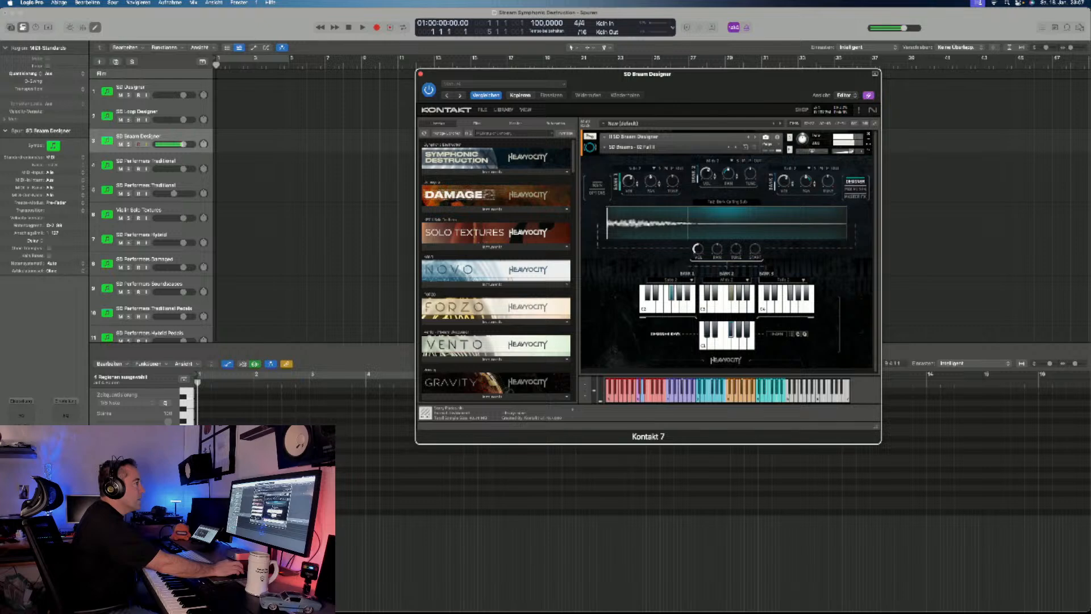
- Show the Braam Designer's Macro Sequencer page, check Bank 1's source list, and turn on the macro sequencer
drag(647, 74, 782, 80)
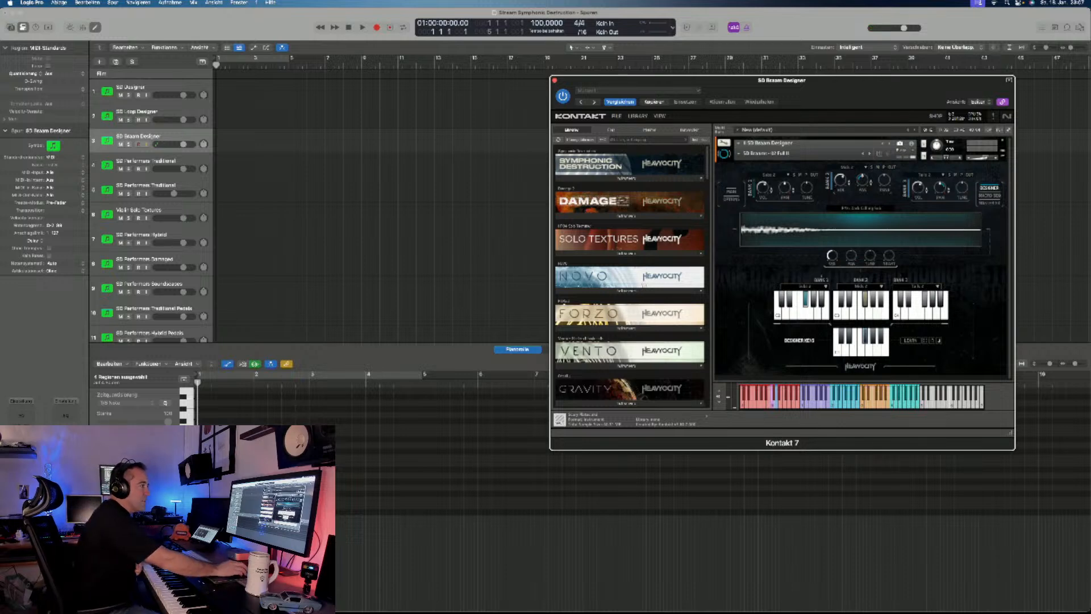
click(990, 195)
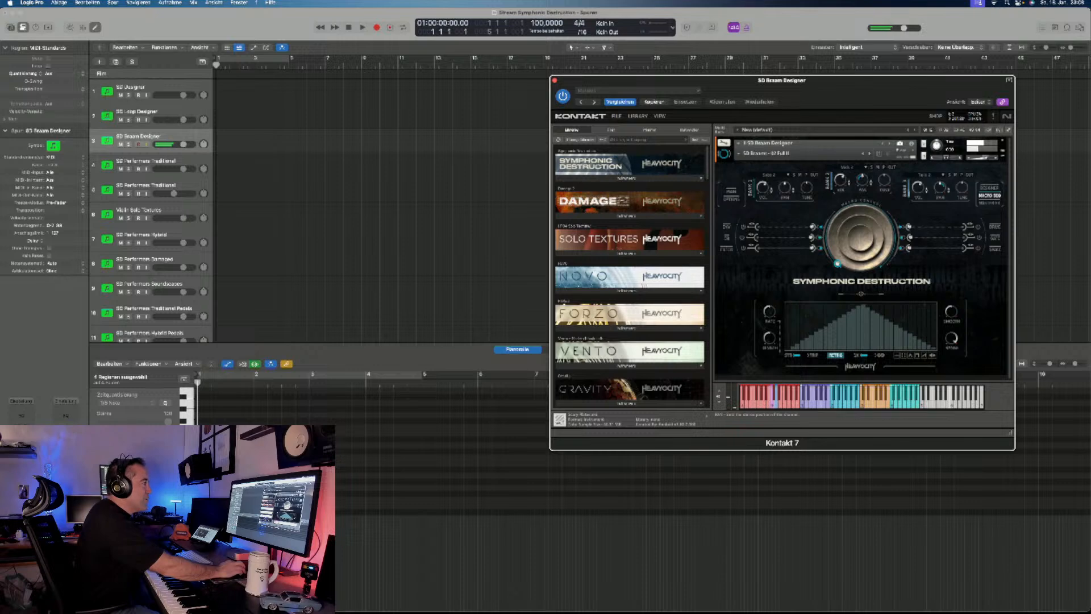
click(768, 175)
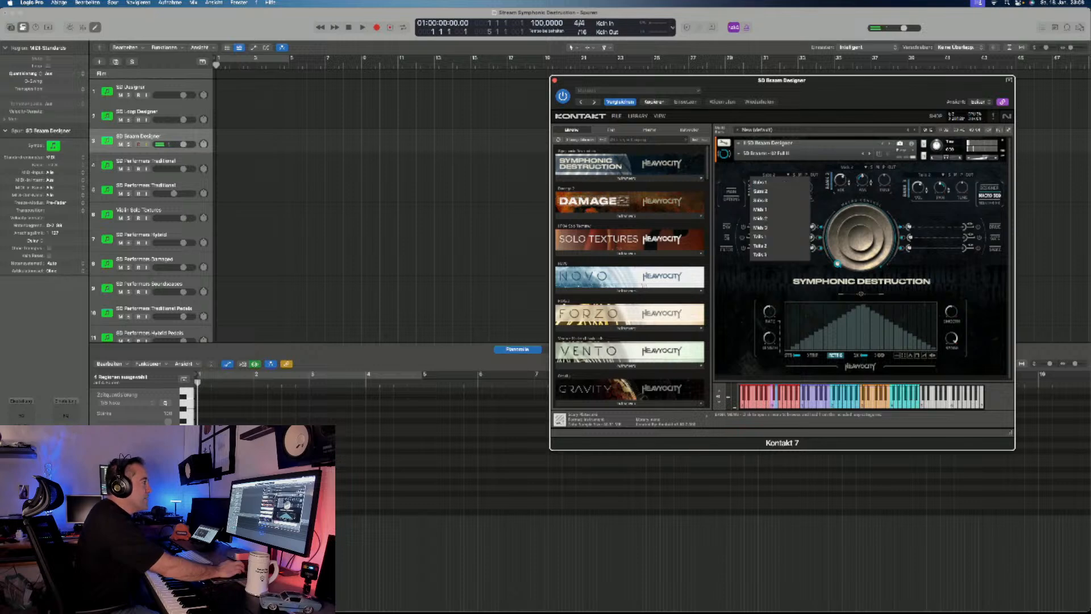
key(Escape)
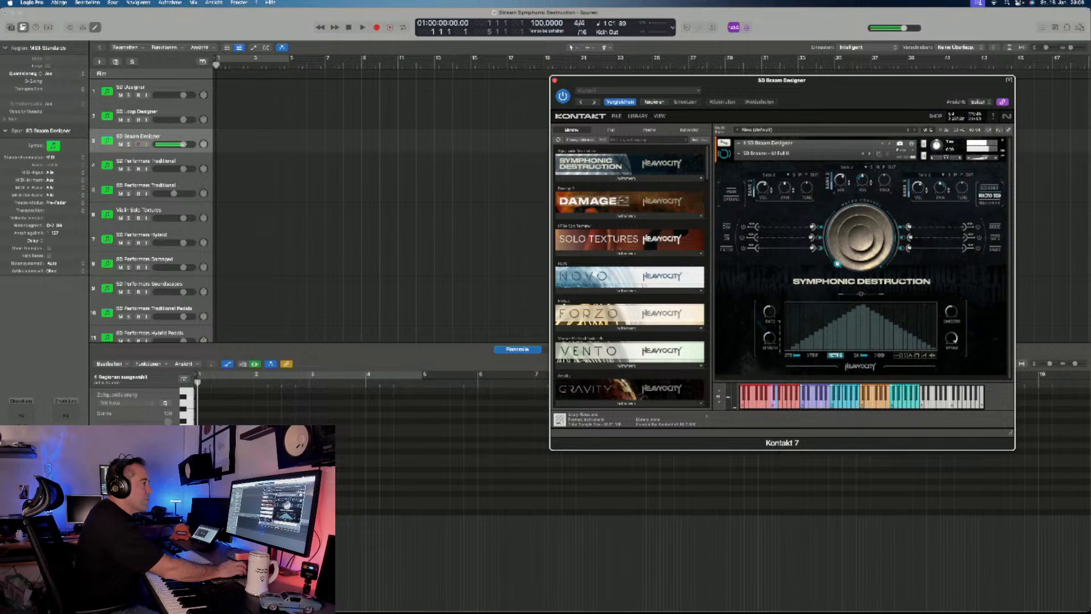
click(861, 294)
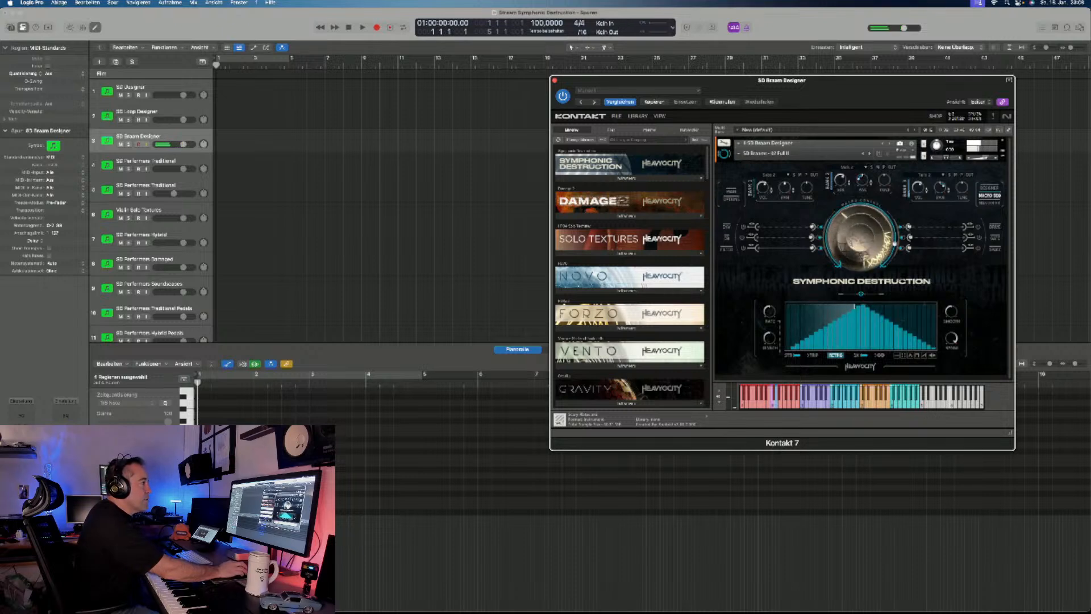
- Show the gate page, compare the gate settings of Banks 1, 2 and 3, and audition the Bank 1 gate
click(995, 237)
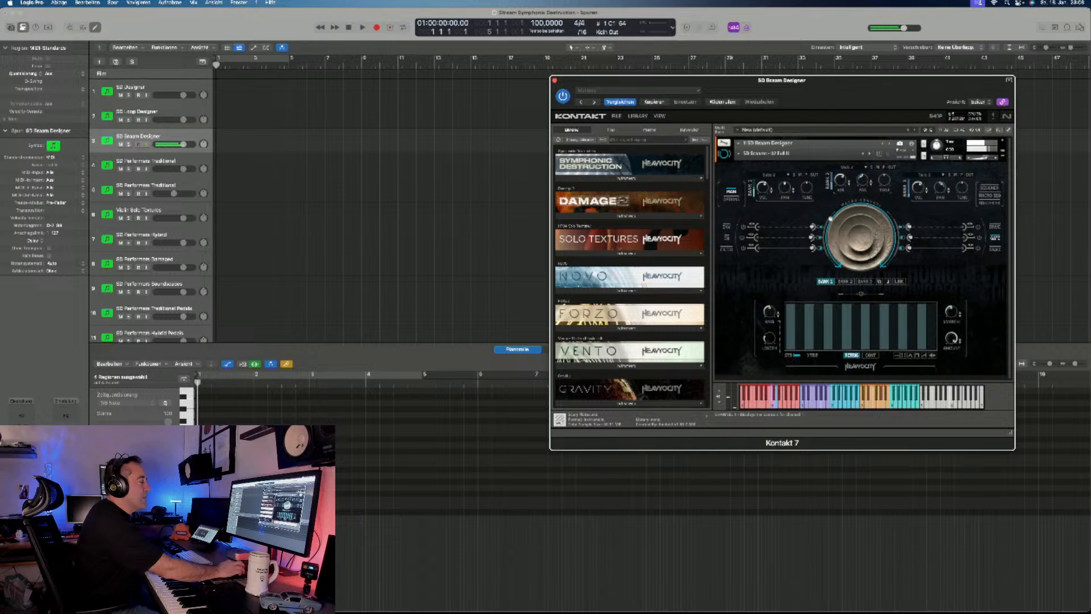
click(845, 281)
click(865, 282)
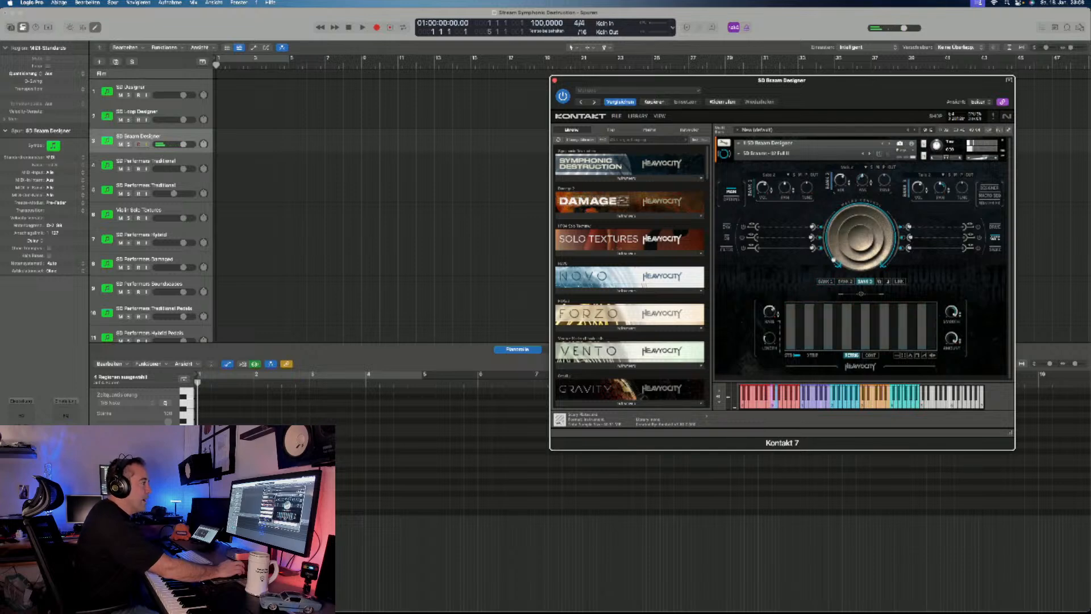
click(825, 281)
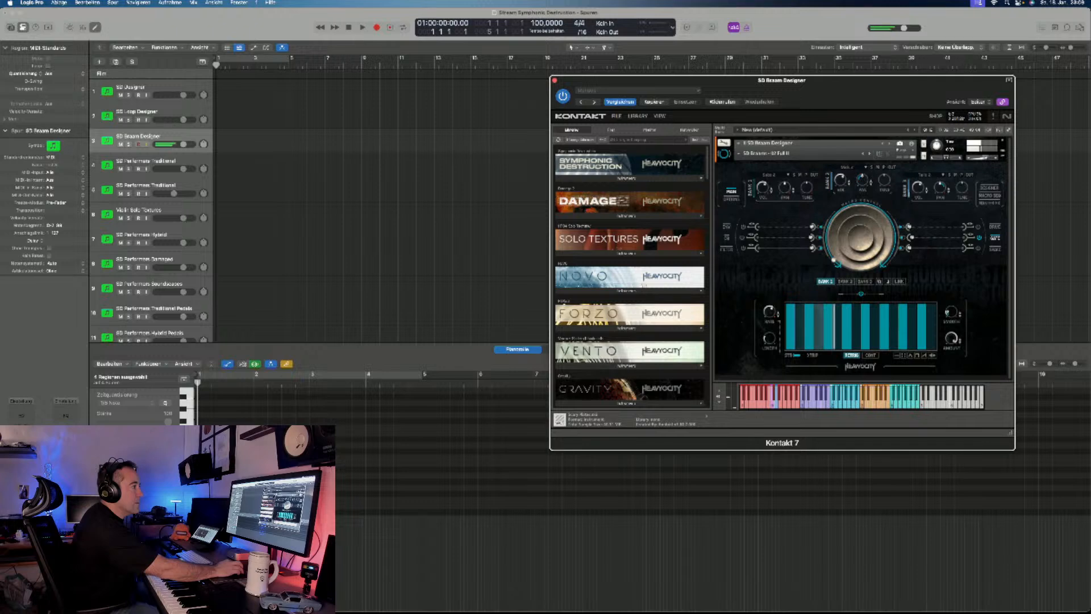
- Revisit the Macro Sequencer page, return to the gate page, and switch the Bank 3 gate on for auditioning
click(990, 195)
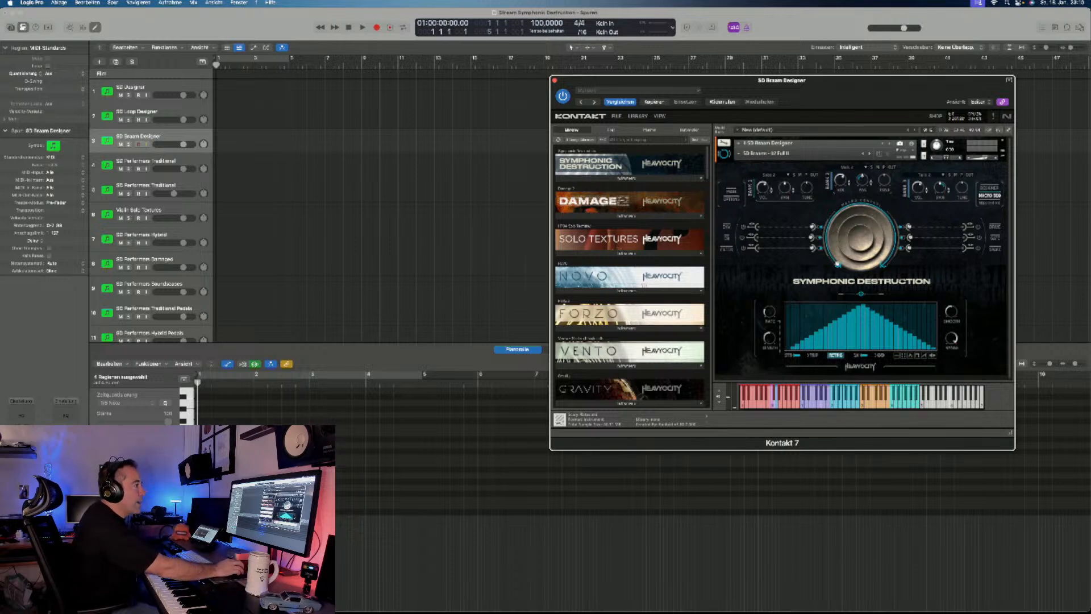
click(995, 237)
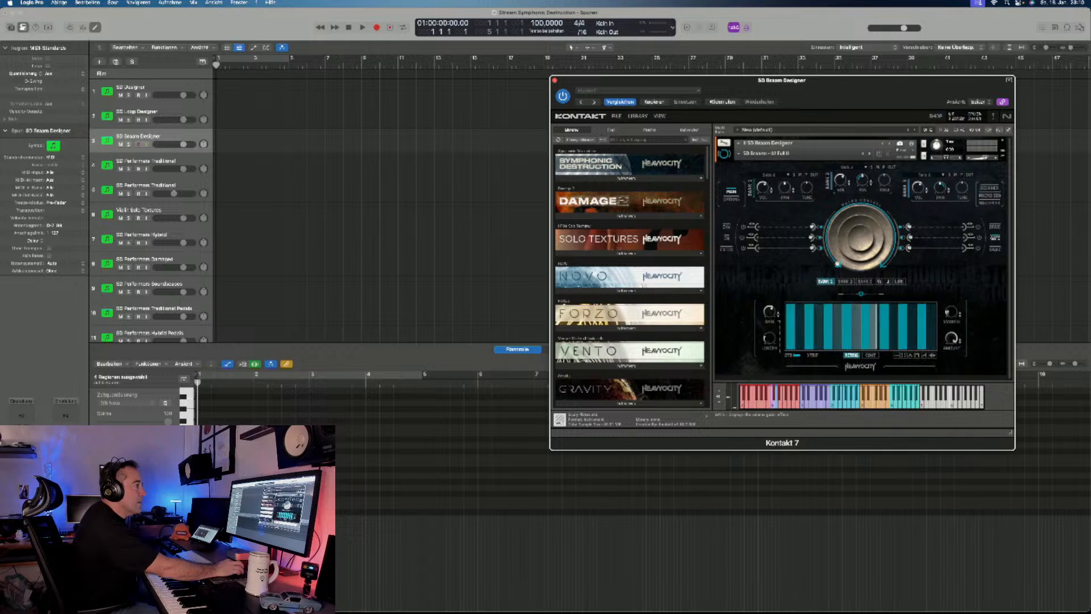
click(864, 280)
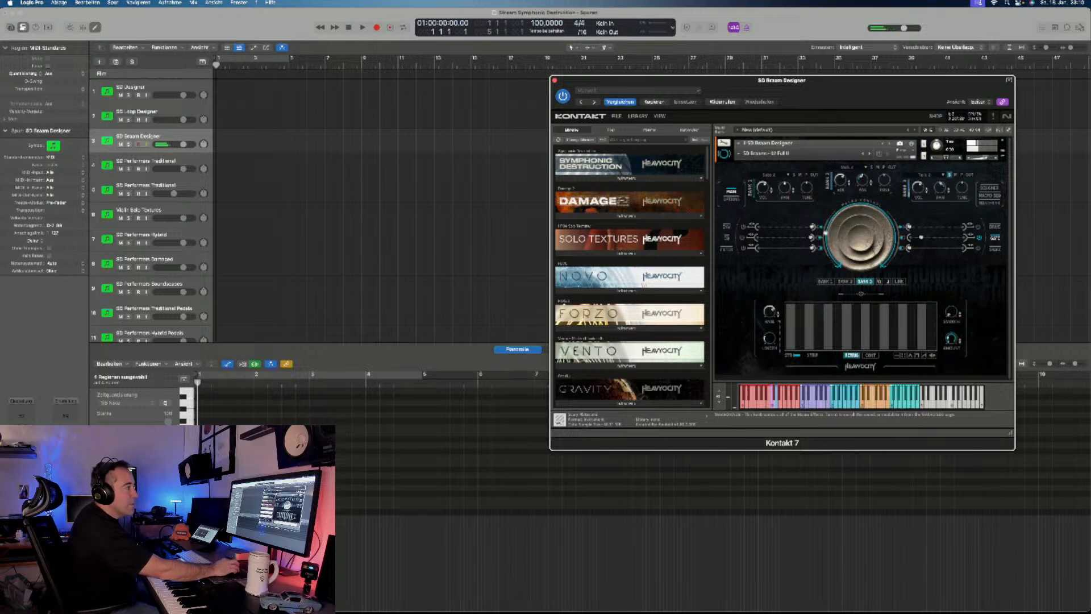
click(861, 294)
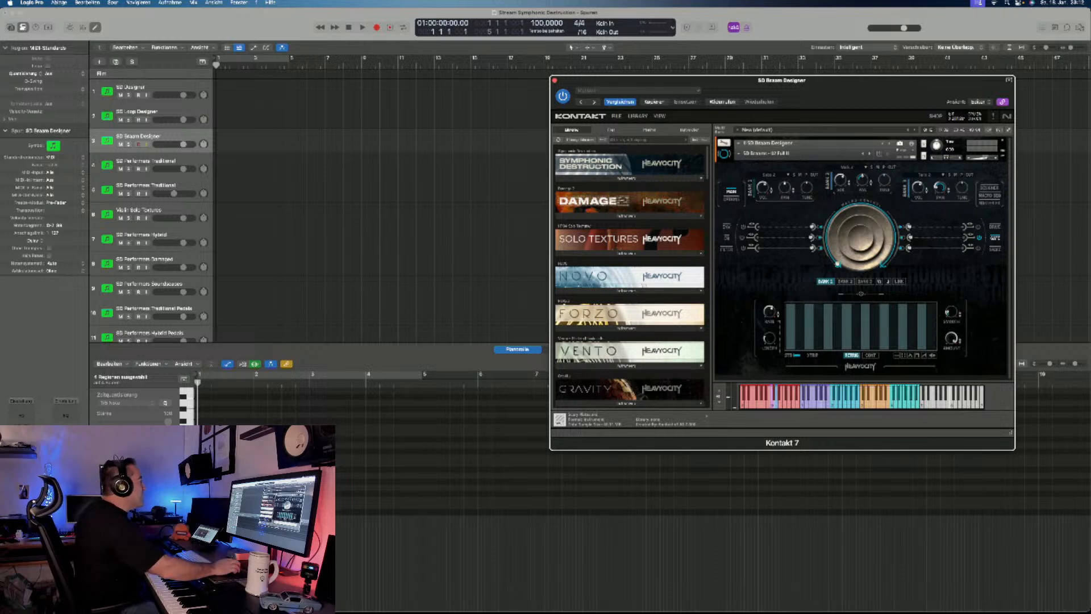
- Switch to the SD Designer track and replace its loaded instrument with a fresh SD Designer from the Symphonic Destruction library
click(130, 88)
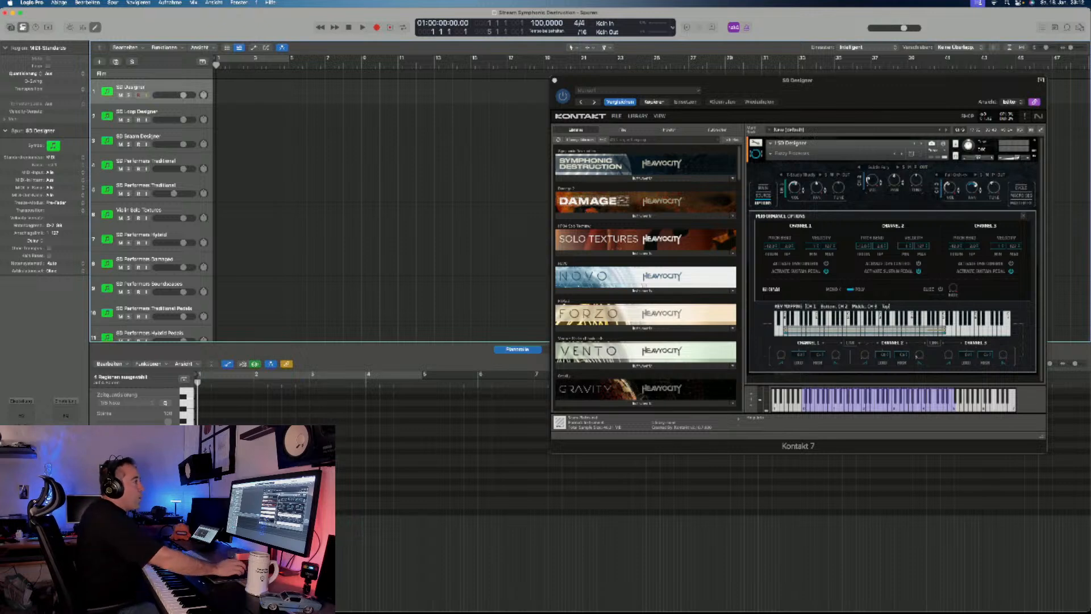
drag(797, 80, 636, 89)
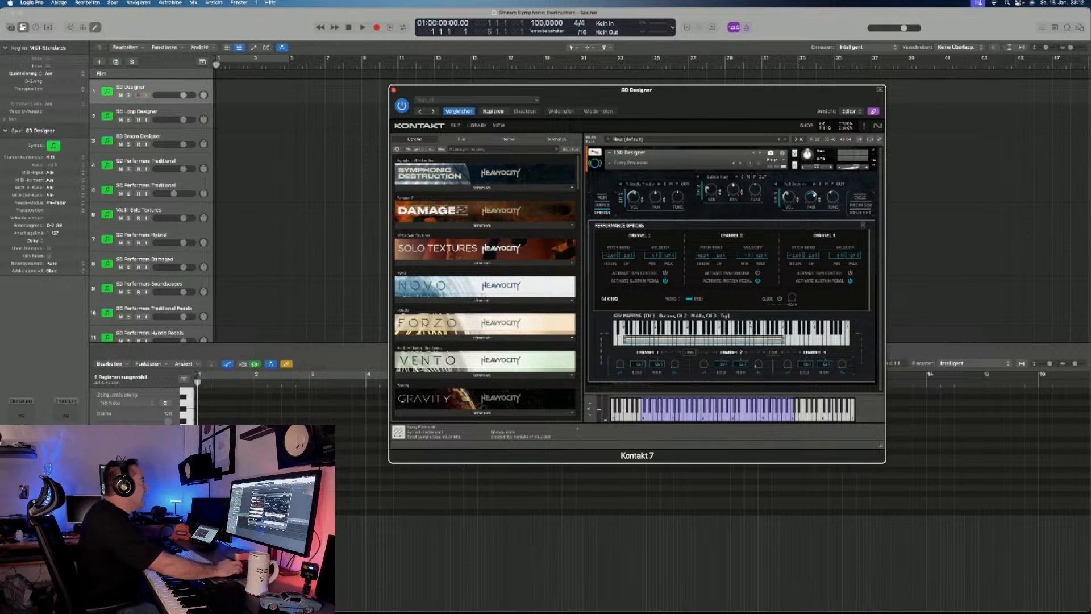
click(307, 199)
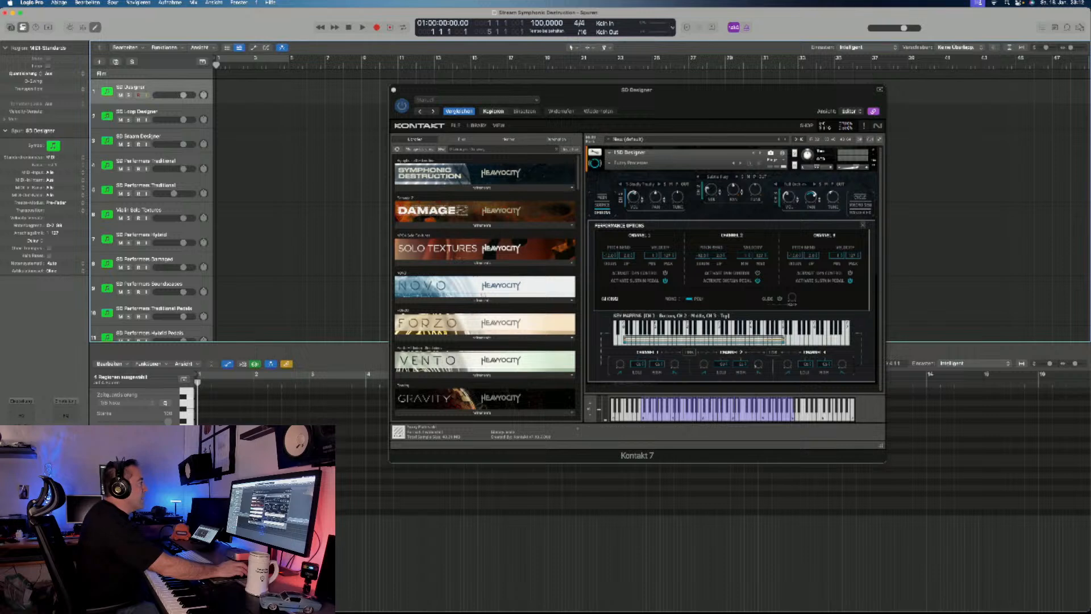
click(481, 188)
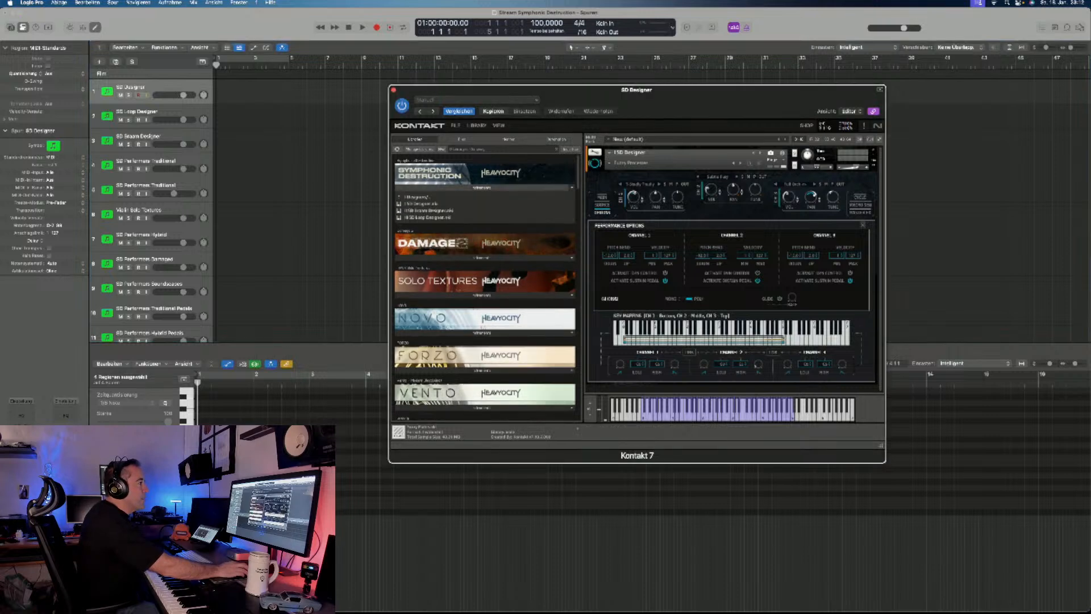
click(874, 151)
click(421, 204)
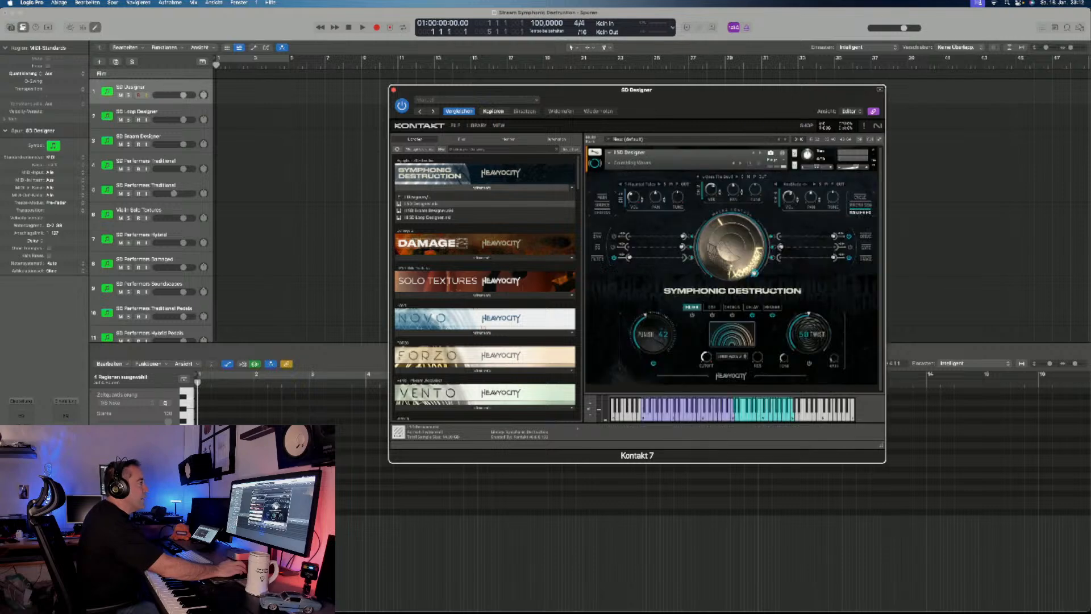
- Browse the SD Designer snapshot categories and audition DMG - Crumbling Waves, followed by another DMG snapshot
click(610, 163)
mouse_move(625, 180)
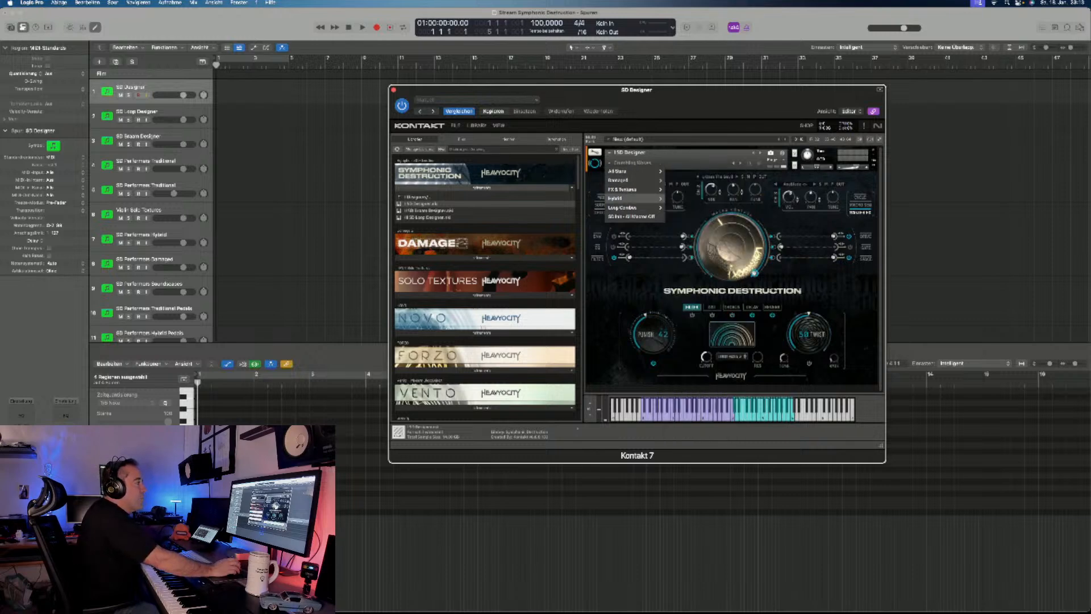
key(Escape)
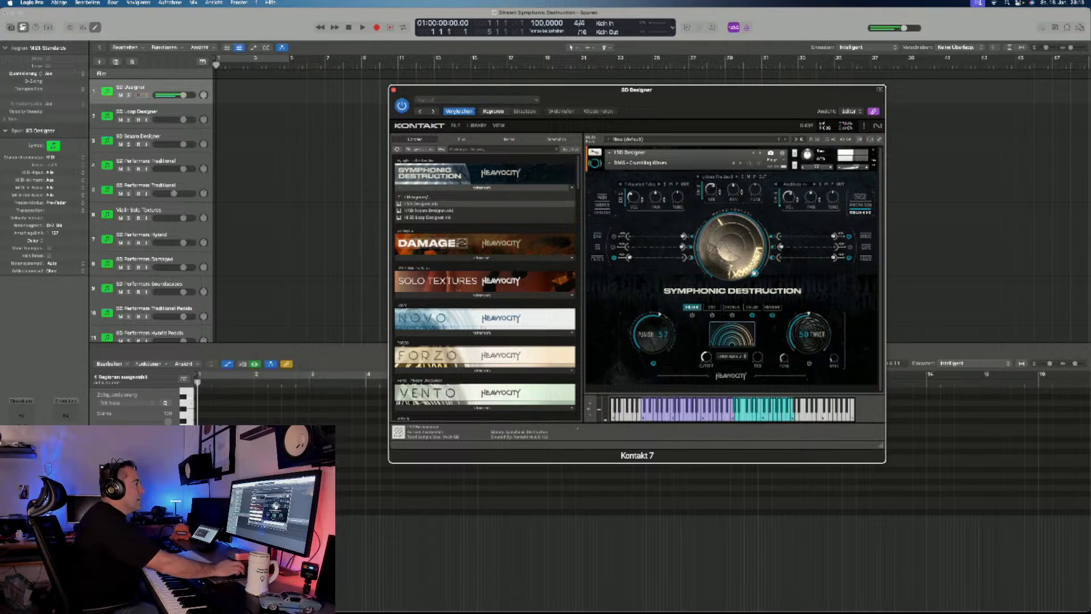
click(740, 163)
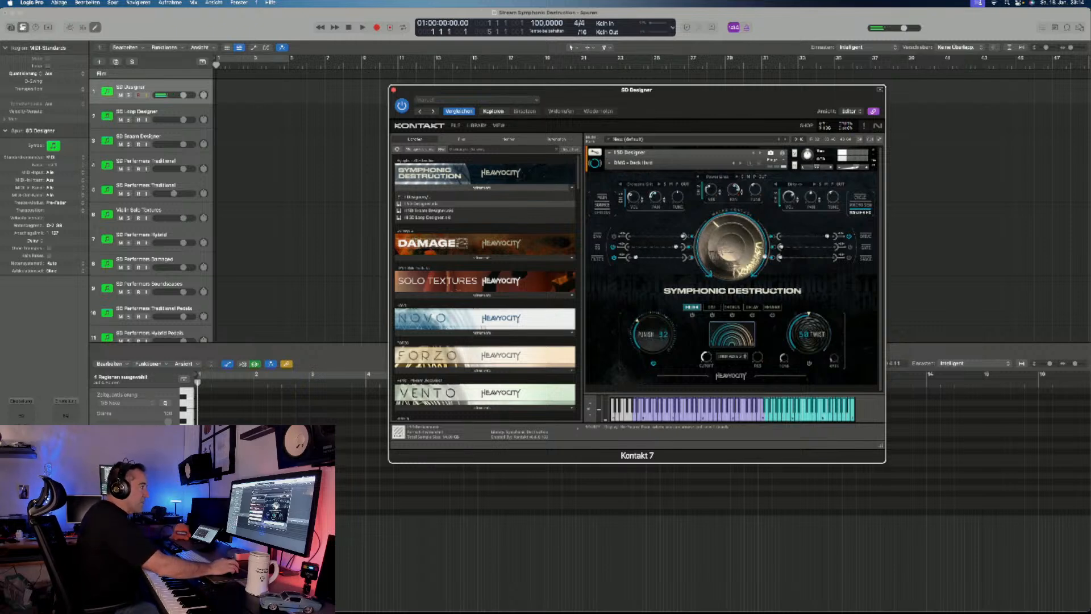
- Show the Main and Source pages, solo Channel 1, and audition Damaged sources including Subtle Fury and Power Lines
click(601, 198)
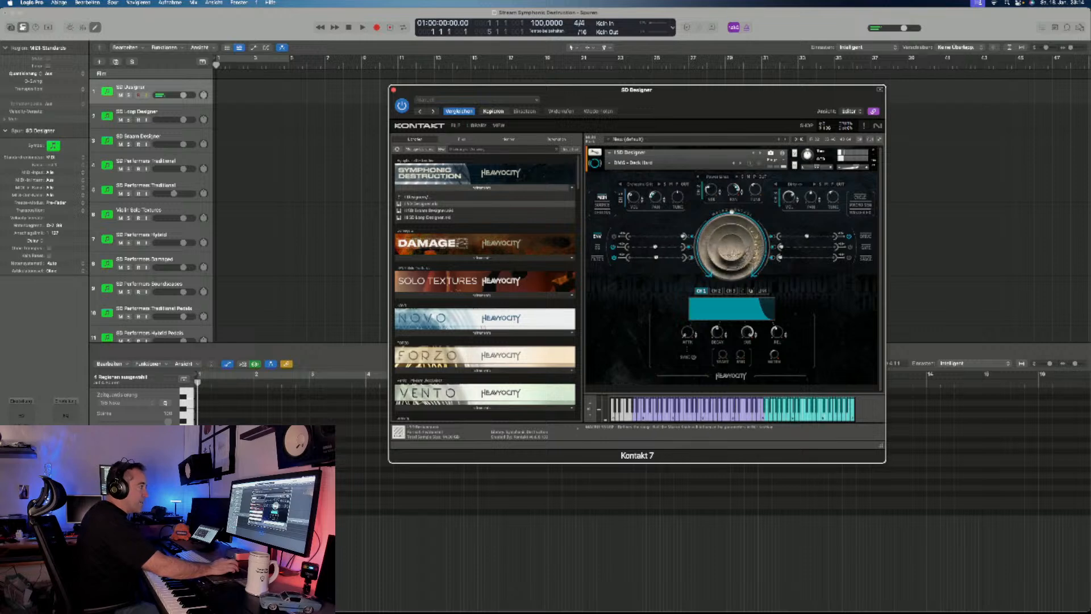
click(602, 204)
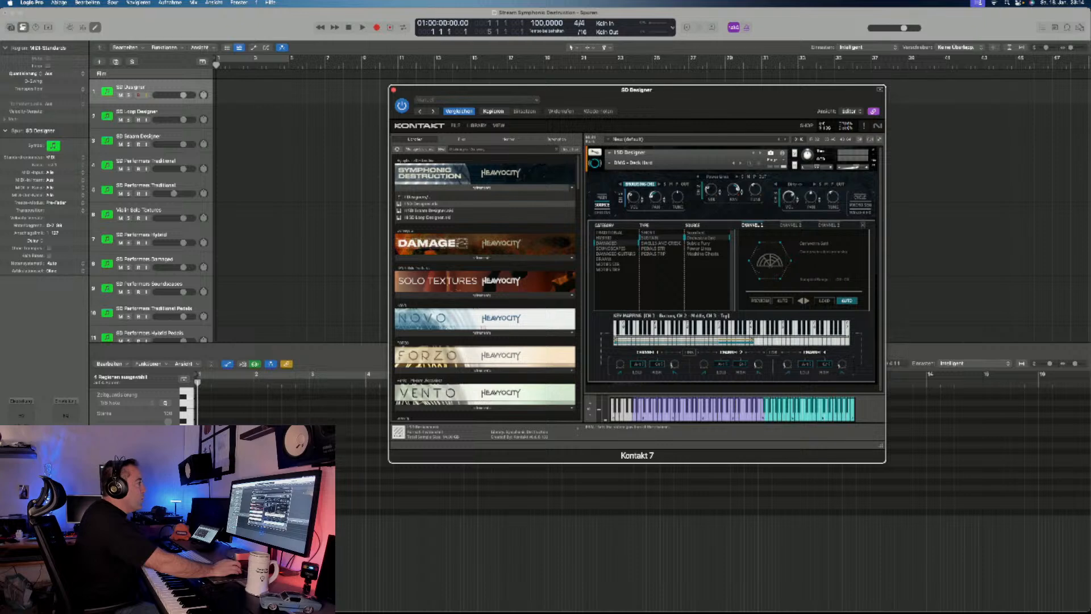
click(665, 184)
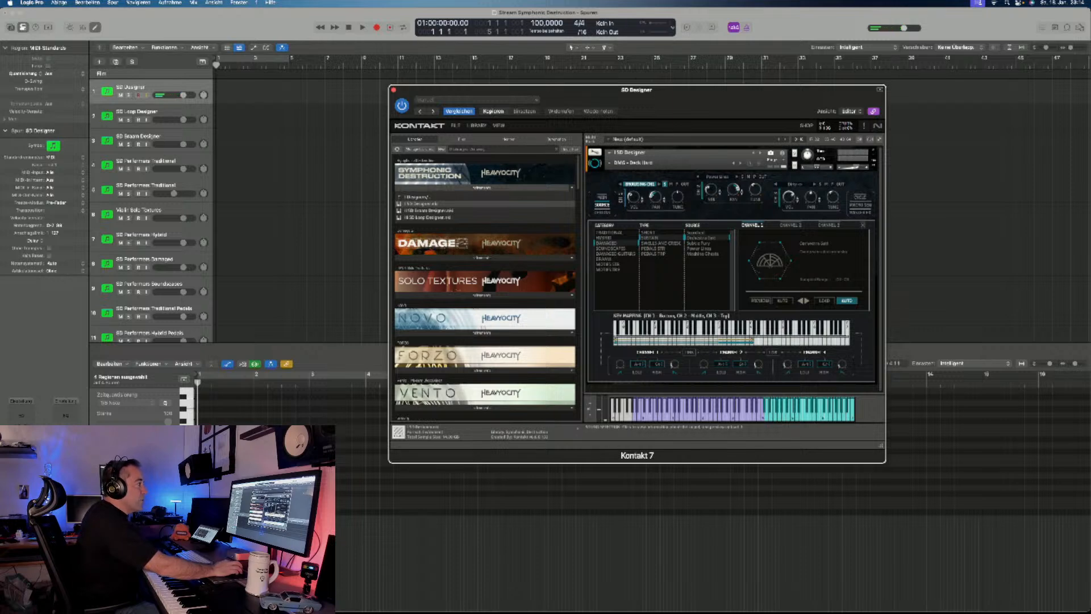
click(699, 243)
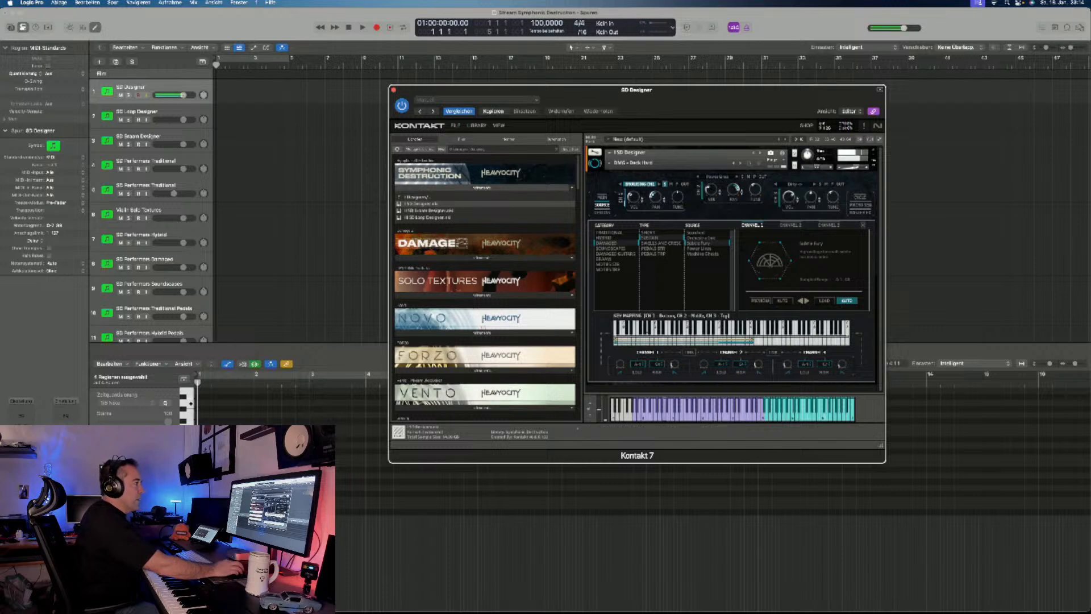
click(699, 249)
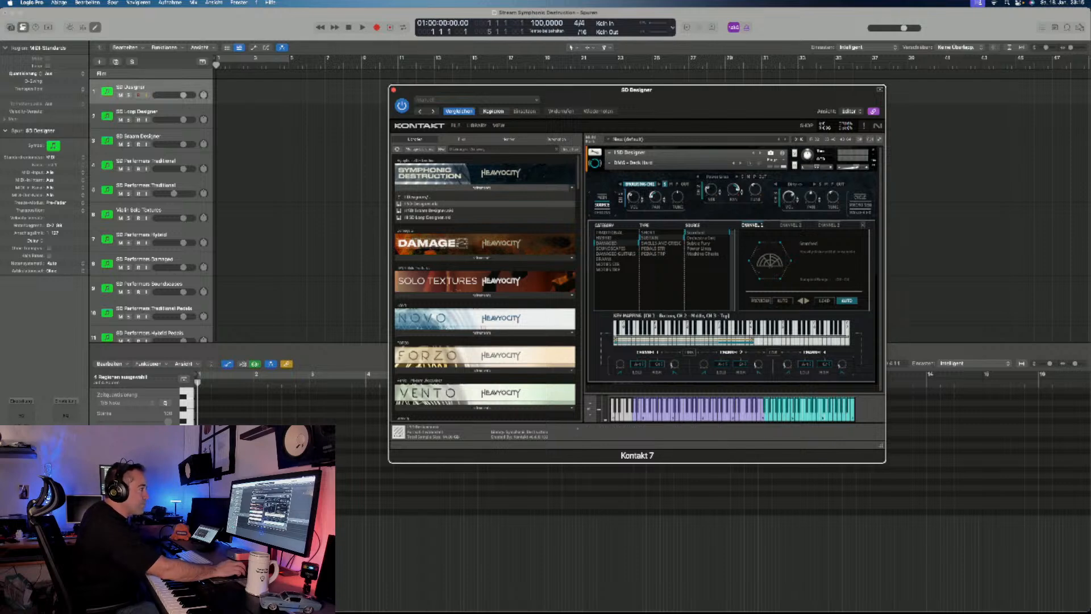
- Review the sources assigned to Channels 1, 2 and 3, and show the Performance Options with the key mapping
click(791, 225)
click(829, 225)
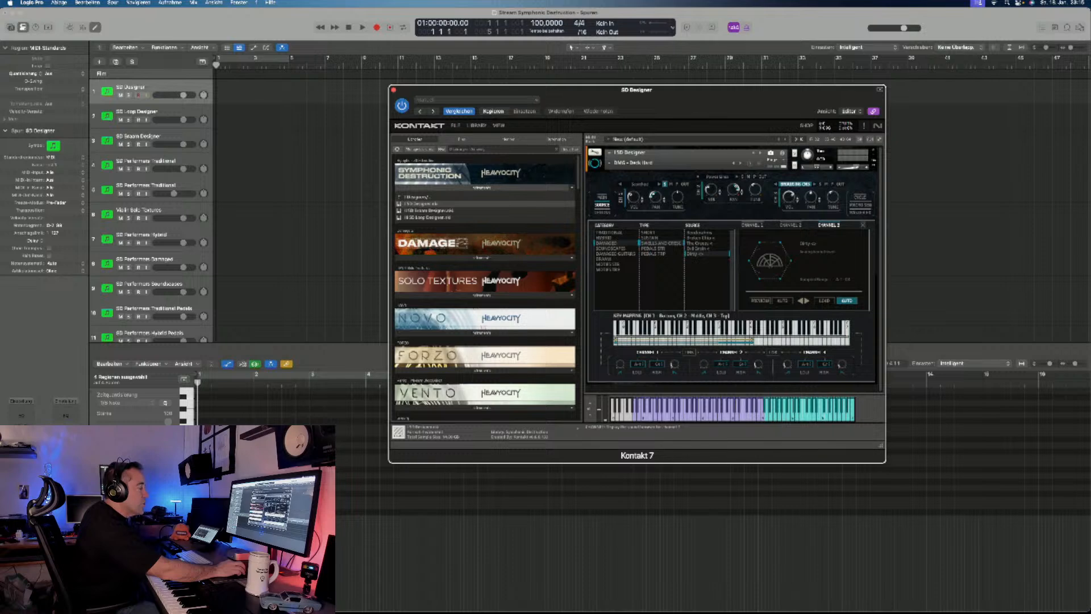
click(751, 225)
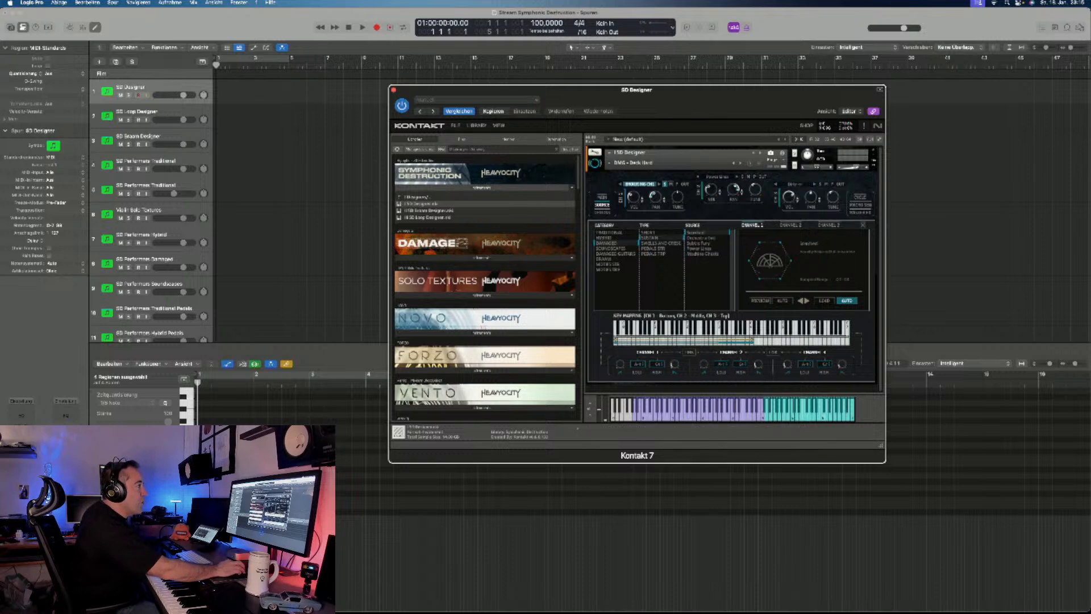
click(790, 225)
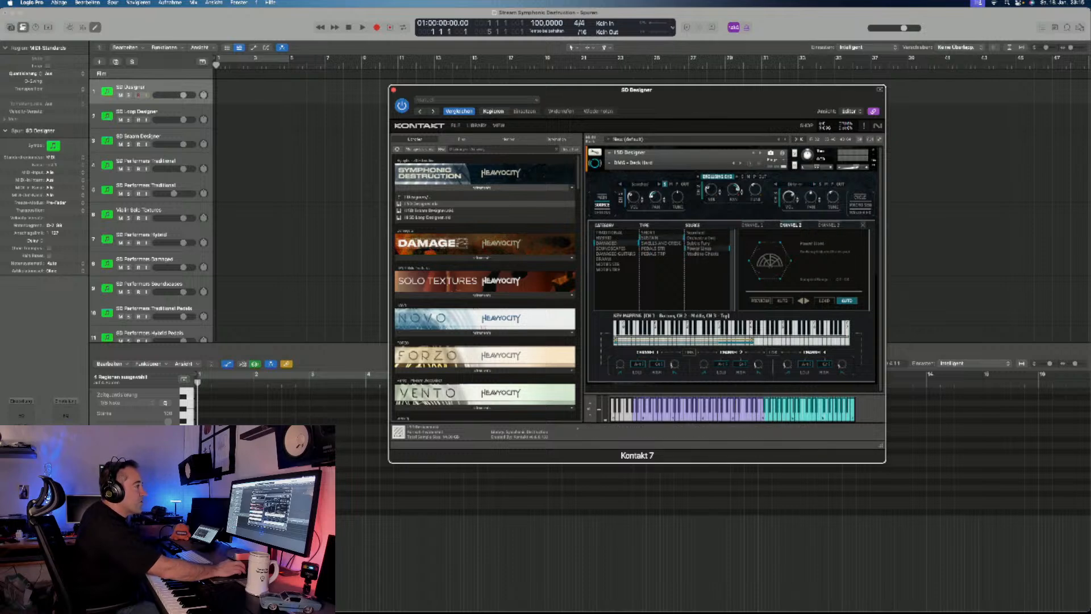
click(829, 225)
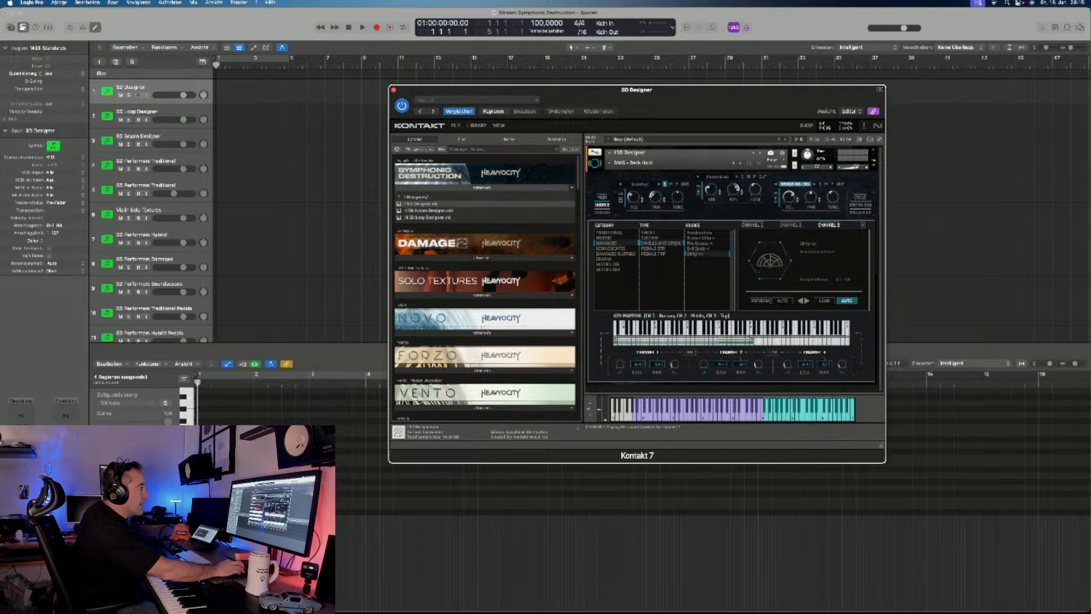
click(752, 225)
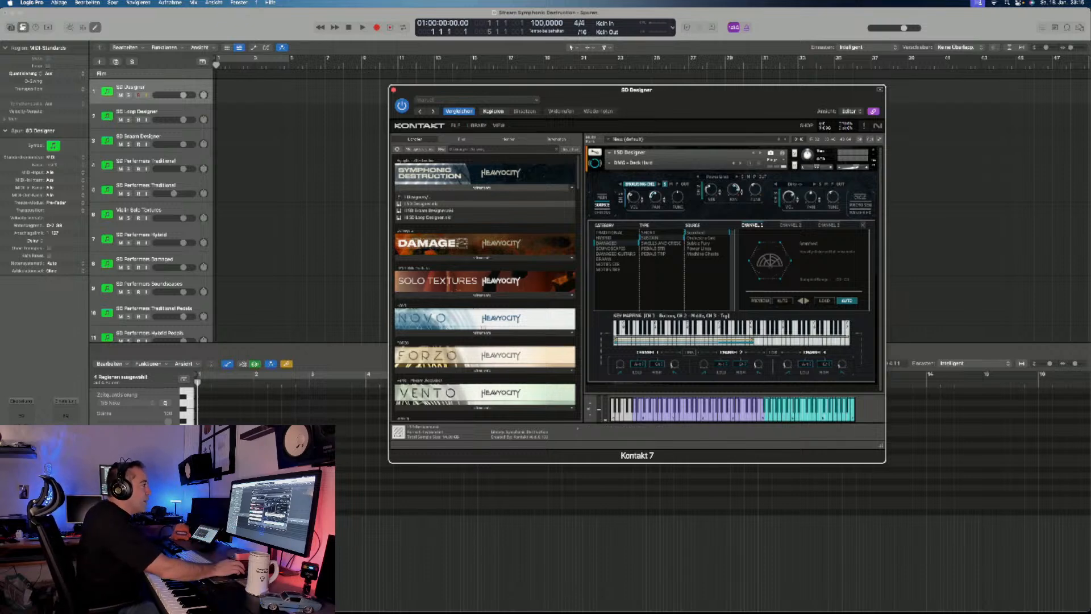
click(602, 212)
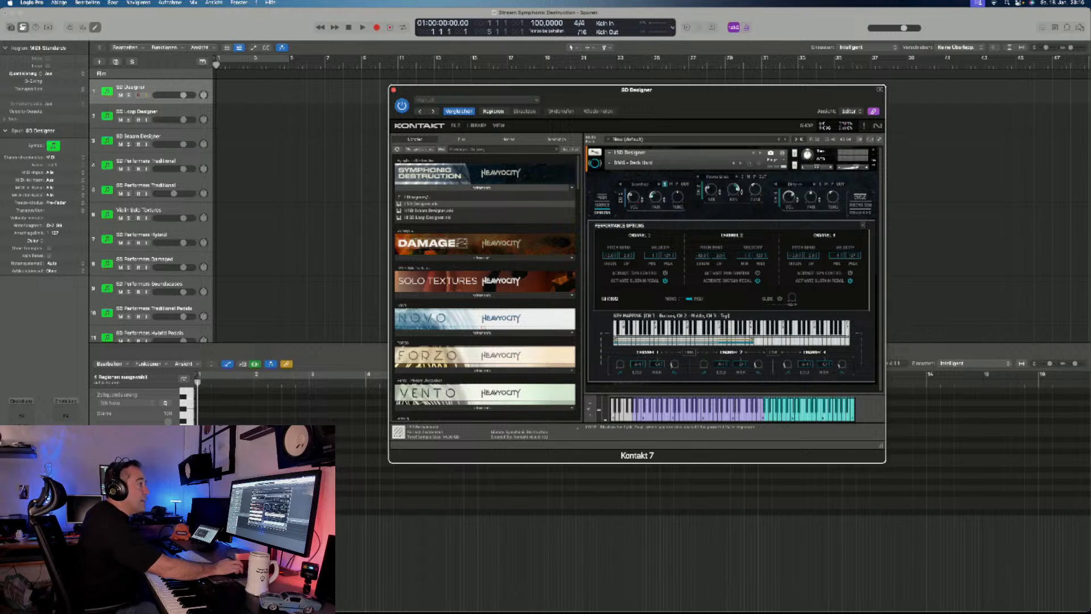
- Enable the Cycle effect for Channel 1 and draw step patterns for its Start, Velocity and Pan lanes
click(860, 199)
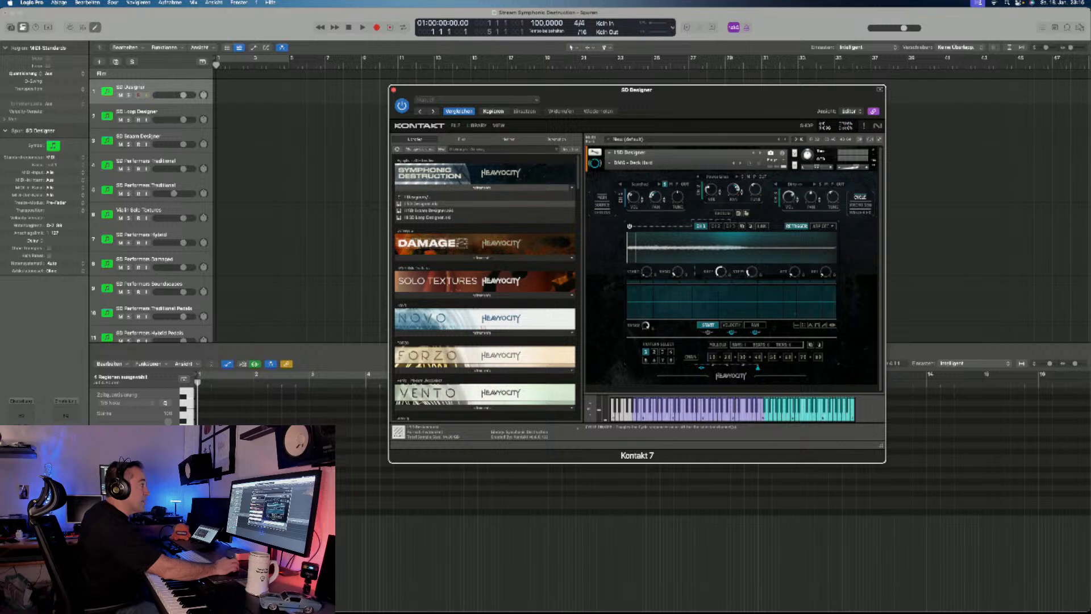
click(629, 226)
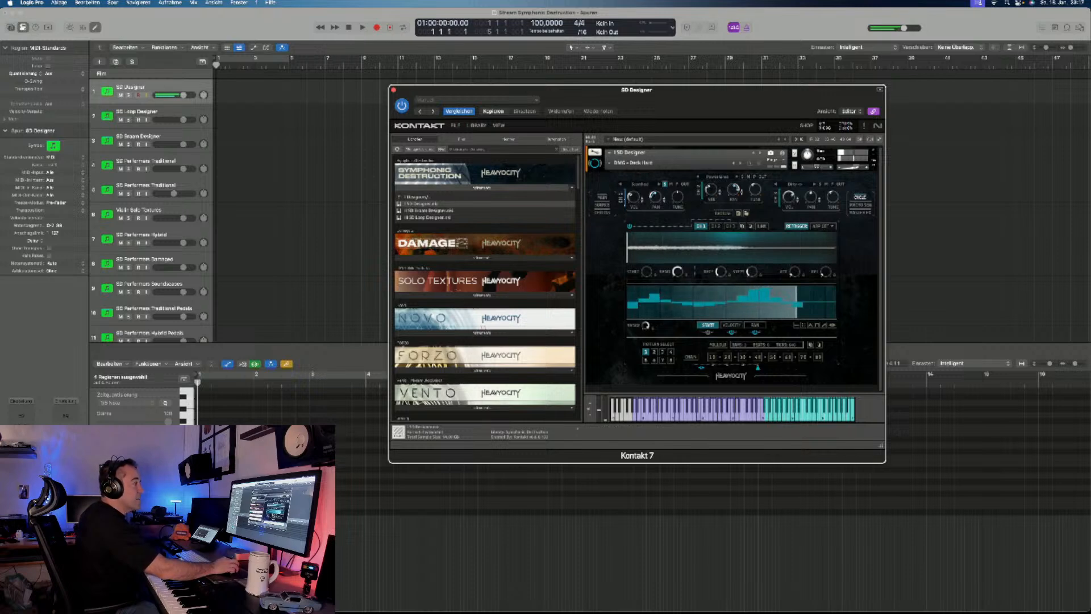
click(708, 332)
click(731, 325)
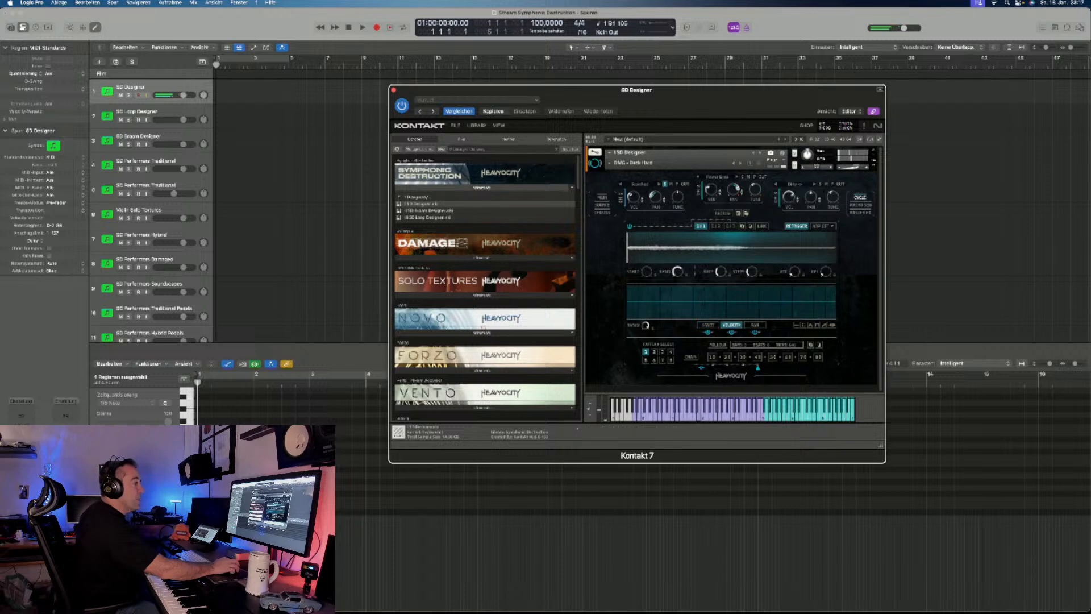
mouse_move(632, 302)
mouse_down()
mouse_move(679, 293)
mouse_move(777, 309)
mouse_move(814, 293)
mouse_up()
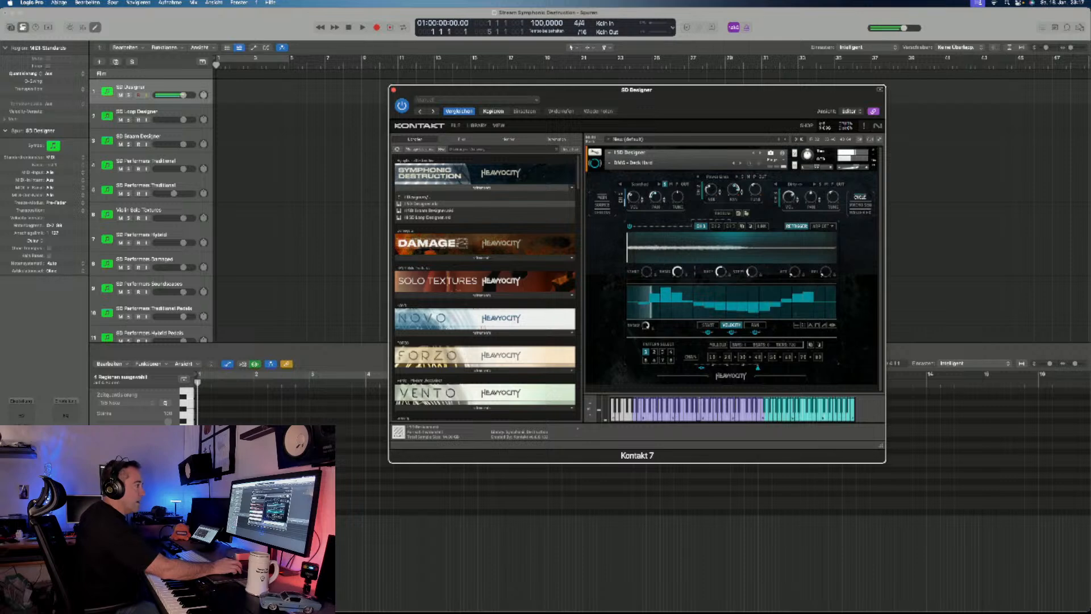
click(754, 325)
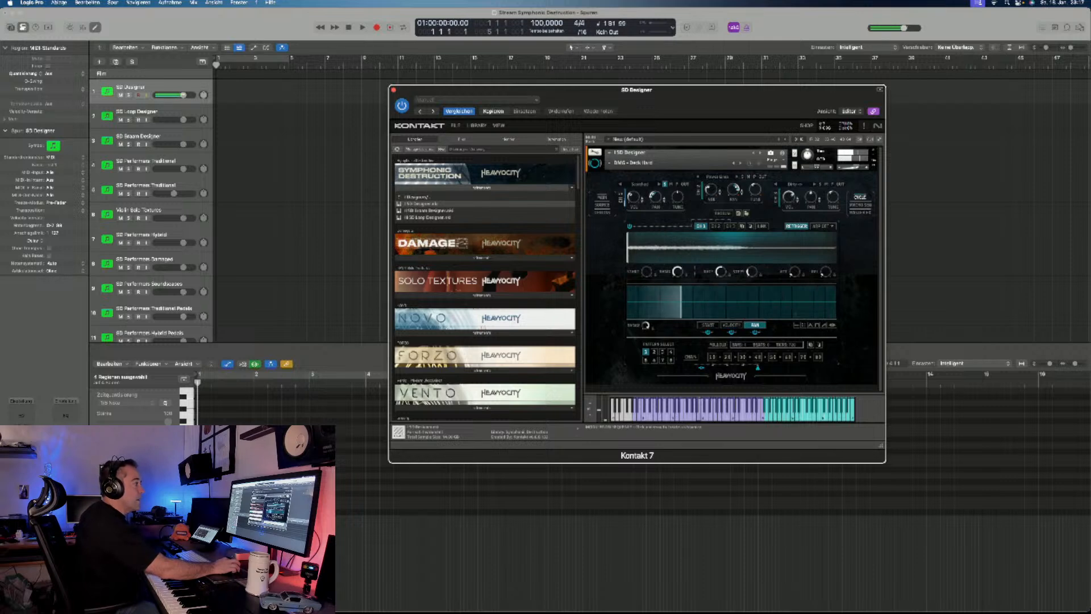
mouse_move(631, 289)
mouse_down()
mouse_move(699, 288)
mouse_move(713, 317)
mouse_move(777, 317)
mouse_move(831, 296)
mouse_up()
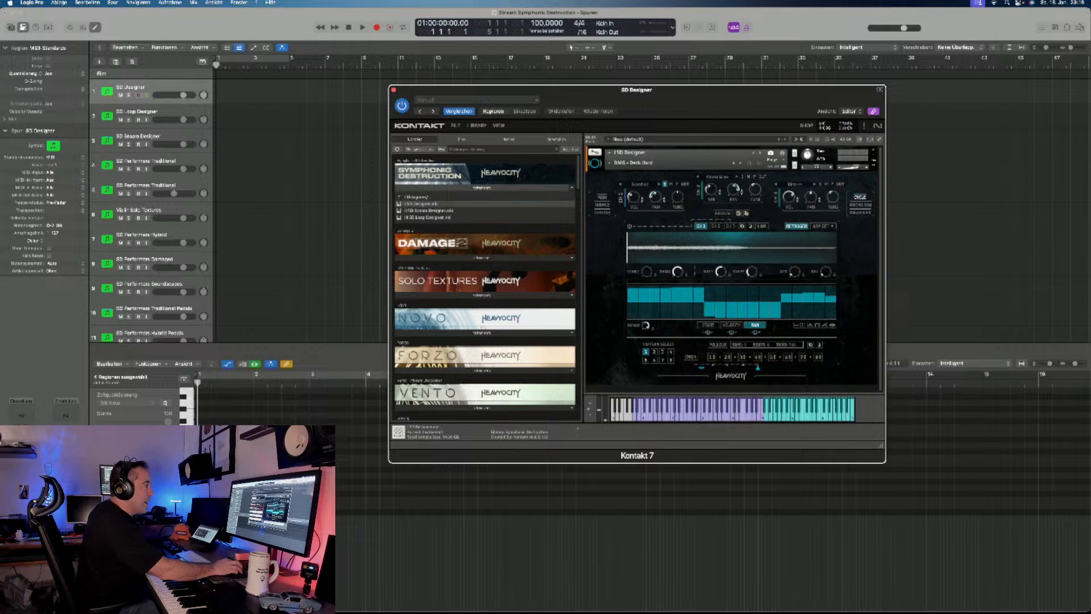
- Show the Macro Sequencer, the envelope, EQ, filter and space effect pages, the Cycle page and the Master FX page
click(860, 205)
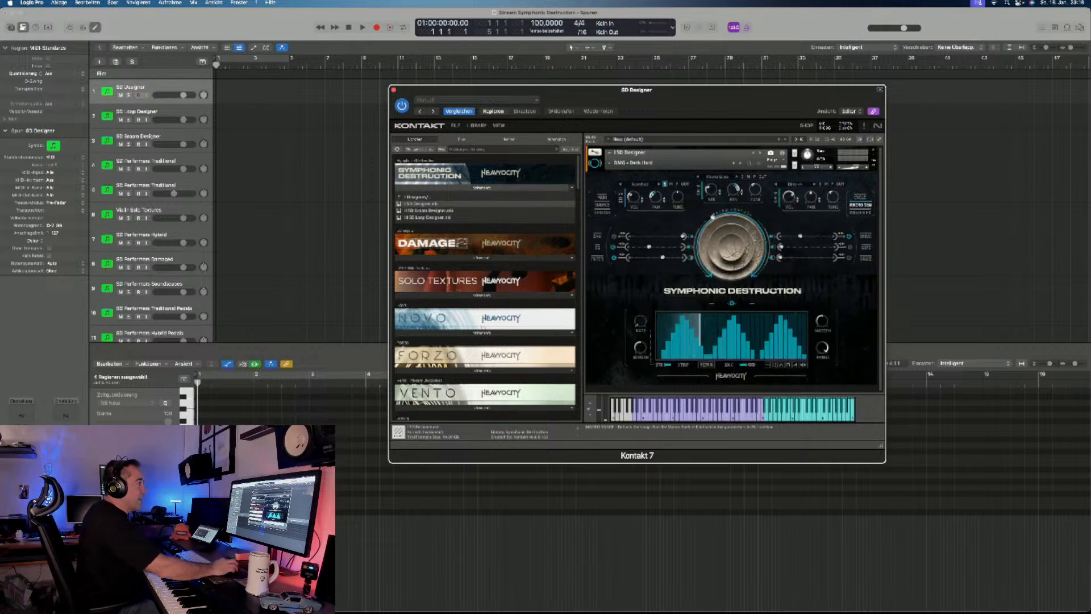
click(598, 237)
click(597, 248)
click(597, 259)
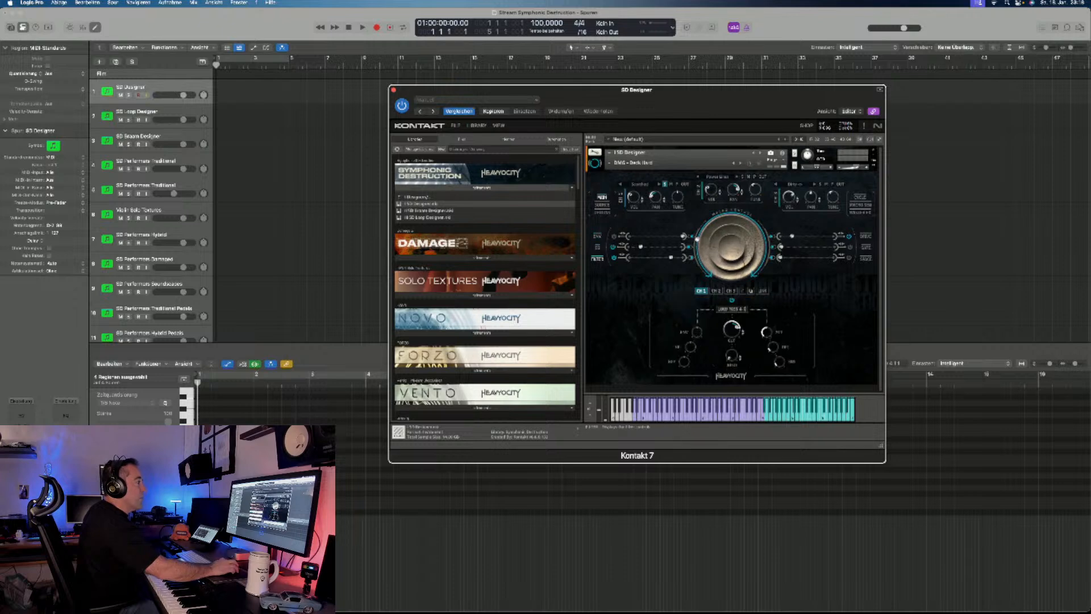
click(865, 258)
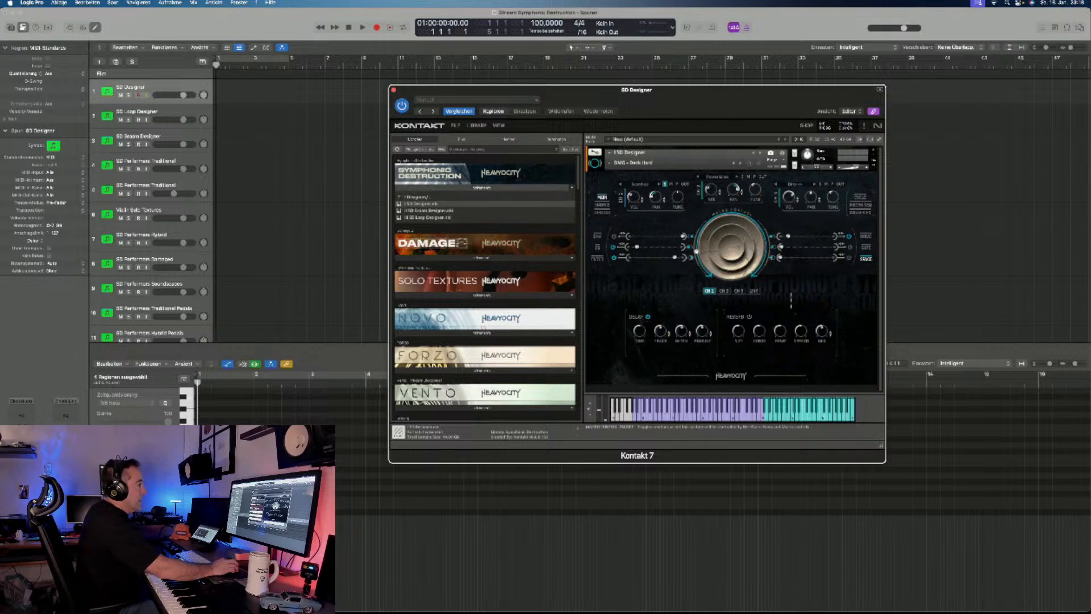
click(859, 197)
click(860, 212)
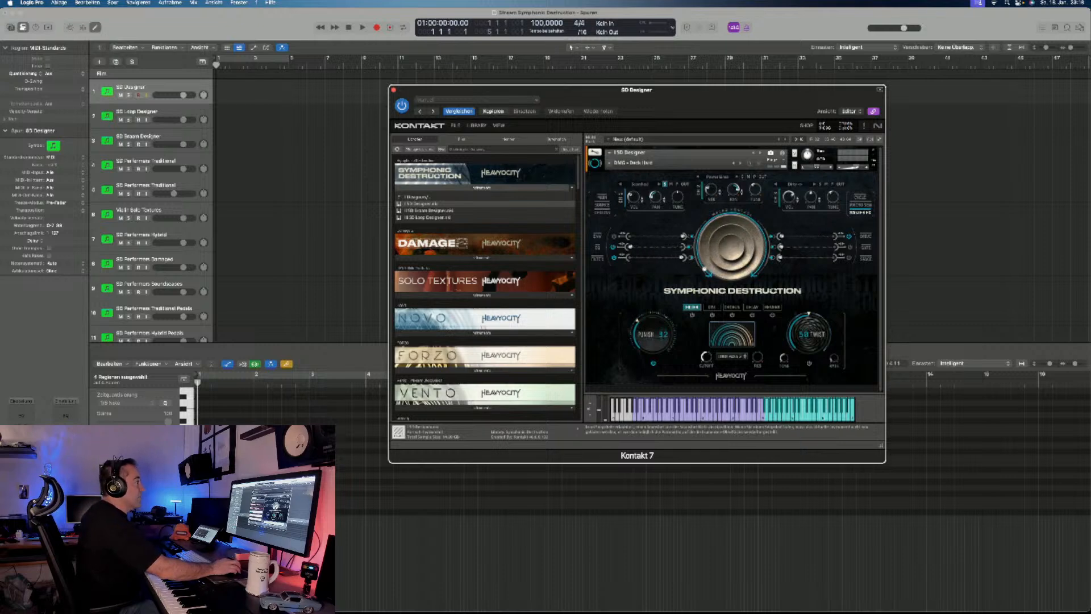
- Load the next DMG snapshot, swap its Channel 3 Hybrid source for another one and return to the Master FX page
click(740, 163)
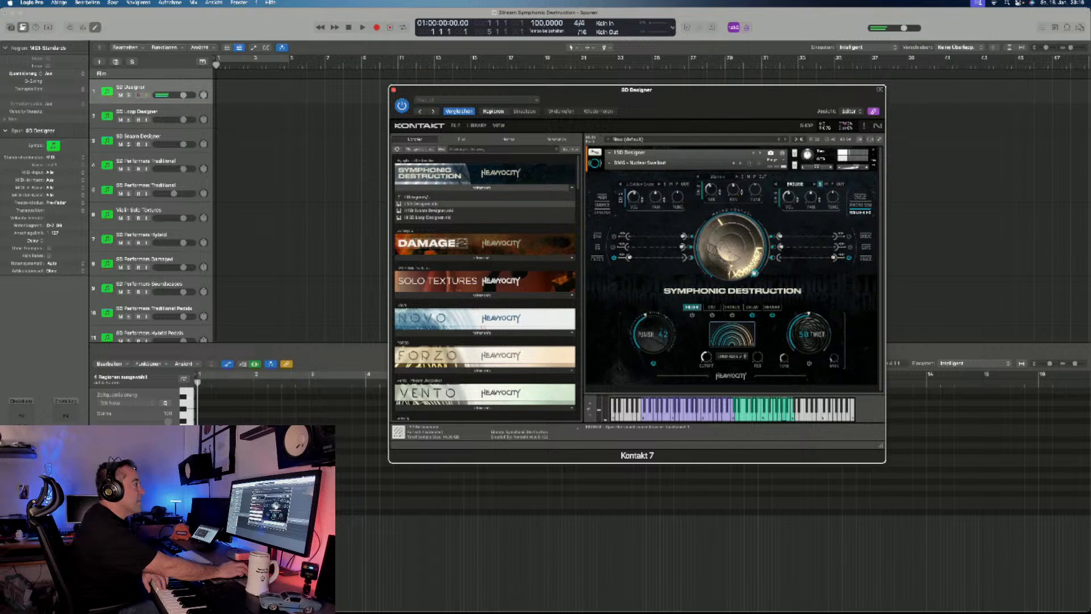
click(794, 184)
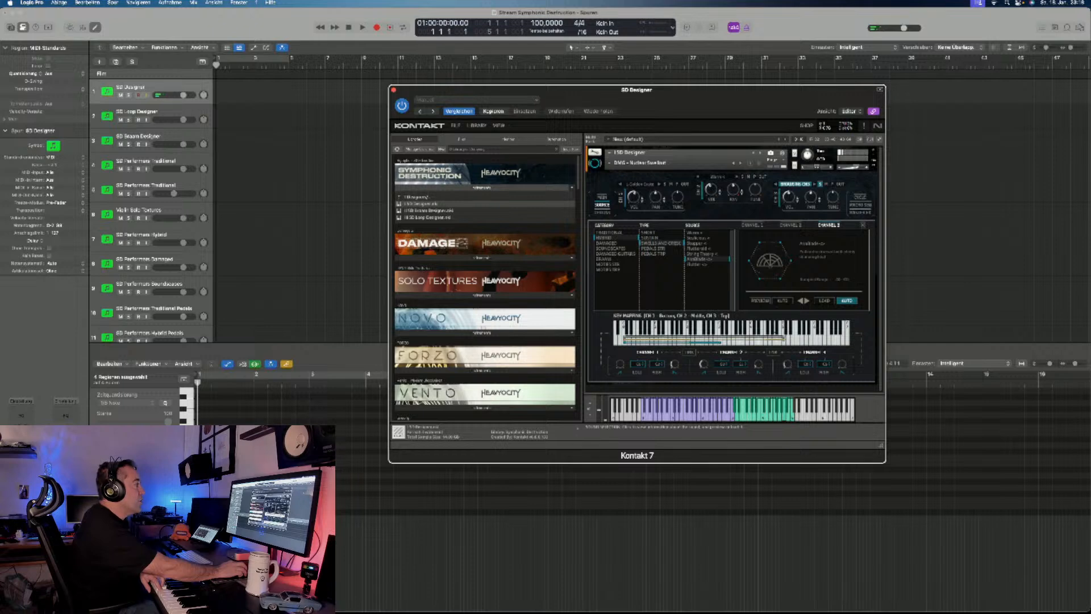
click(698, 264)
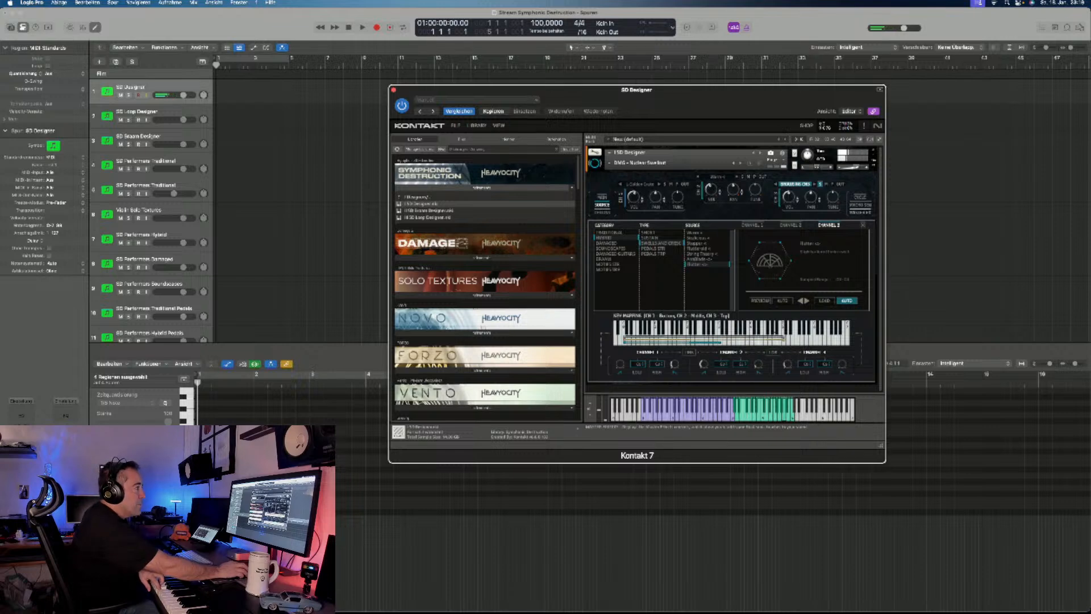
click(859, 212)
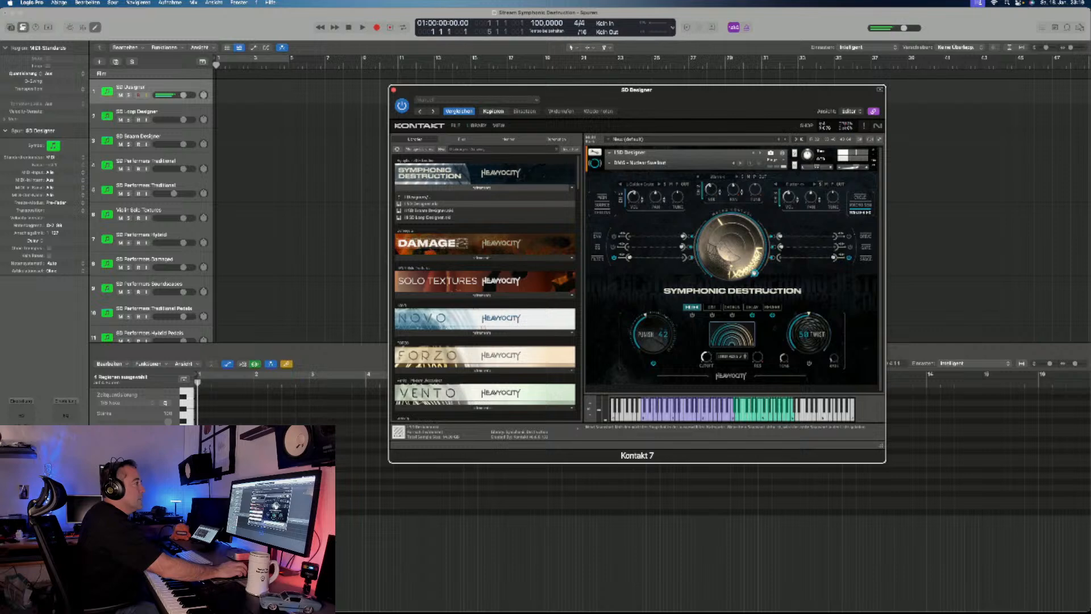
- Audition the next two DMG snapshots, including DMG - Portato Fallout, and load the first snapshot in the FX & Textures category
click(741, 163)
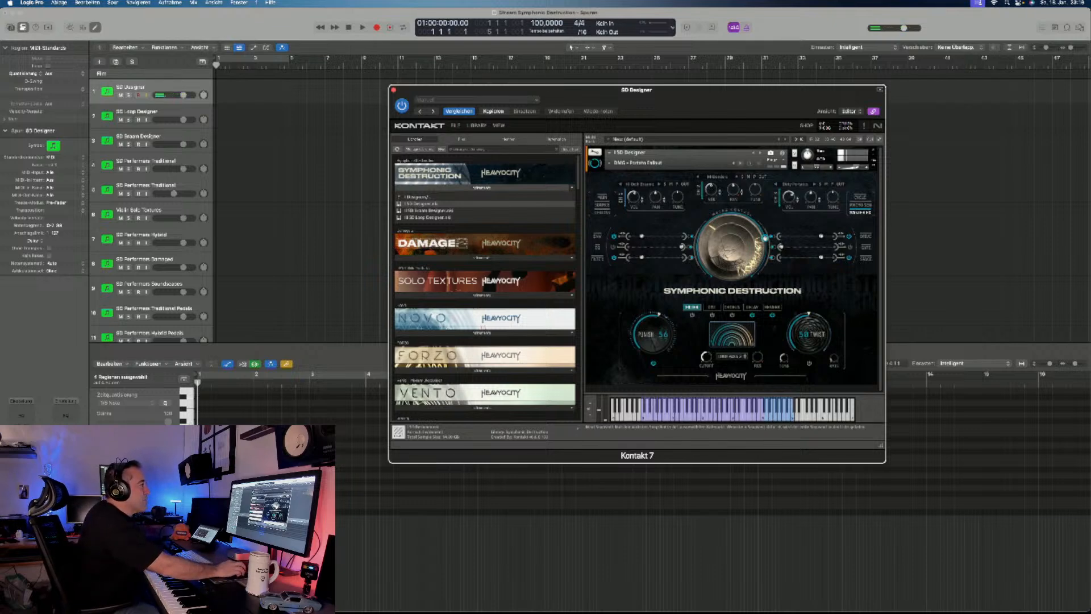
click(740, 163)
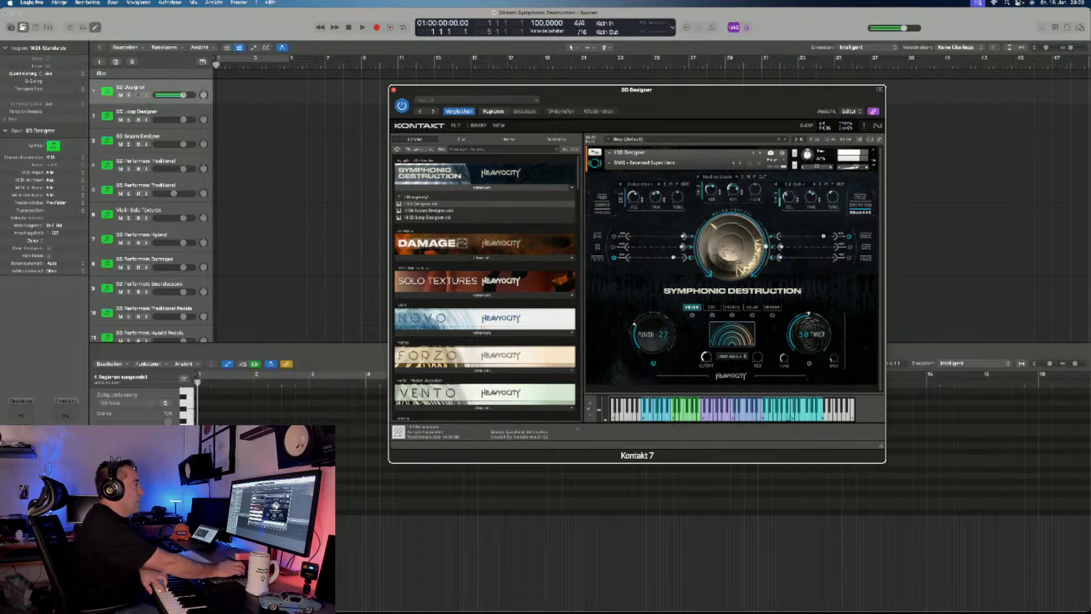
click(643, 163)
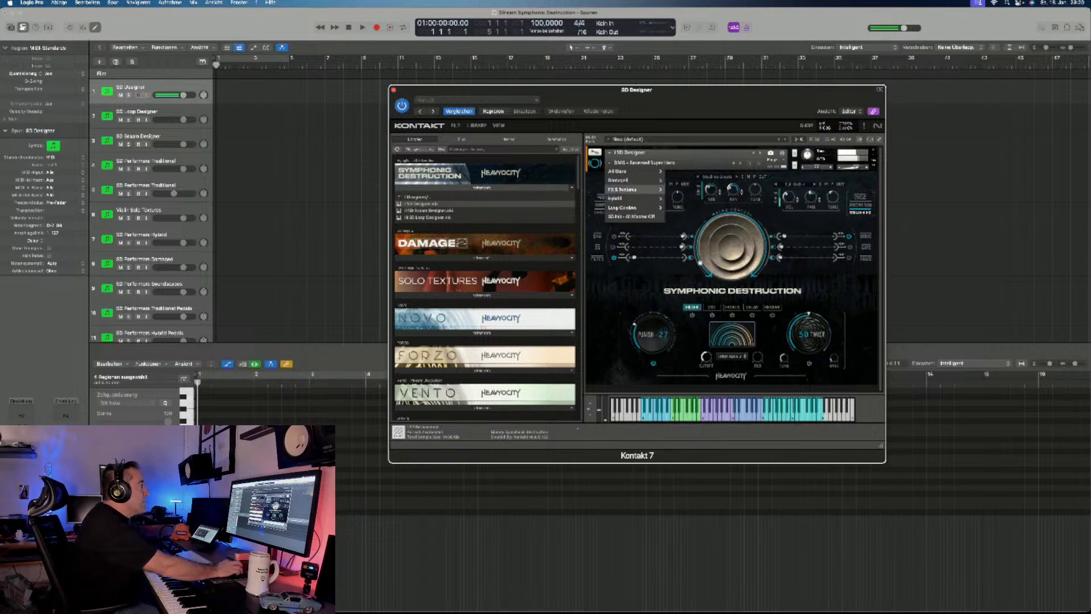
mouse_move(653, 189)
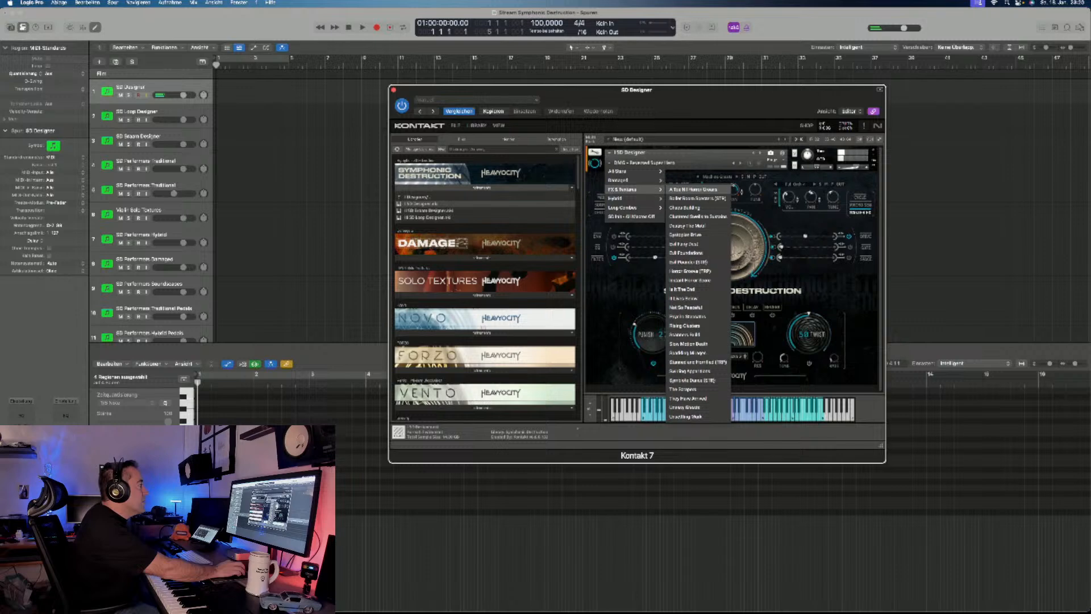
click(694, 189)
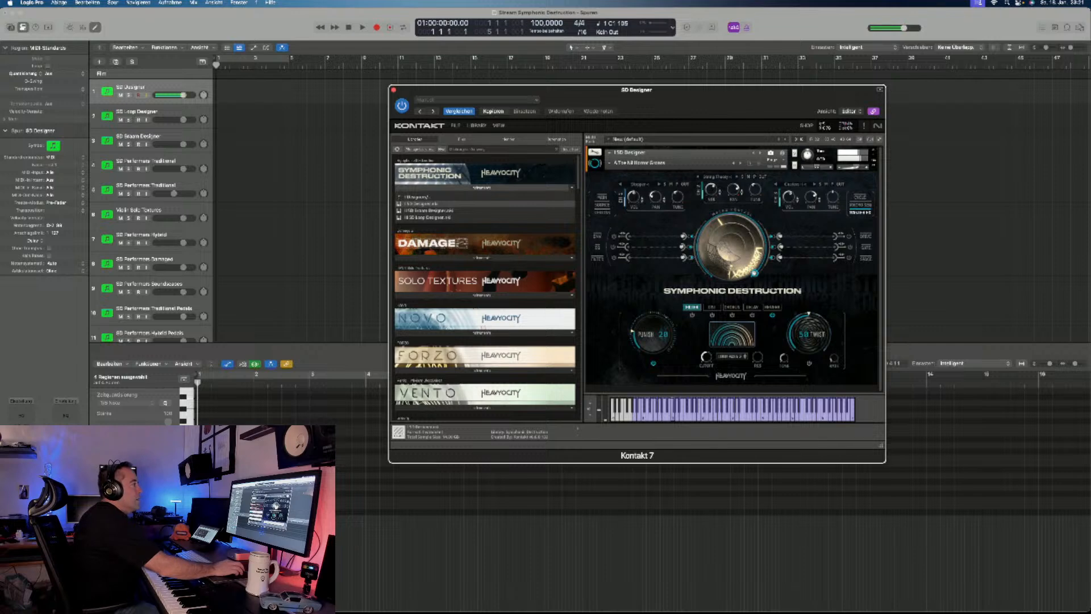
- Audition the FX & Textures snapshot Instant Horror Score and load DMG - Singed Pulses (STR) from the All Stars category
click(610, 164)
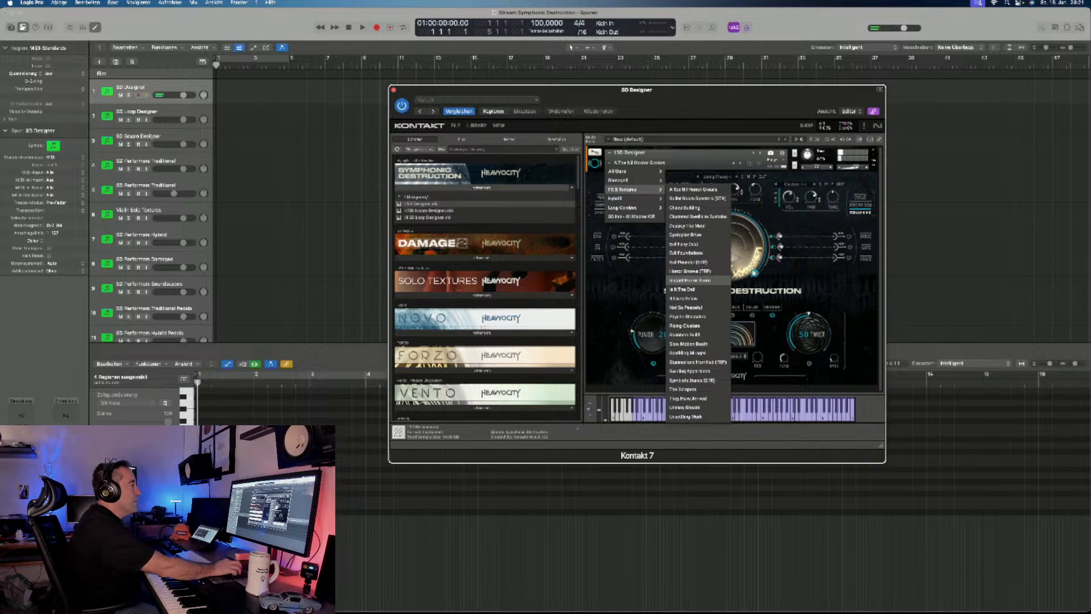
click(689, 280)
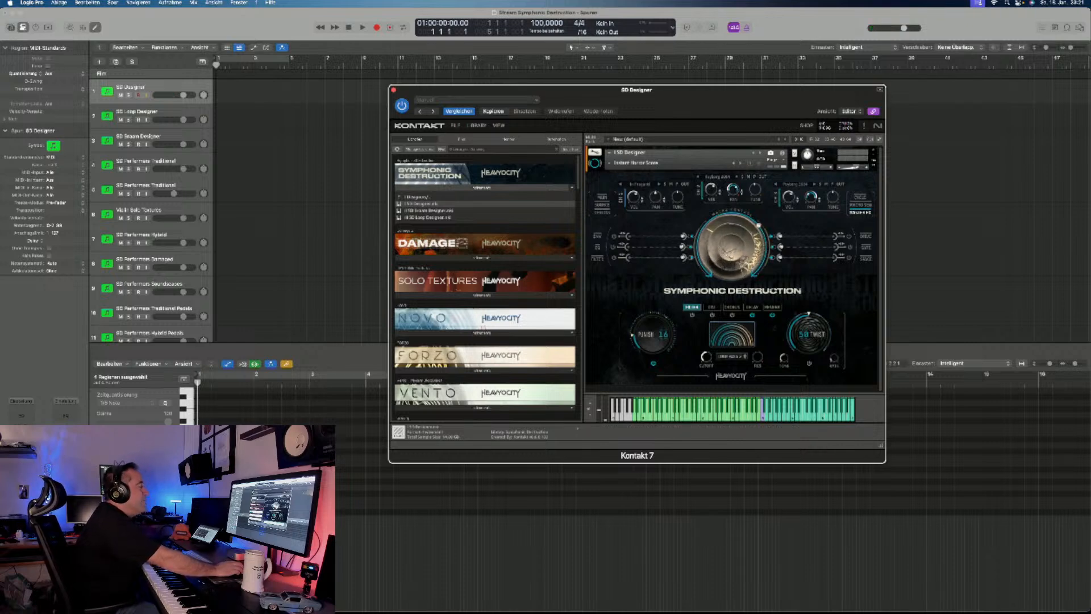
click(609, 162)
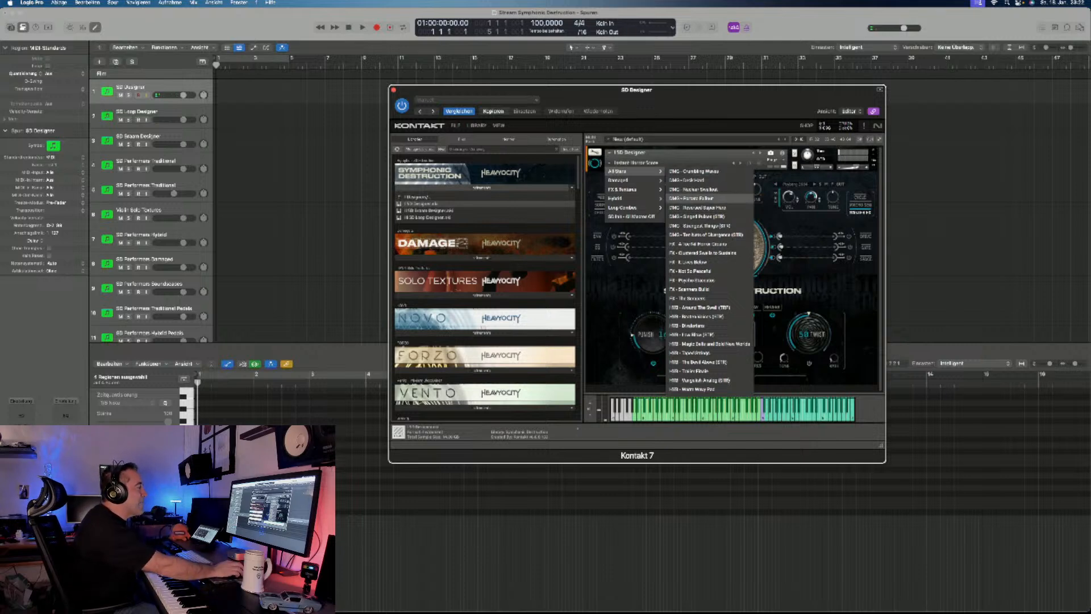
click(697, 216)
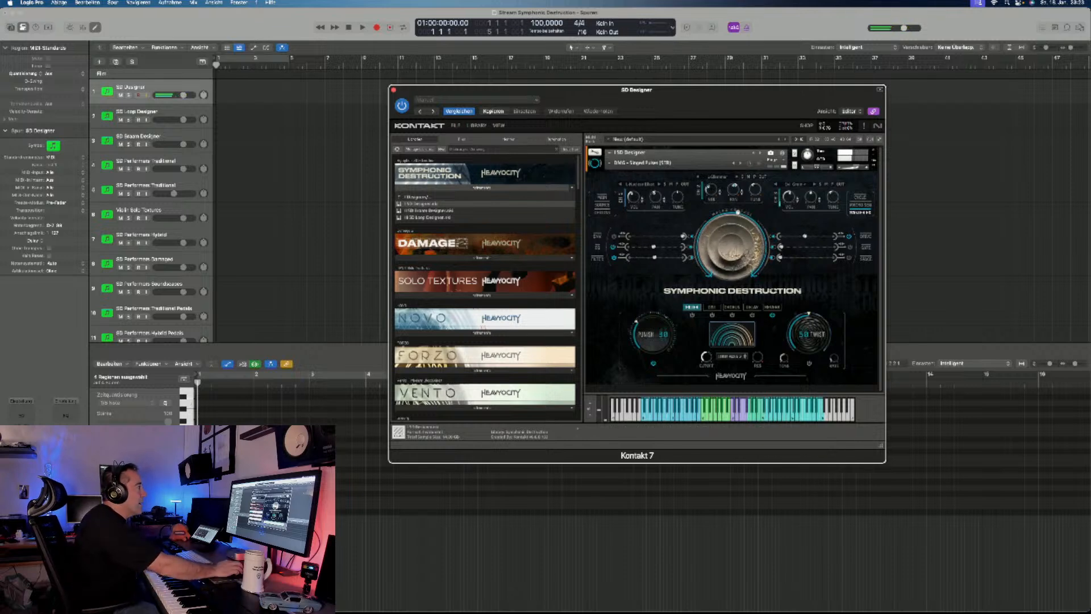
- Record a MIDI take with the Singed Pulses snapshot on the SD Designer track and return the playhead to the start
drag(637, 90, 626, 119)
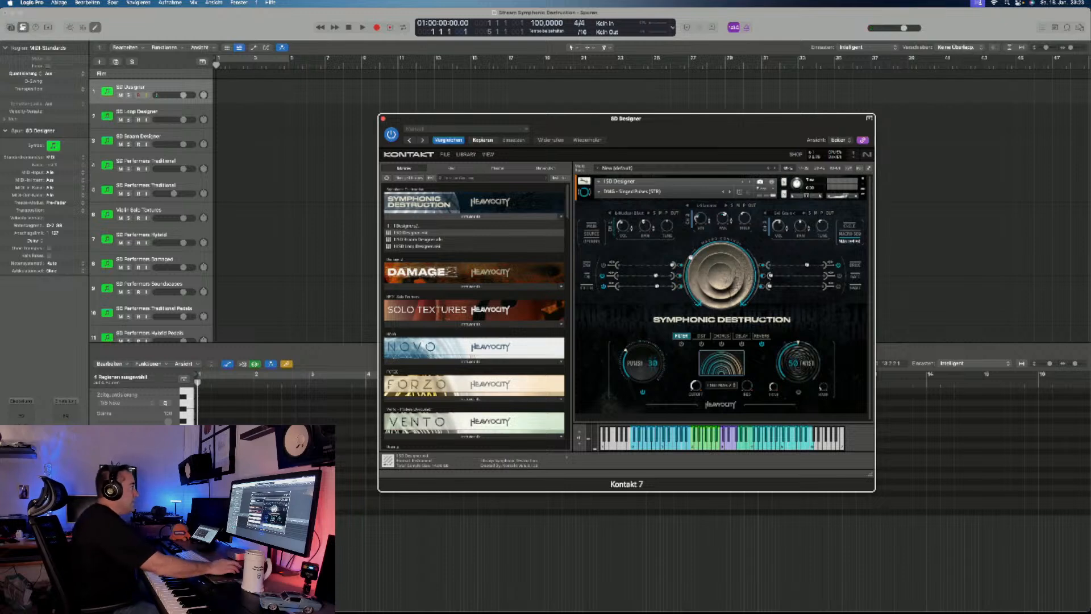
key(r)
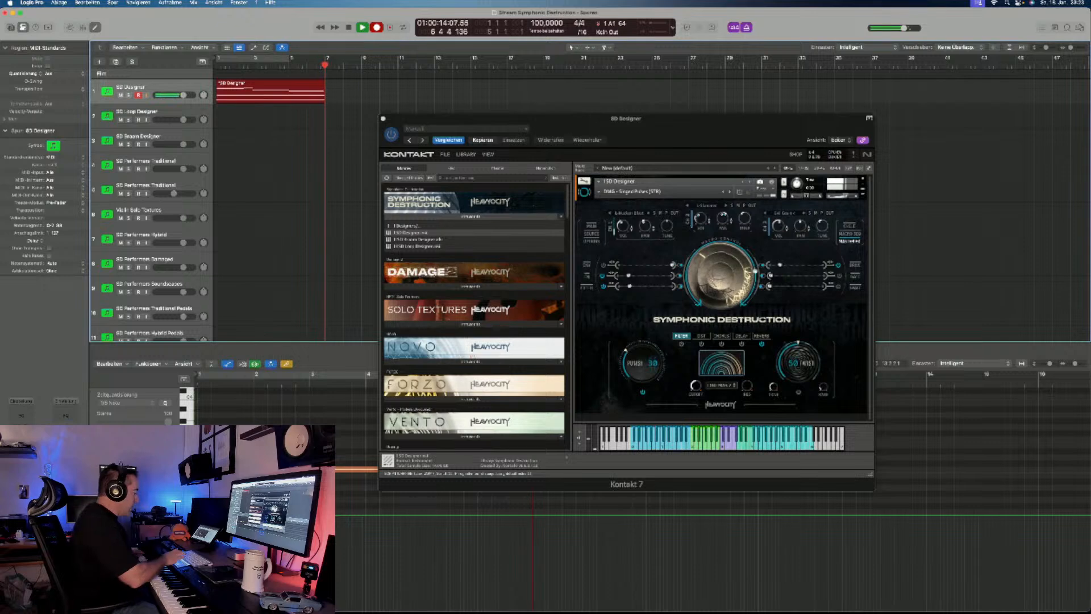
key(space)
key(Return)
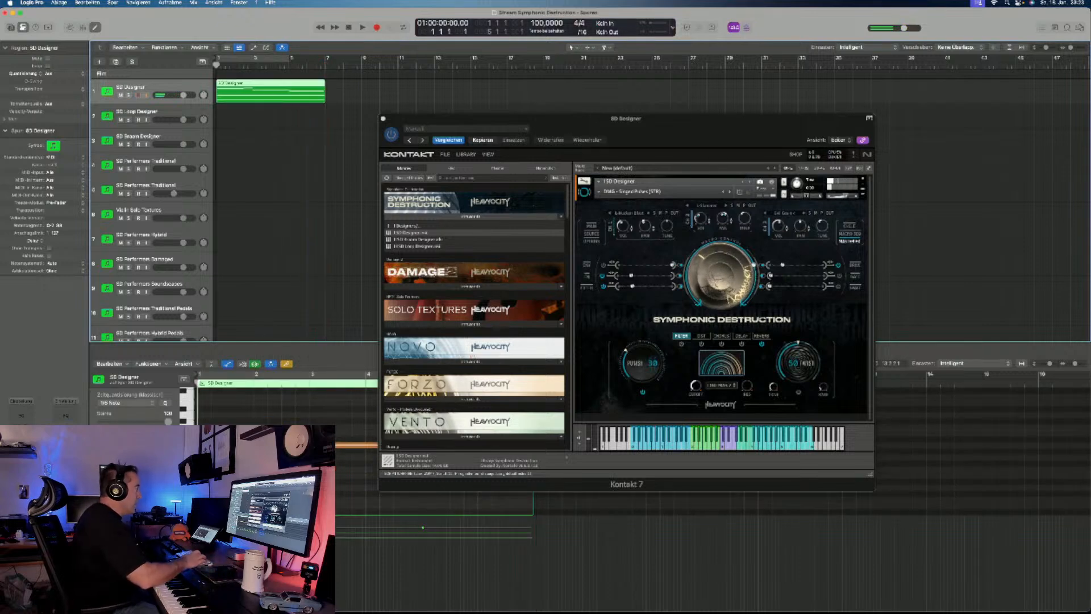
- Record a second pass over the SD Designer take, and delete the recorded regions from the track
key(r)
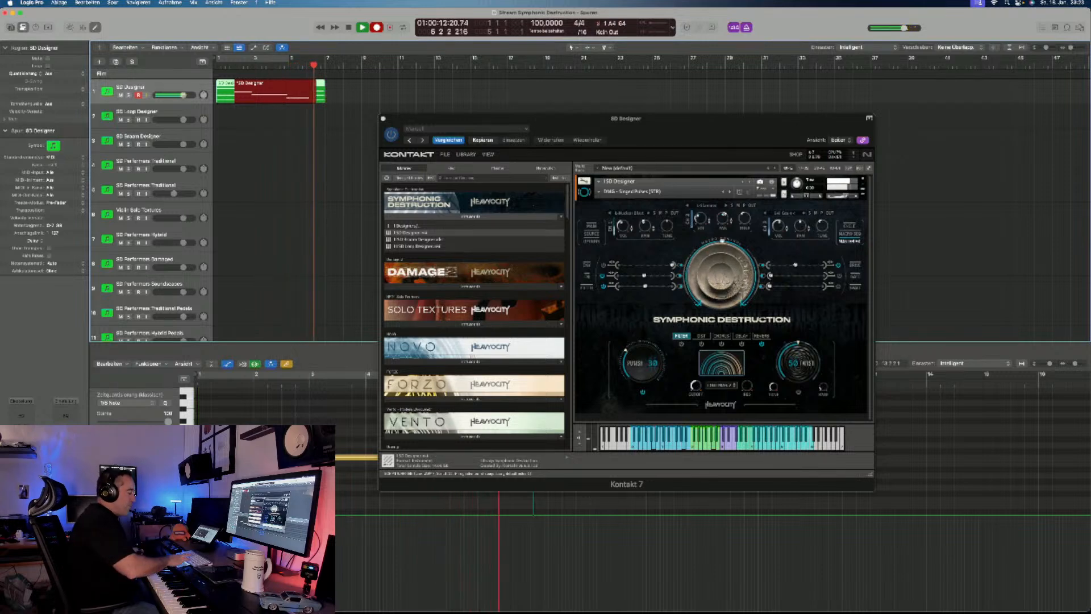
key(space)
drag(299, 156, 277, 98)
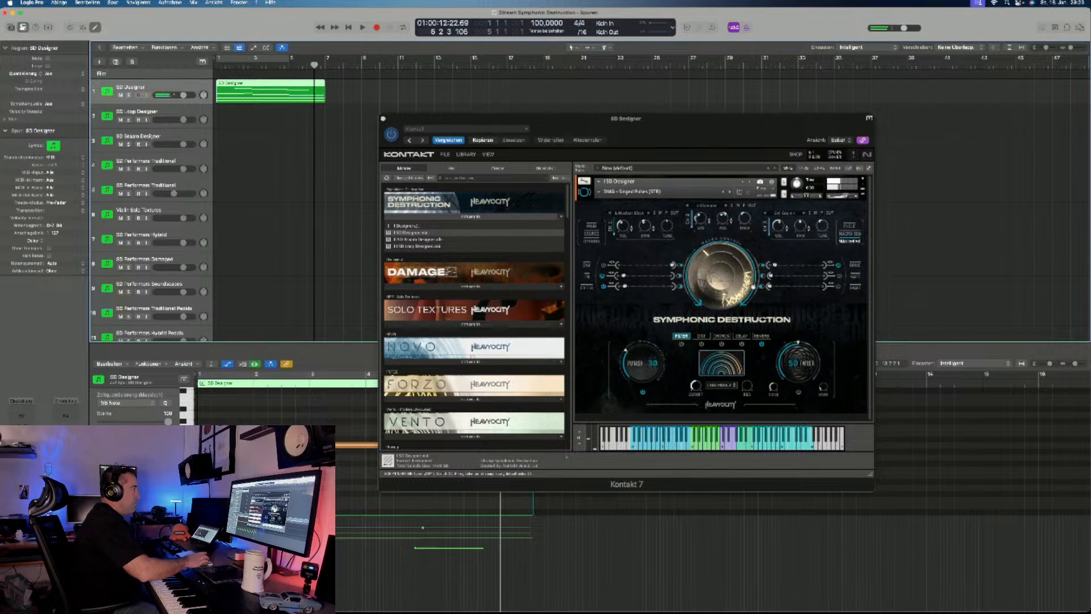
key(BackSpace)
key(Return)
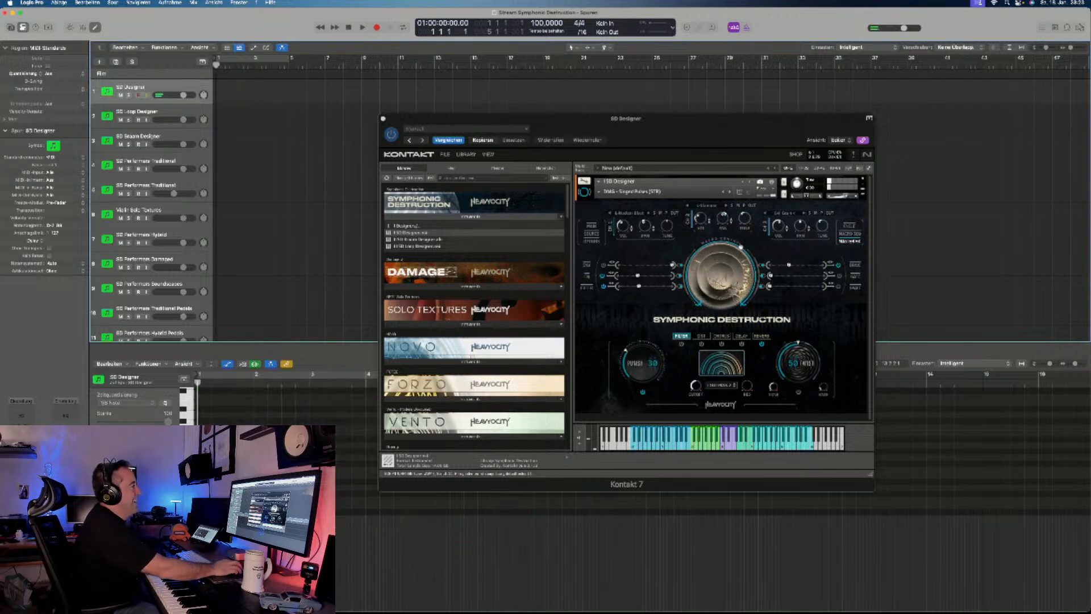
- Move the Kontakt window aside and load the All Stars snapshot DMG - Strangest Things (STR) in the SD Designer
drag(568, 119, 703, 85)
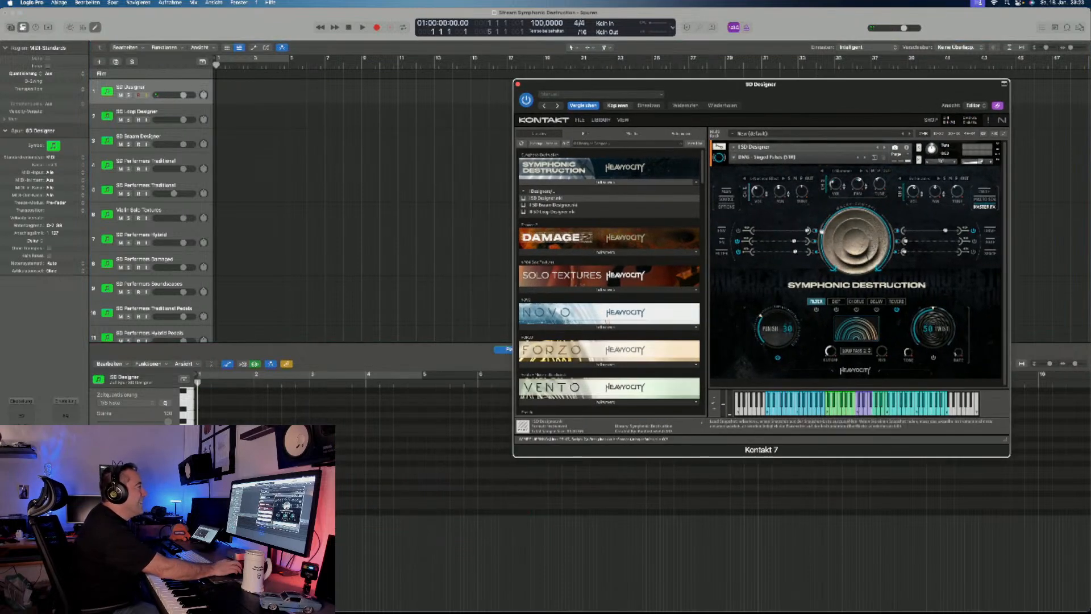
click(734, 157)
mouse_move(744, 193)
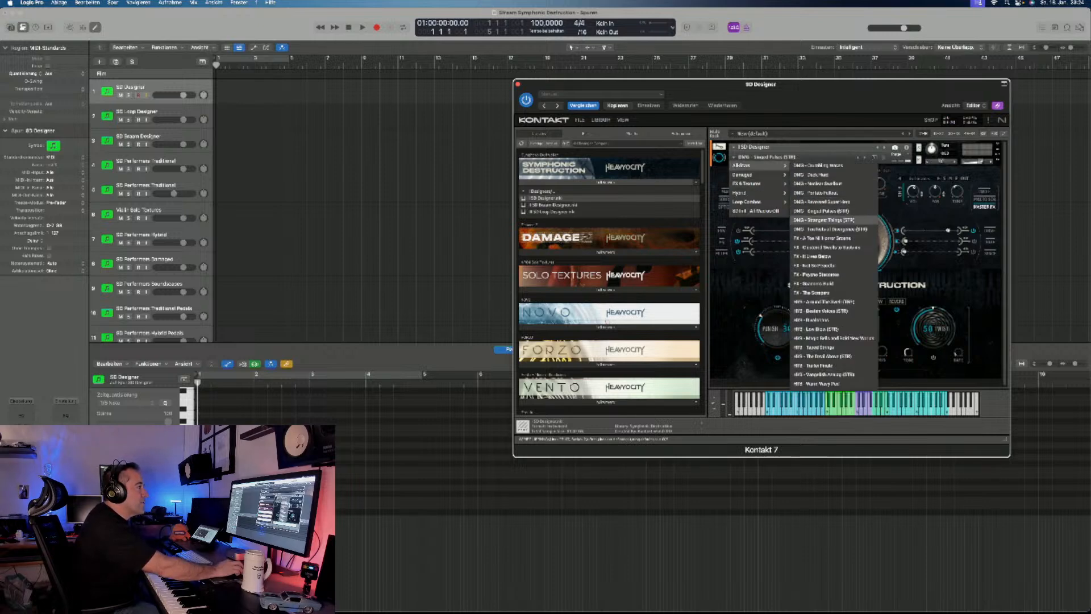
click(824, 220)
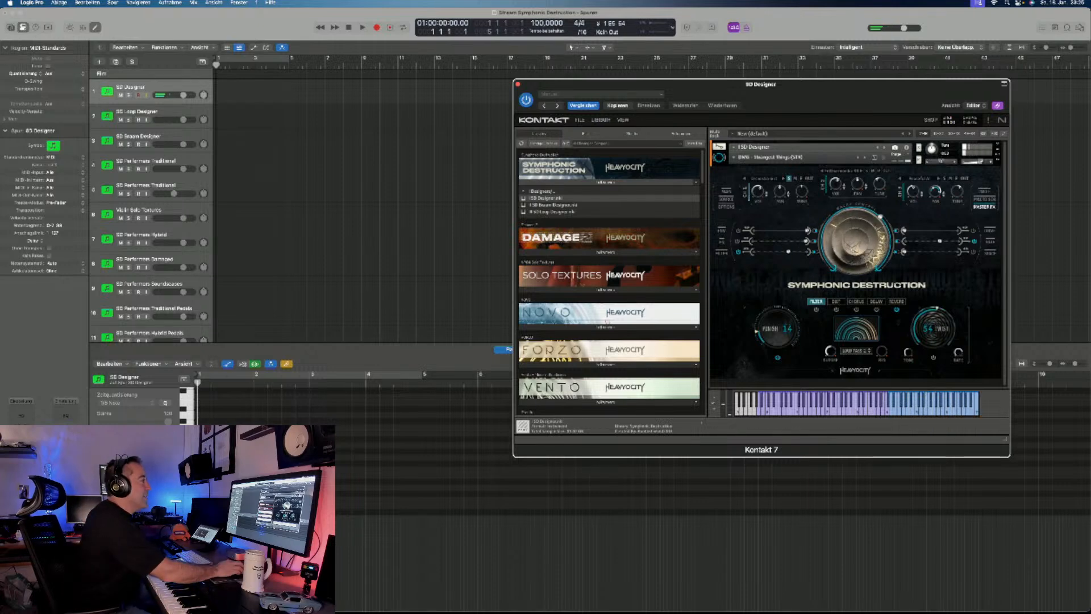
- Open the Channel 1 source browser and audition a source of the Short type in the Damaged category
click(764, 179)
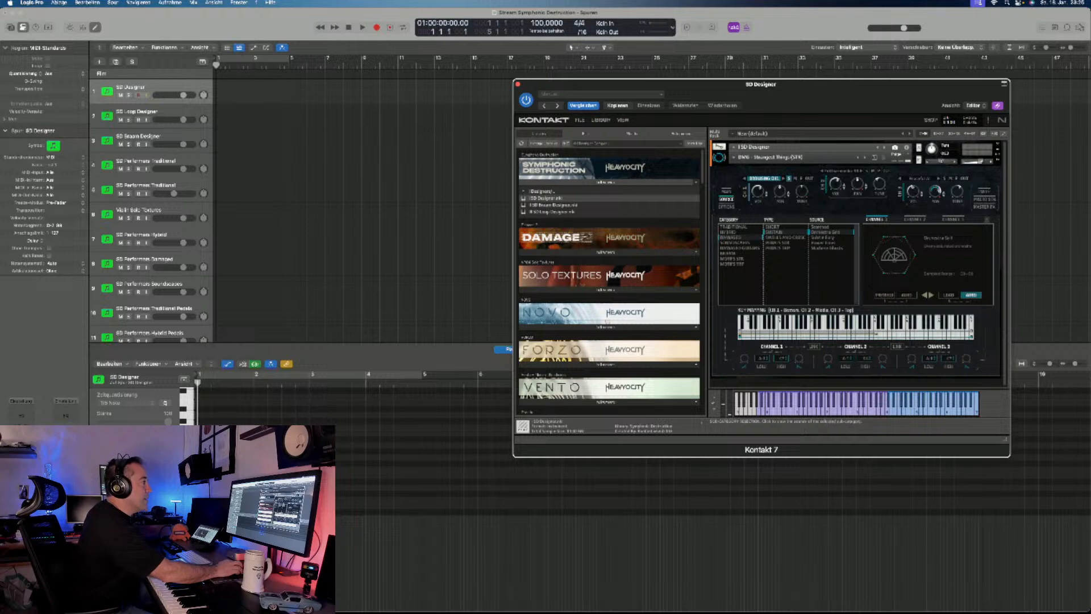
click(773, 227)
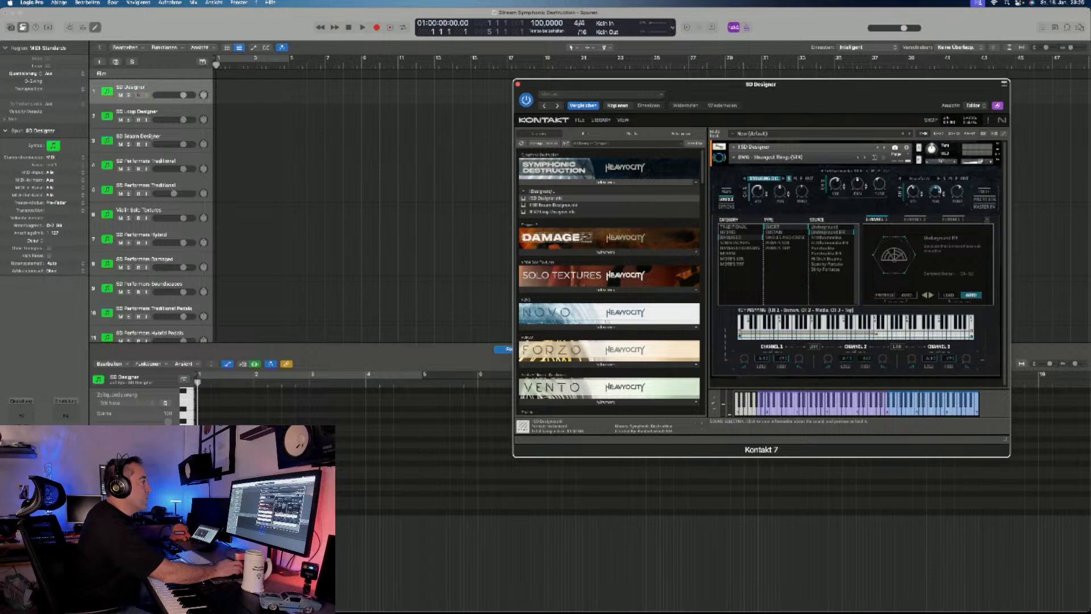
click(823, 248)
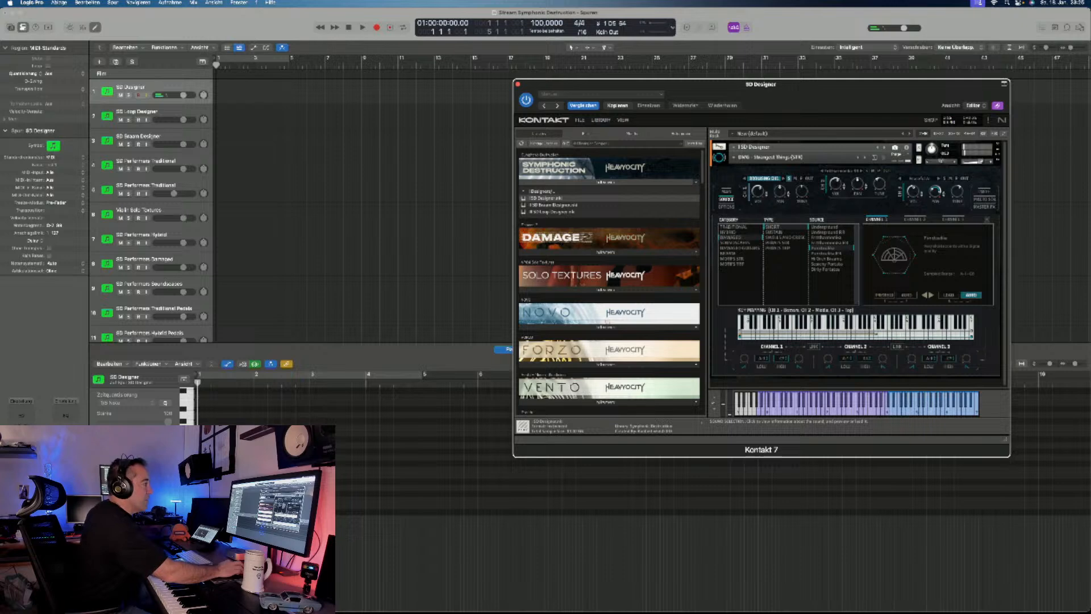
- Audition three more Short sources of the Damaged category for Channel 1, and return to the main page
click(827, 253)
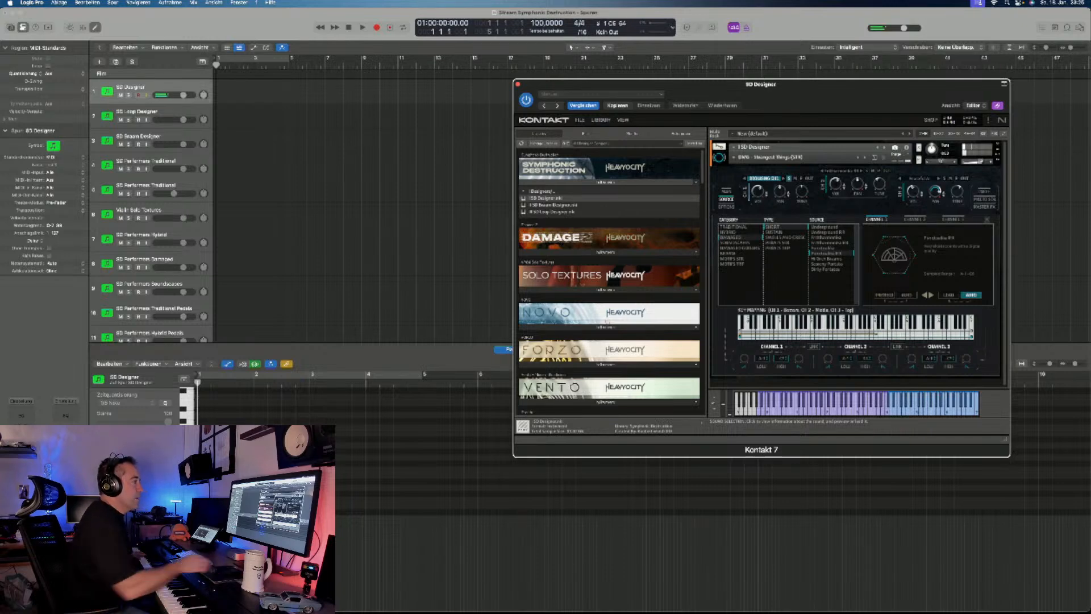
click(827, 265)
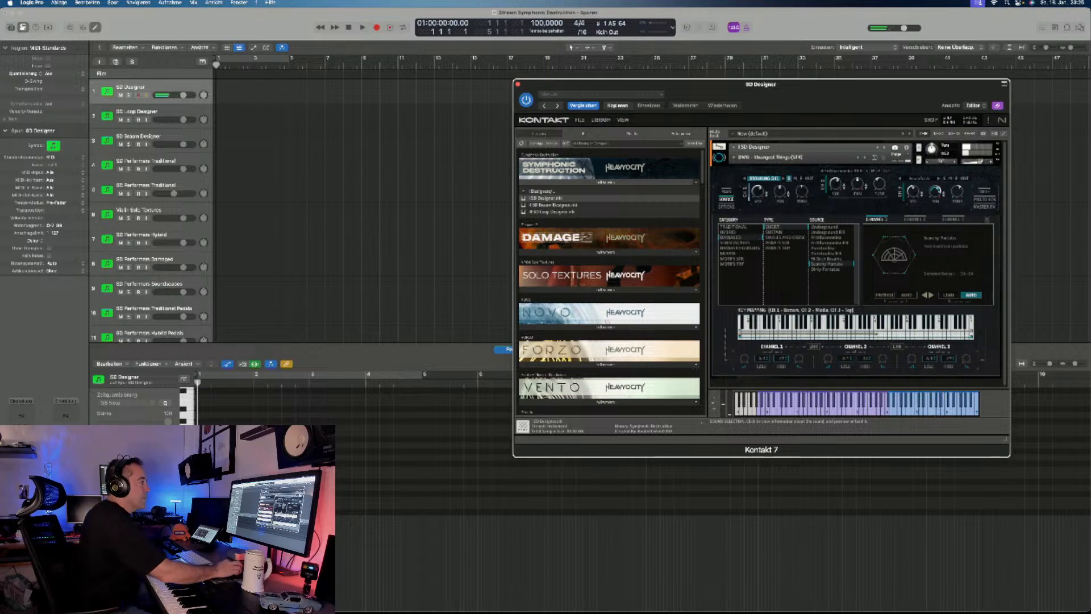
click(827, 270)
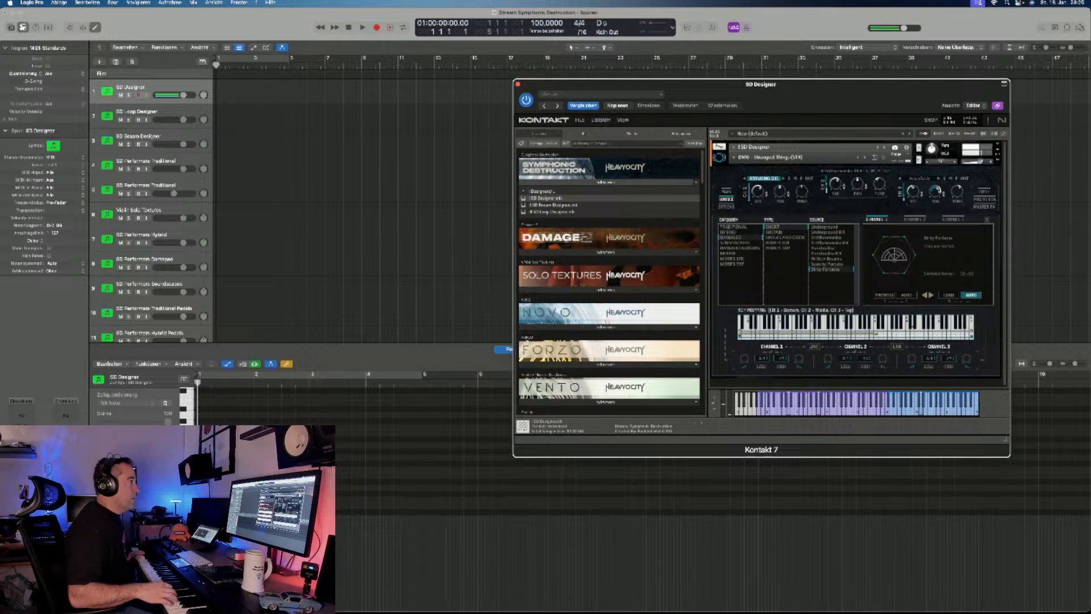
click(727, 191)
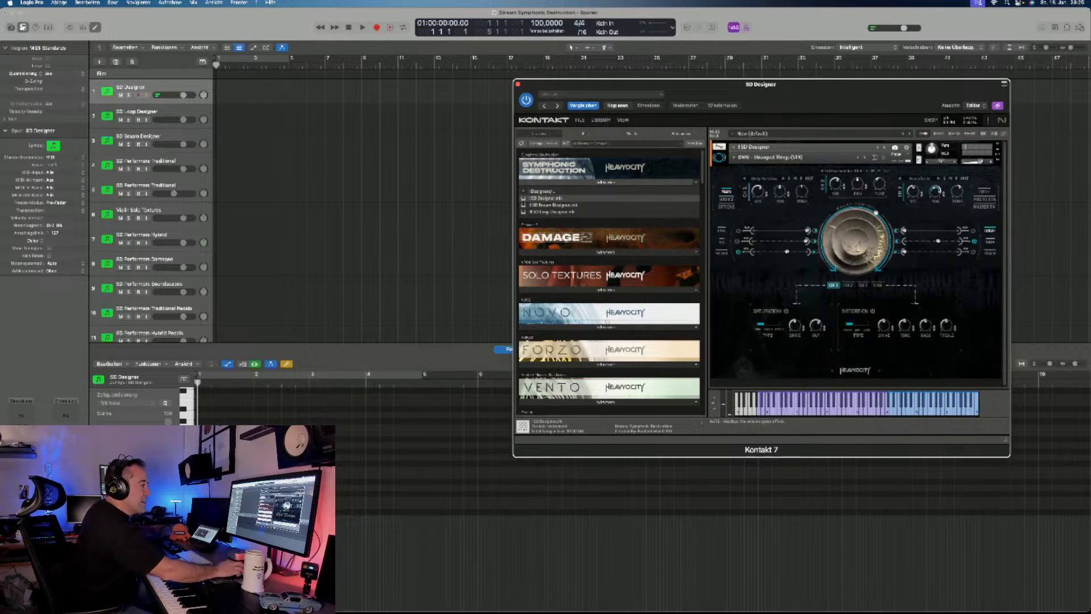
- Look at the macro sequencer, and switch on the gate sequence for Channel 2 in the gate view
click(984, 199)
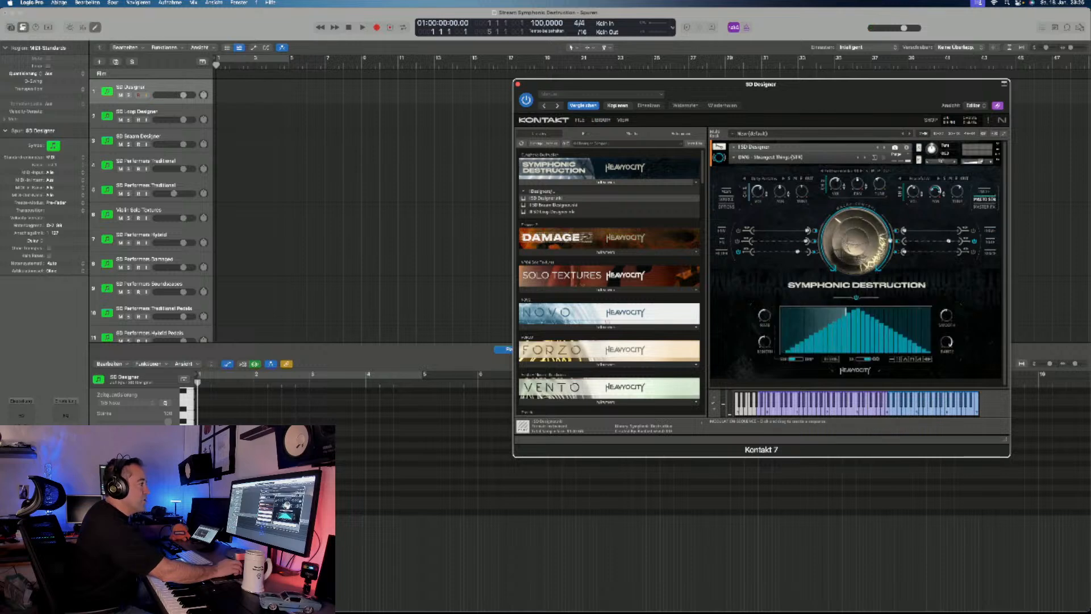
click(990, 241)
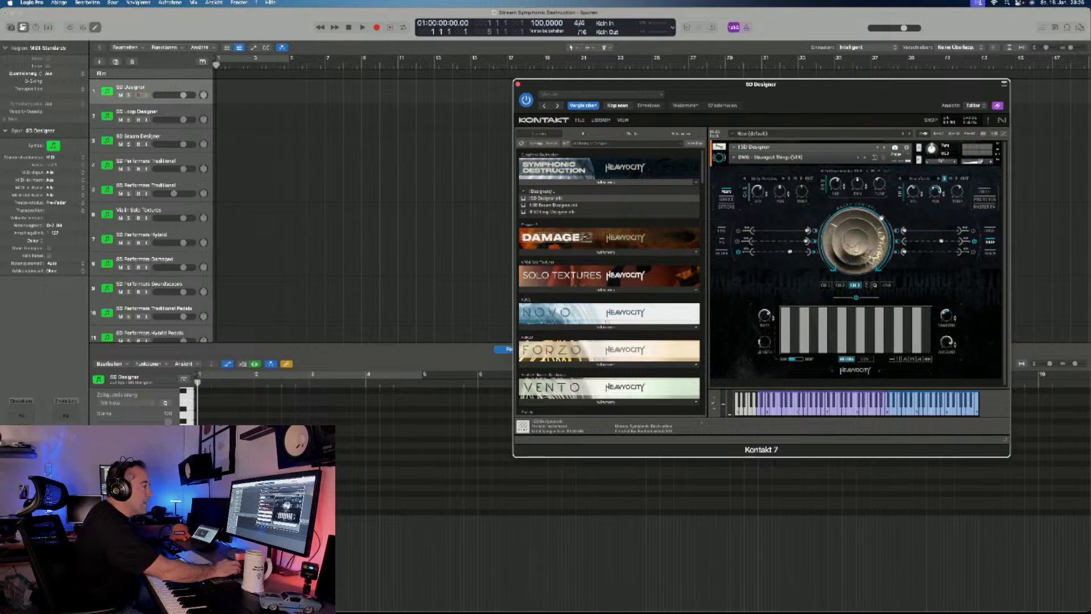
click(841, 285)
click(856, 296)
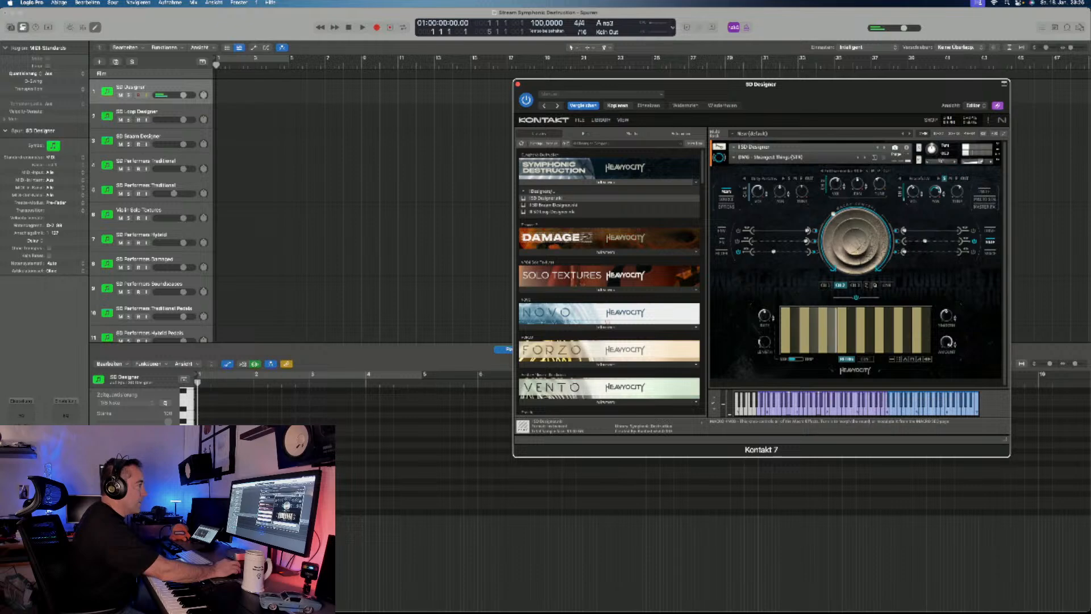
- Solo Channel 2 and slightly raise its gate rate, checking Channel 3's gate and the macro sequencer
click(866, 171)
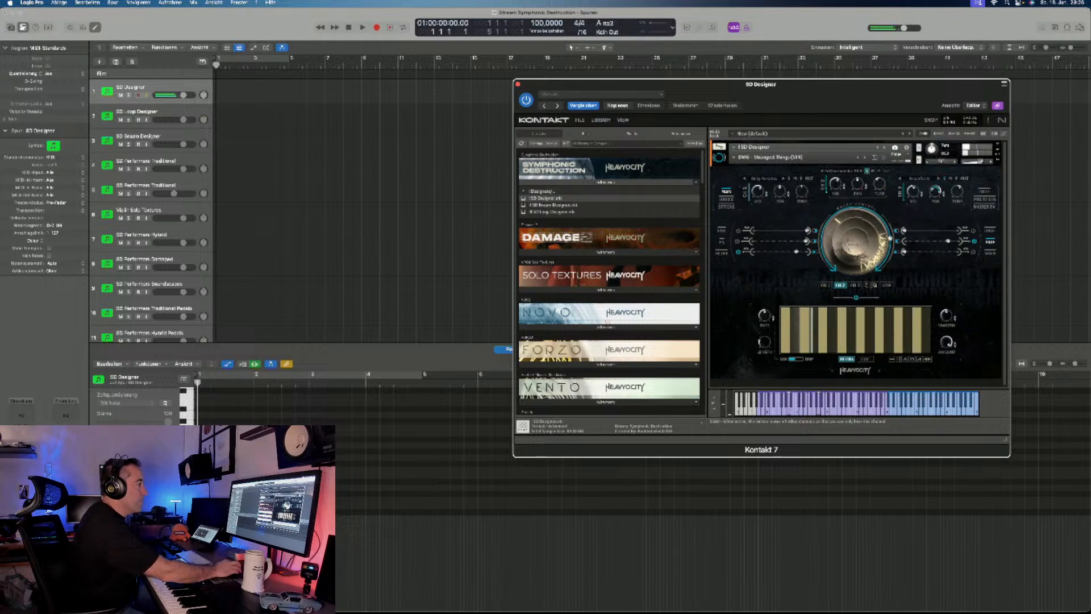
drag(764, 315, 765, 314)
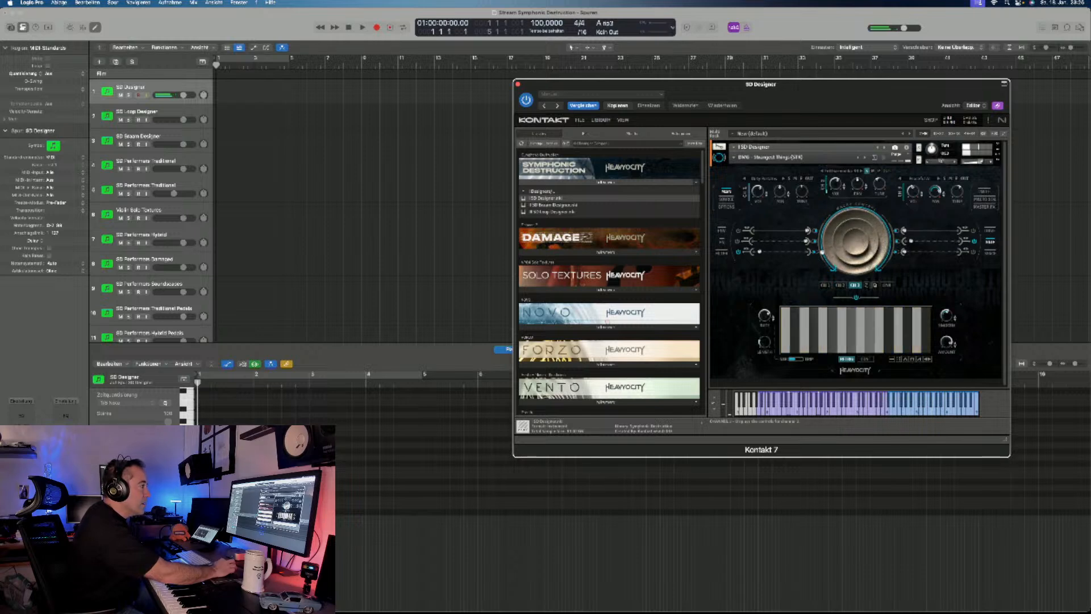
click(855, 285)
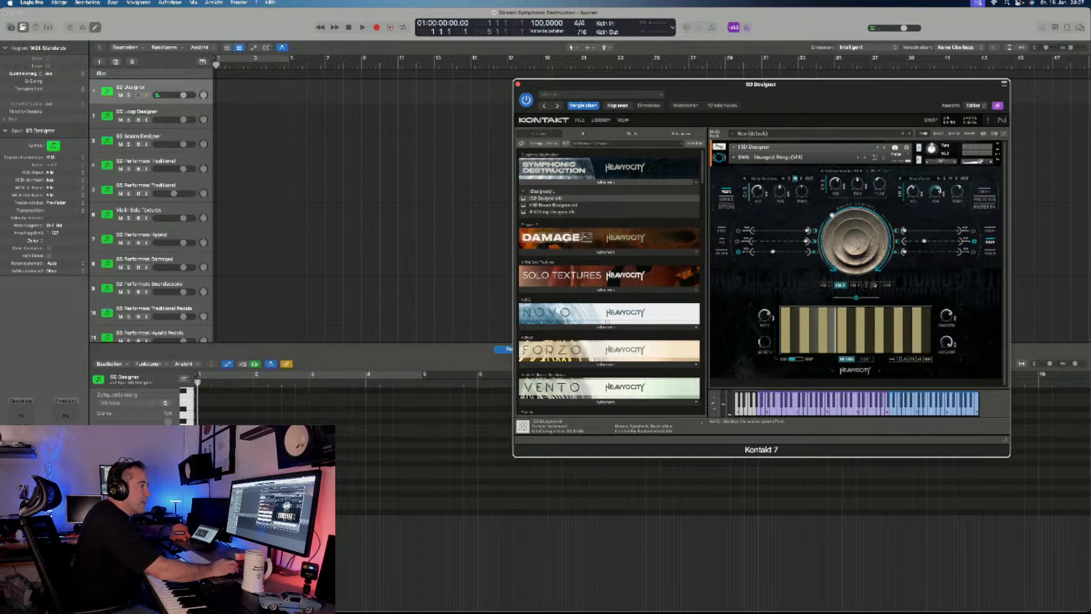
click(984, 200)
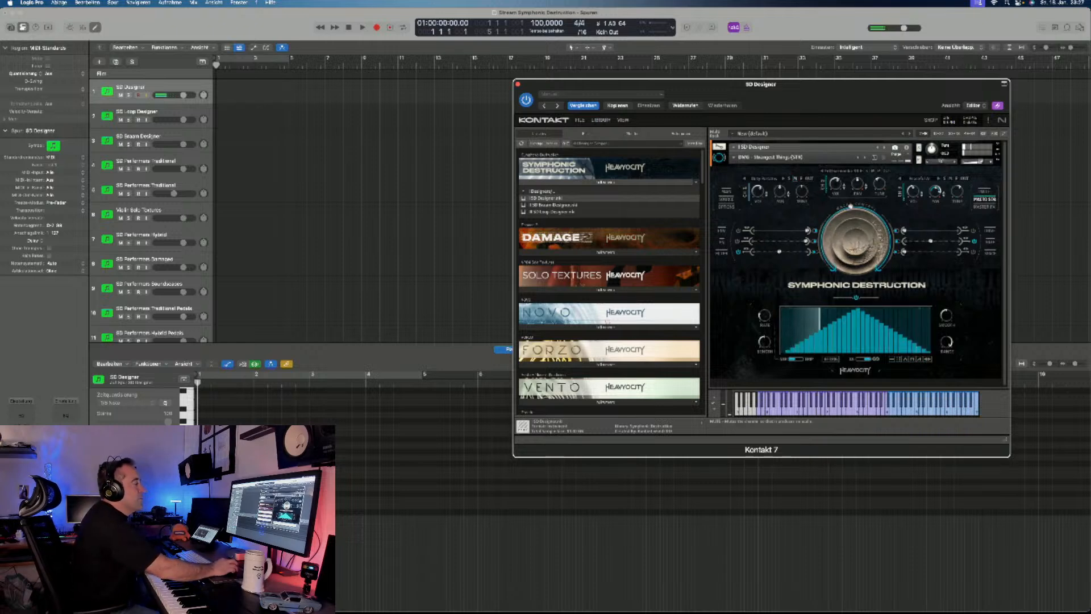
- Load the All Stars snapshot in the DMG group whose name ends in "of Divergence (STR)"
click(770, 158)
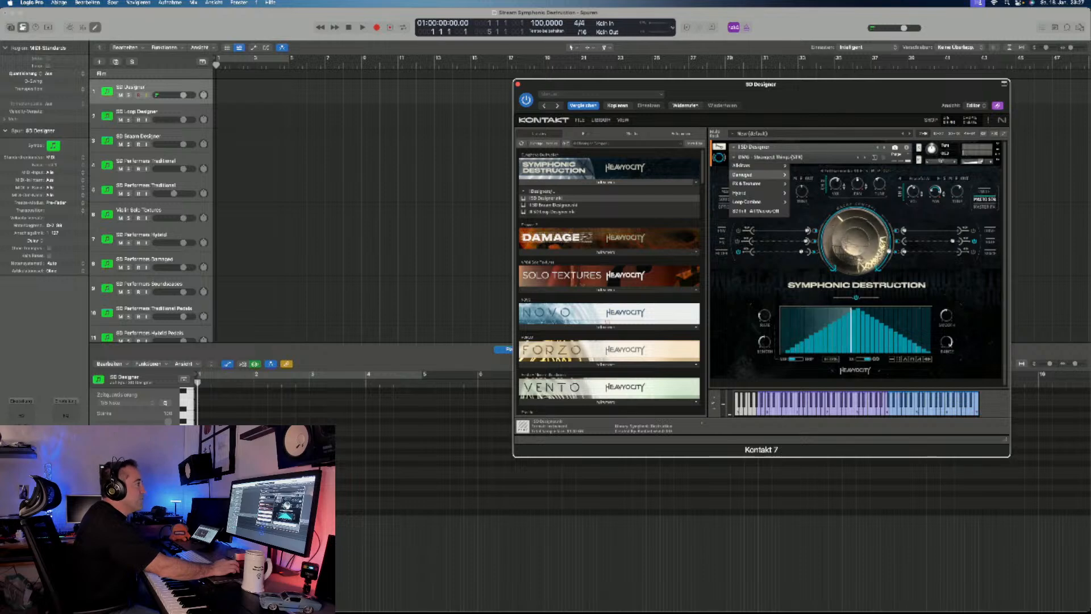
mouse_move(756, 165)
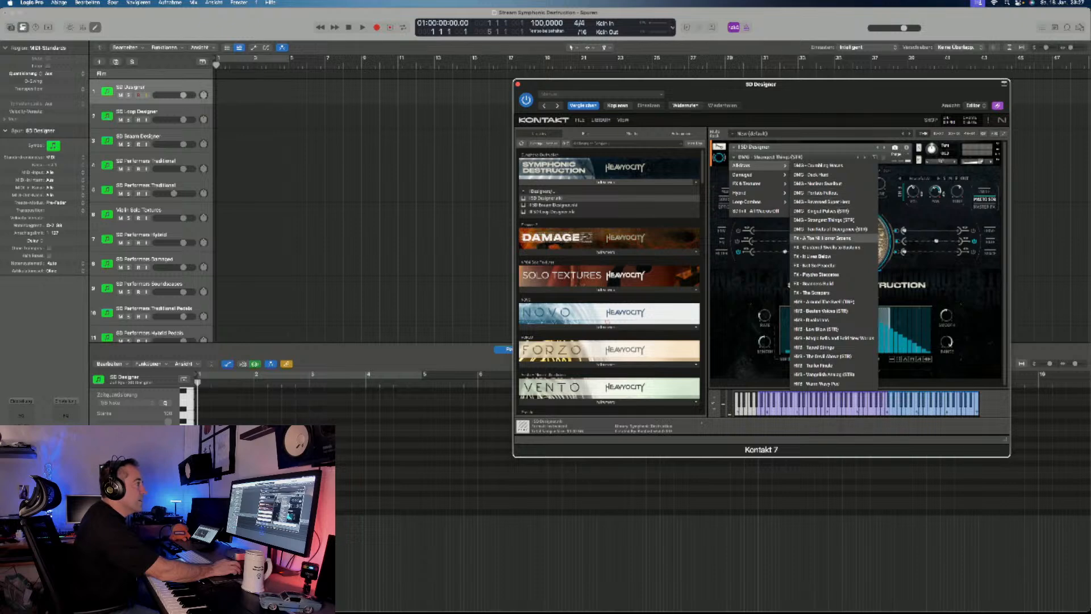
click(829, 229)
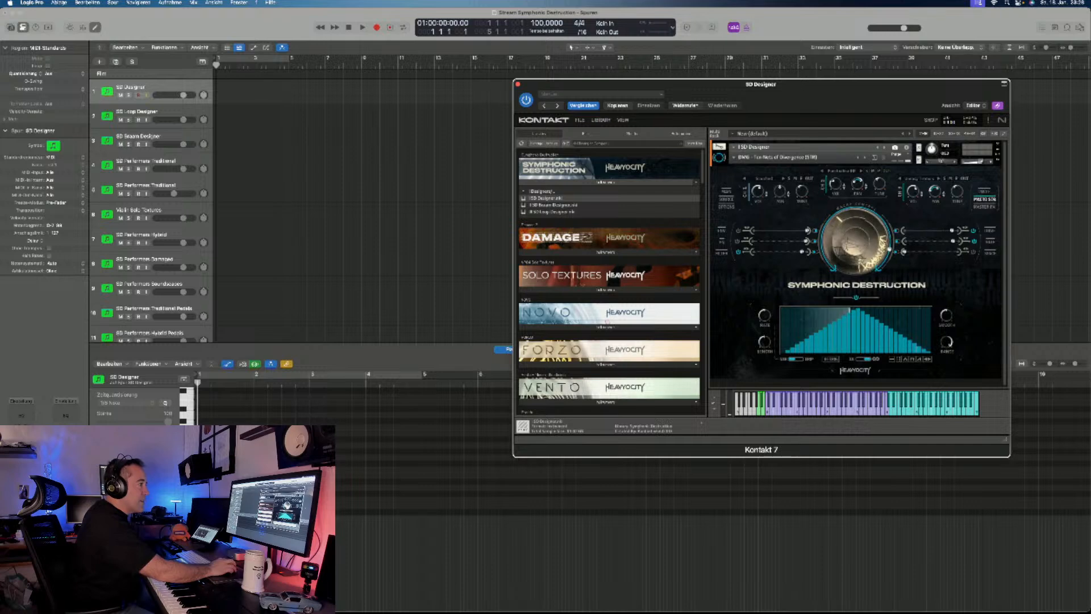
- Examine the loaded snapshot's gate, Master FX and macro sequencer settings
click(990, 241)
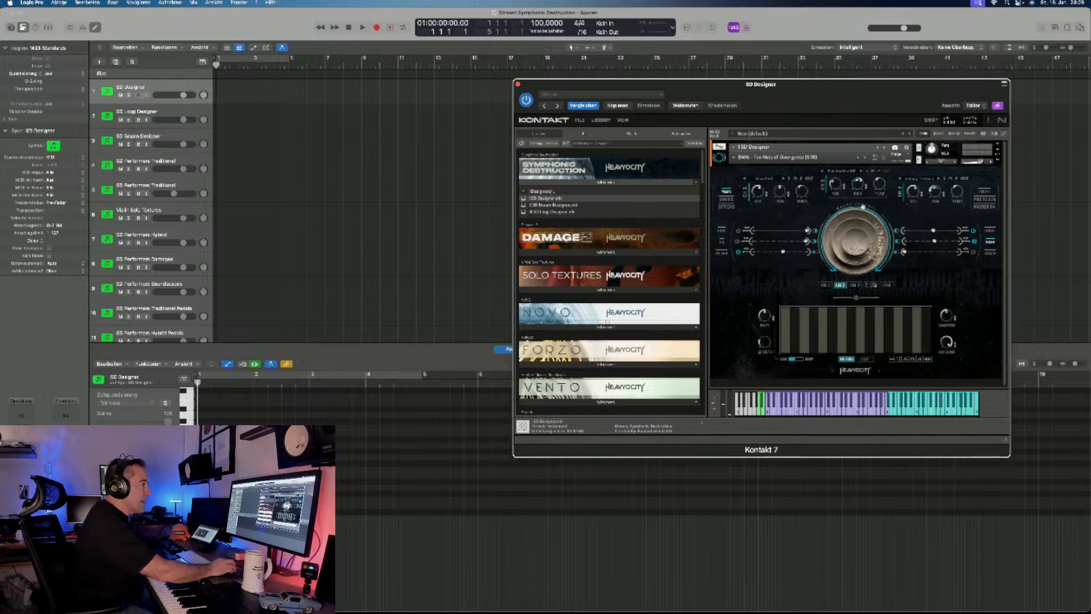
click(984, 206)
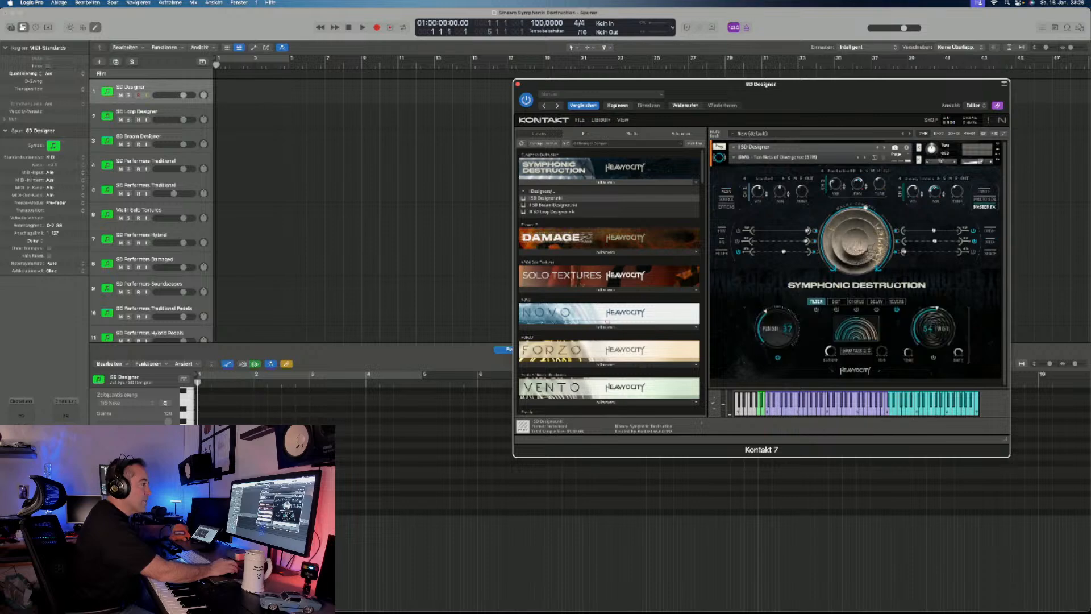
click(985, 199)
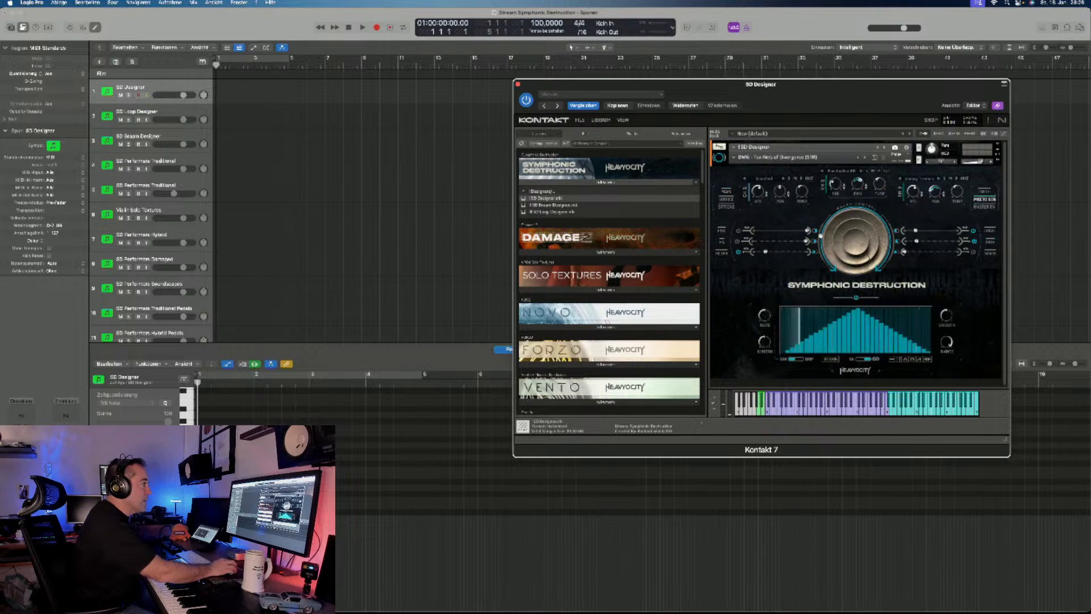
- Turn the large macro control down to its minimum, and switch off the gate sequences of Channels 1 and 3
click(832, 266)
click(989, 242)
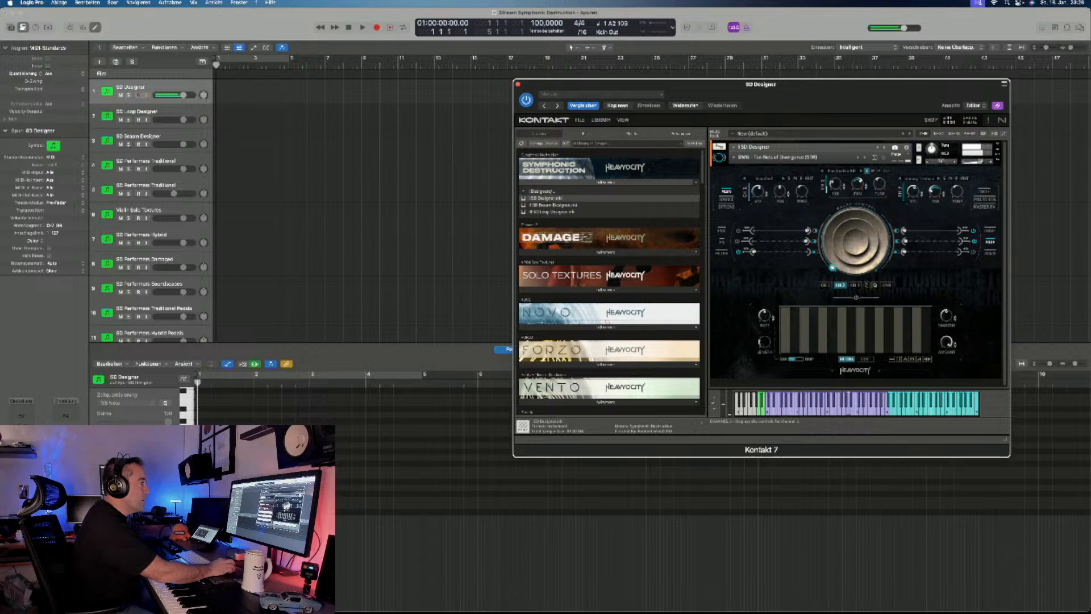
click(826, 286)
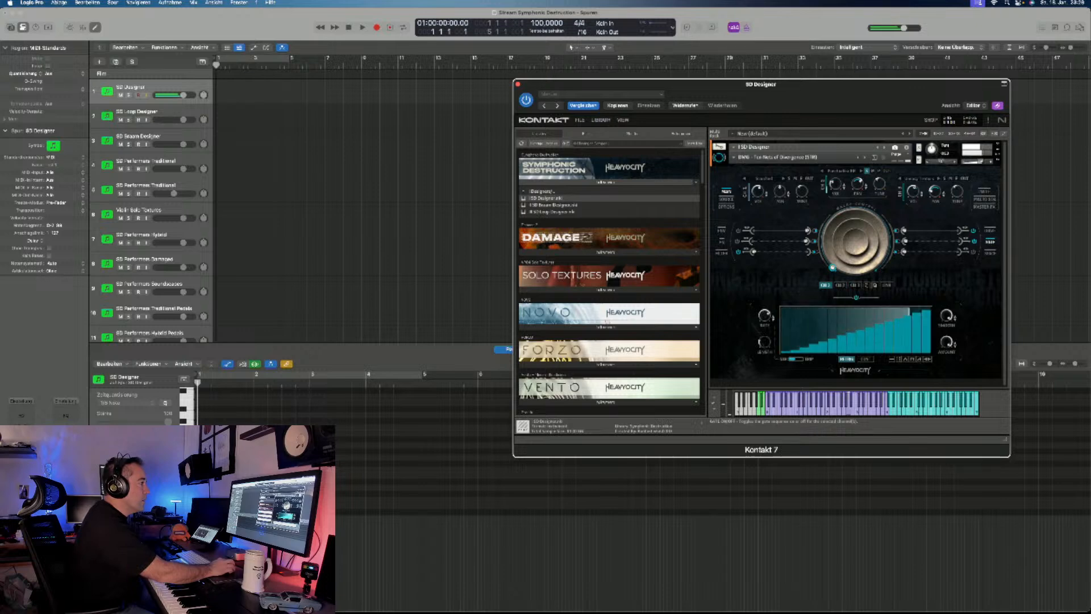
click(855, 297)
click(856, 285)
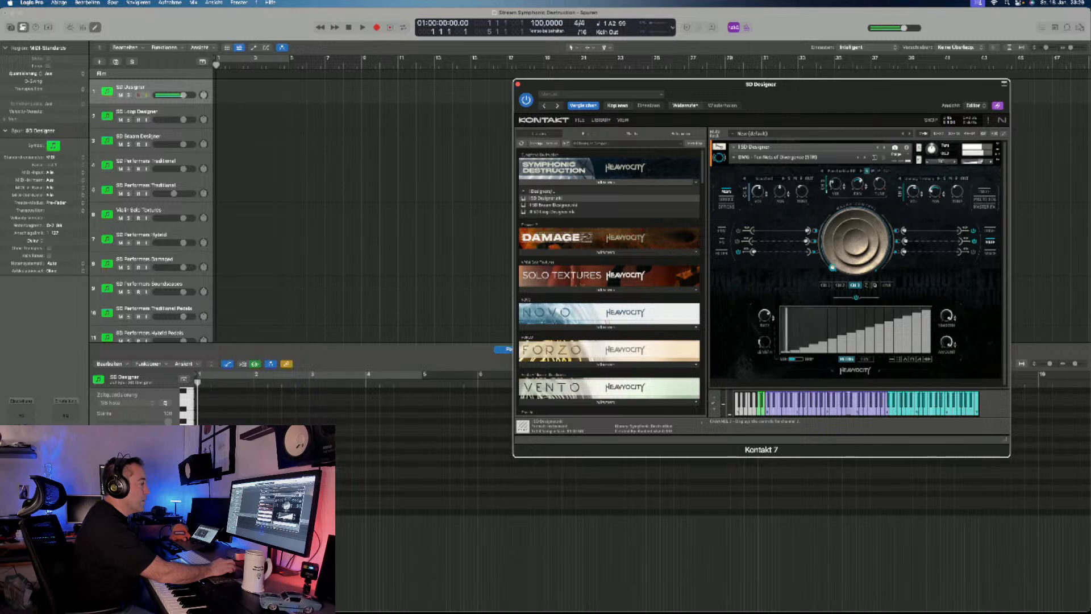
click(856, 297)
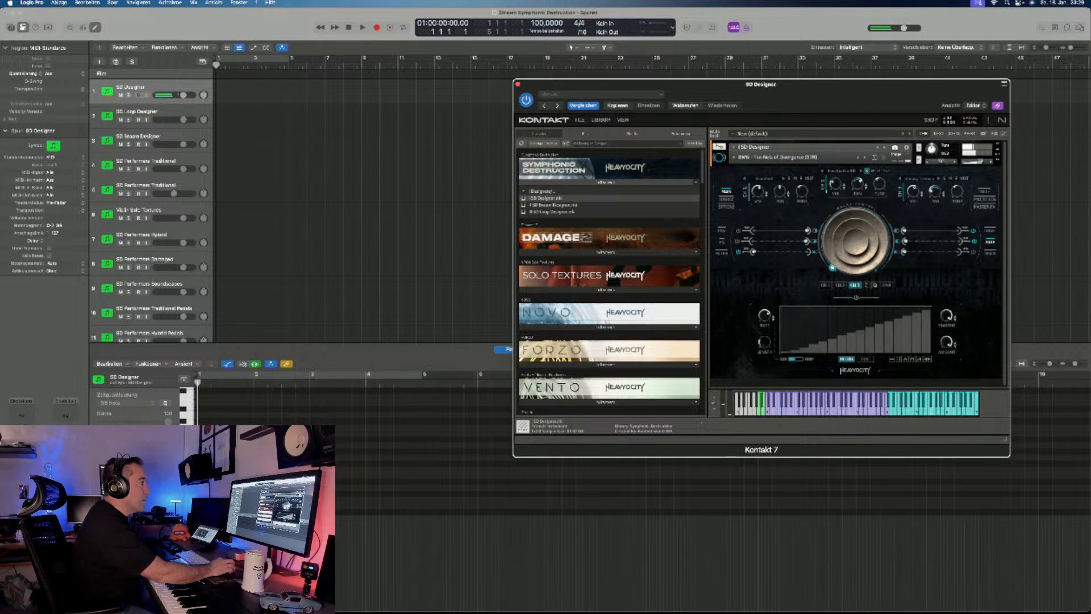
- Check Channel 2's source, and examine the Cycle settings of Channels 1 and 2
click(841, 171)
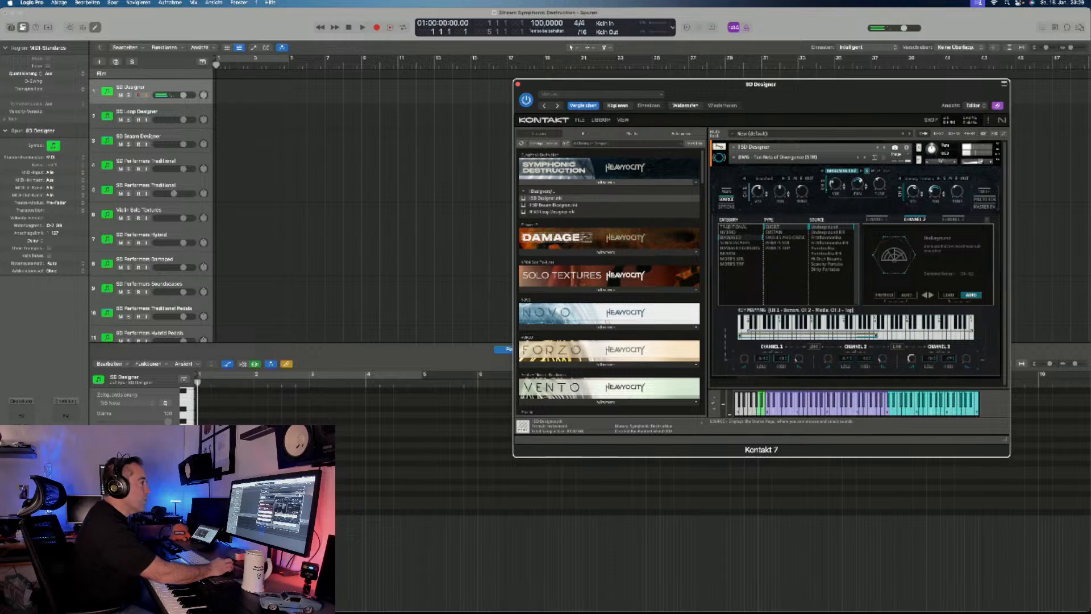
click(983, 191)
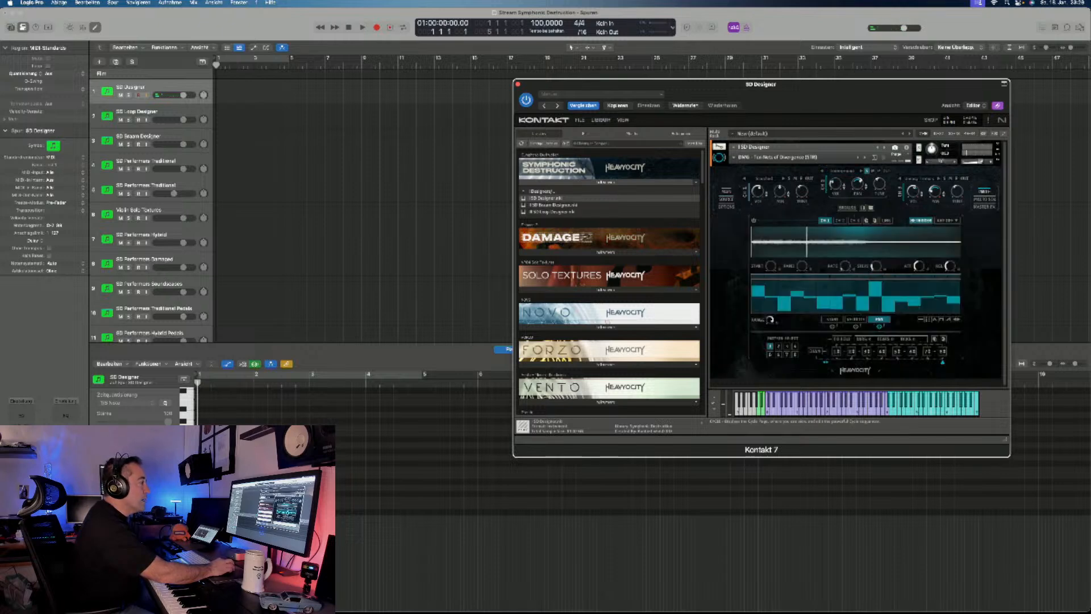
click(840, 221)
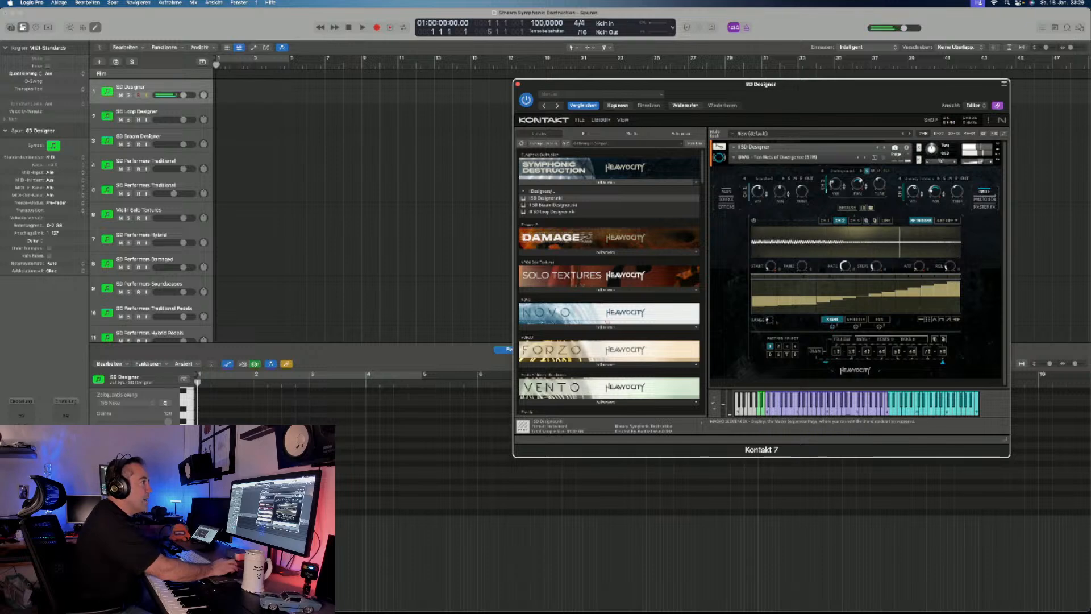
- Return to the gate view and switch on the gate sequence for Channel 2
click(985, 199)
click(990, 241)
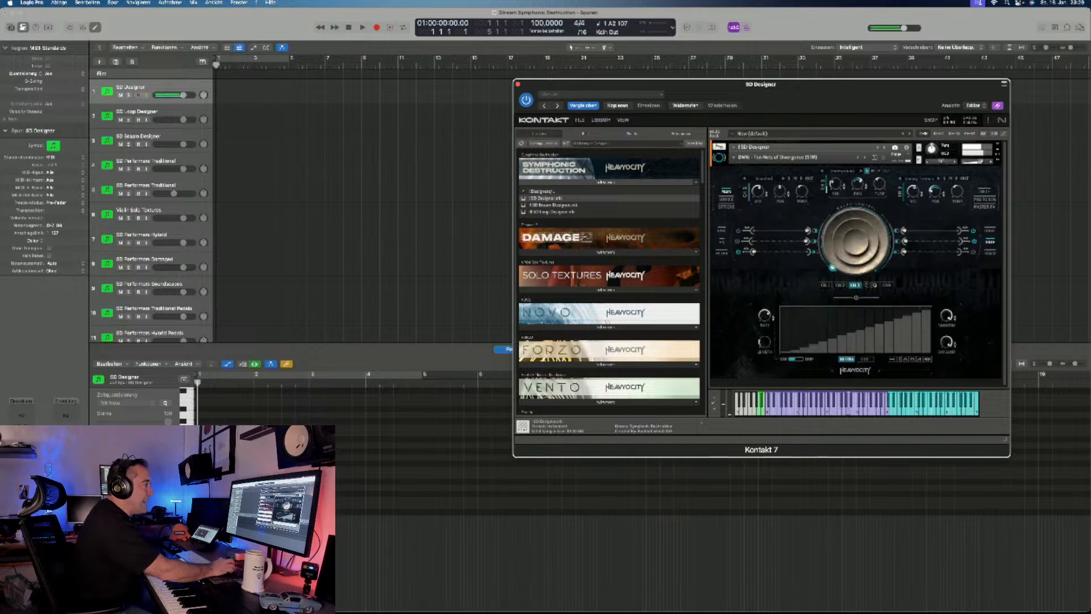
click(841, 285)
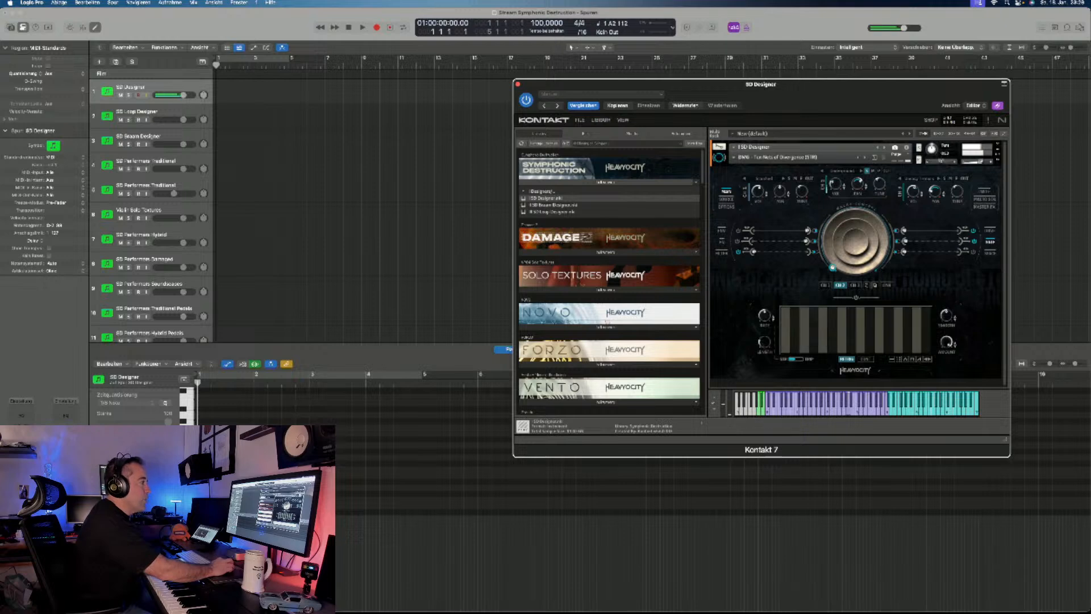
click(856, 297)
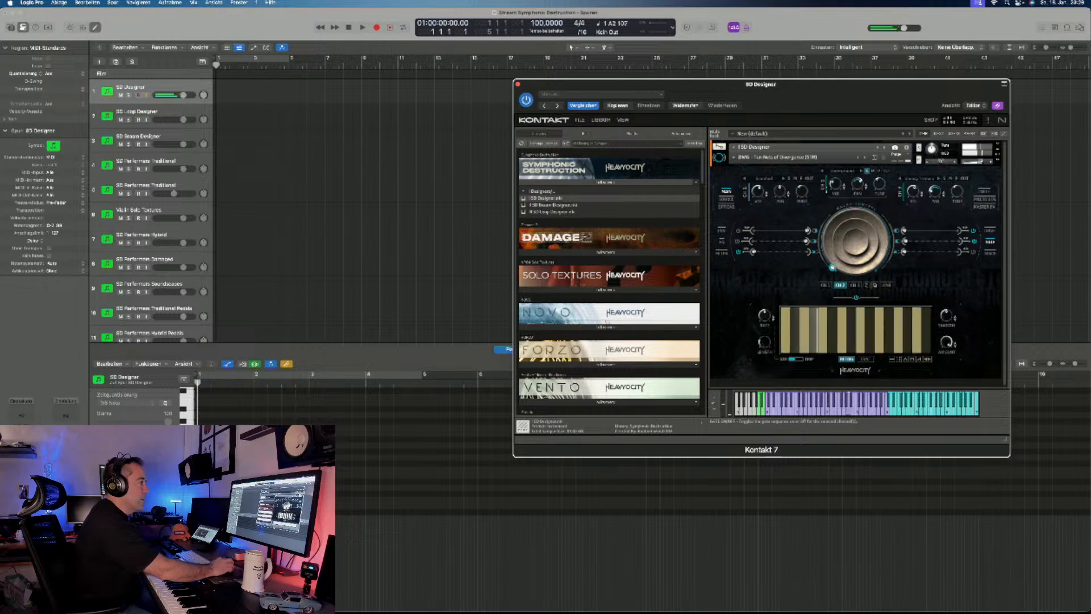
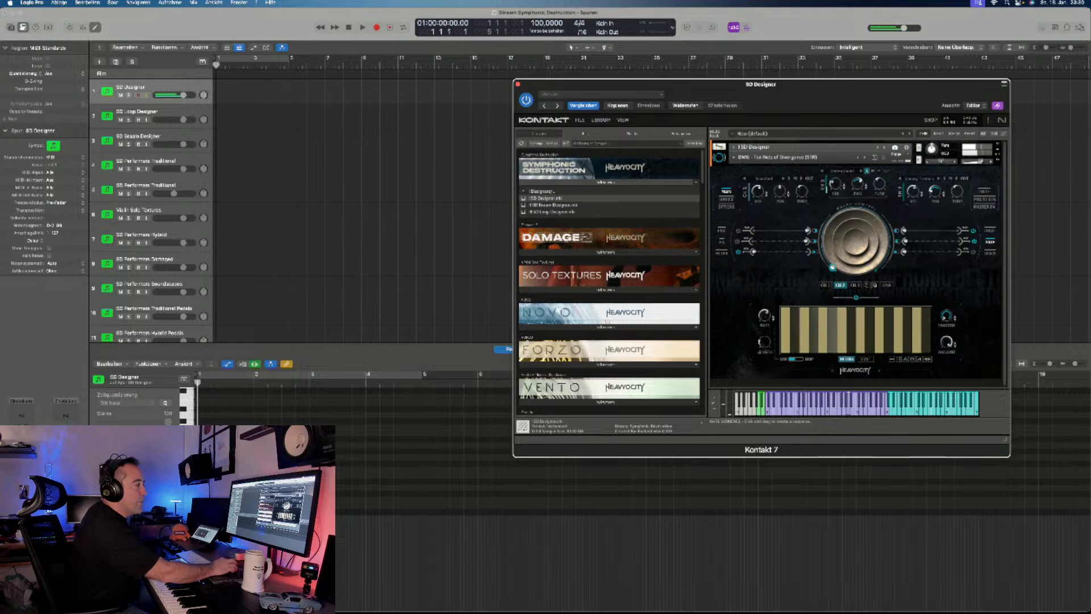
- Check the macro sequencer, return to the gate view and draw a rising level ramp in Channel 2's gate sequence
click(984, 200)
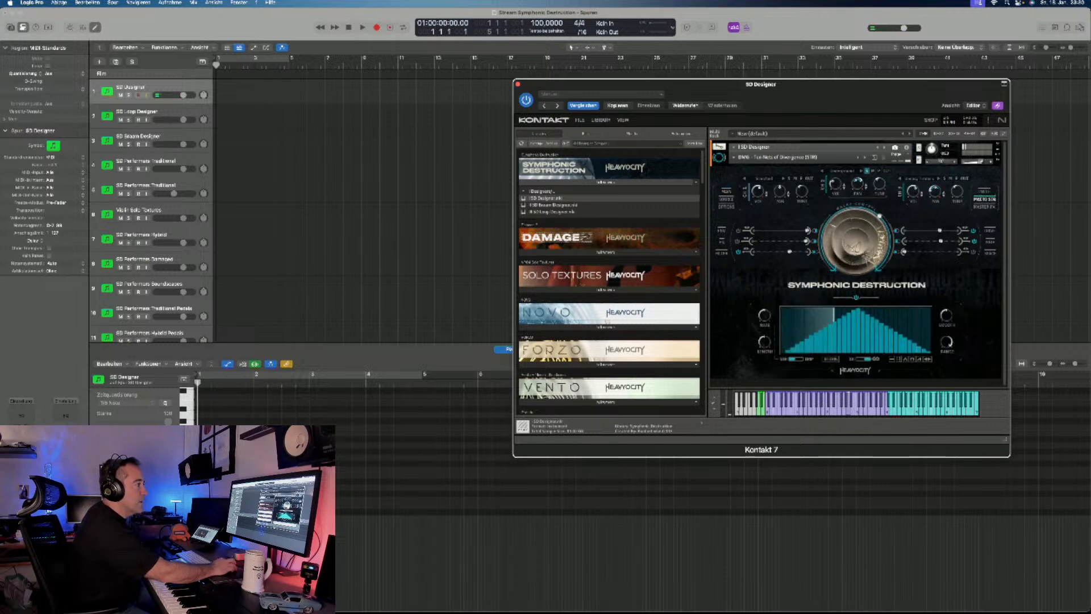
click(726, 192)
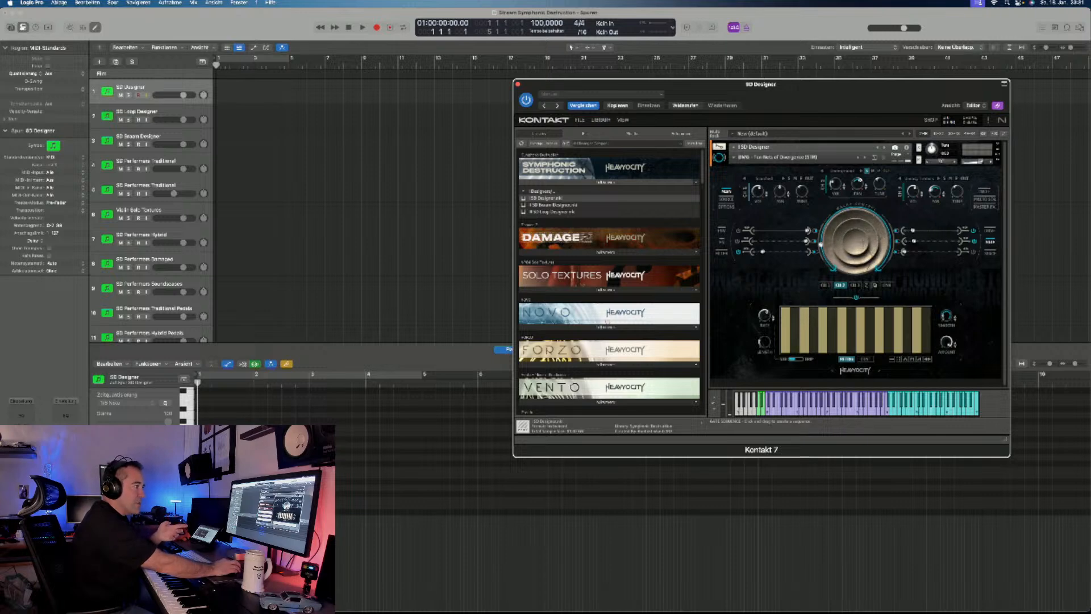
drag(785, 342, 880, 319)
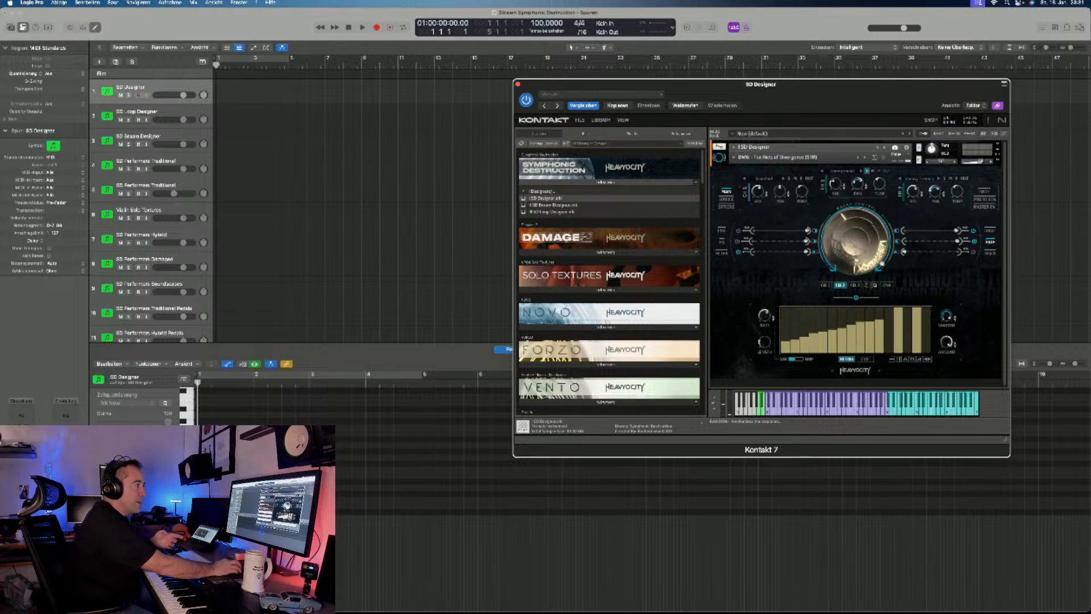
- Try triangular, random and full-level shapes on Channel 2's gate sequence, and draw a freehand level curve that dips in the middle
click(906, 360)
click(912, 376)
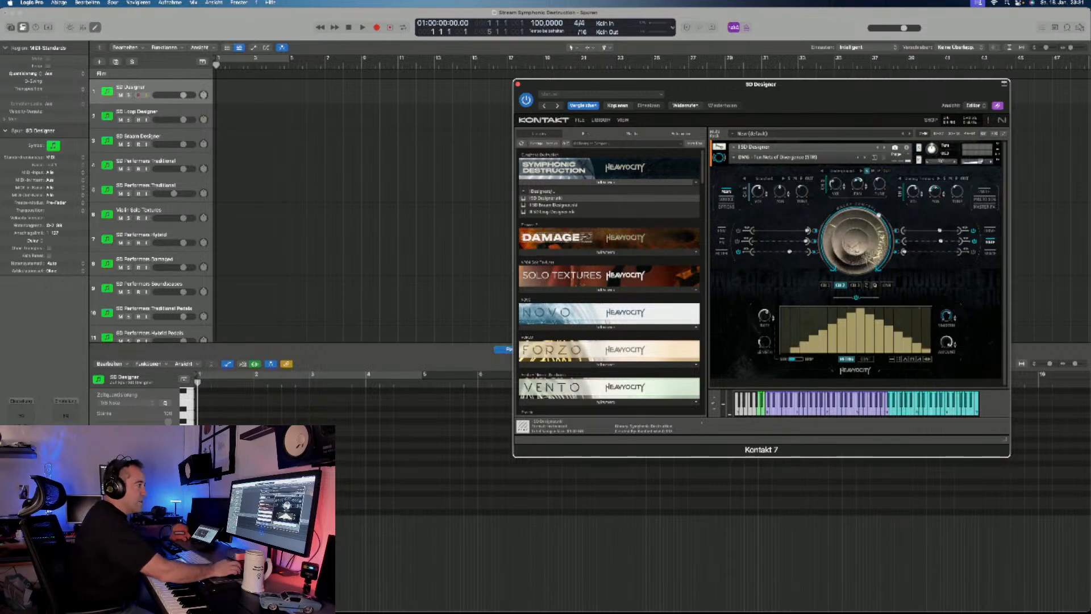
click(899, 359)
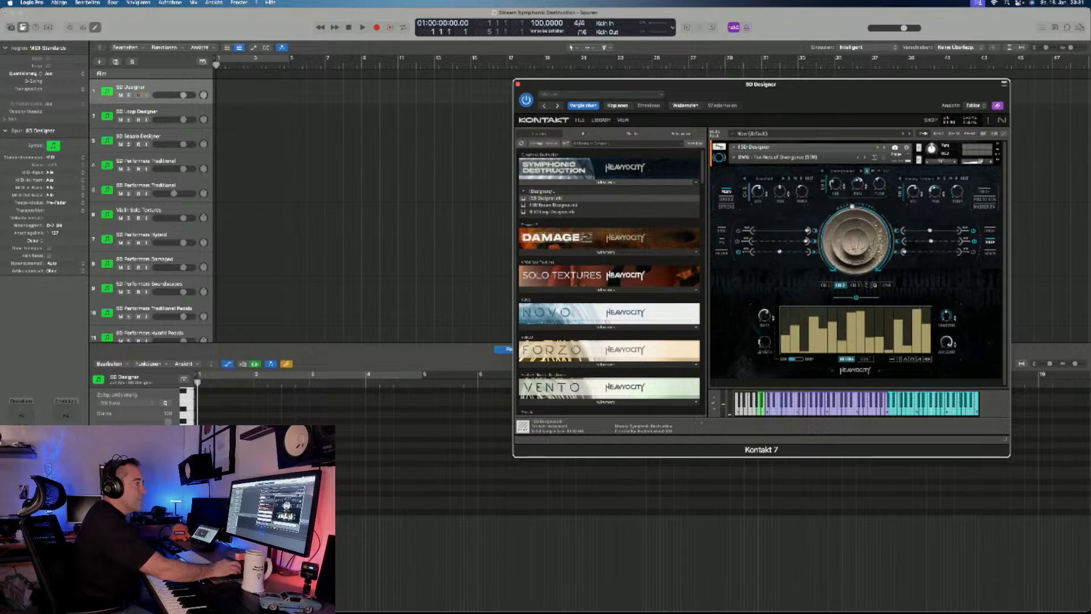
click(892, 359)
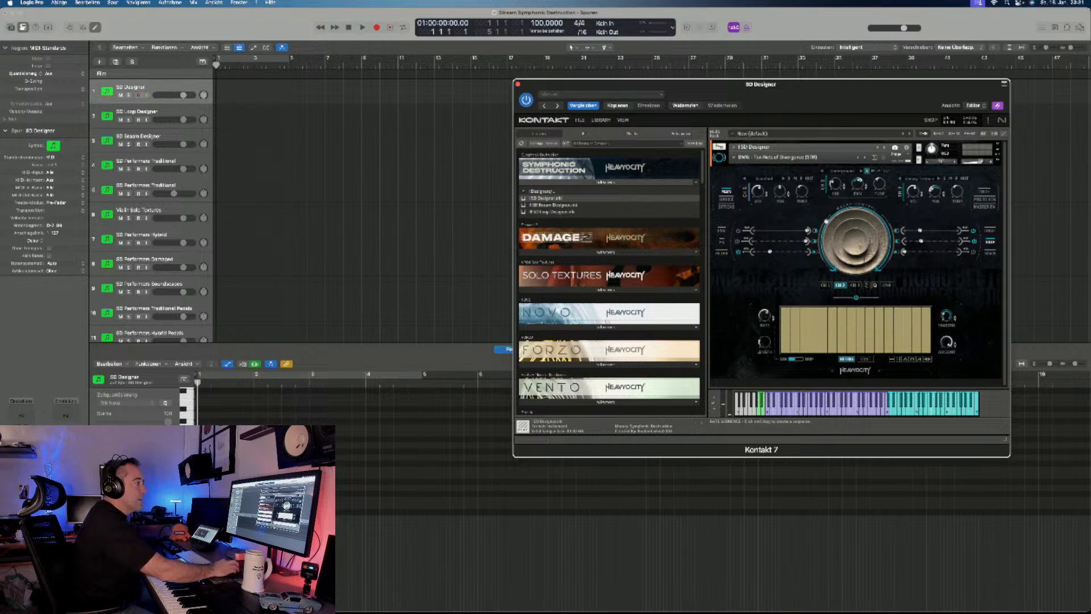
drag(794, 329, 926, 314)
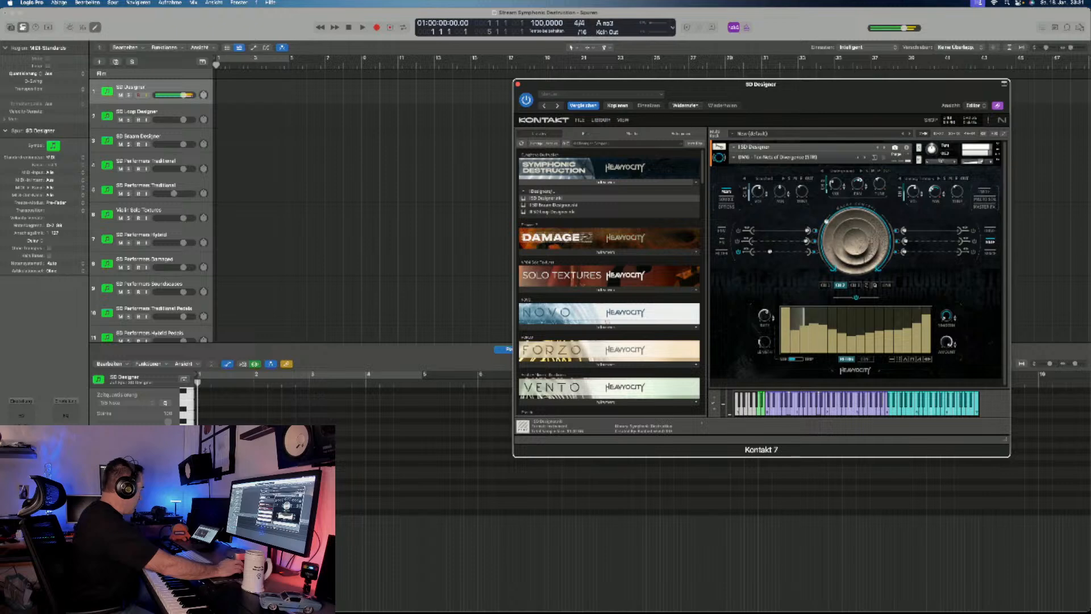
- Load the snapshot "FX - Clustered Swells to Textures" in the SD Designer
click(755, 157)
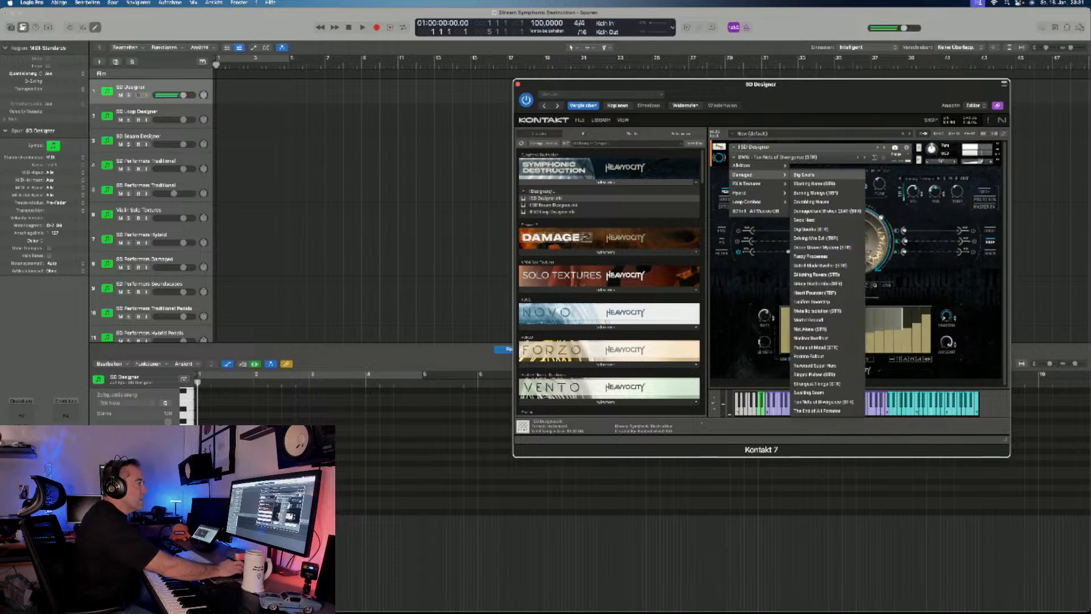
mouse_move(757, 166)
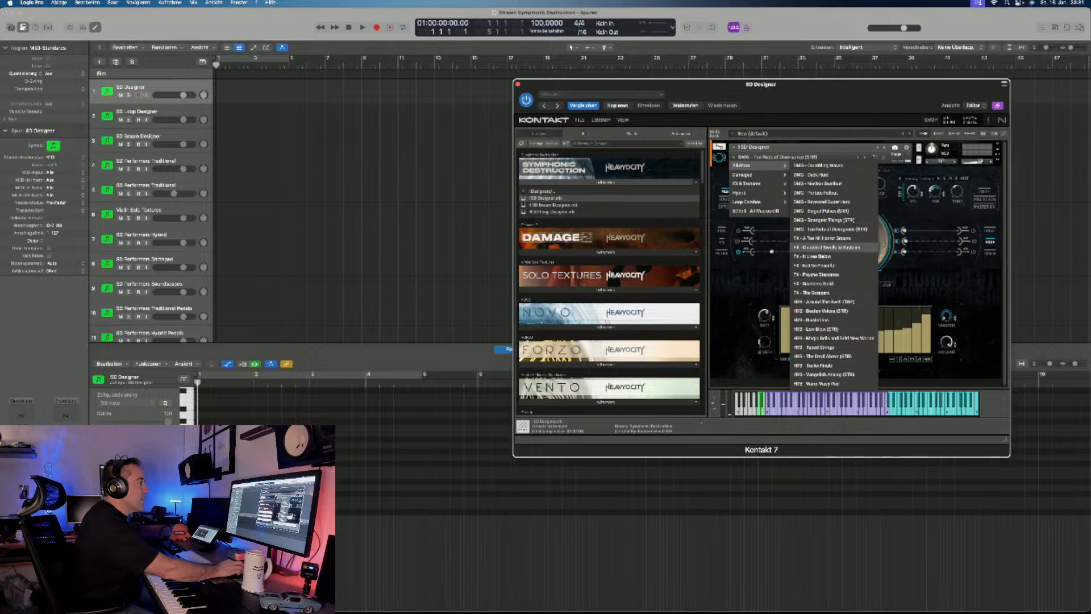
click(830, 247)
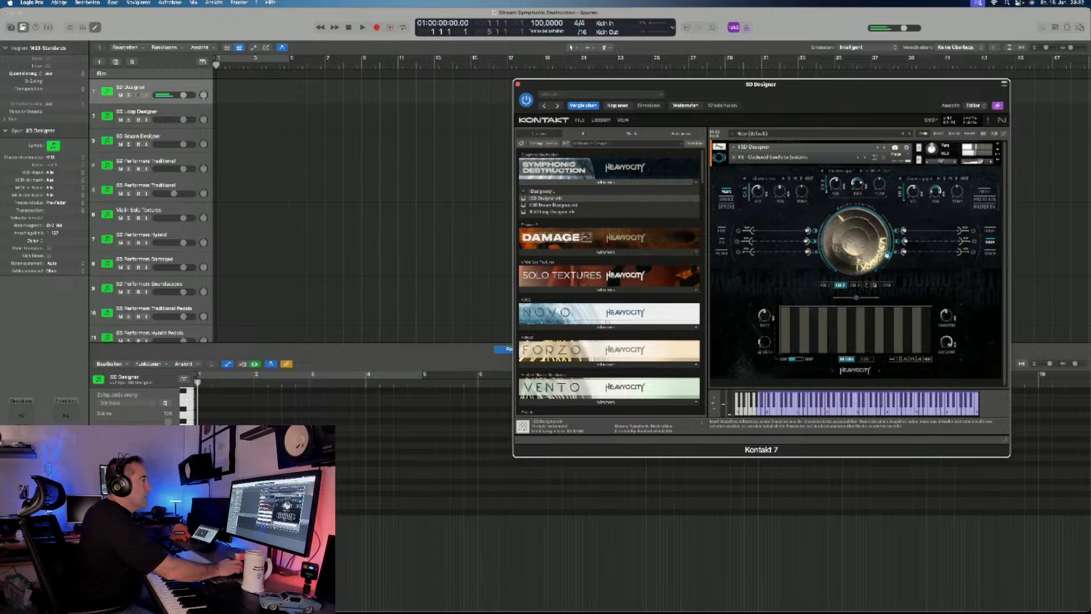
- Load the snapshot "FX - It Lives Below" to audition it
click(763, 158)
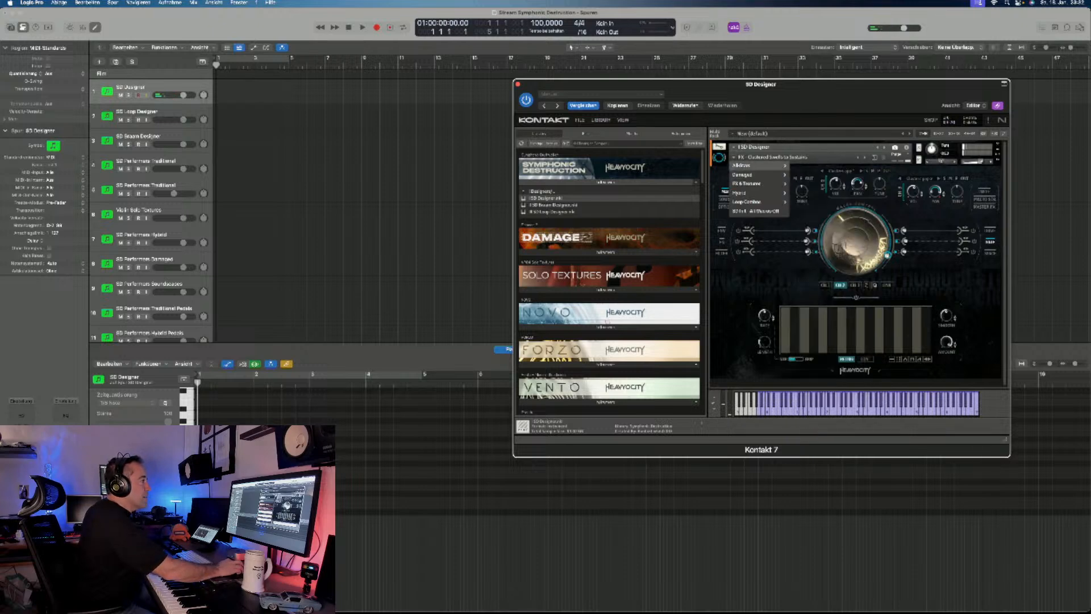
mouse_move(758, 166)
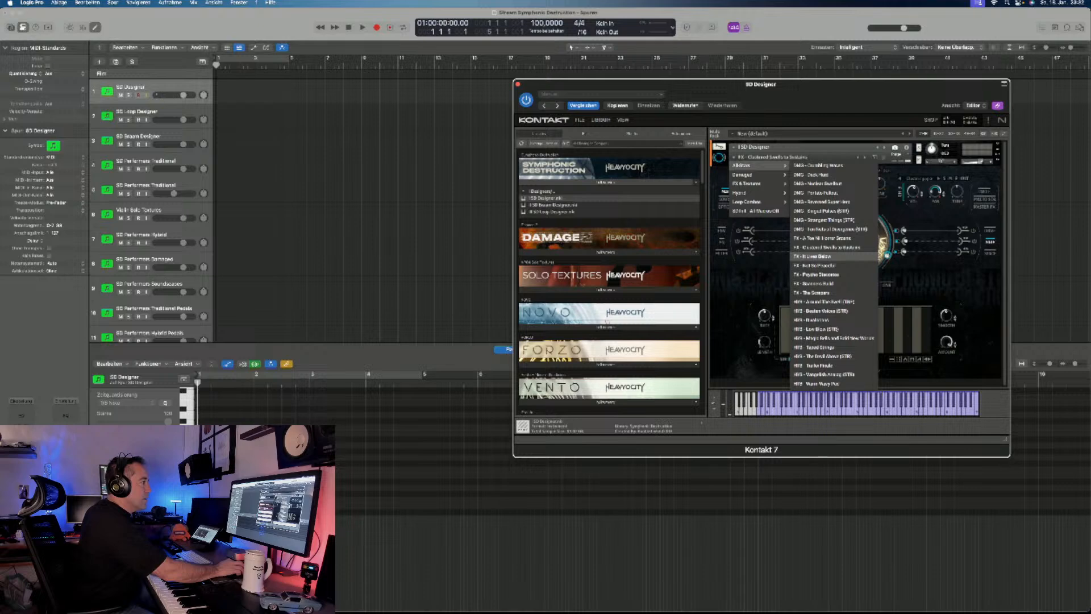
click(813, 256)
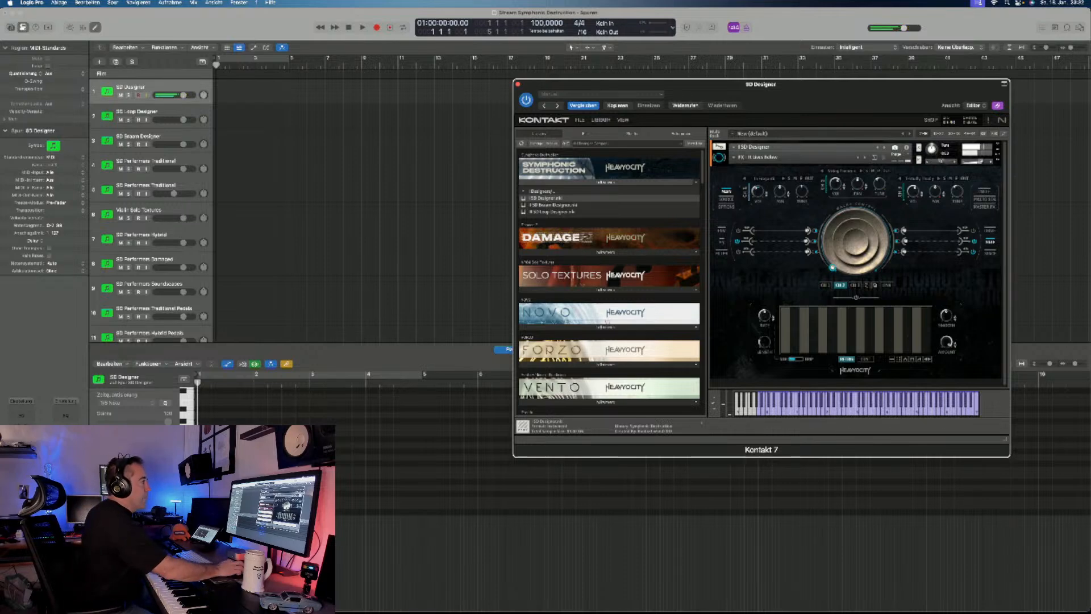
- Look through the snapshot categories and load "FX - Not So Peaceful"
click(757, 157)
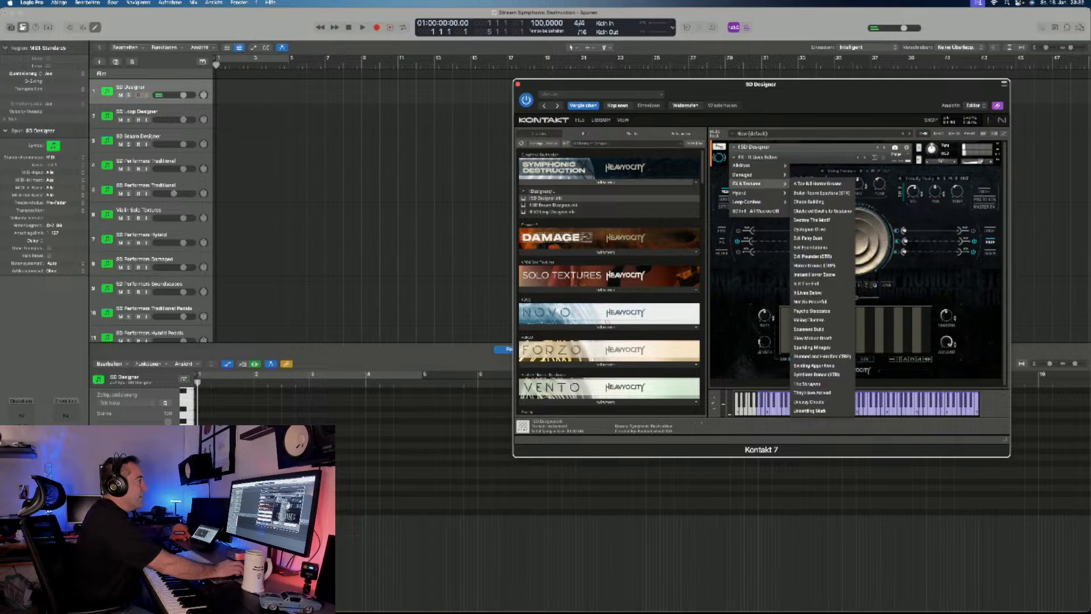
mouse_move(746, 174)
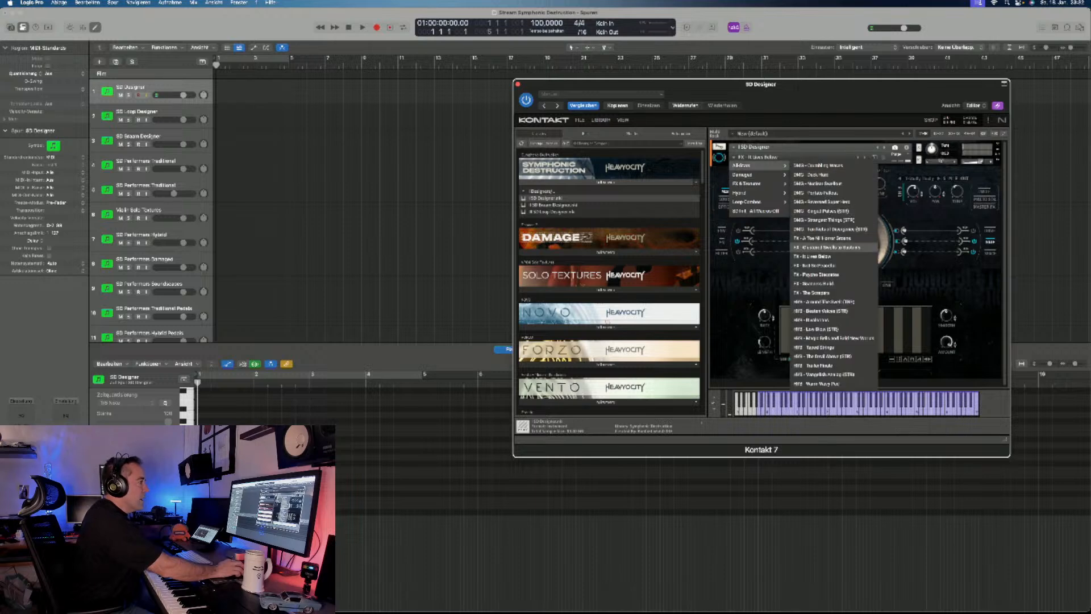
click(814, 266)
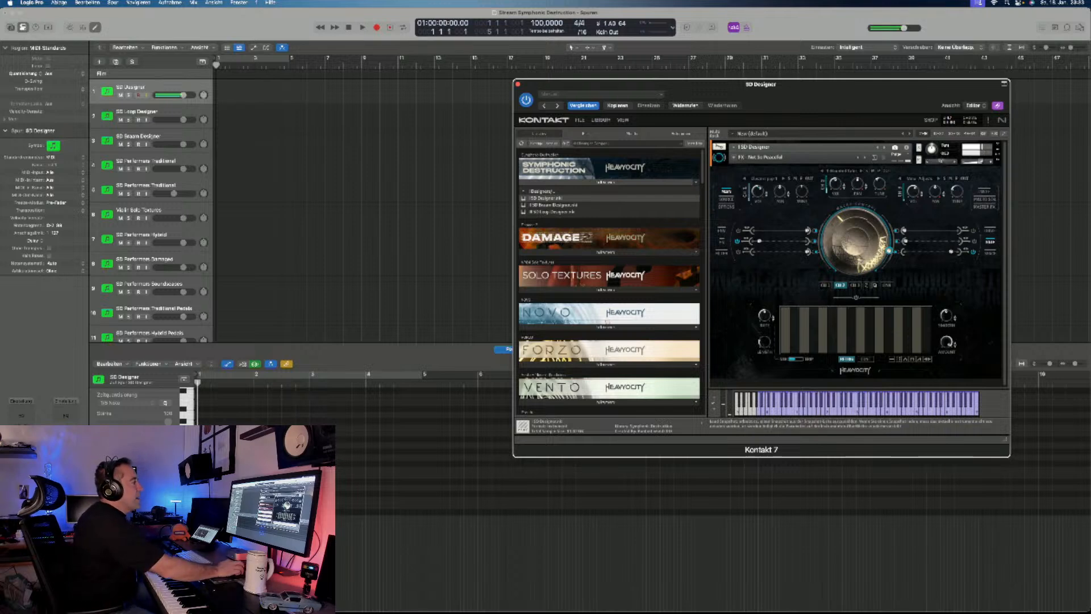
- Load the hybrid snapshot "HYB - Around The Bend" to audition it
click(734, 157)
mouse_move(742, 165)
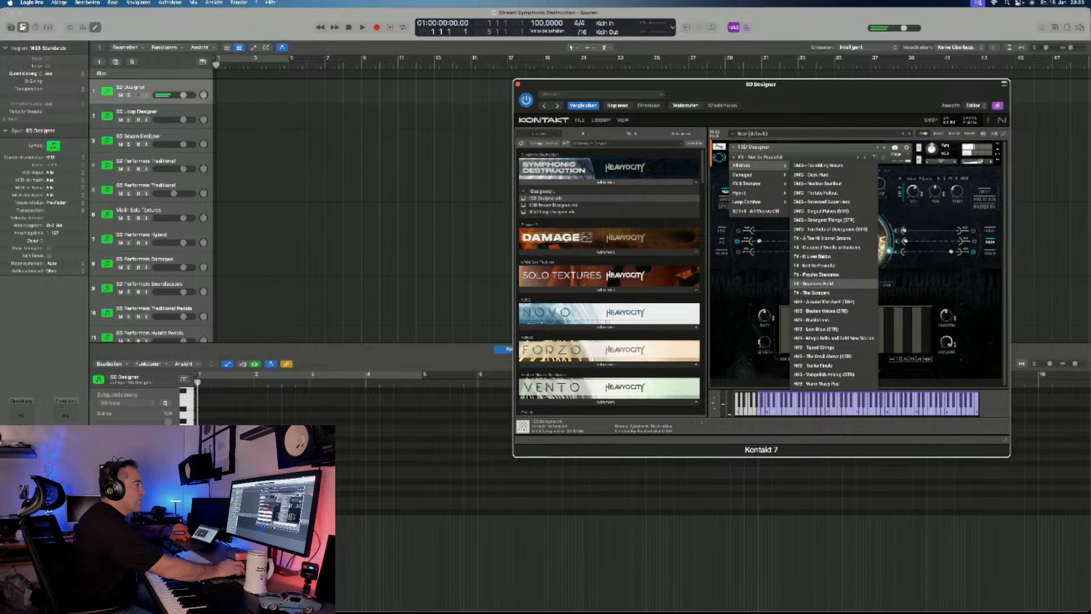
click(830, 301)
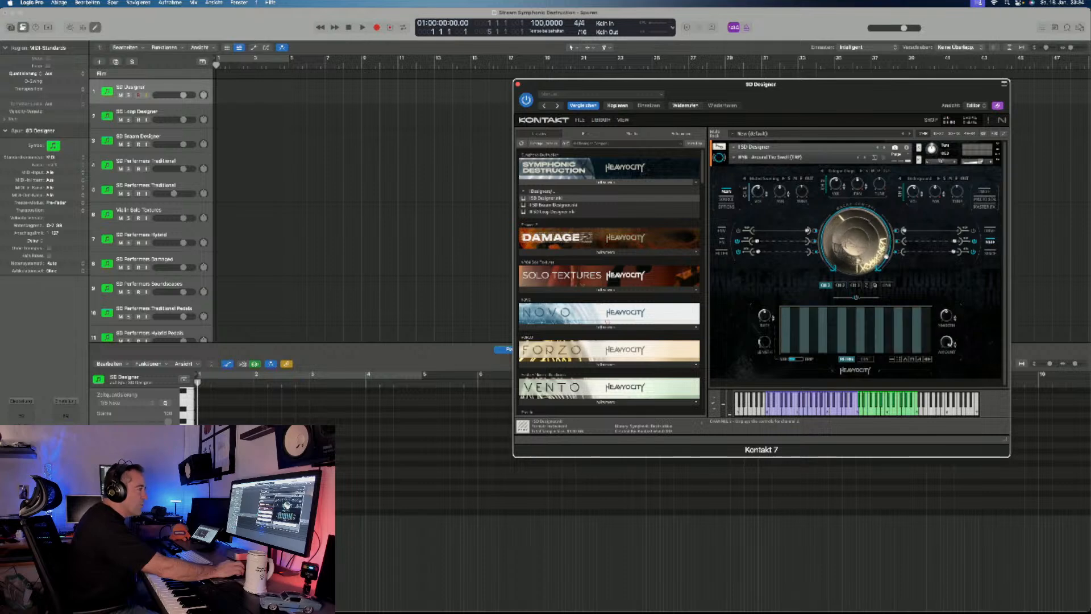
- Check Channel 3's gate sequence, and examine the saturation and distortion settings of Channels 1, 2 and 3
click(855, 285)
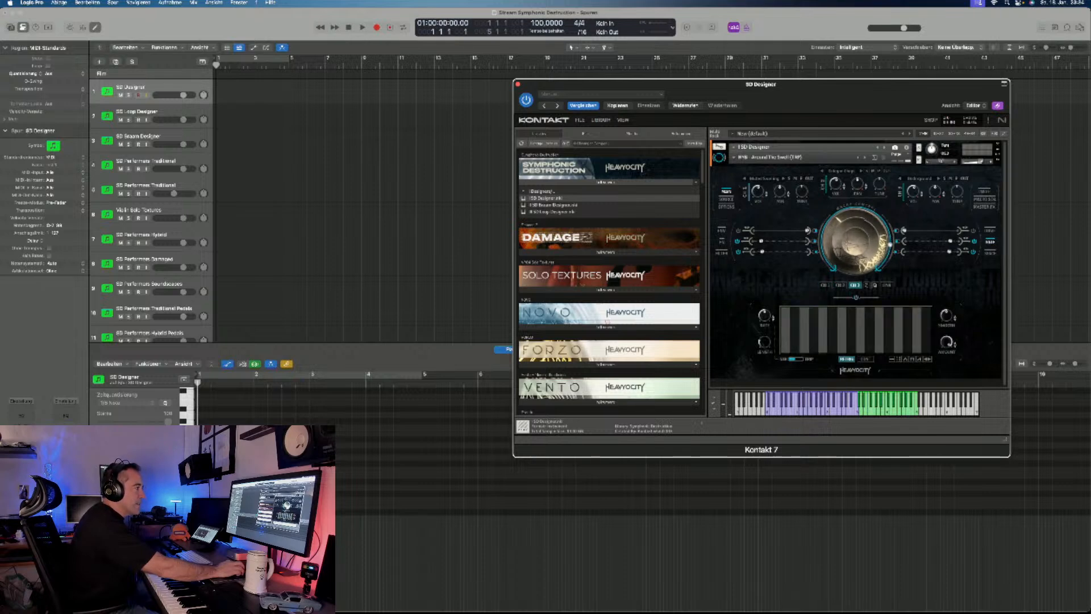
click(990, 231)
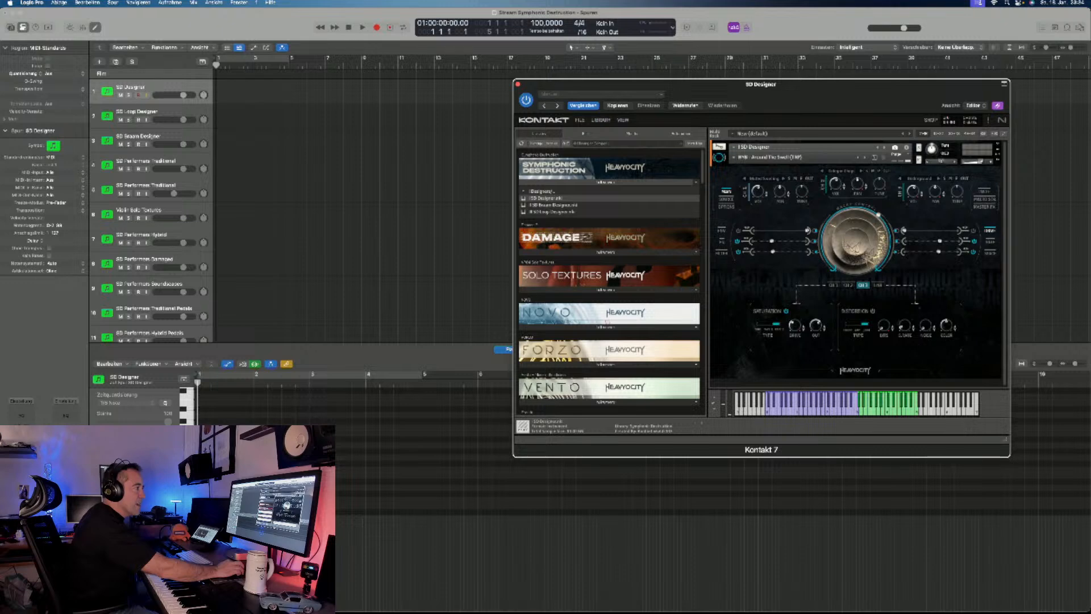
click(833, 285)
click(862, 286)
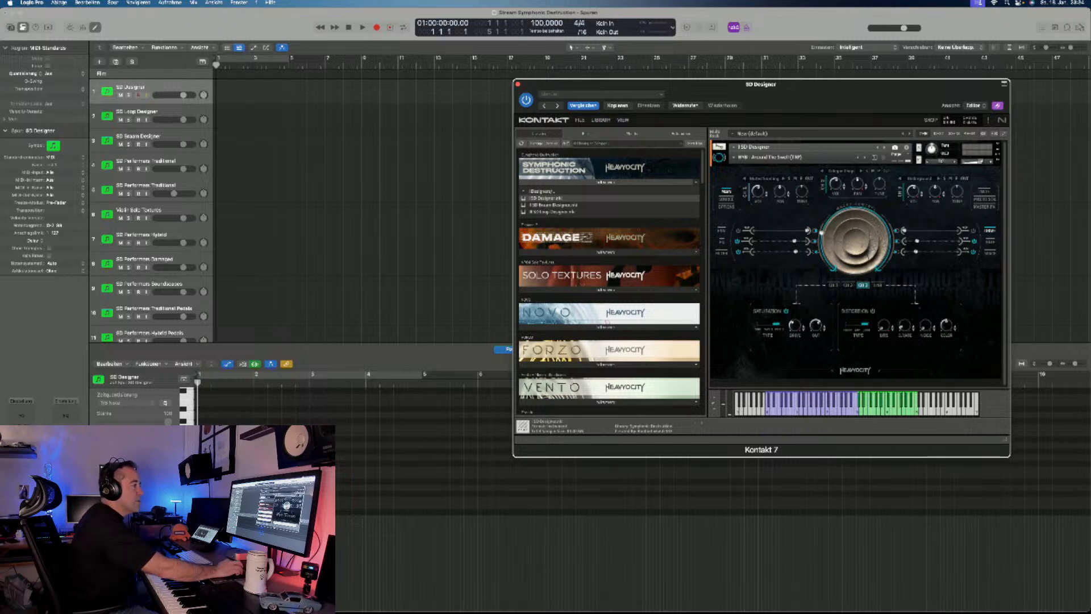
click(848, 285)
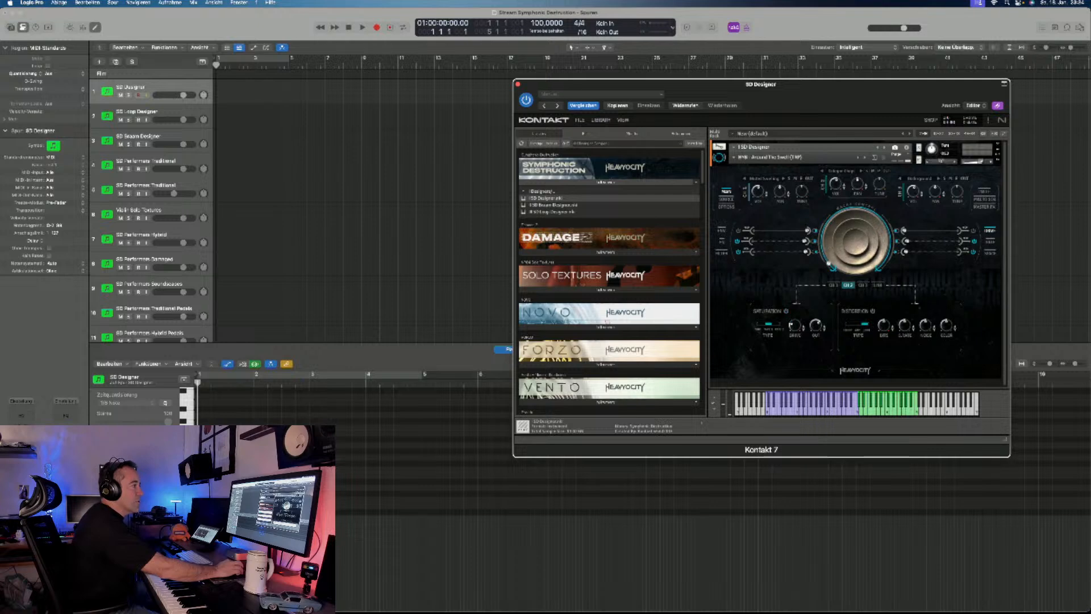
click(833, 286)
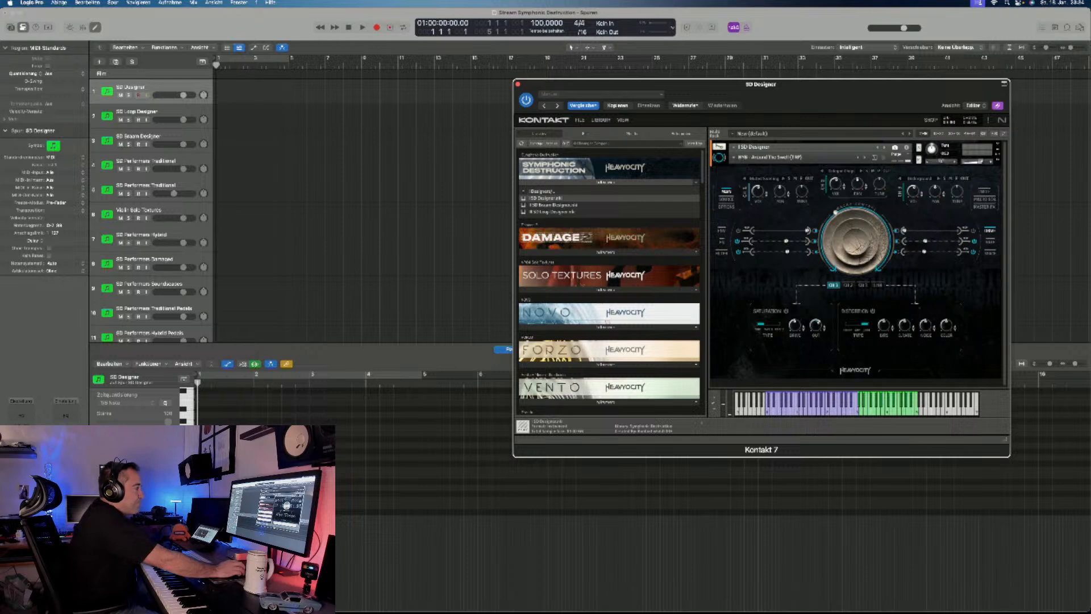
- Load the hybrid snapshot "HYB - Broken Voices"
click(735, 157)
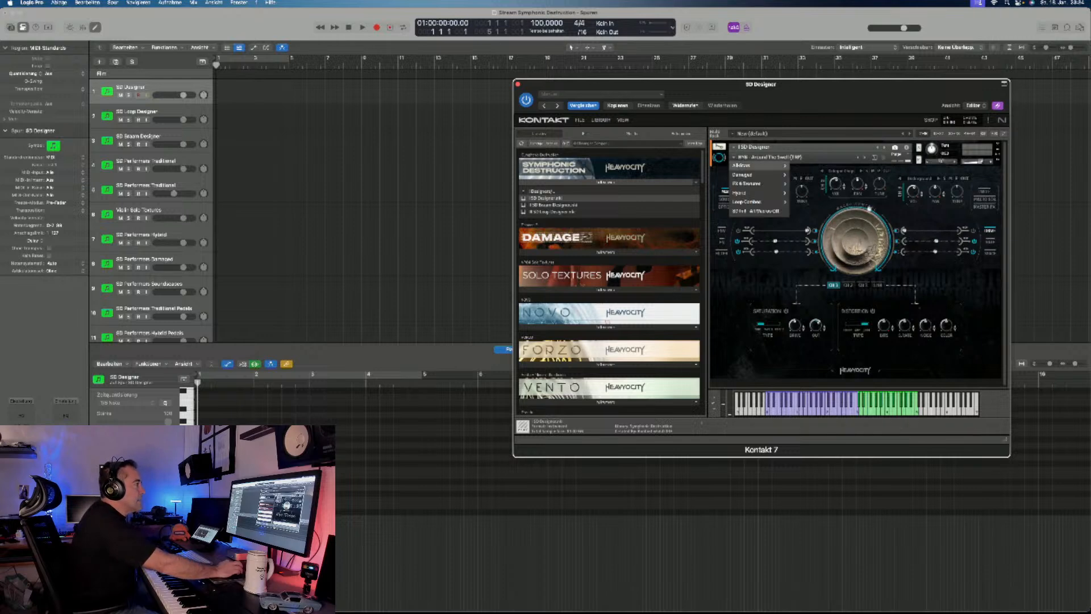
mouse_move(745, 165)
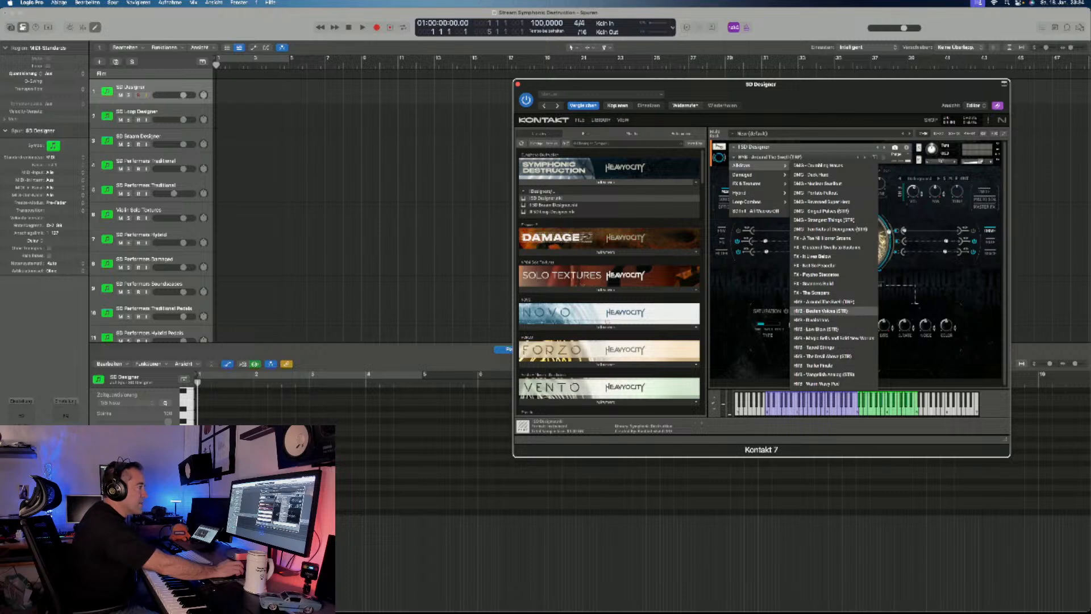
click(824, 311)
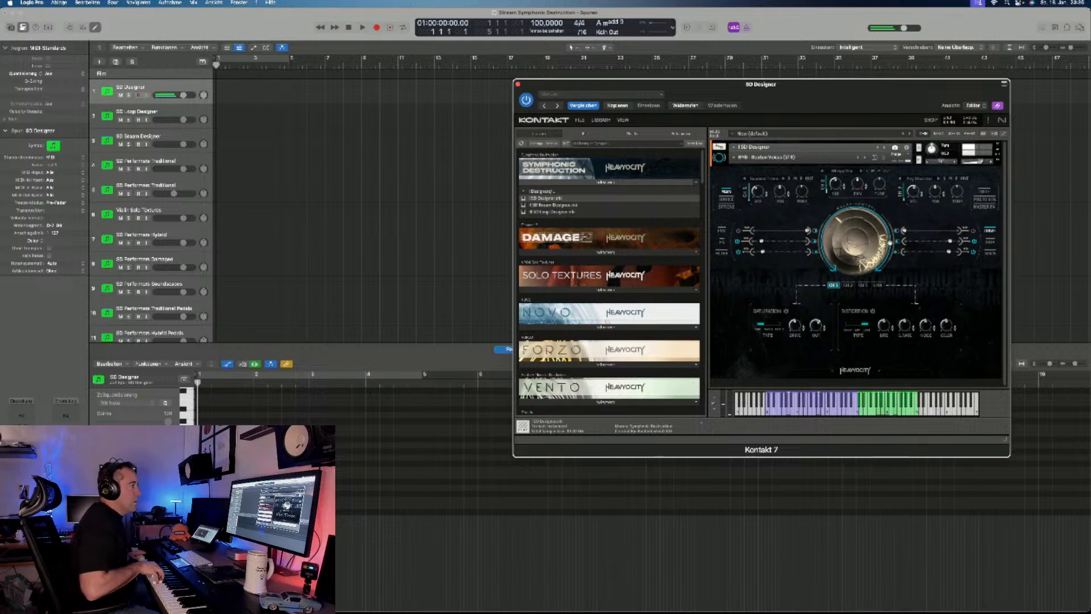
- Look through the Hybrid category and load the hybrid snapshot listed directly below Broken Voices
click(765, 158)
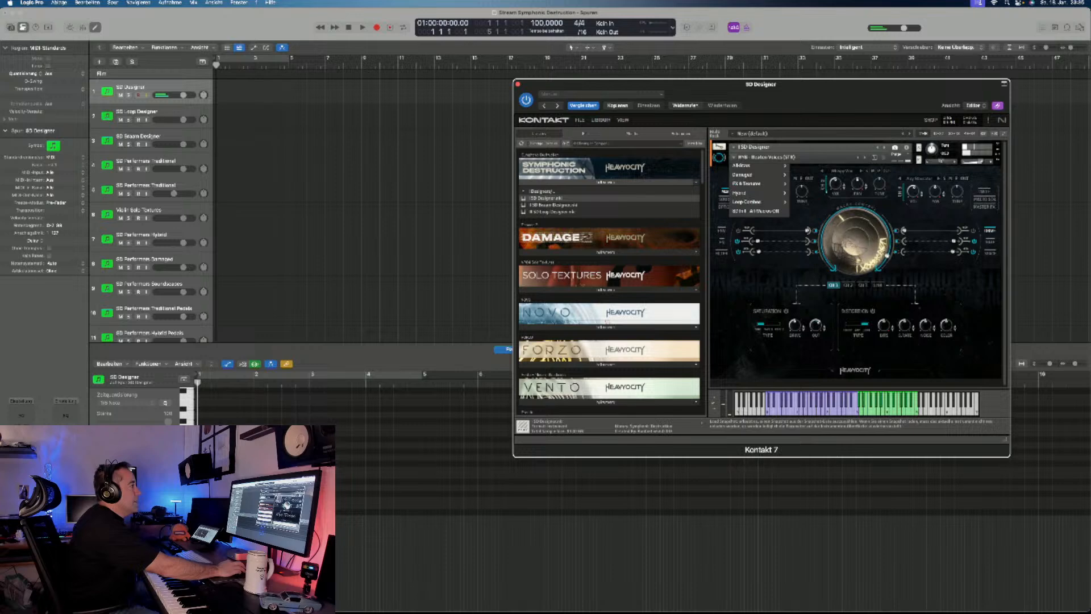
mouse_move(759, 192)
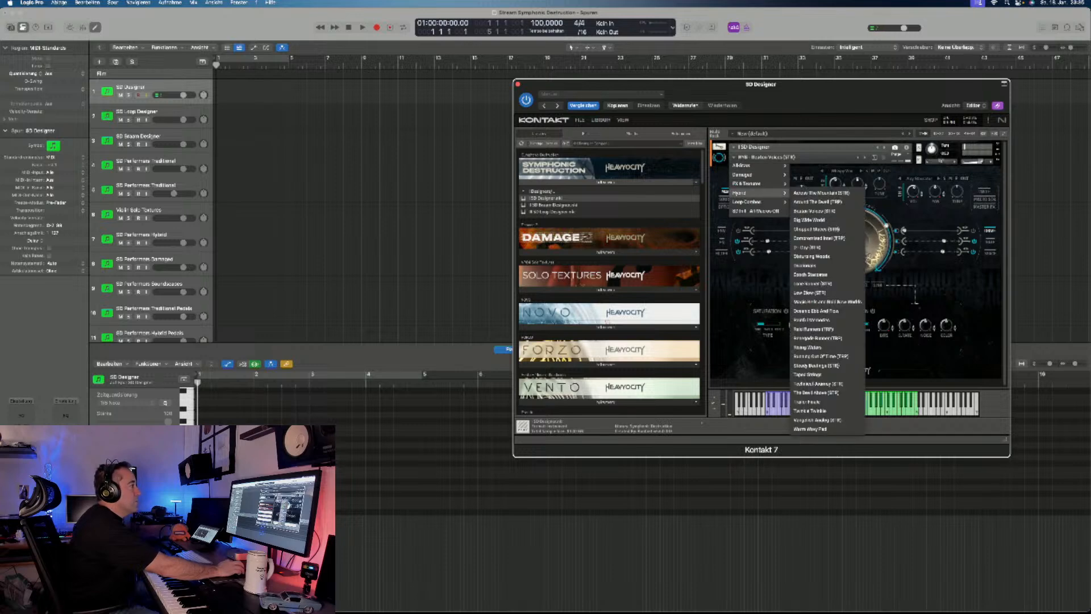
mouse_move(745, 166)
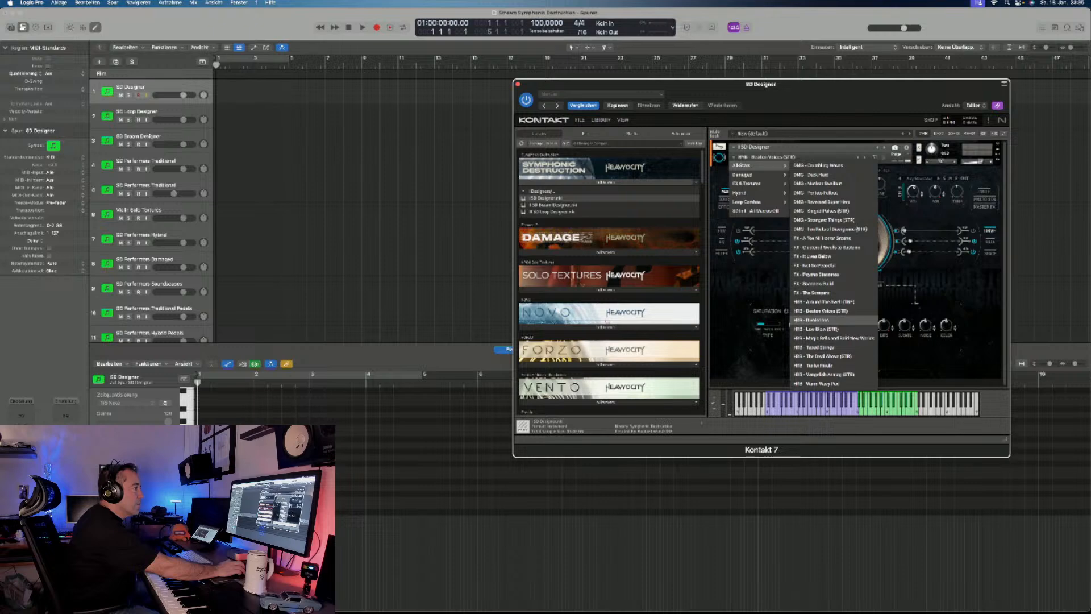
click(812, 320)
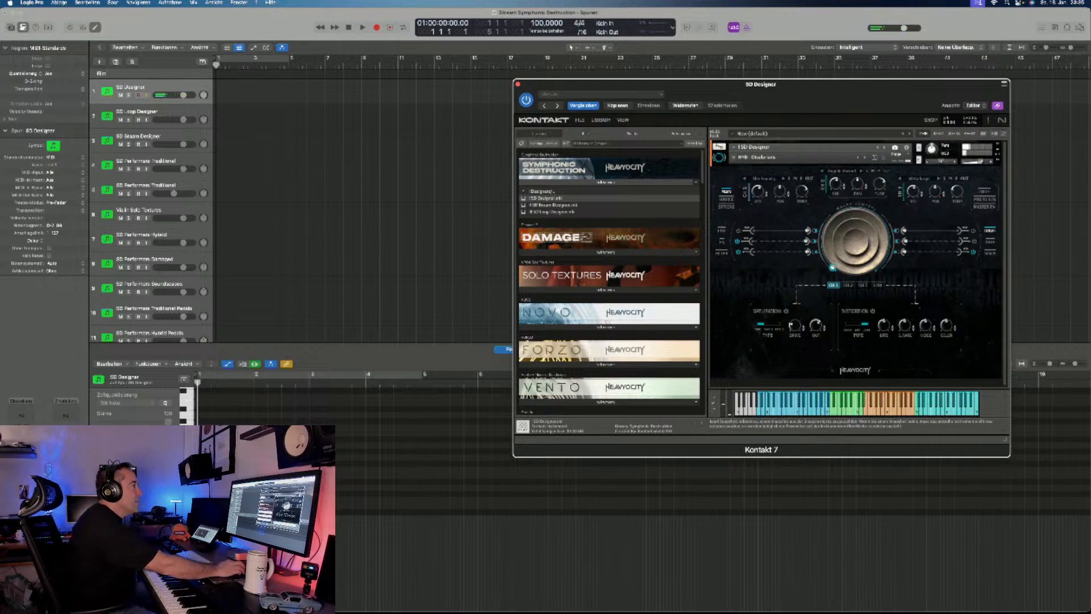
- Load the hybrid snapshot "HYB - Magic Bells And Bold New Worlds"
click(757, 157)
mouse_move(750, 166)
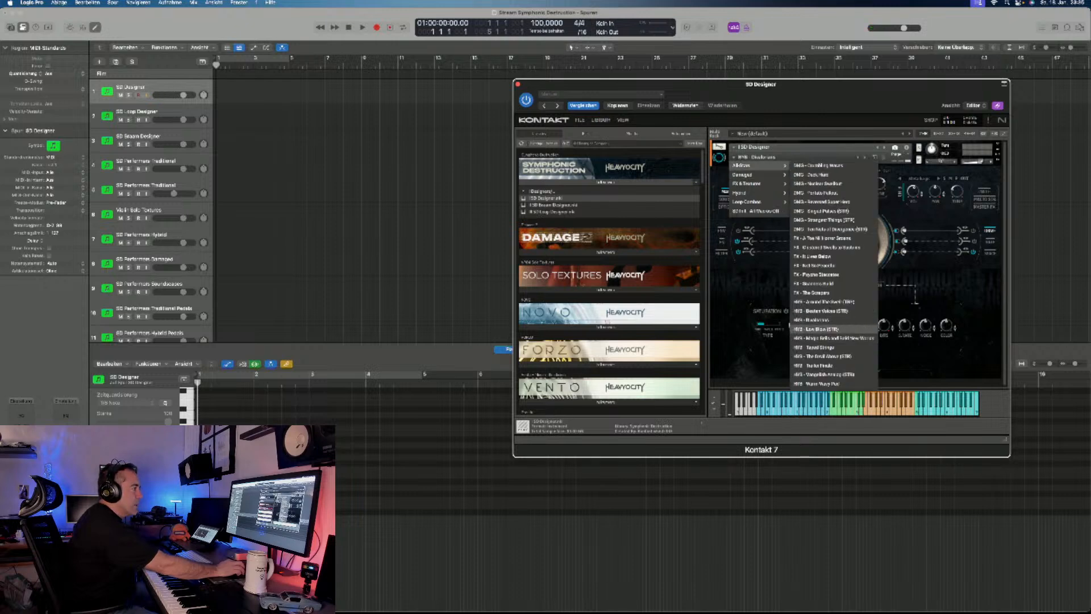
click(824, 338)
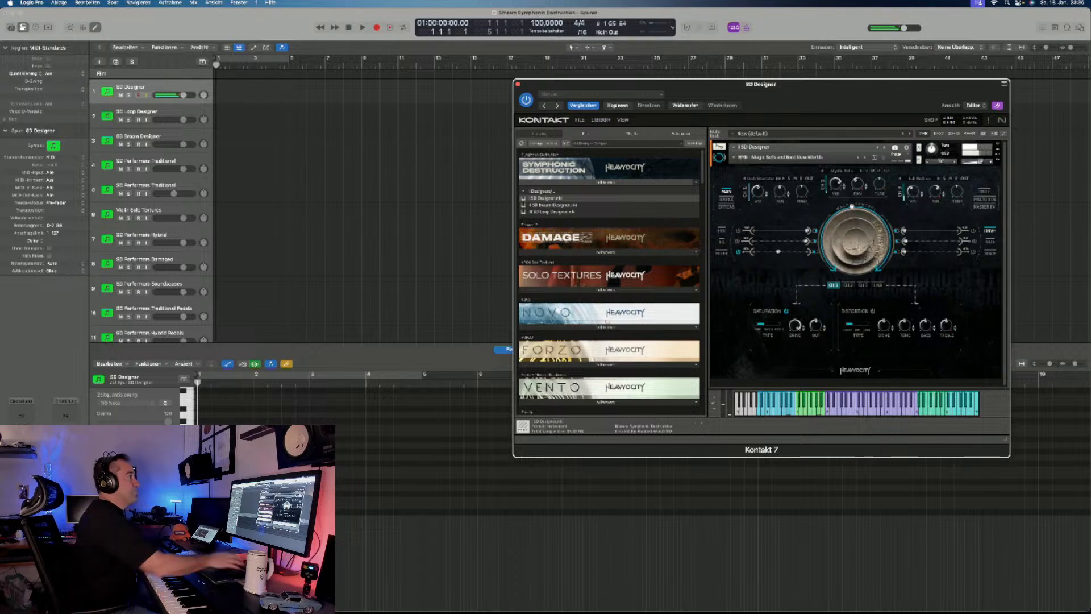
- Look through the hybrid entries in the full snapshot list and load "HYB - Trailer Finale"
click(780, 157)
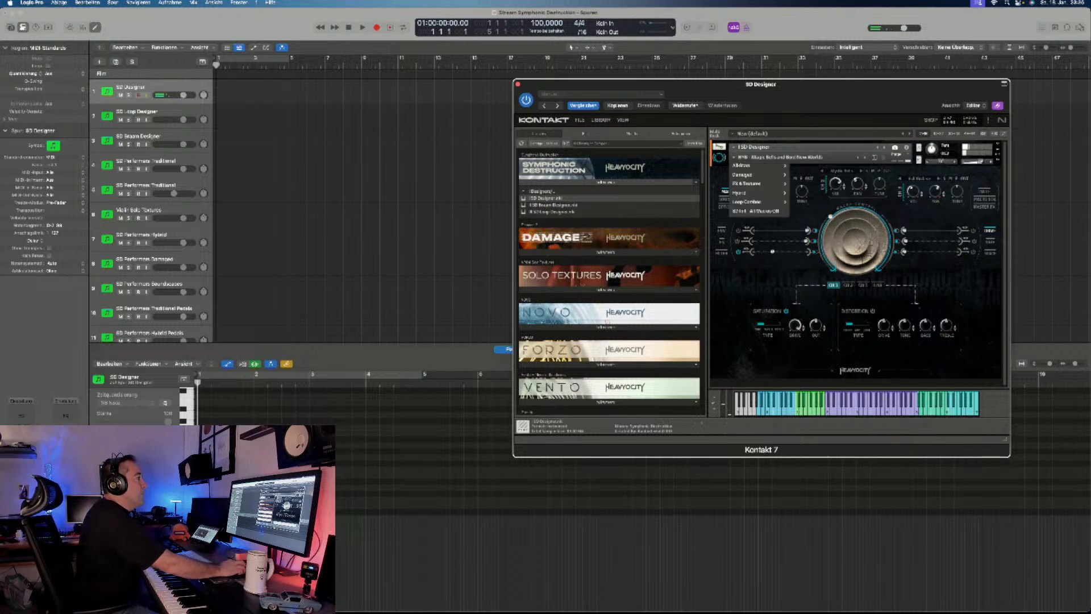
mouse_move(756, 165)
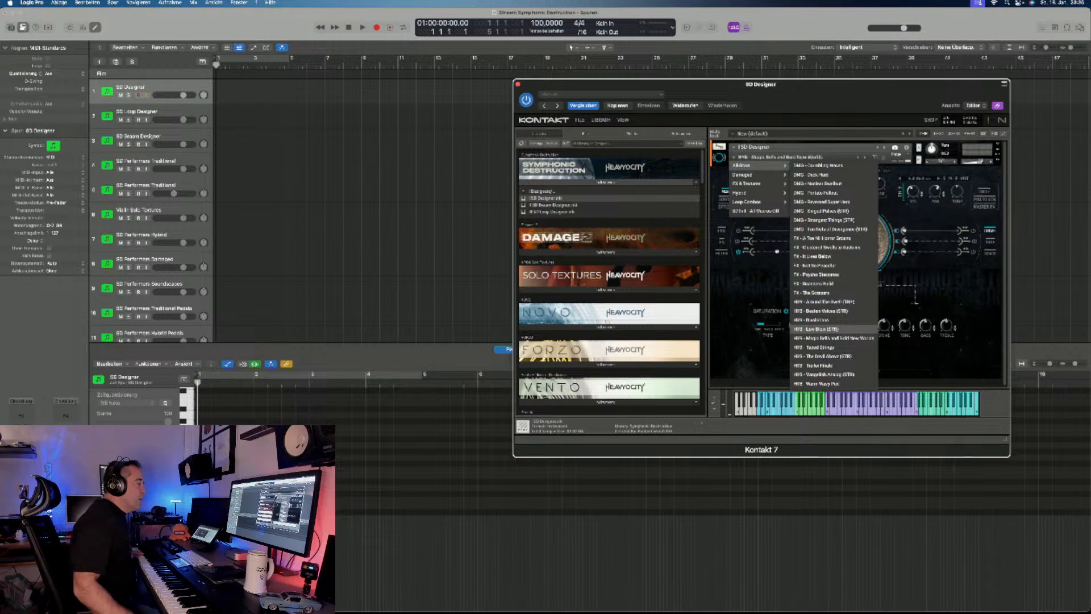
key(Down)
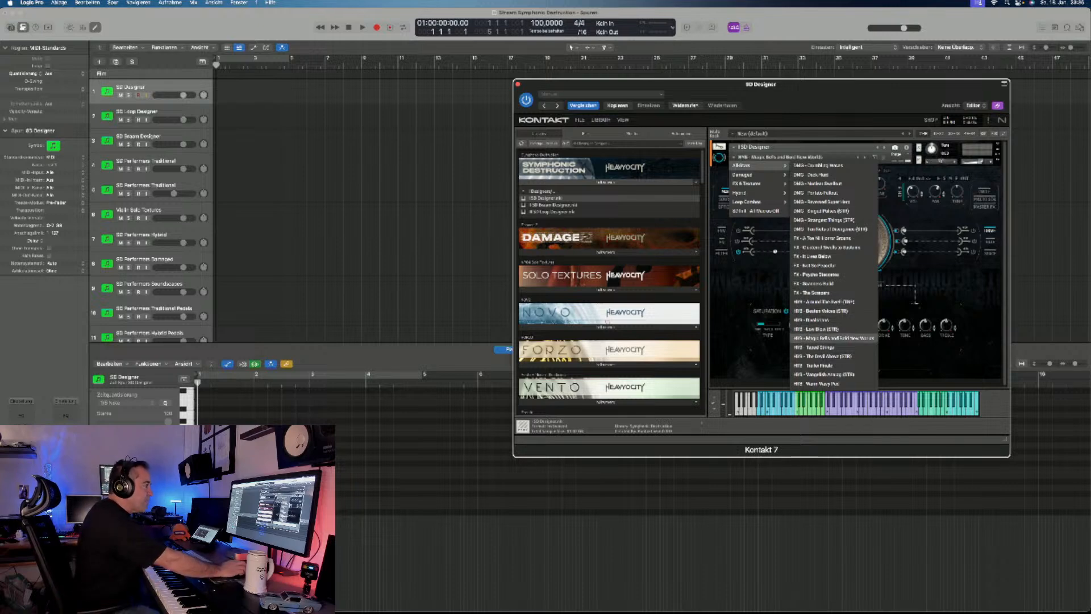
key(Down)
key(Down)
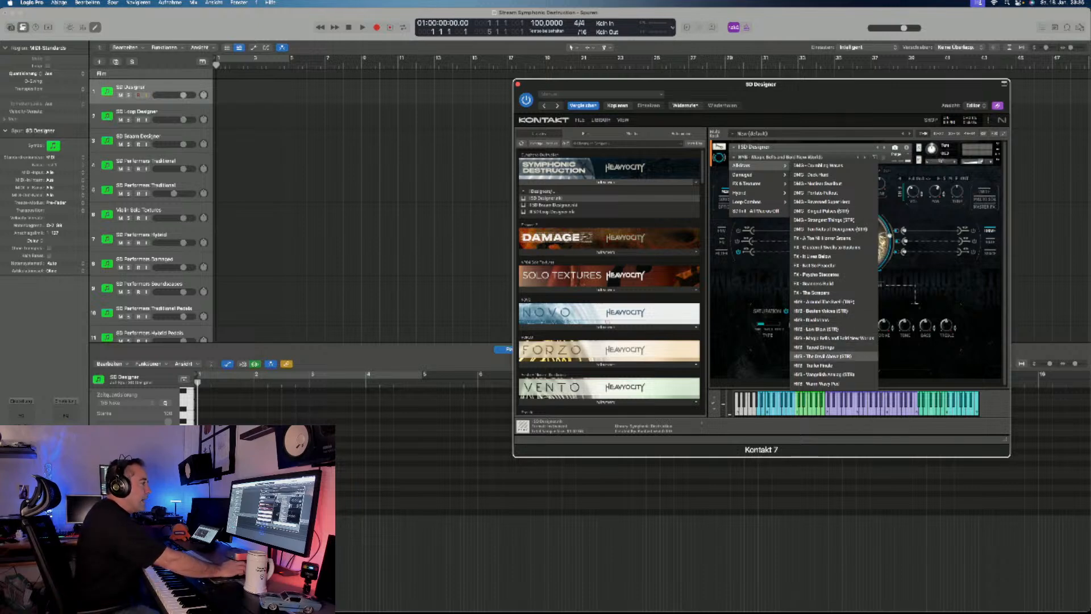
key(Up)
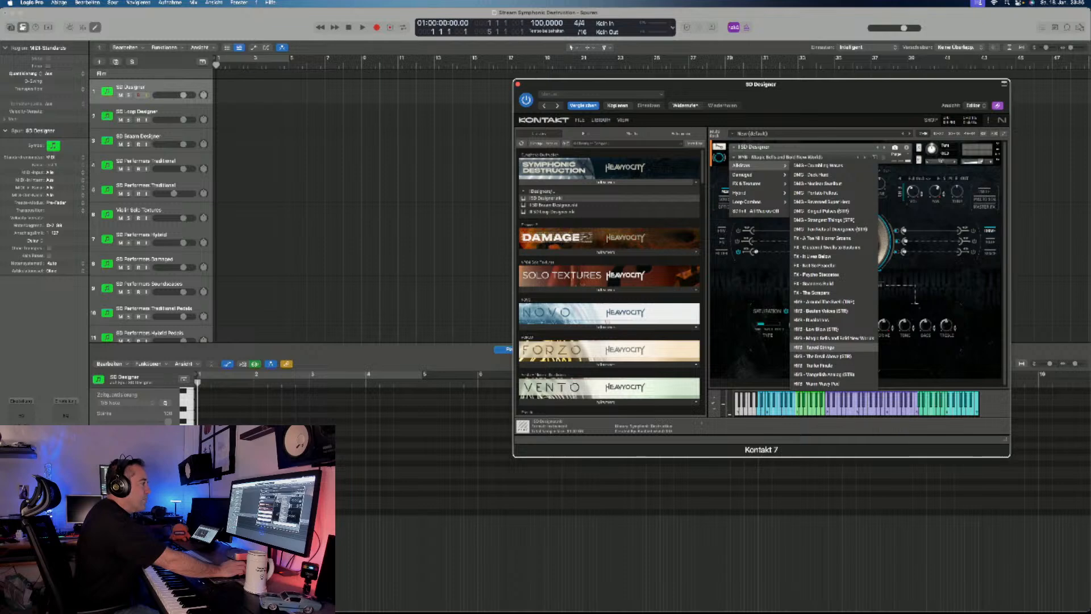
key(Down)
key(Down)
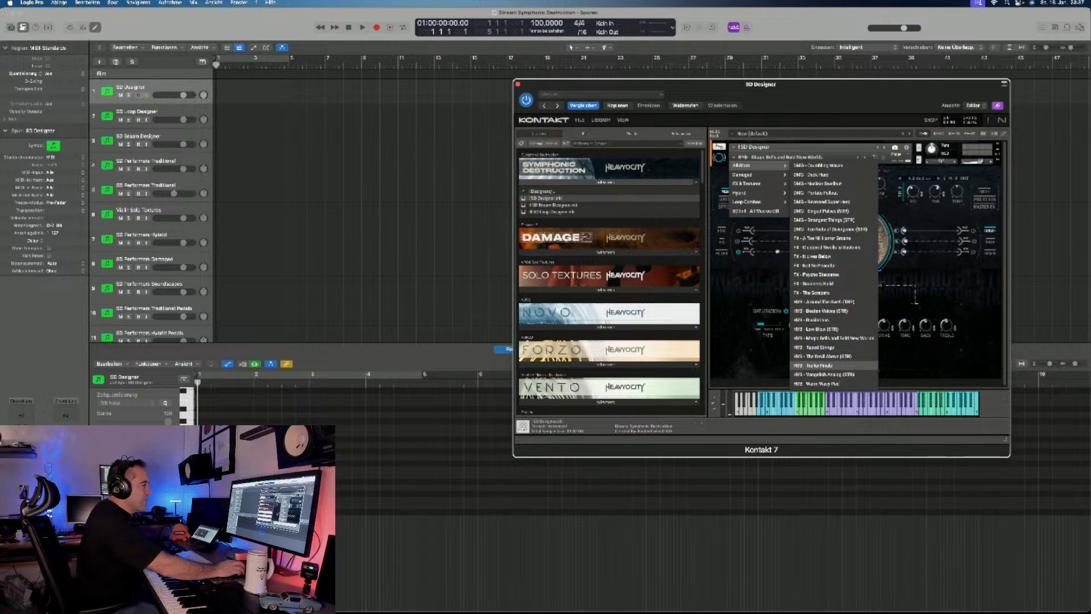
click(815, 366)
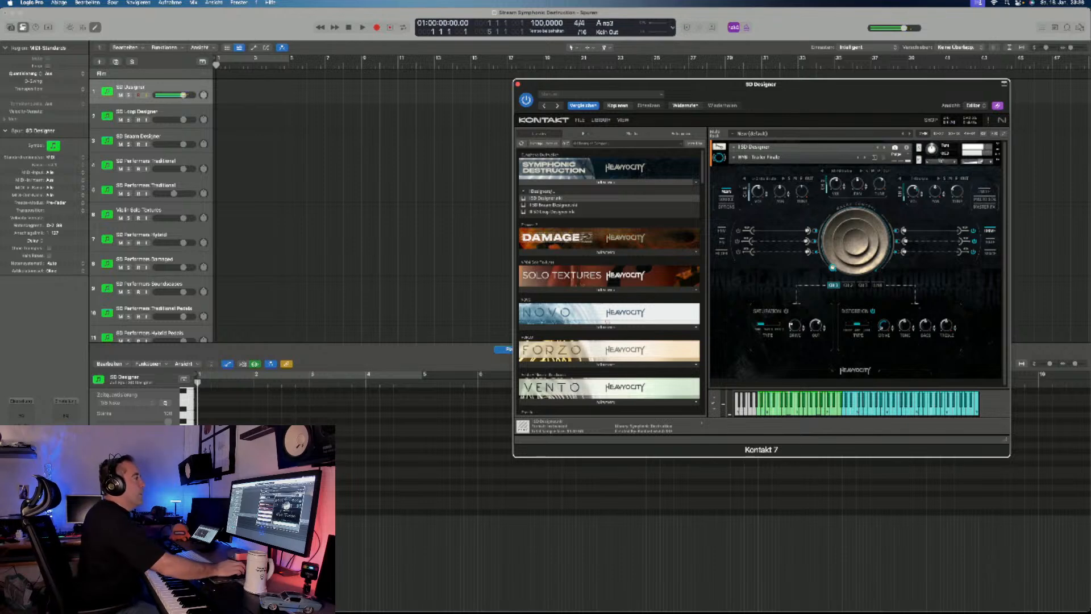
- Load the hybrid snapshot "HYB - Vangelish Analog (STR)" from the full snapshot list
click(758, 157)
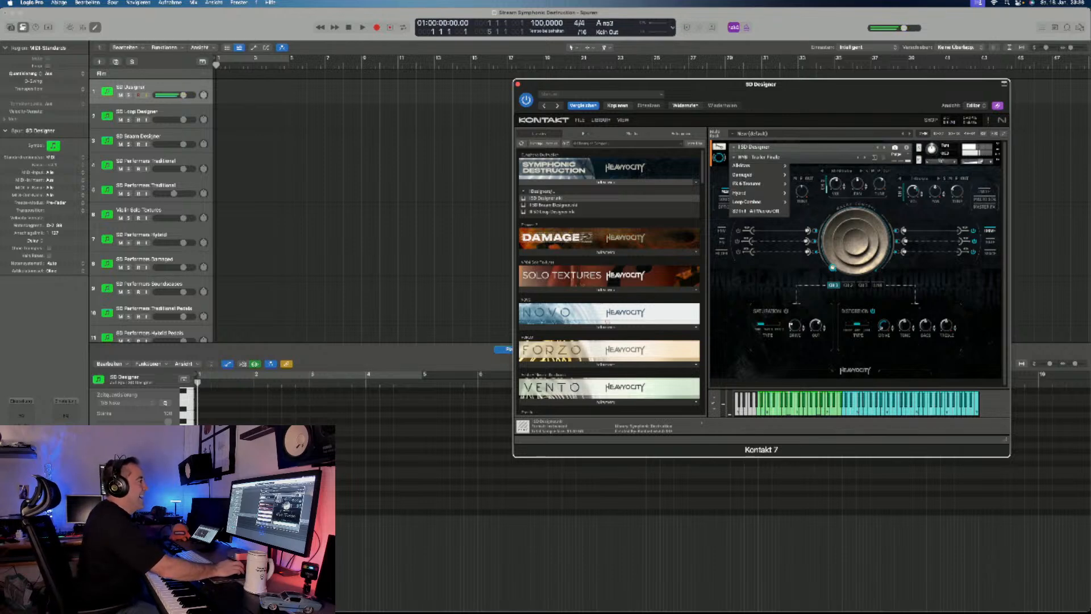
mouse_move(757, 165)
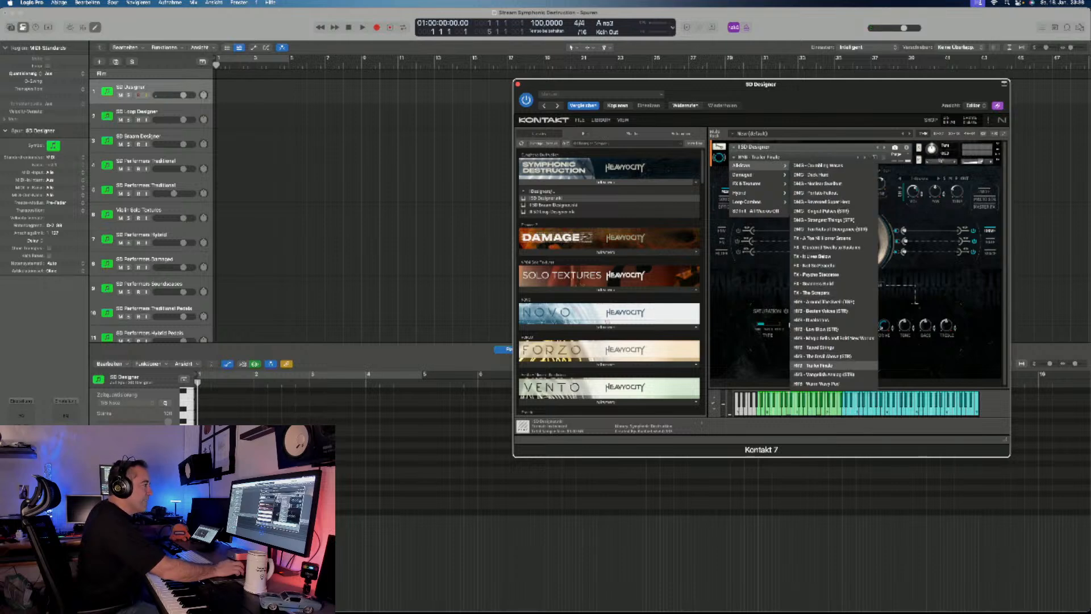
click(821, 374)
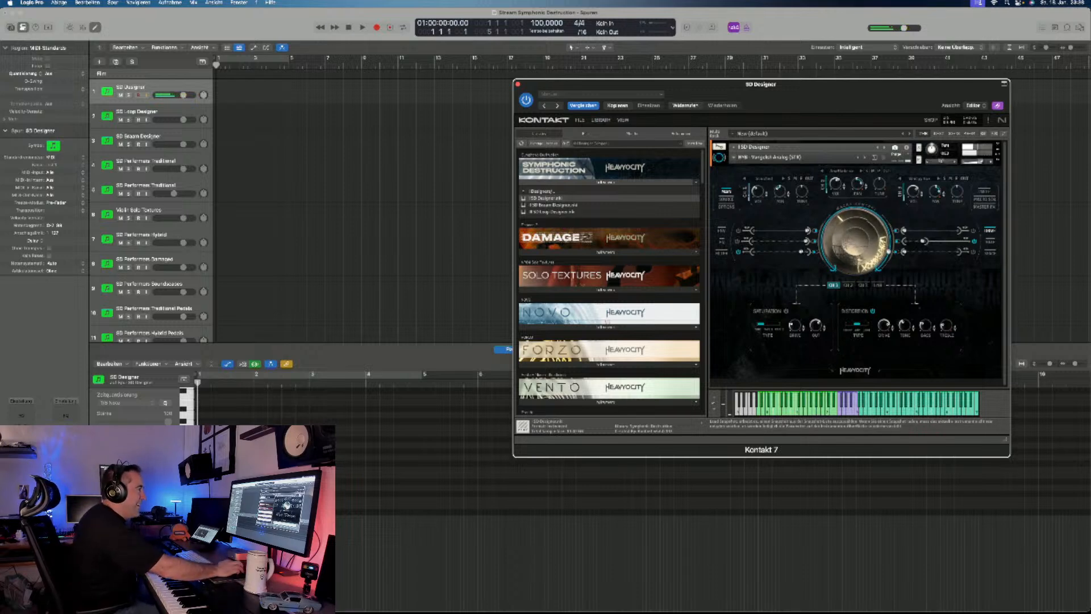
- Load the last snapshot in the Hybrid category, "Warm Wavy Pad"
click(769, 157)
mouse_move(750, 193)
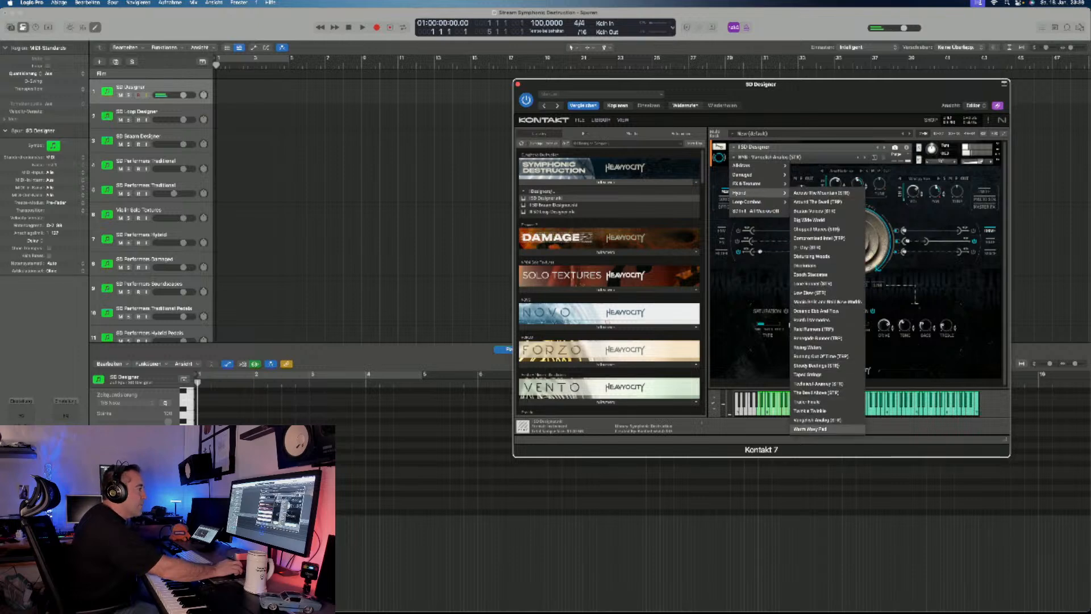
click(813, 429)
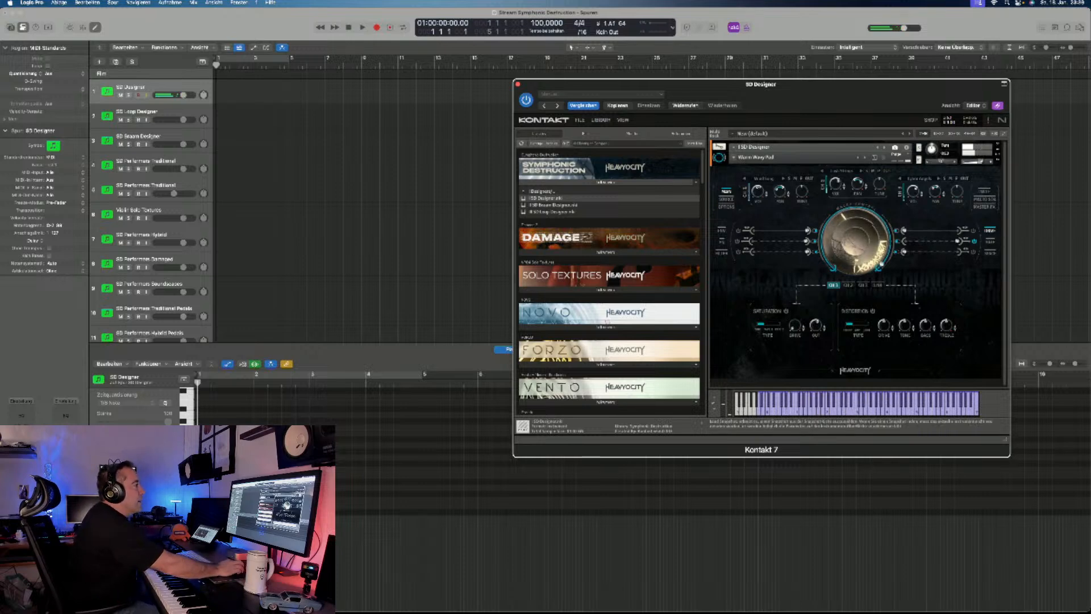
- Load the loop snapshot "SD STR Loop Combo 10" and toggle the Cycle sequencer of Channel 2
click(756, 157)
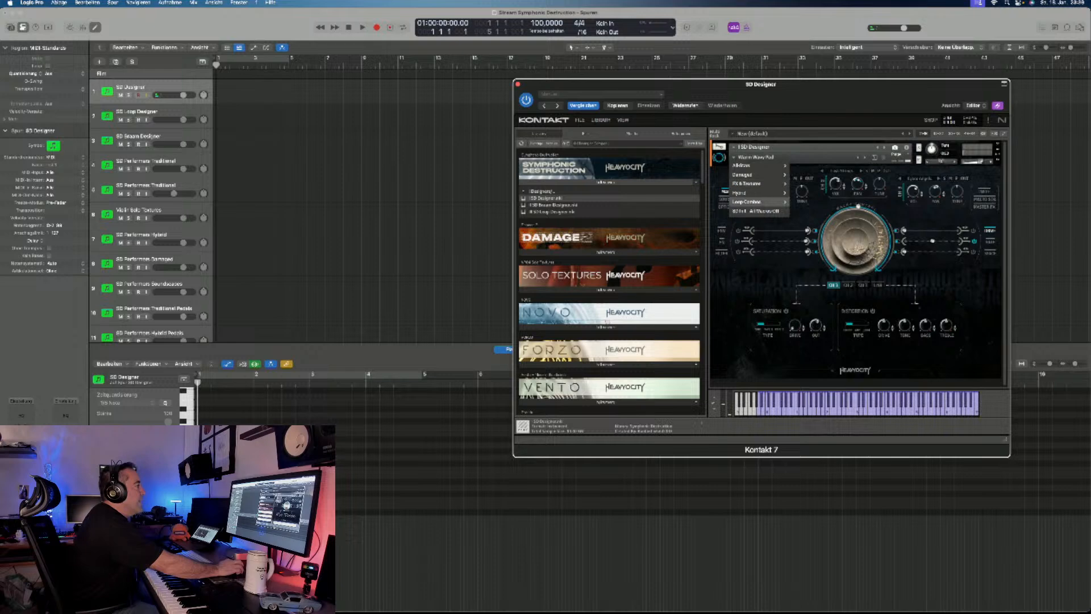
mouse_move(746, 201)
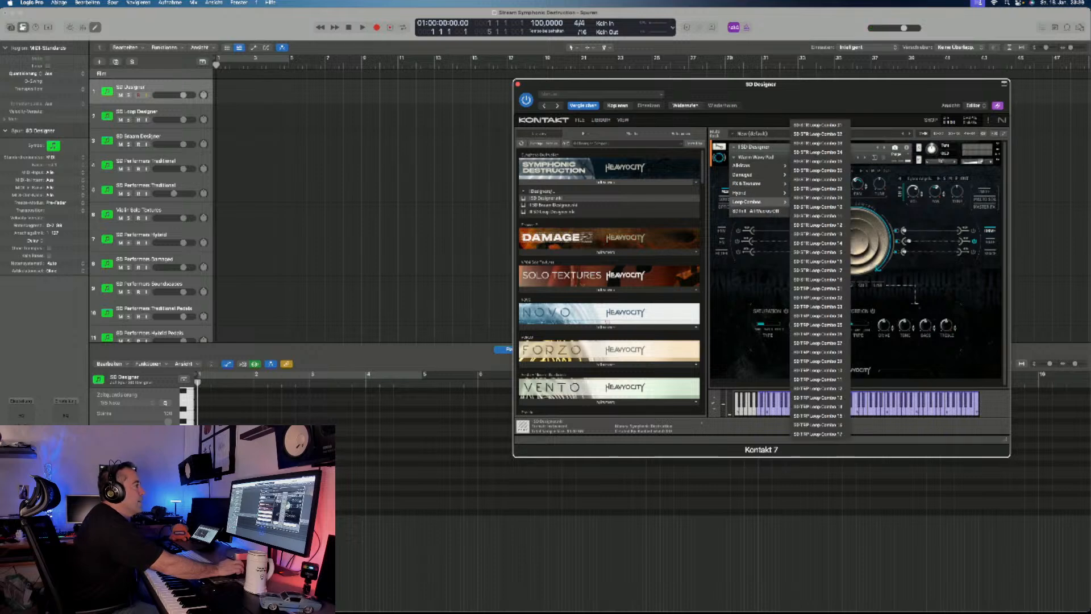
click(819, 207)
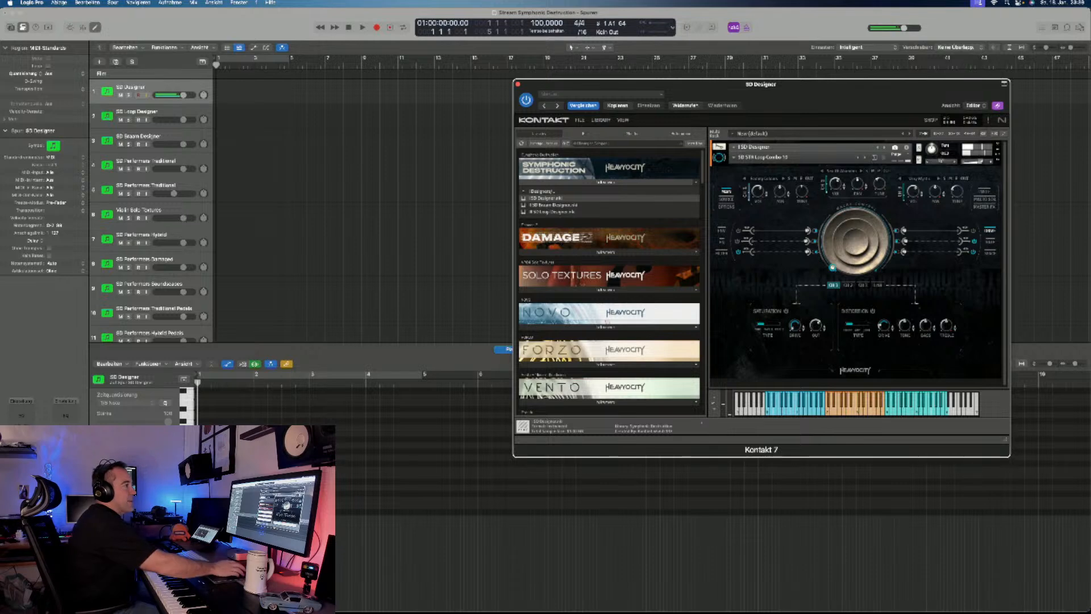
click(856, 242)
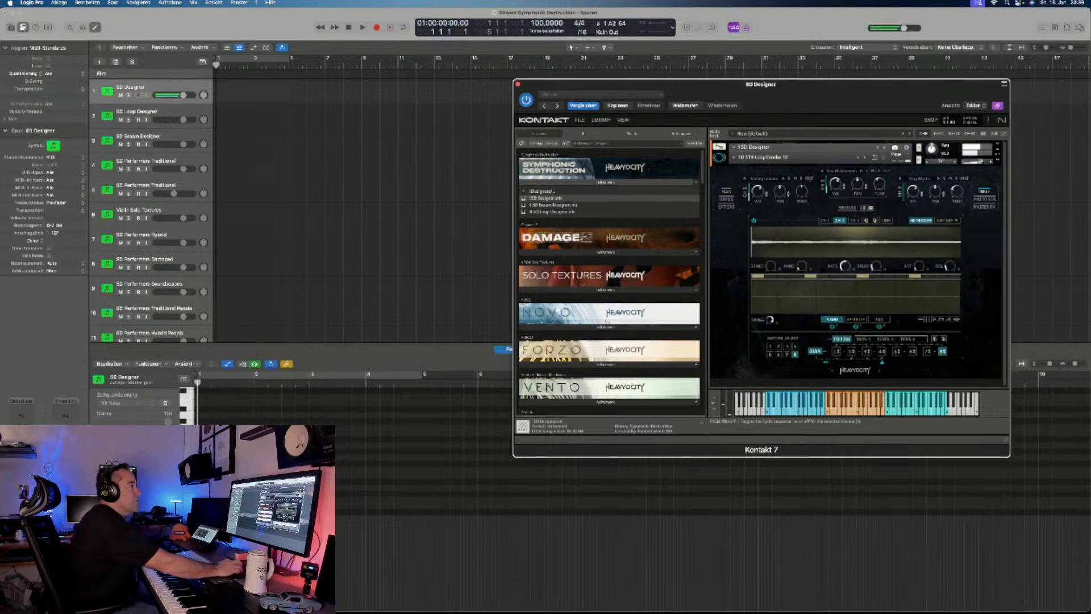
click(753, 220)
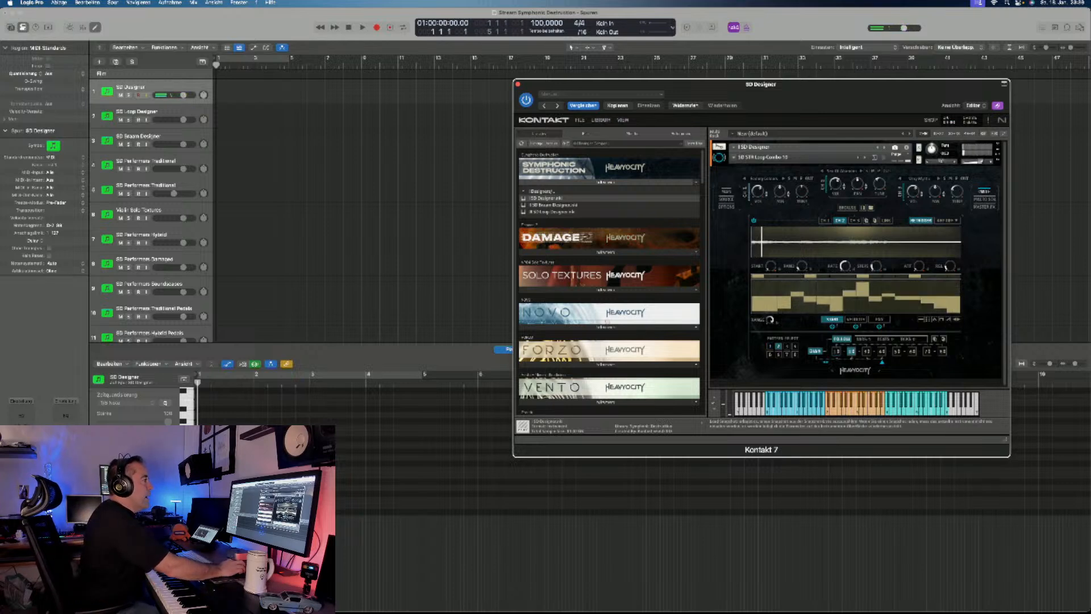
- Load the snapshot "Epoch Staccatos" from the Hybrid category
click(762, 157)
mouse_move(755, 193)
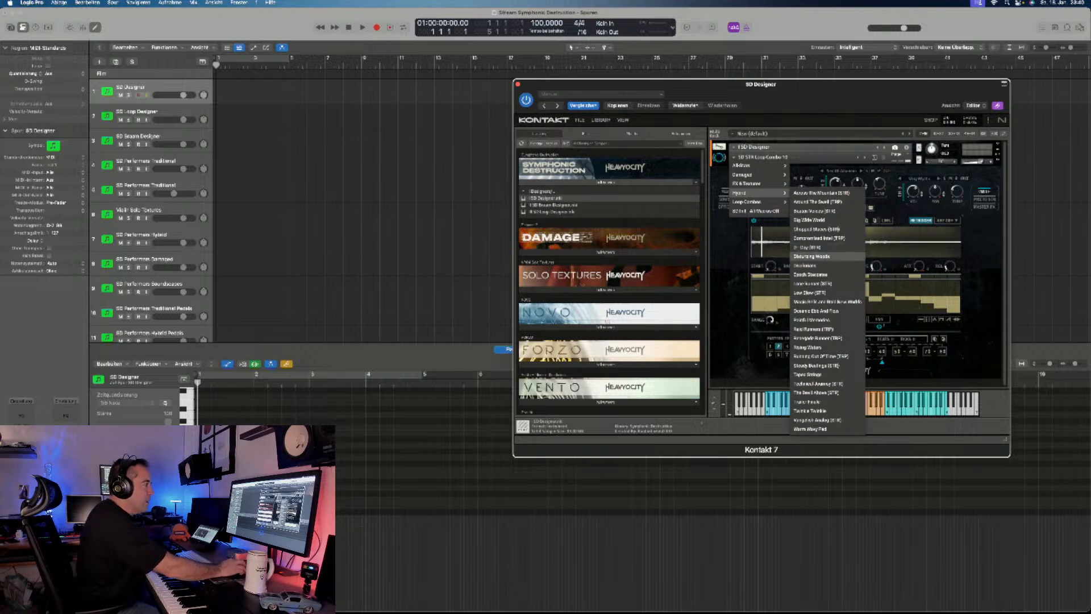
click(810, 274)
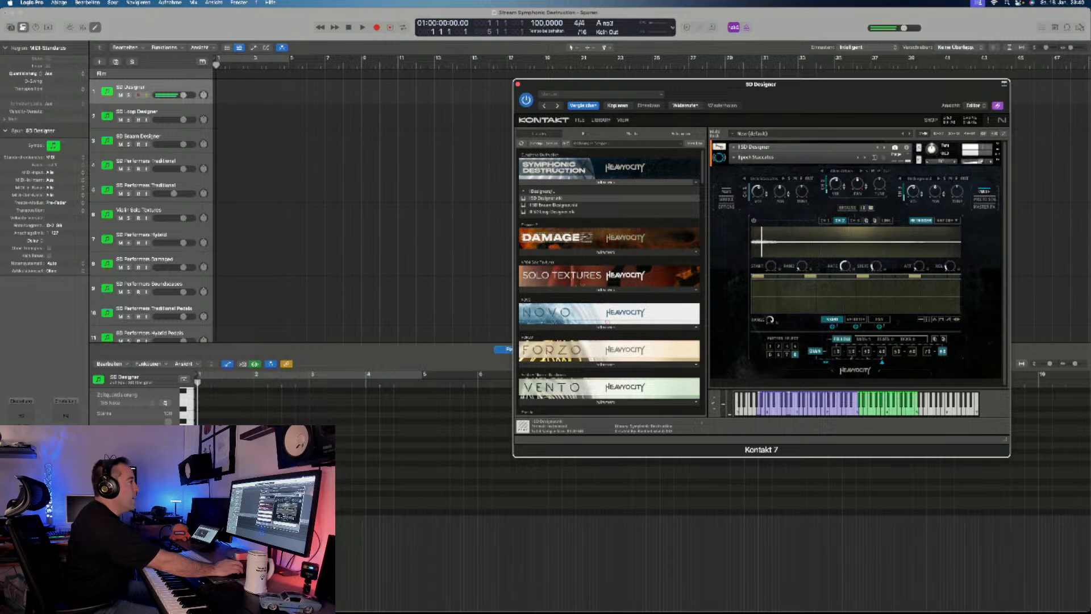
- Audition the Hybrid snapshot listed directly below Trailer Finale, and load the Hybrid snapshot "Painful Memories"
click(750, 157)
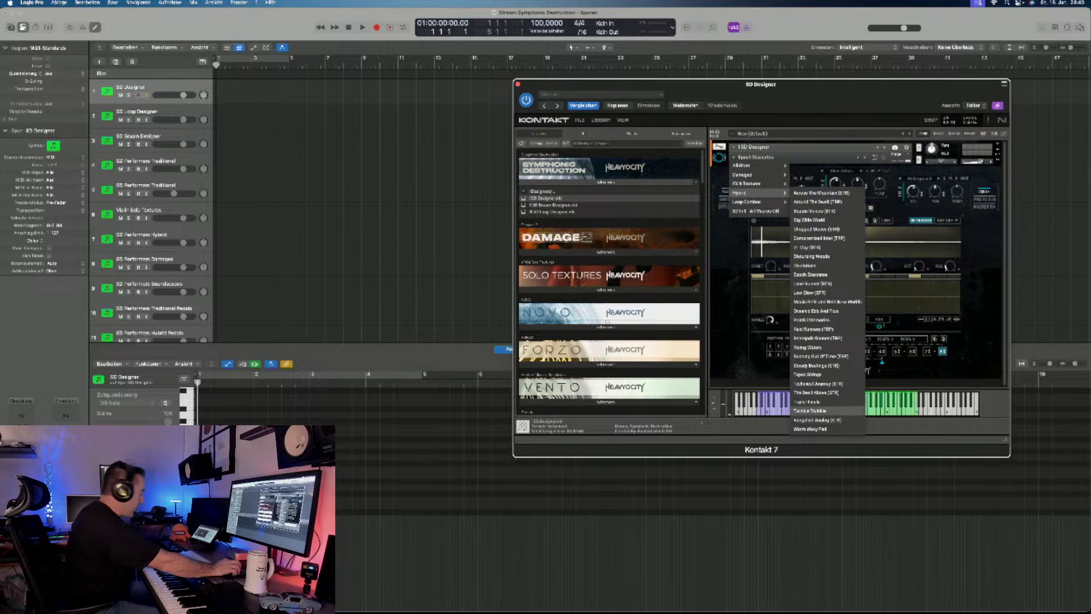
click(813, 411)
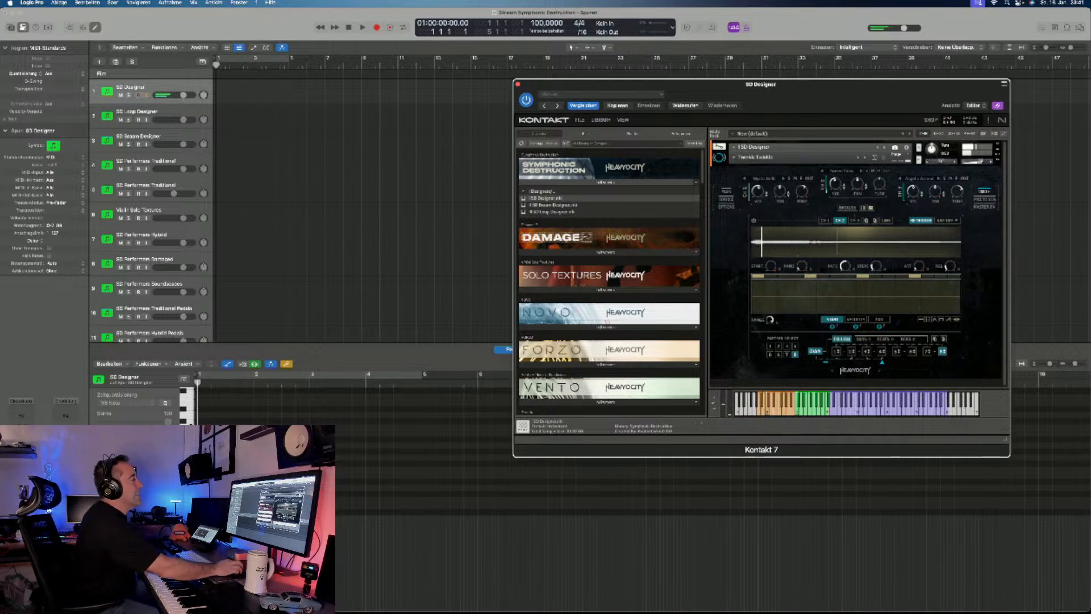
click(756, 158)
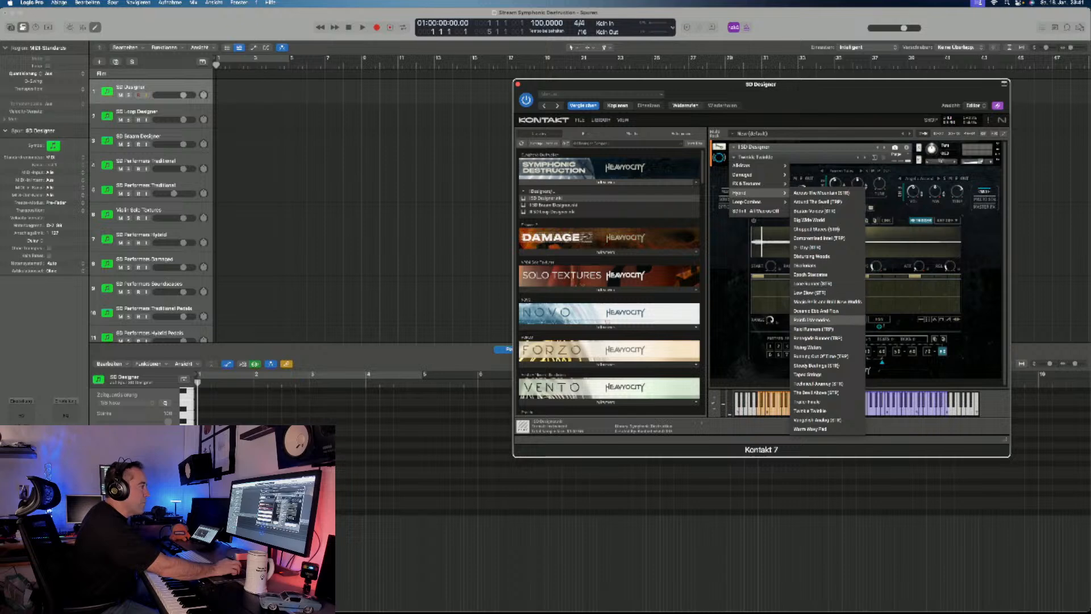
click(813, 320)
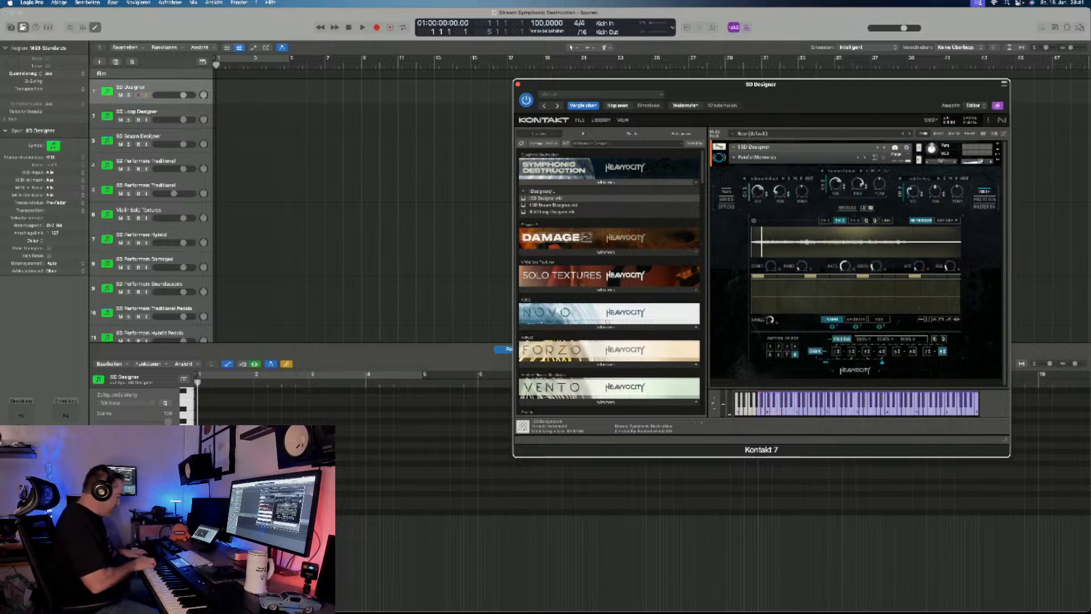